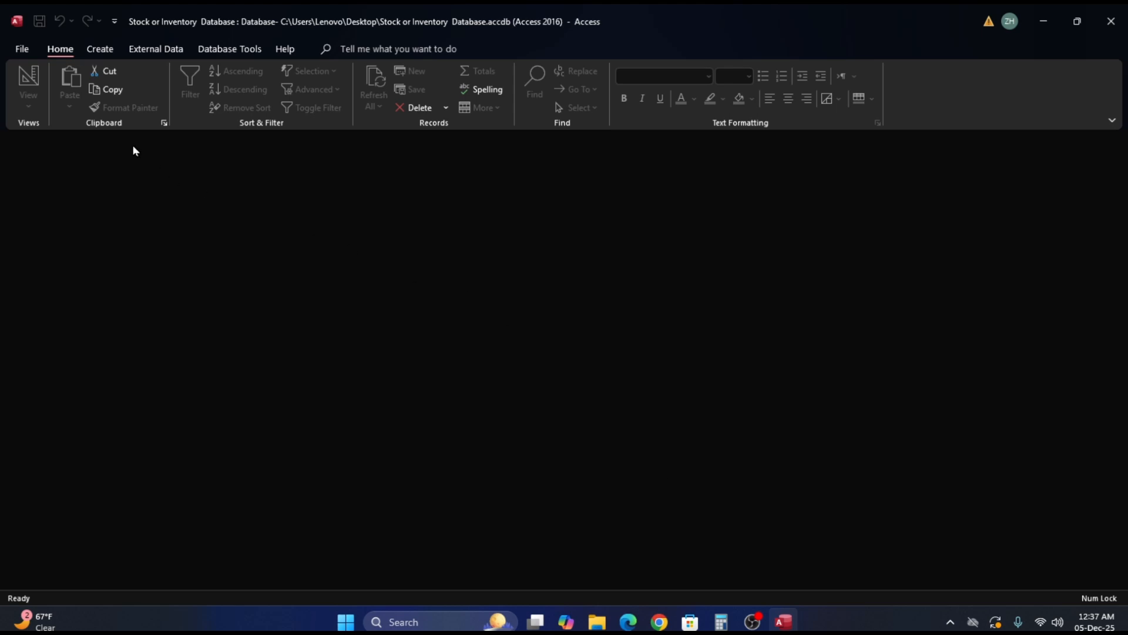
Enable Display Navigation Pane in the Current Database options and accept the change
left_click(22, 52)
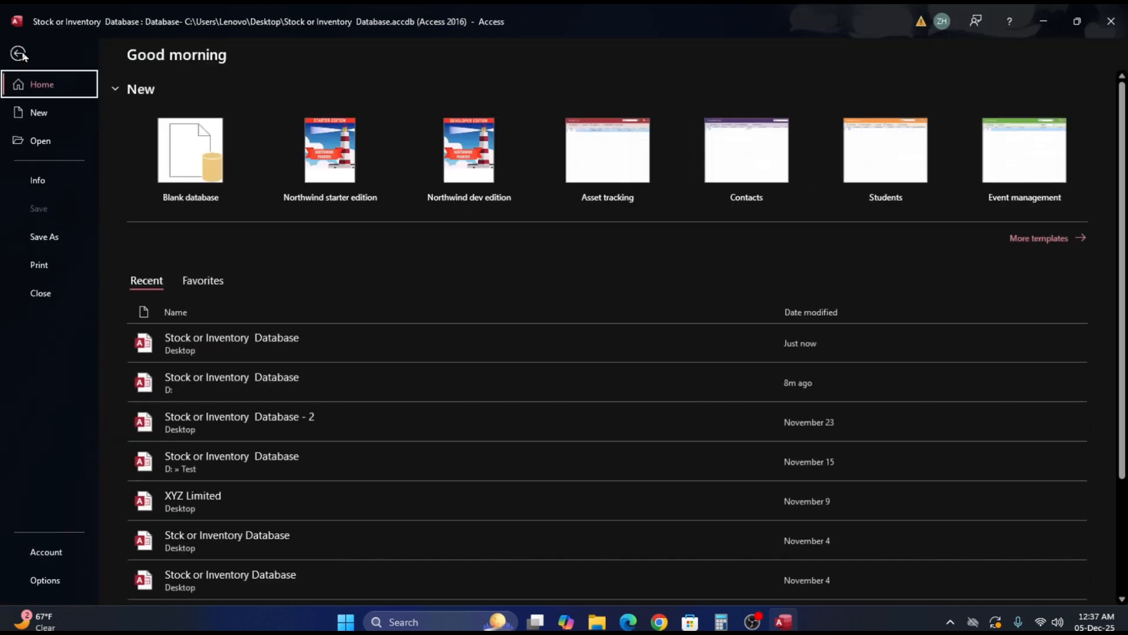
left_click(53, 582)
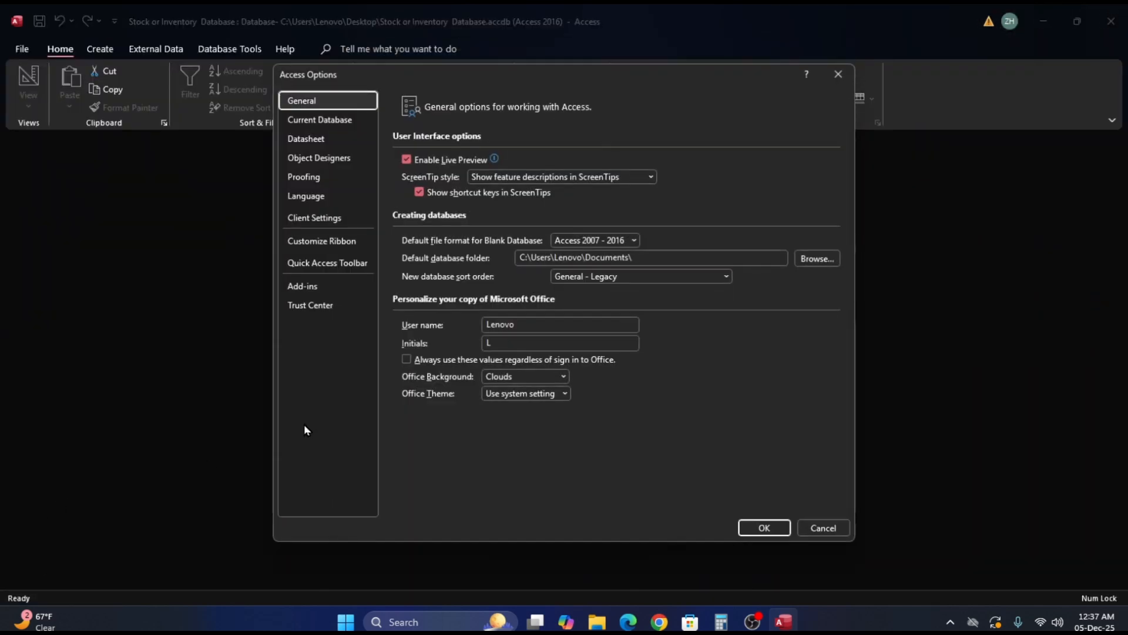
left_click(309, 121)
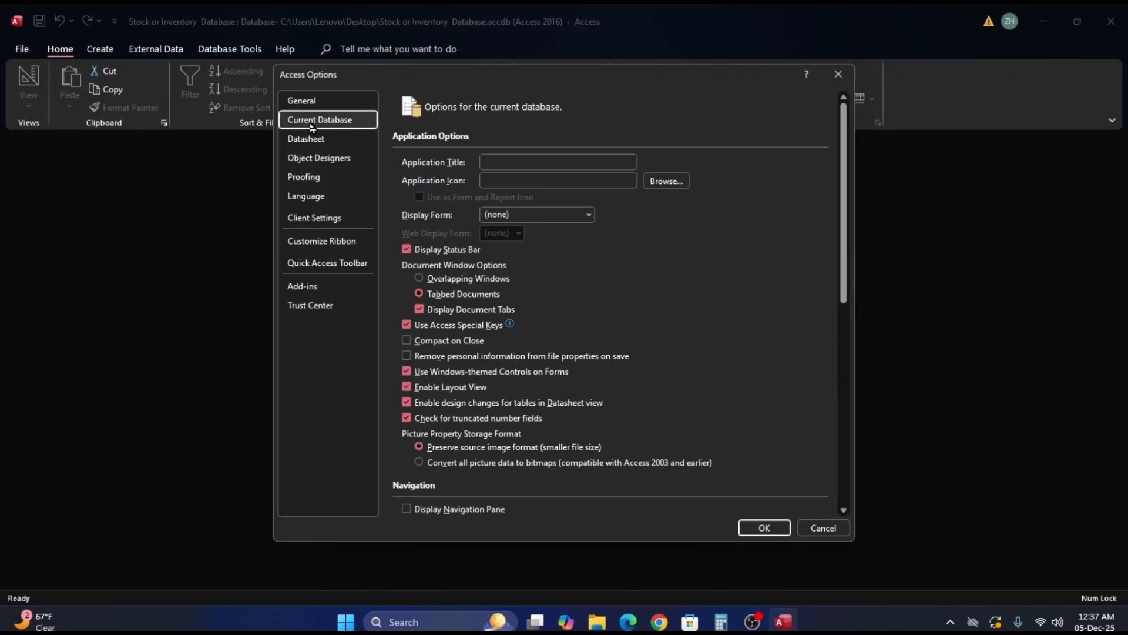
scroll(466, 506, "down", 1)
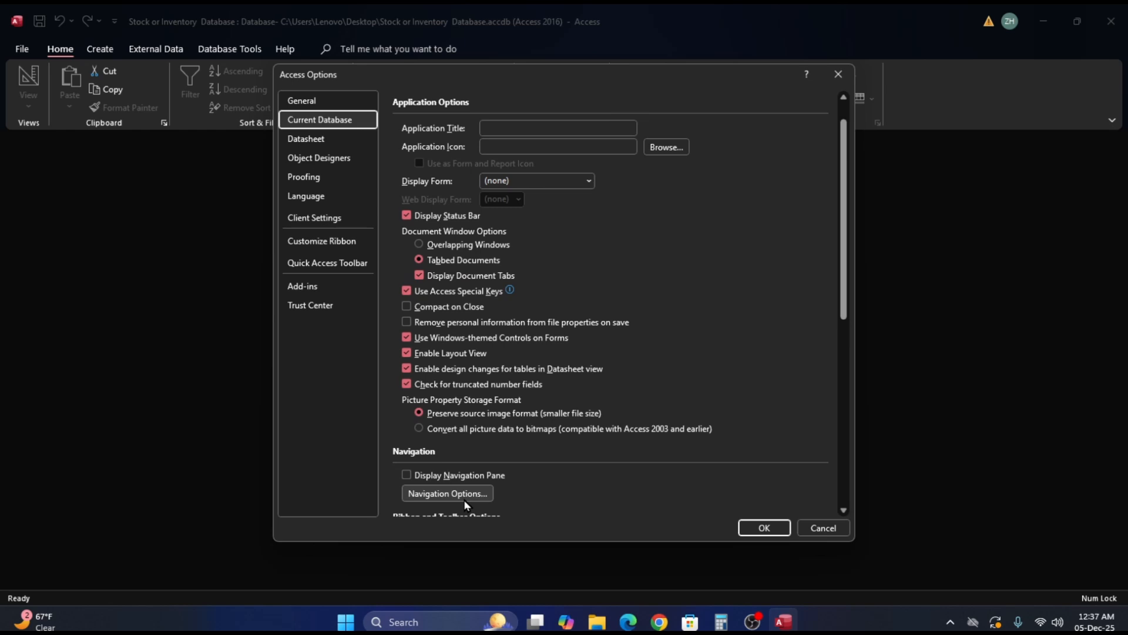
left_click(408, 474)
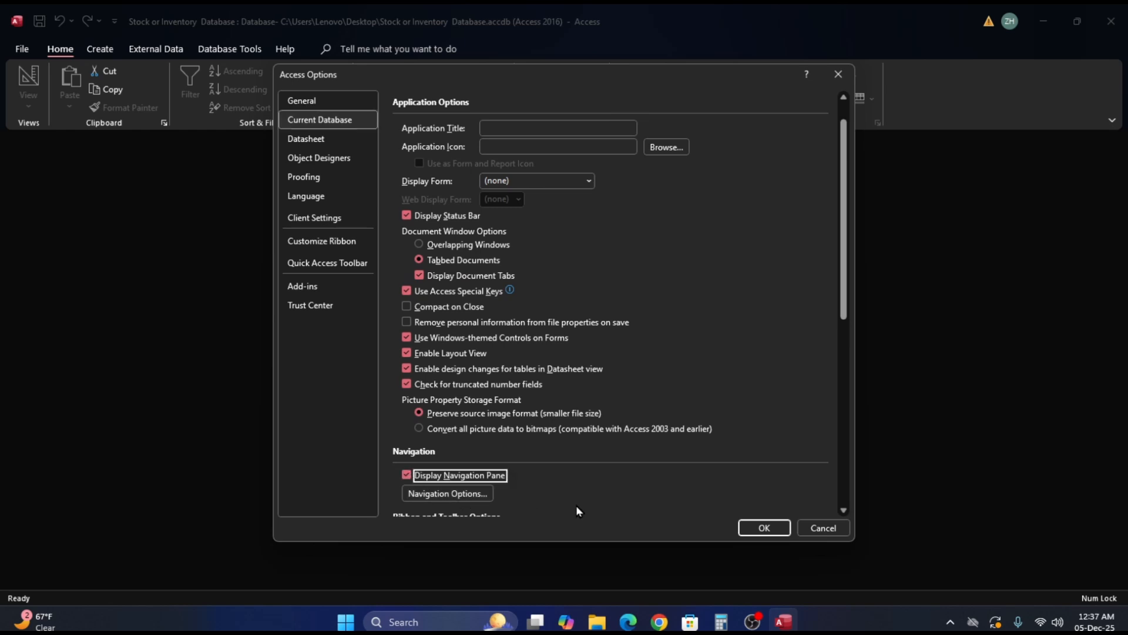
left_click(765, 528)
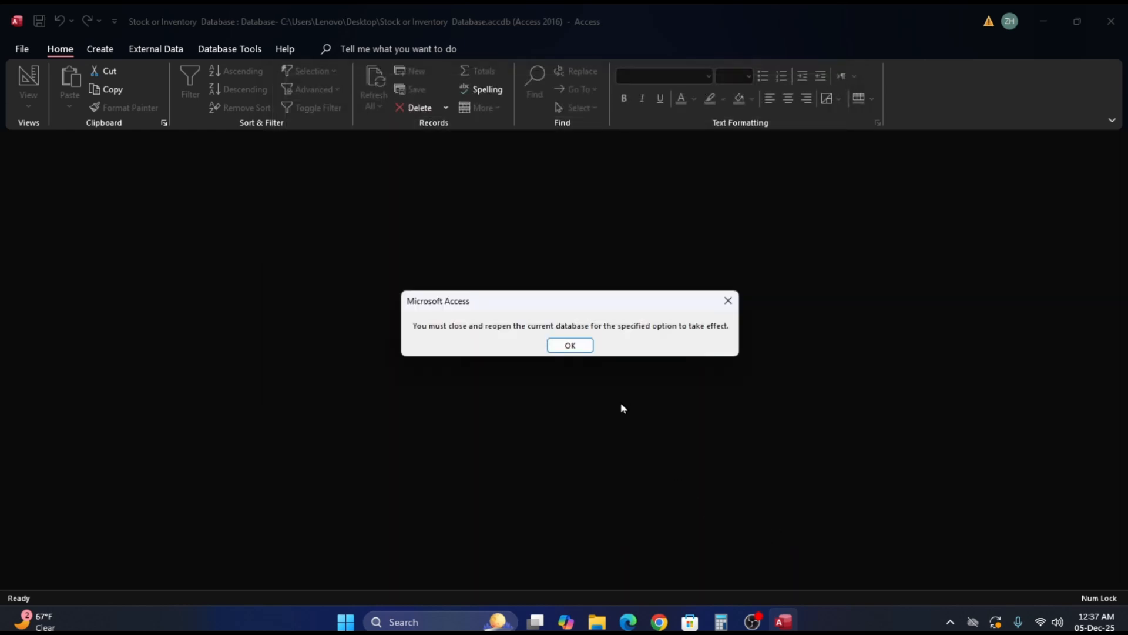
left_click(569, 346)
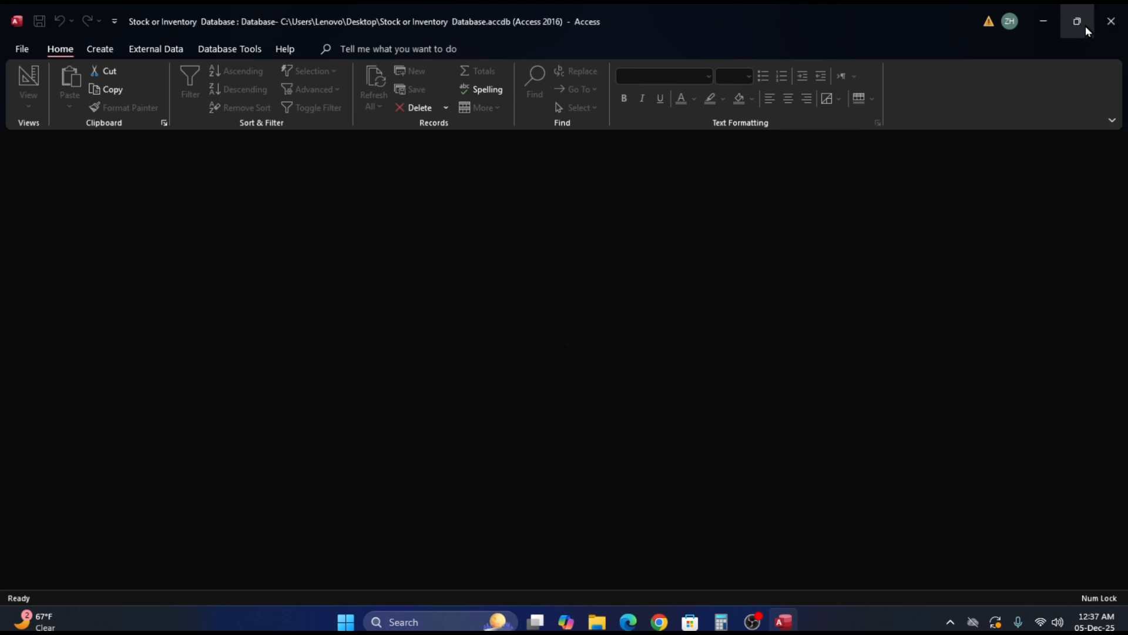
Close the Stock or Inventory Database, reopen it from the desktop, and look through its list of objects
left_click(1113, 21)
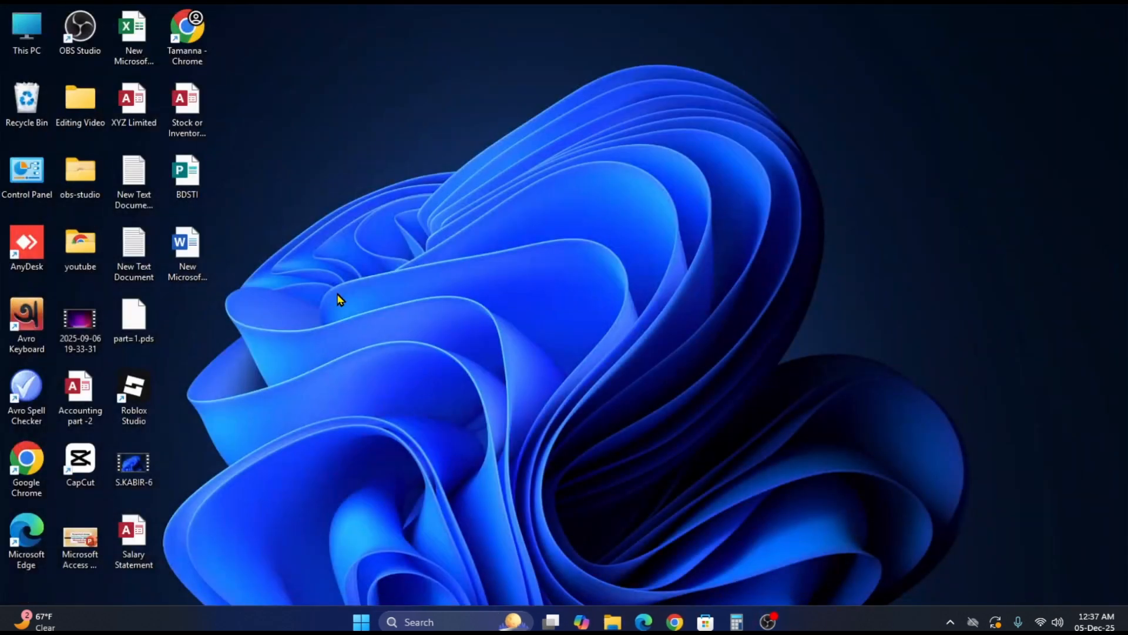
double_click(183, 100)
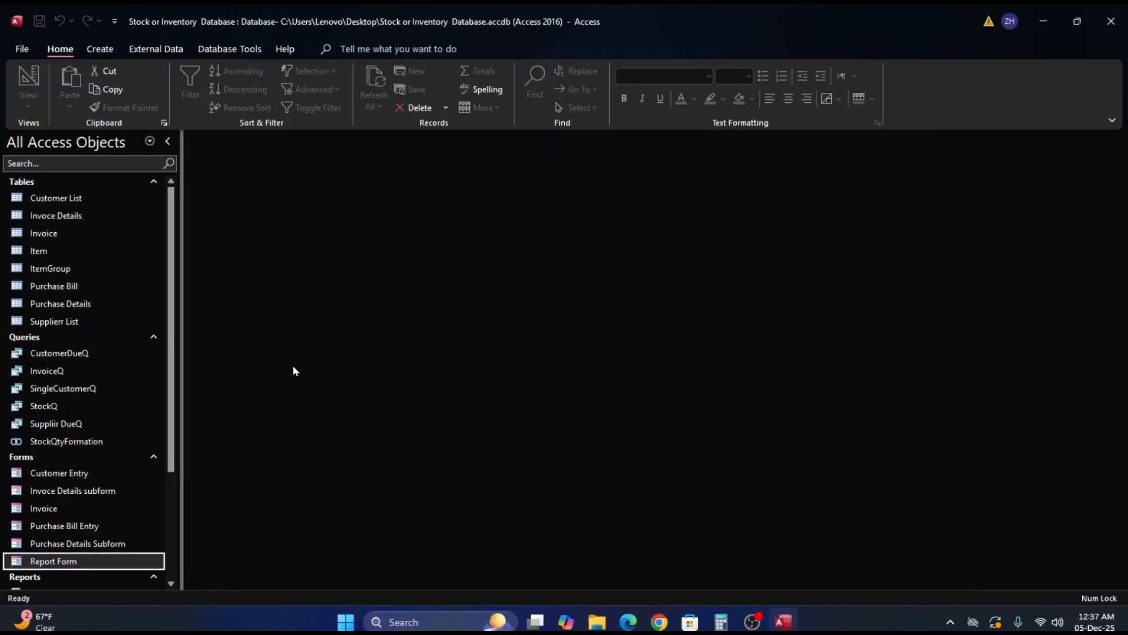
scroll(294, 370, "down", 2)
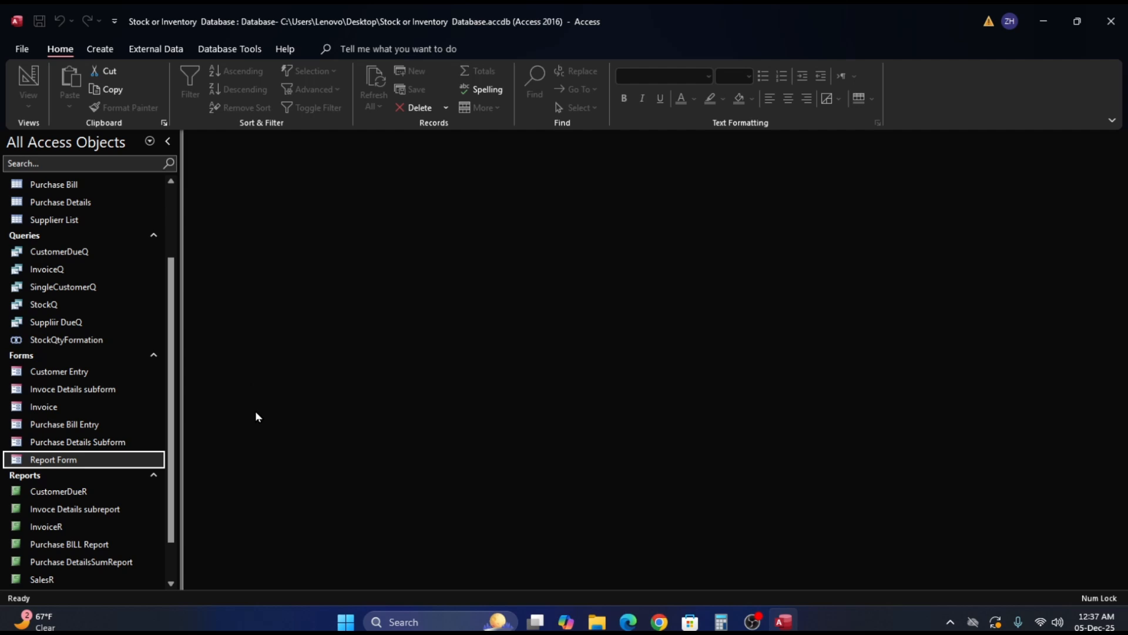
scroll(256, 417, "down", 1)
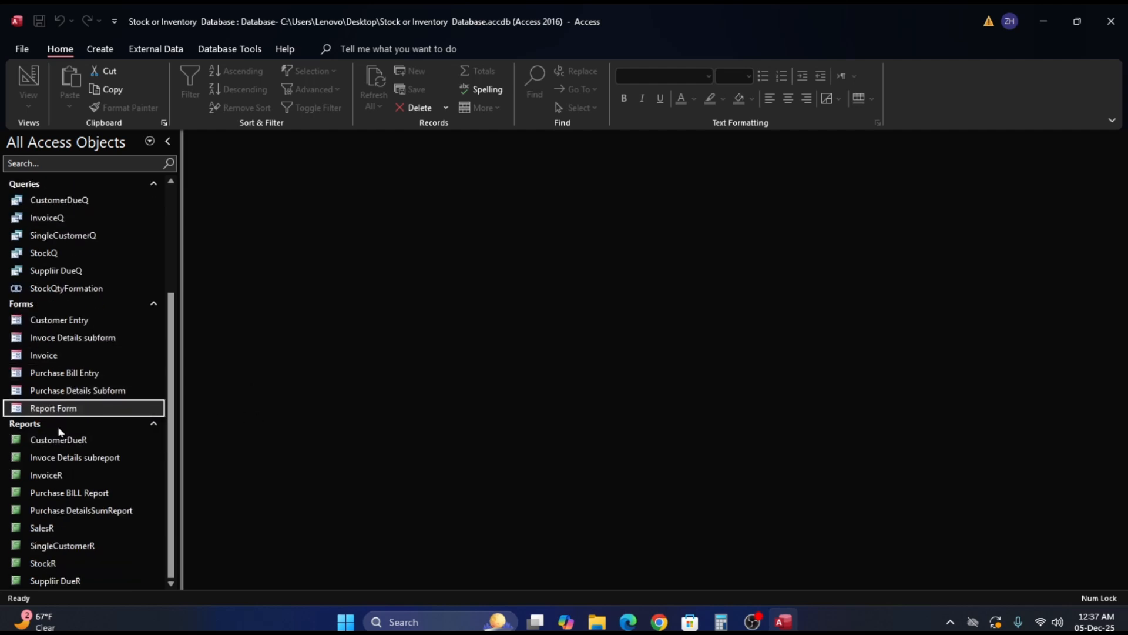
Open the Report Form dashboard, launch the Customer Entry form from it, and go to a blank new record
double_click(26, 409)
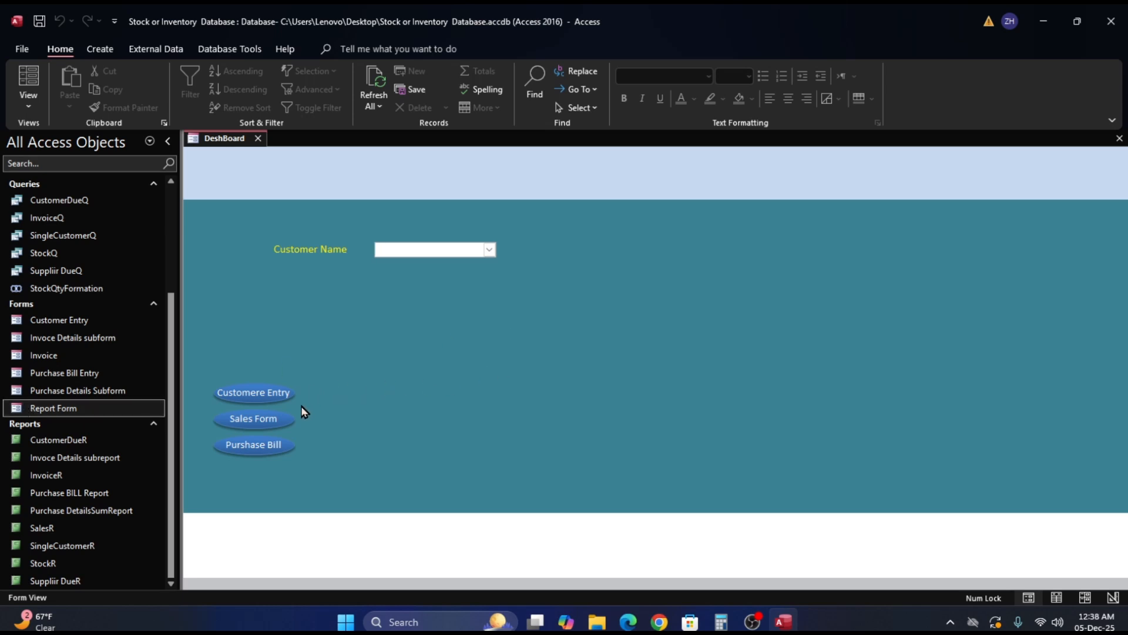
left_click(259, 402)
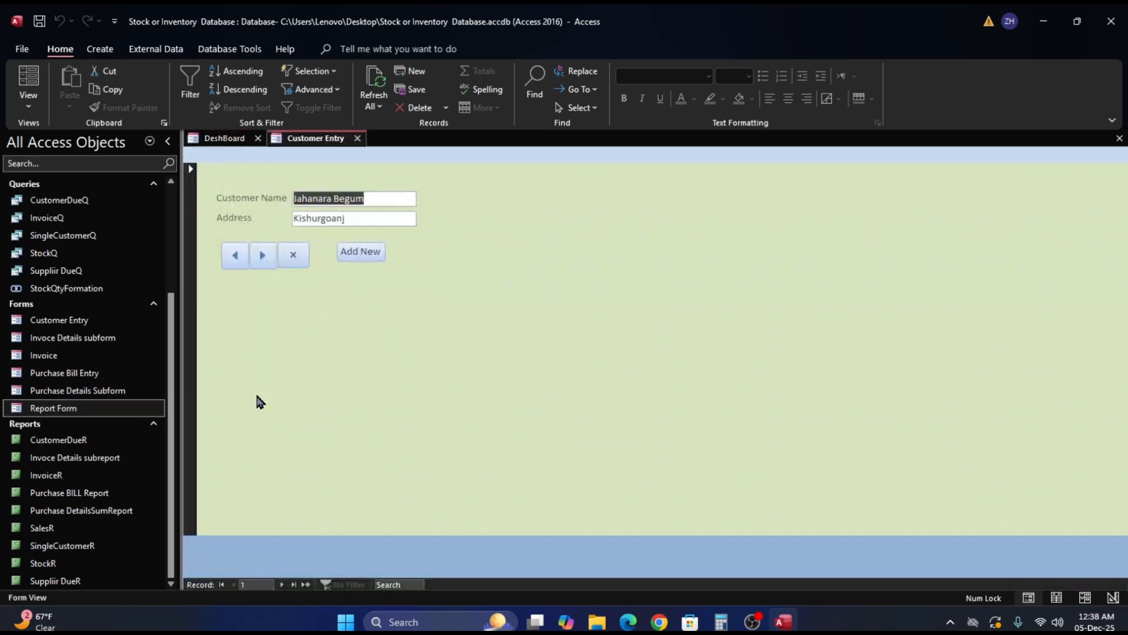
left_click(369, 257)
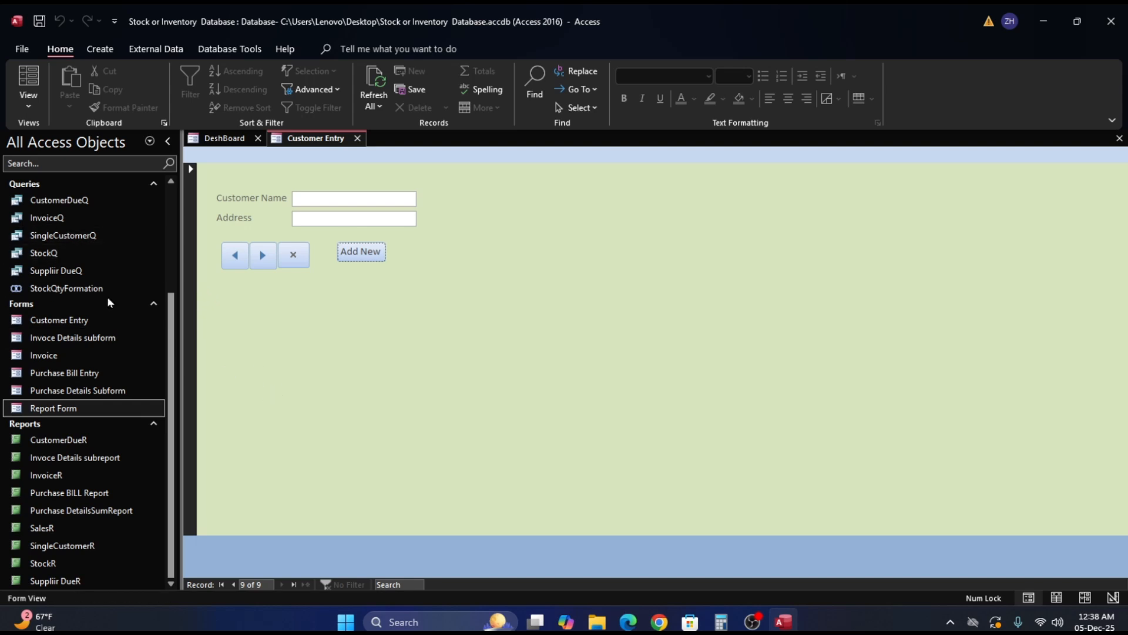
Open the Invoice form from the database objects to view it, and close it again
scroll(123, 284, "up", 3)
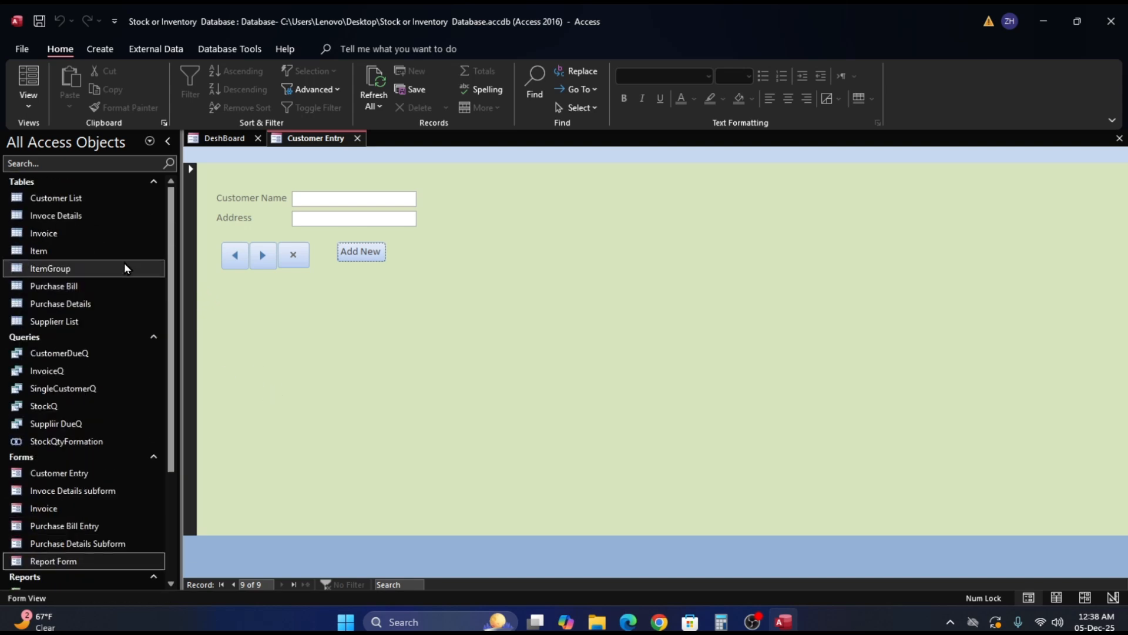
left_click(86, 195)
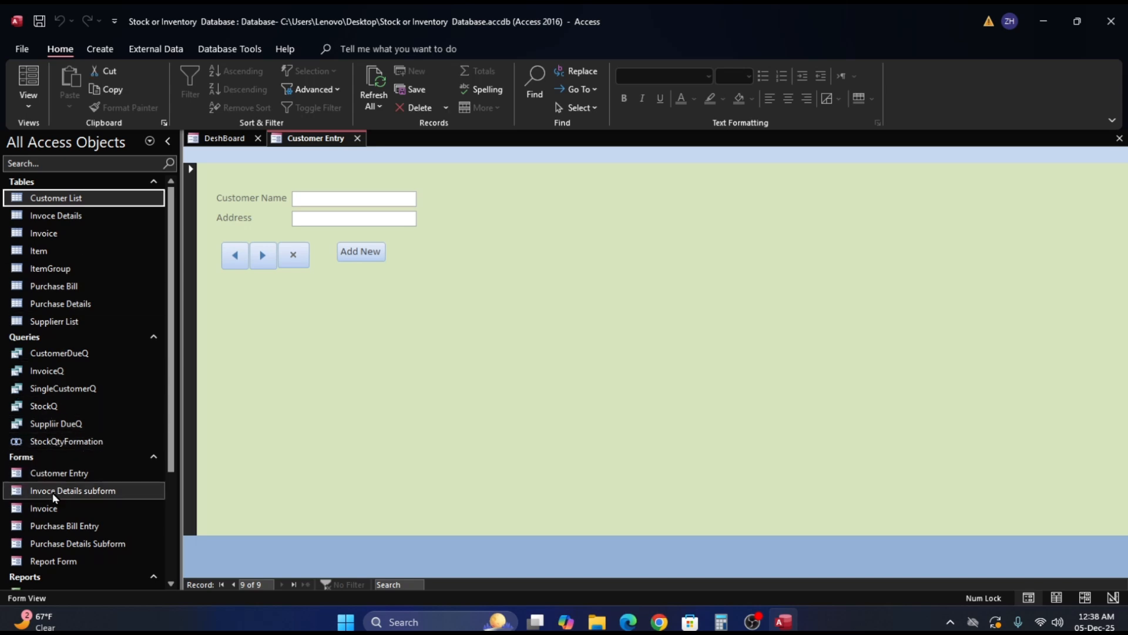
left_click(26, 508)
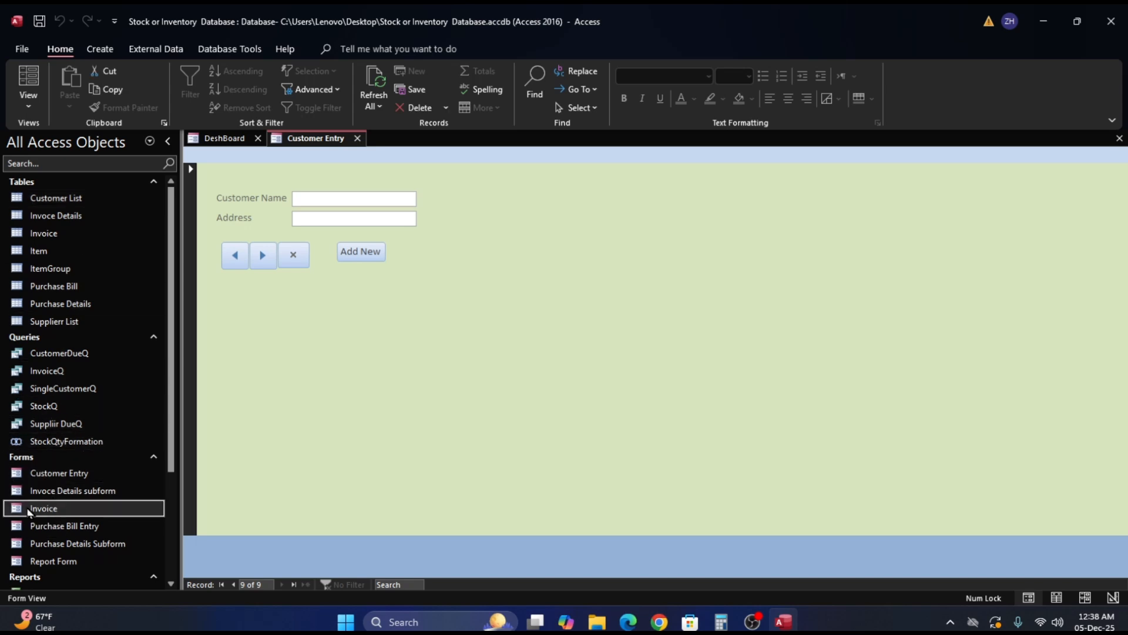
double_click(28, 509)
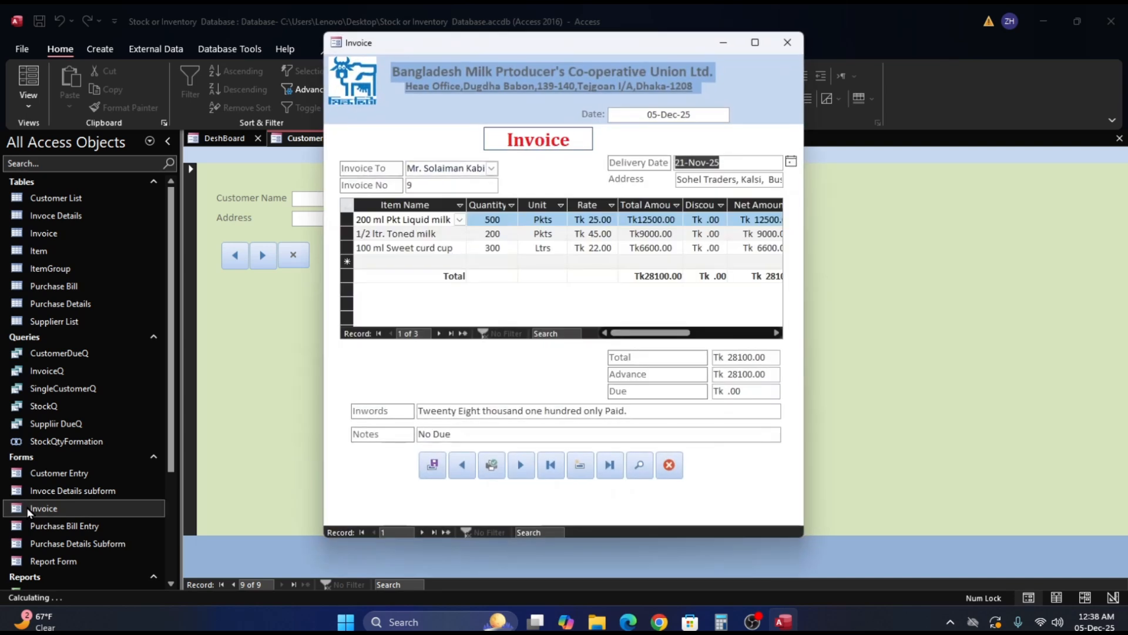
left_click(789, 43)
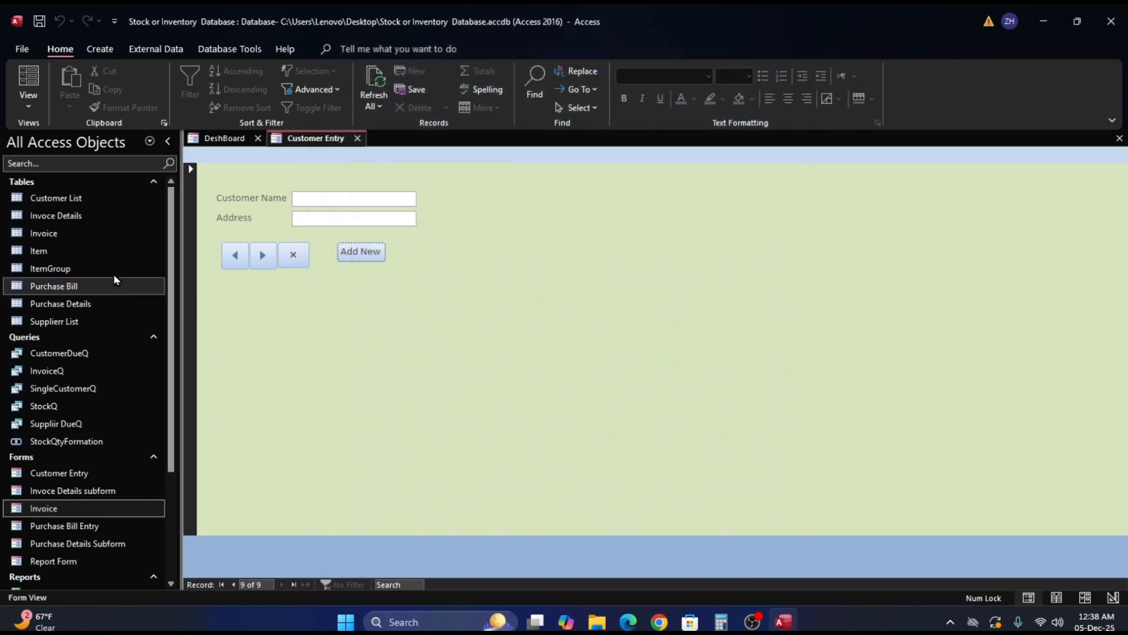
left_click(59, 199)
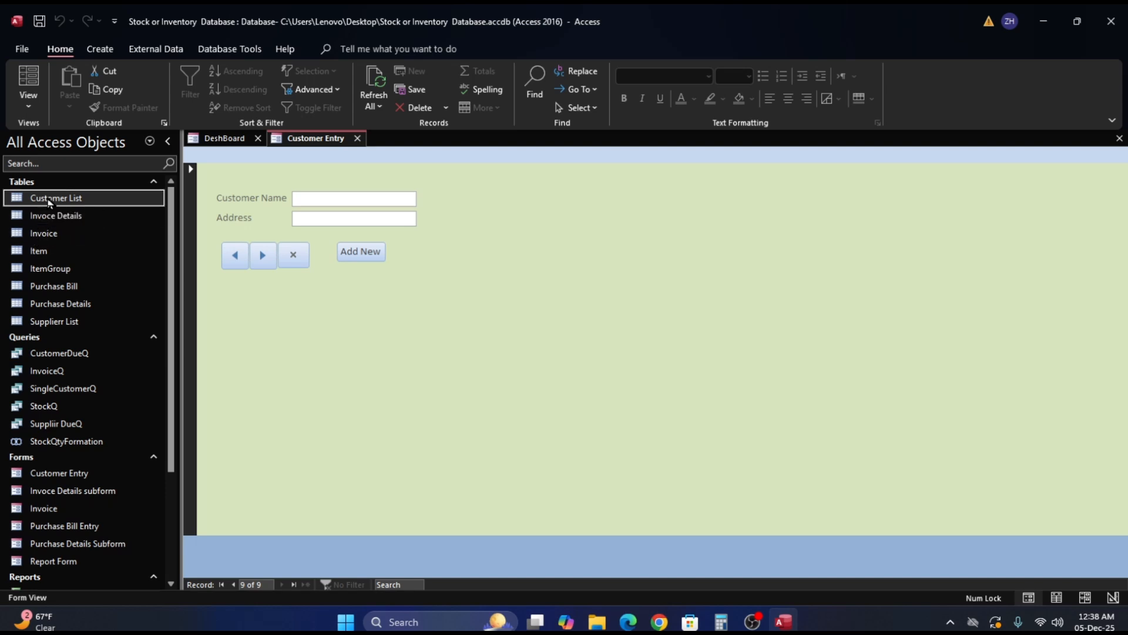
left_click(53, 233)
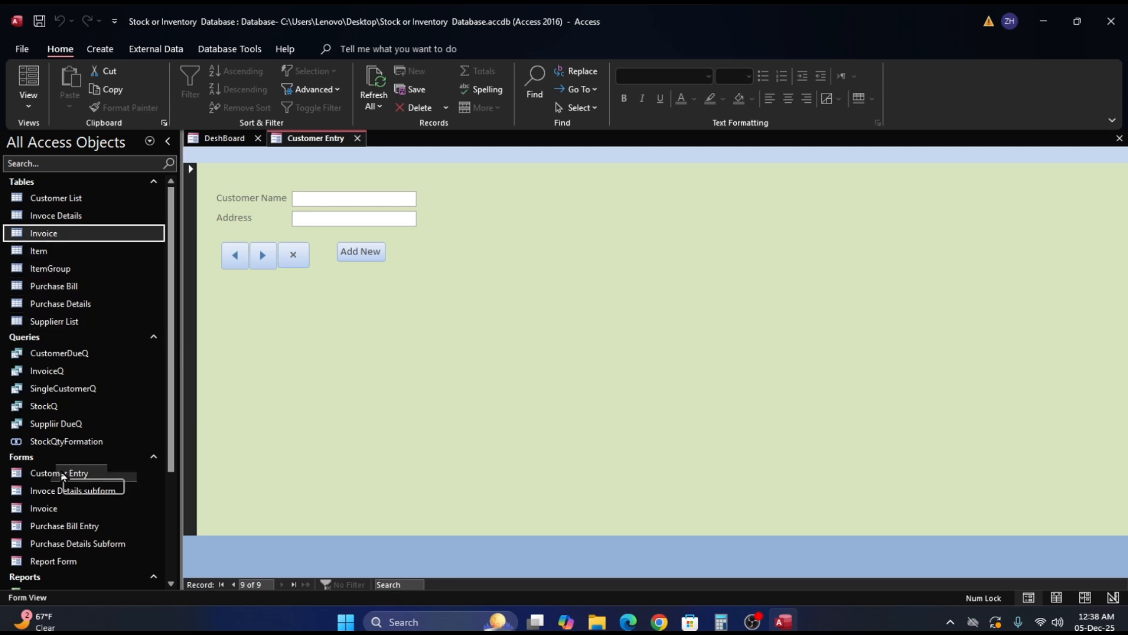
scroll(52, 376, "down", 1)
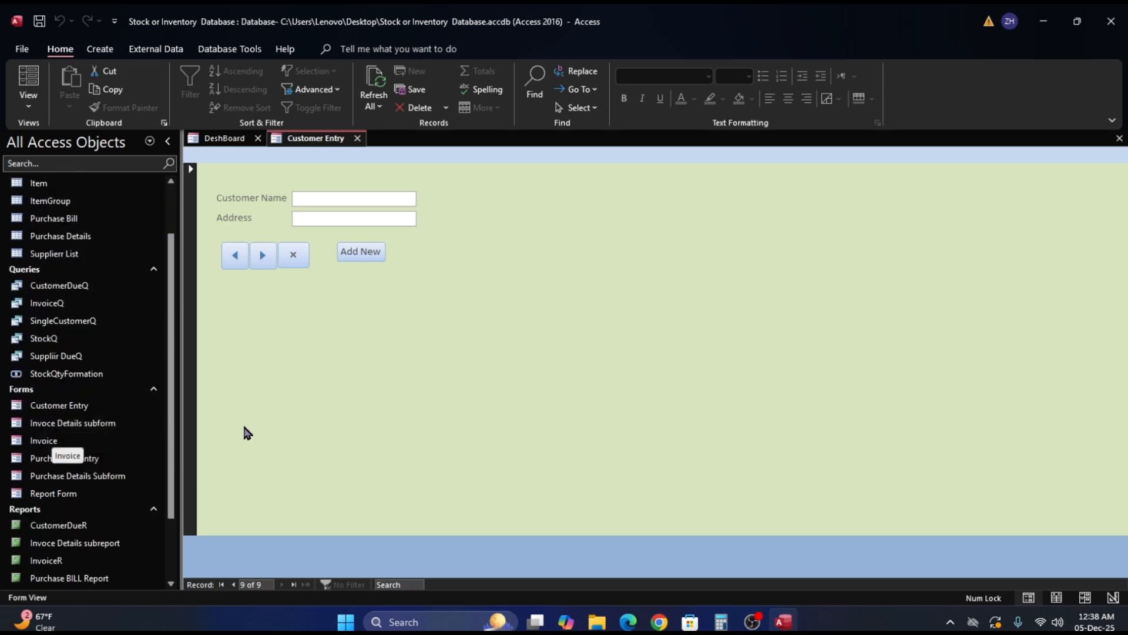
left_click(398, 365)
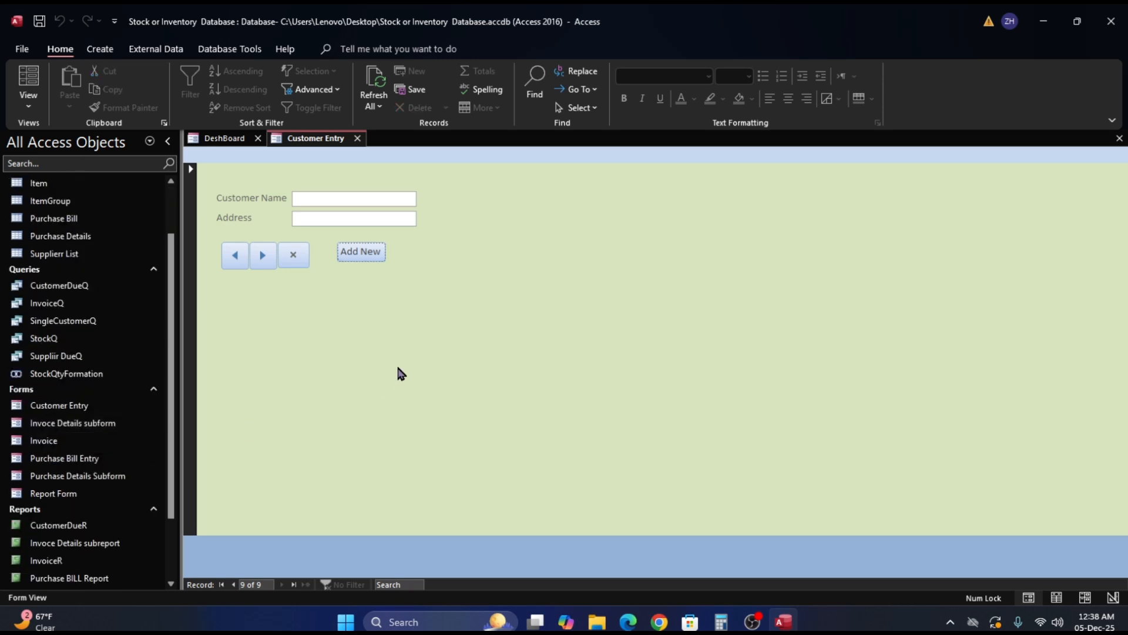
Close the Customer Entry form, then open the Sales Form from the dashboard to view it and close it
left_click(298, 254)
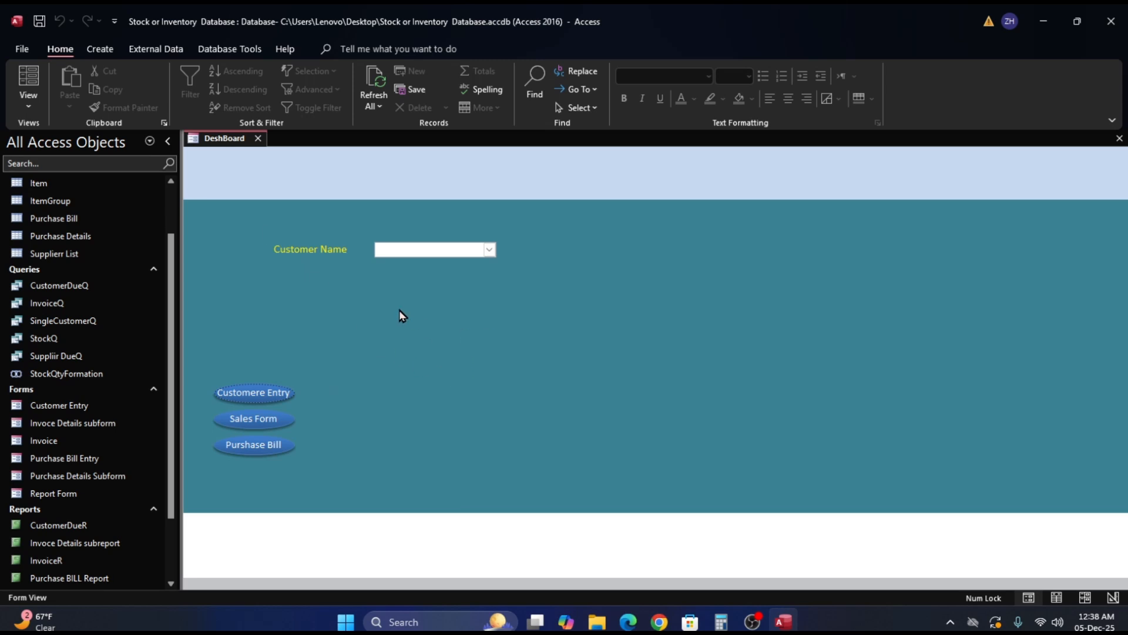
left_click(276, 421)
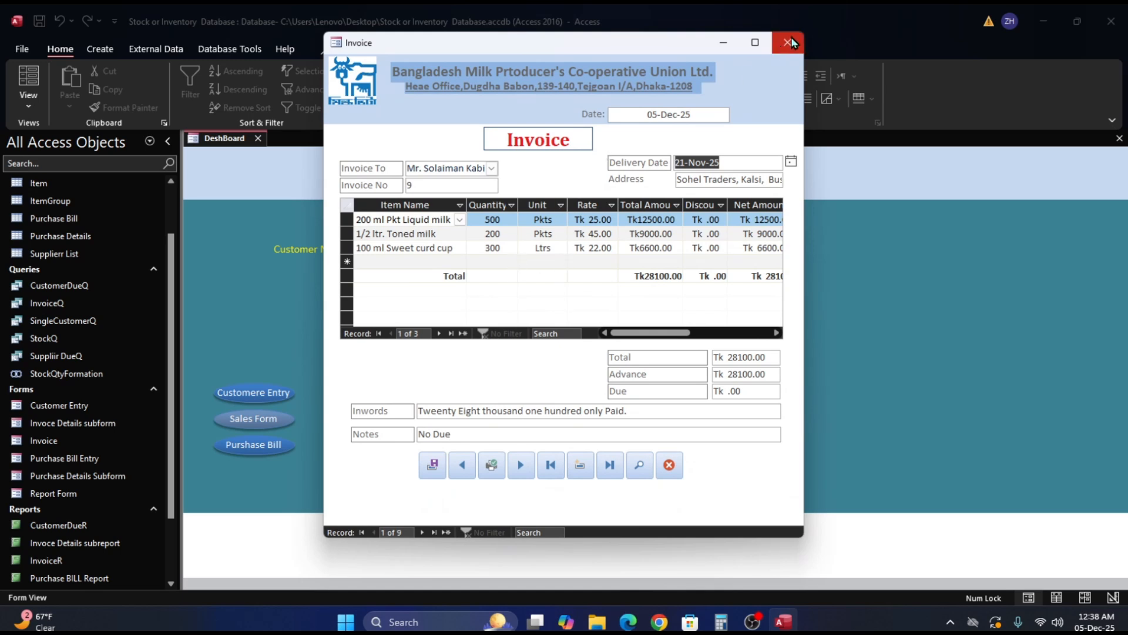
left_click(670, 466)
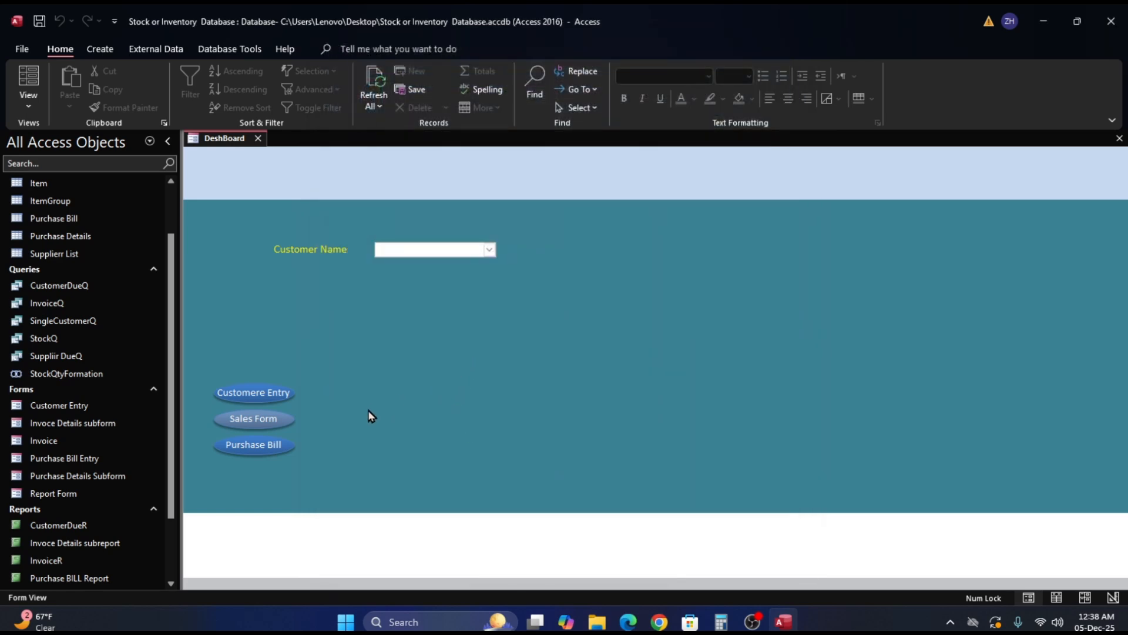
Open the purchase bill form from the dashboard, inspect the Butter line's rate, and close the form
left_click(259, 447)
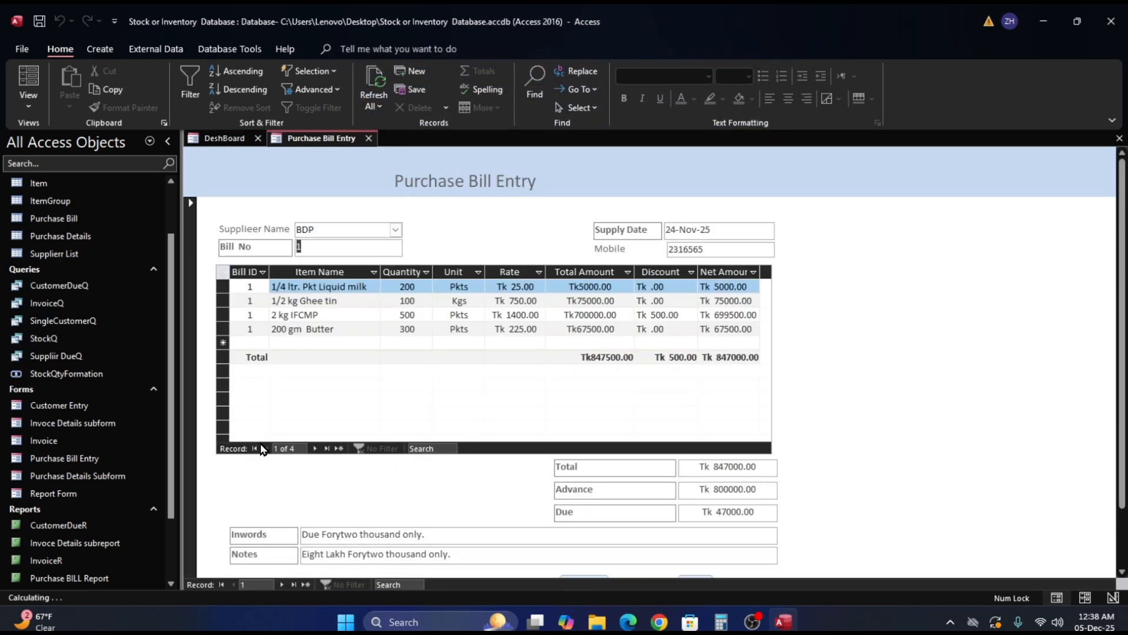
left_click(488, 328)
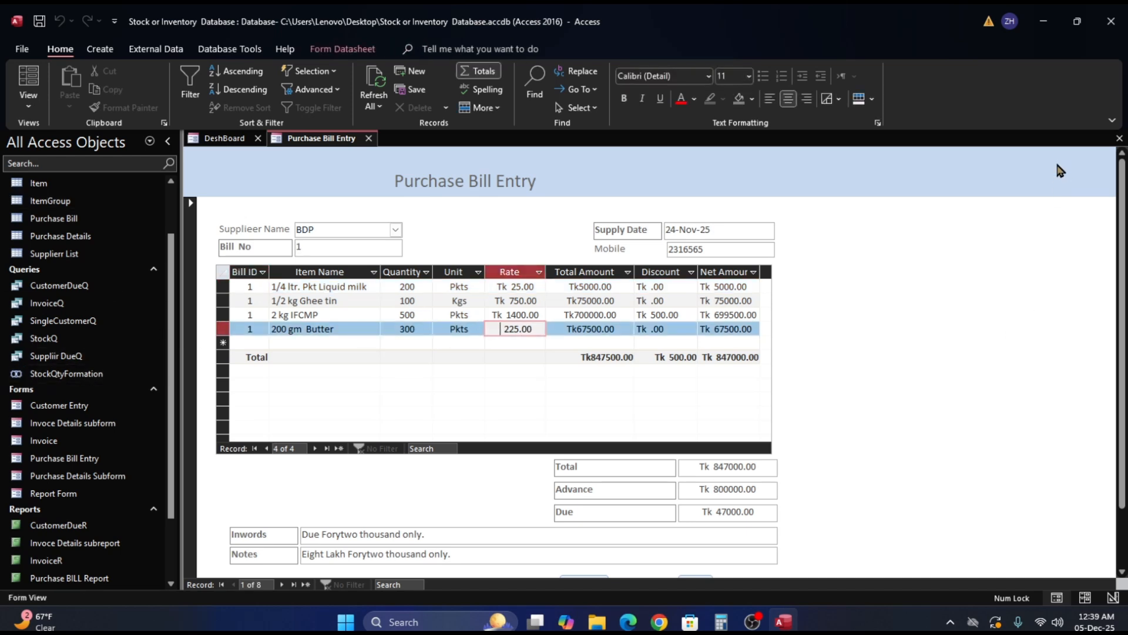
left_click(1120, 139)
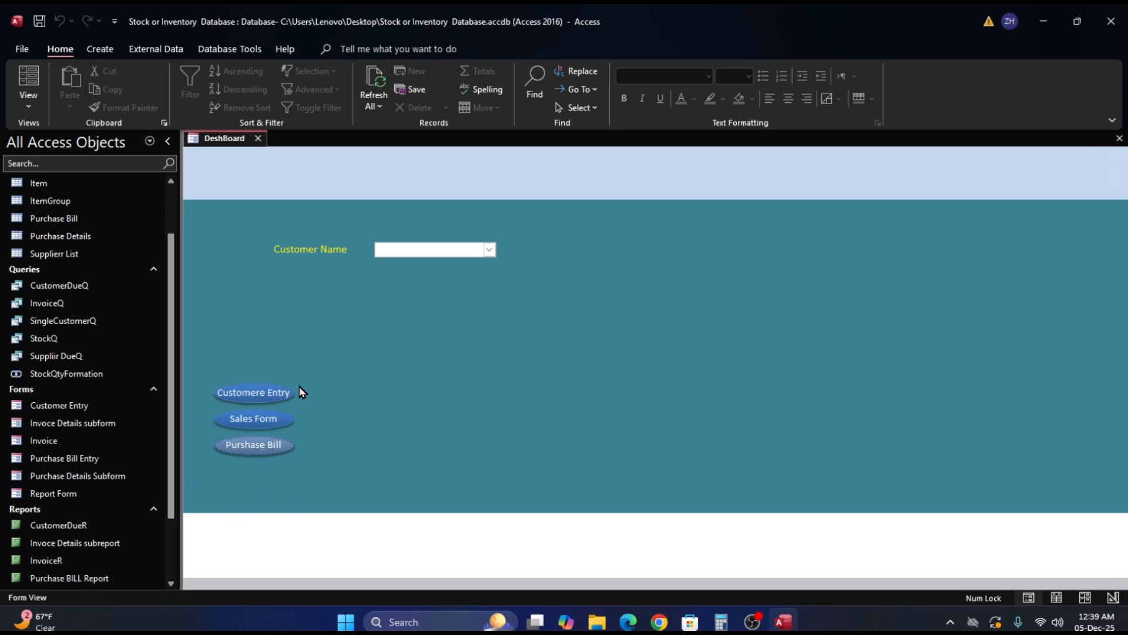
Set the dashboard form's Record Selectors property to Yes in Design View, and close the form with its design changes saved
right_click(409, 318)
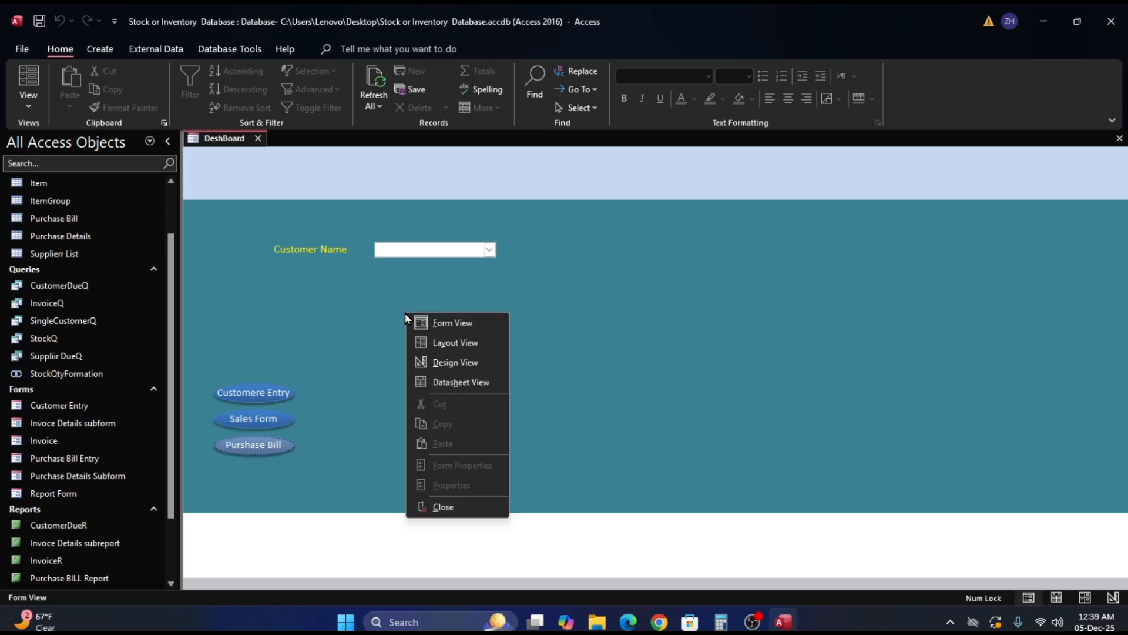
left_click(458, 366)
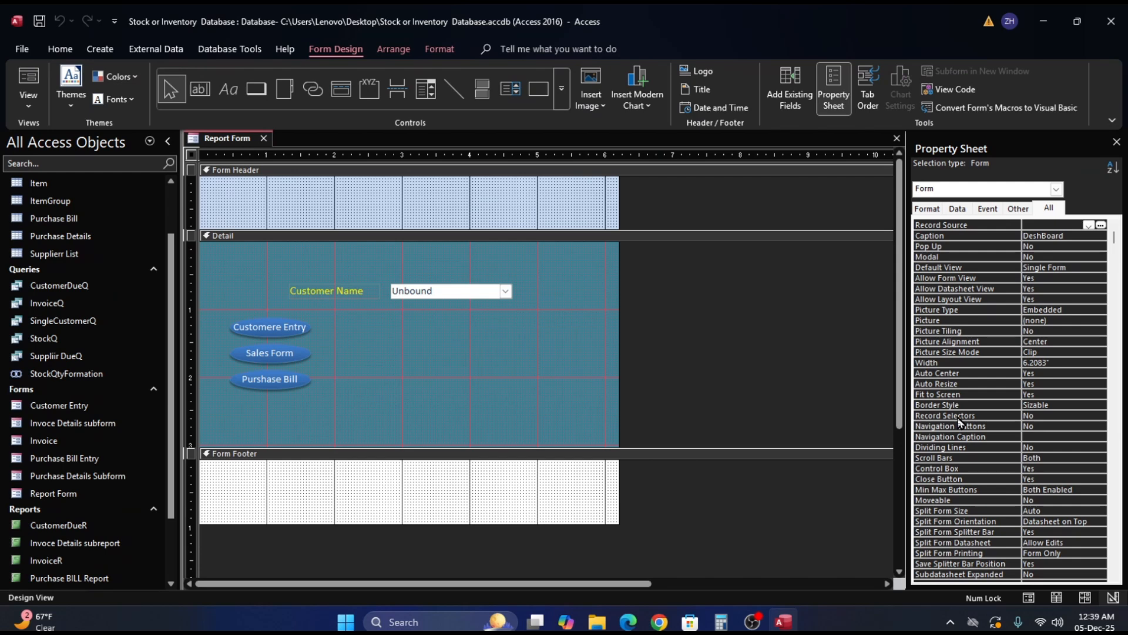
left_click(1054, 425)
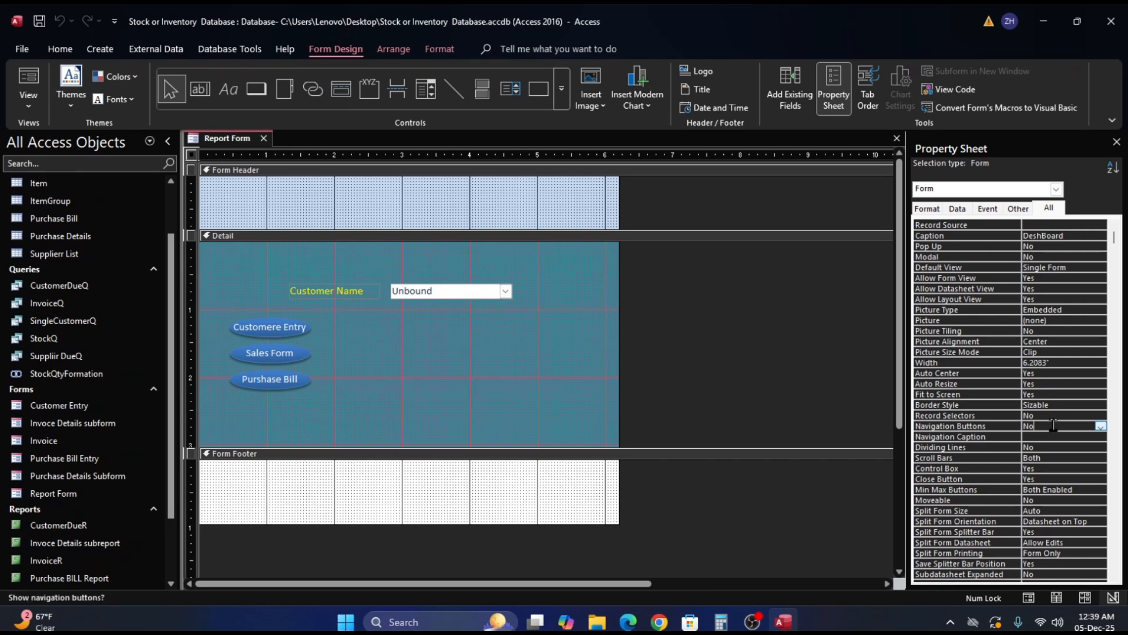
left_click(1058, 417)
left_click(1100, 416)
left_click(1078, 426)
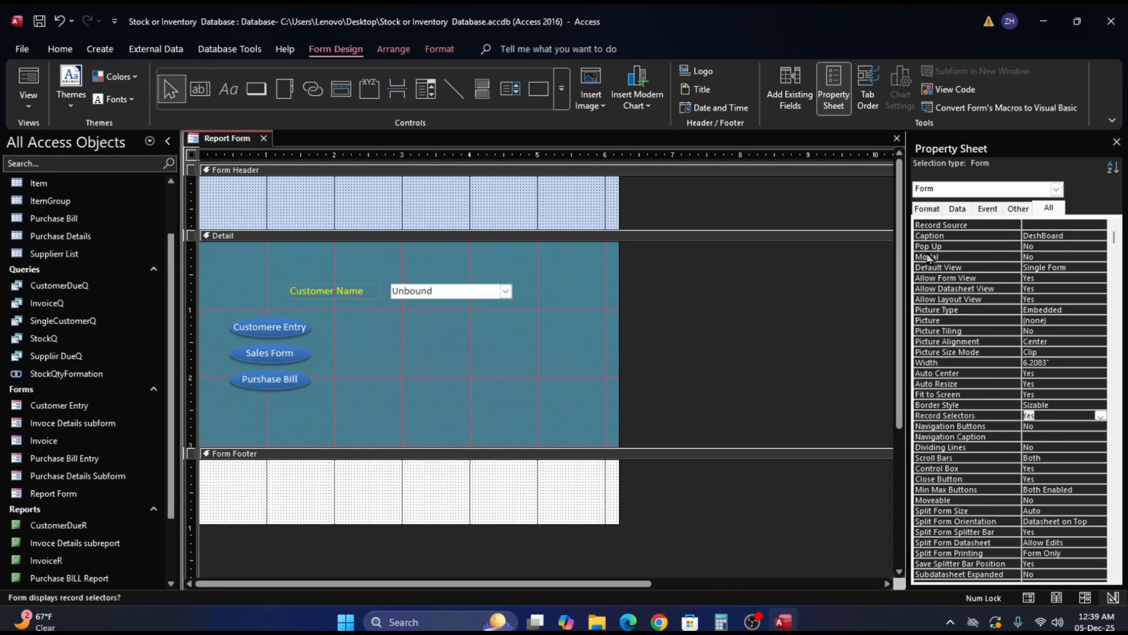
left_click(896, 138)
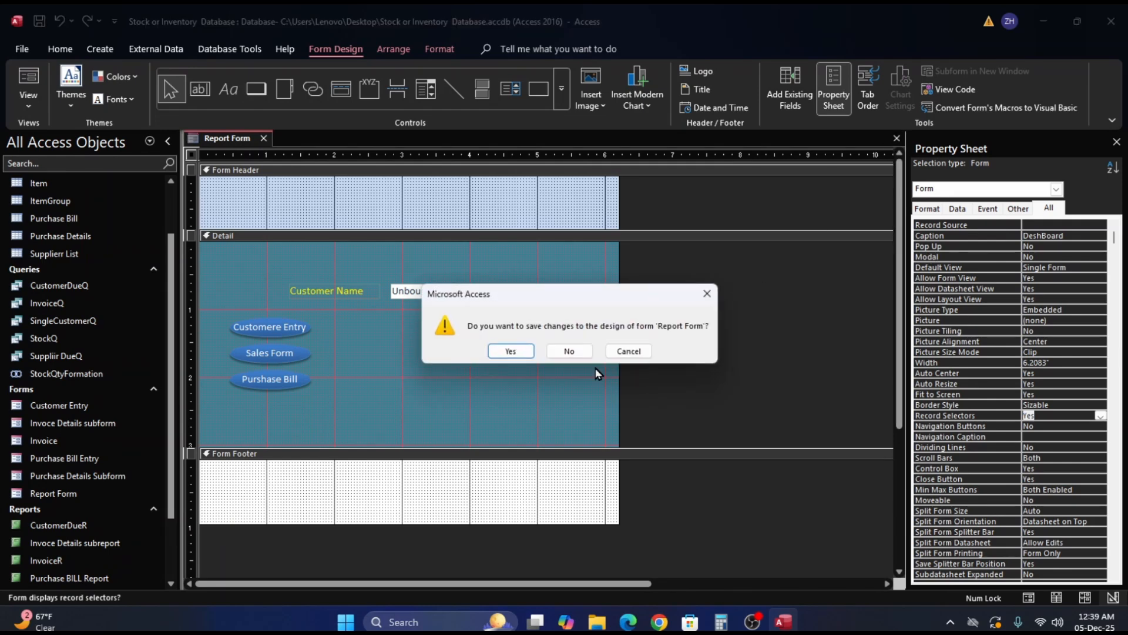
left_click(513, 351)
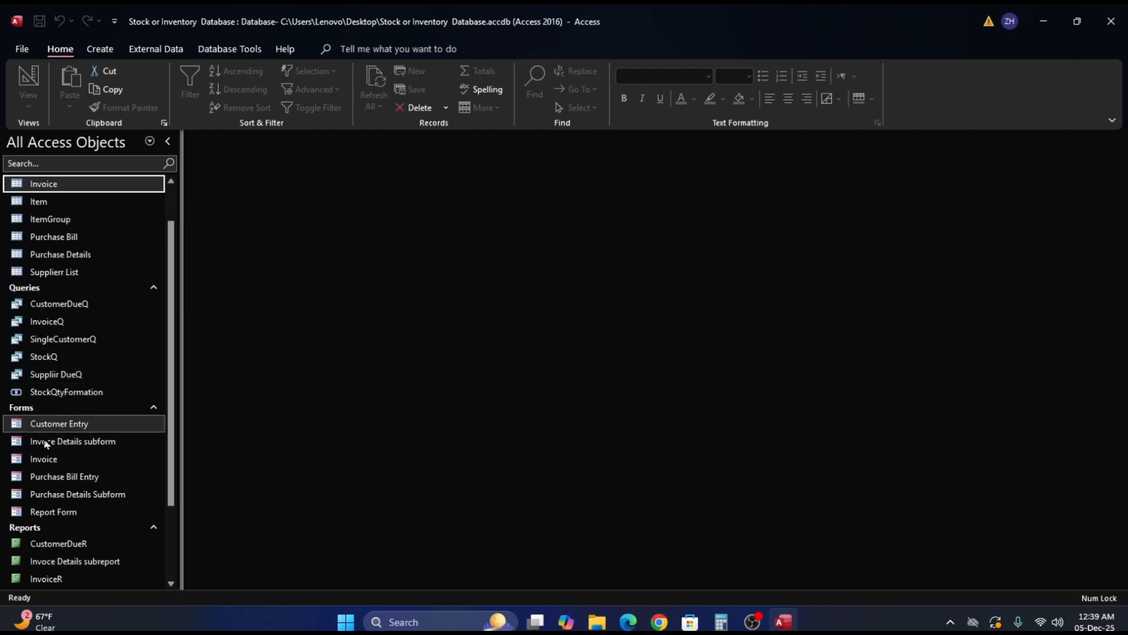
Open Report Form in Design View, set its Record Selectors property to No, and close the form with its design changes saved
double_click(36, 513)
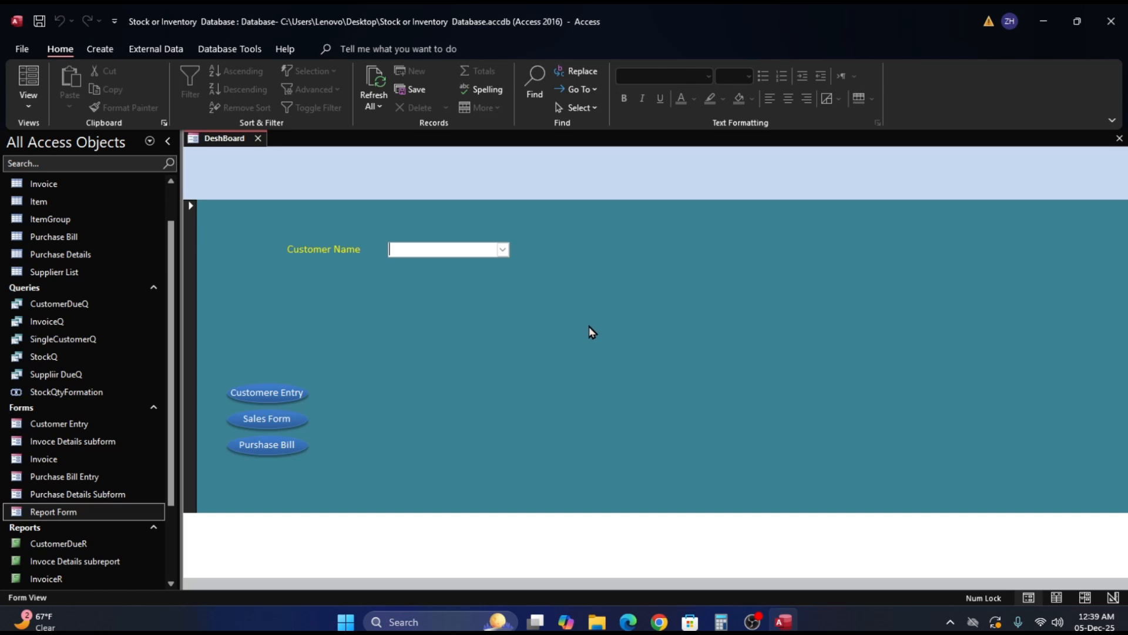
right_click(591, 332)
left_click(637, 378)
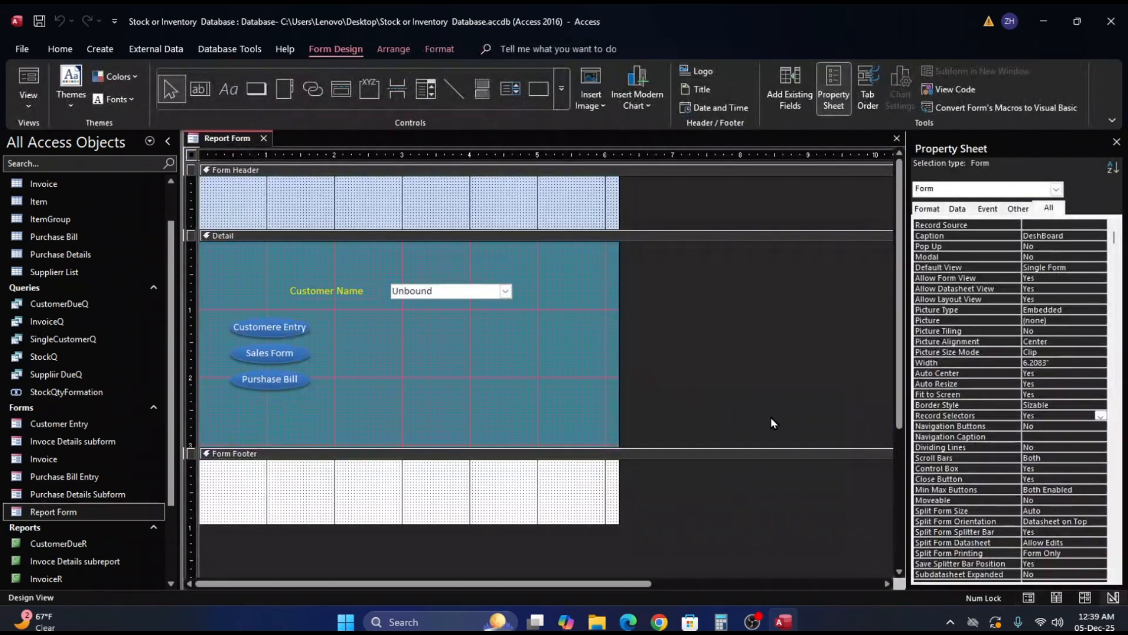
left_click(1050, 436)
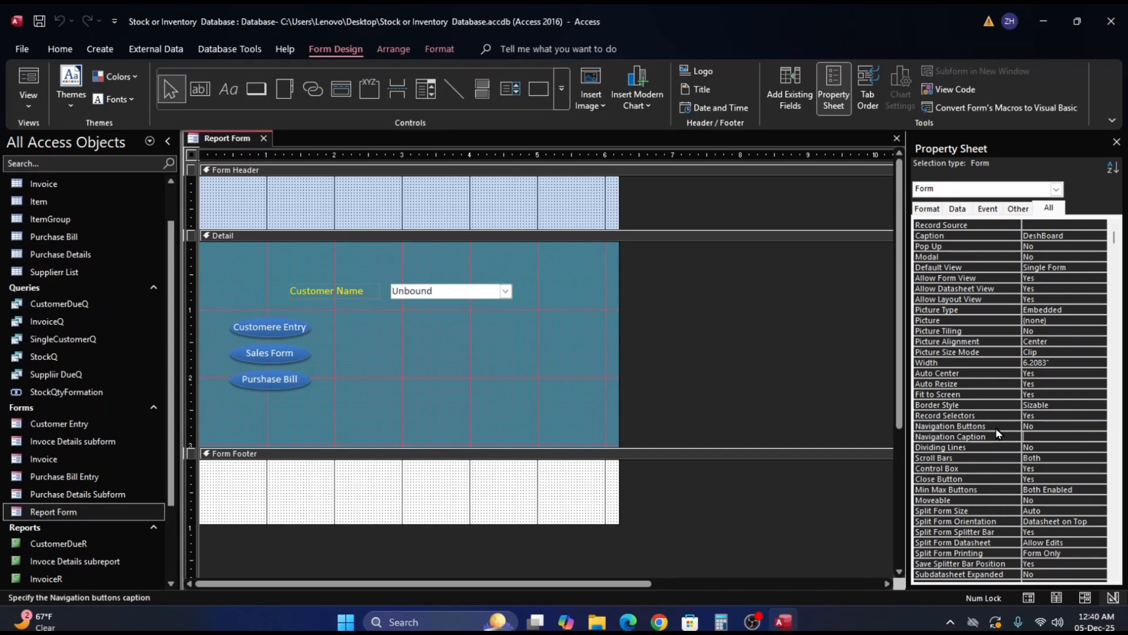
left_click(1048, 425)
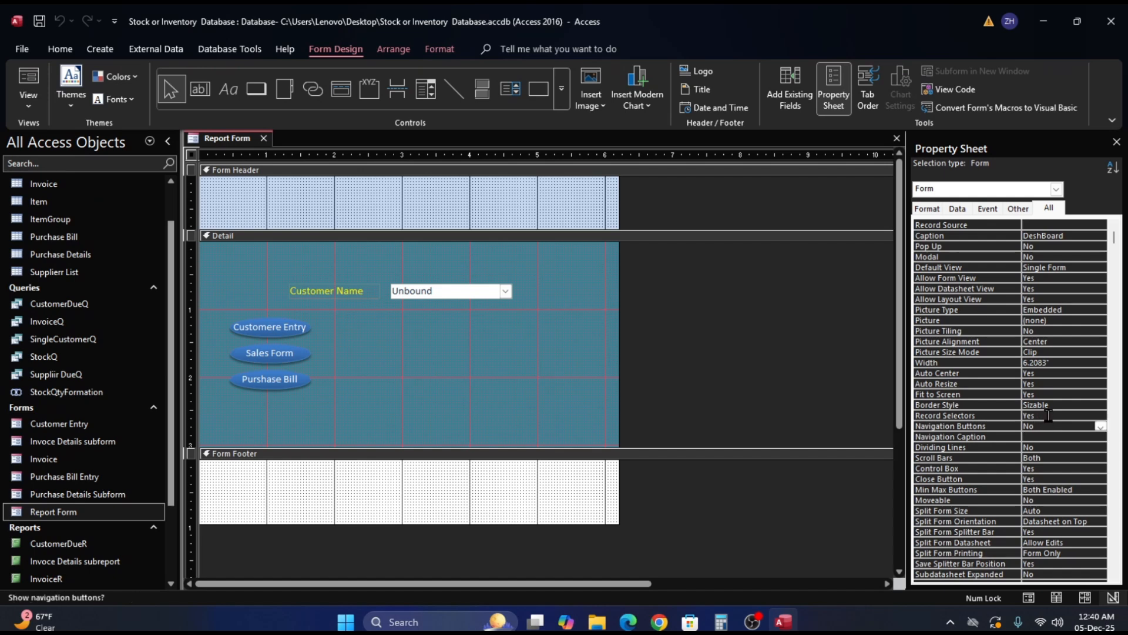
left_click(1048, 415)
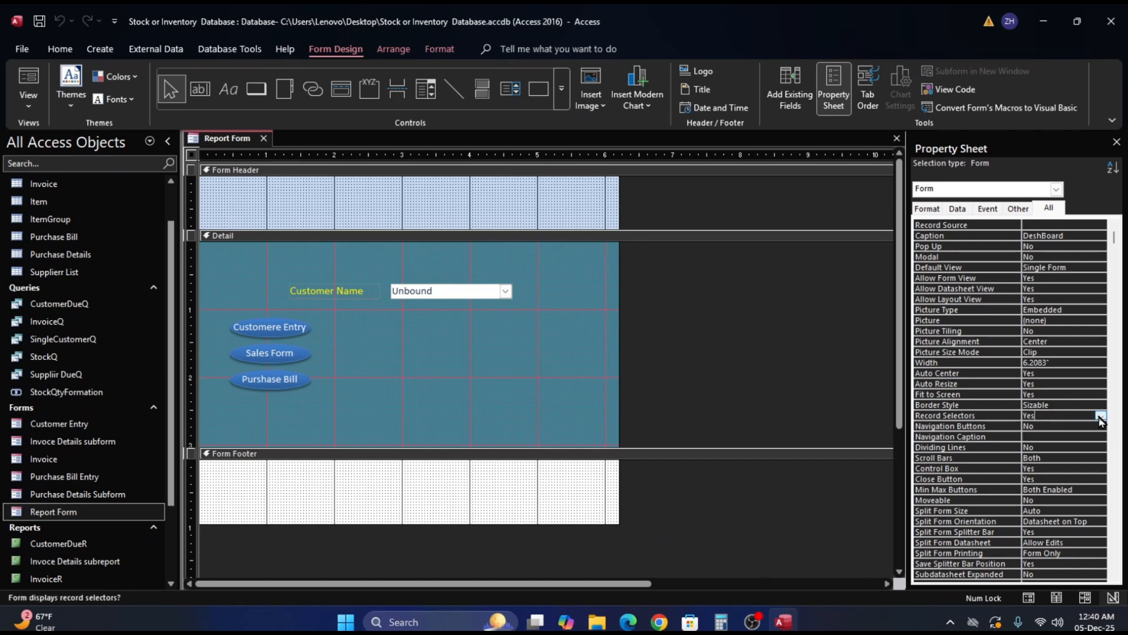
left_click(1100, 416)
left_click(1059, 436)
left_click(1075, 426)
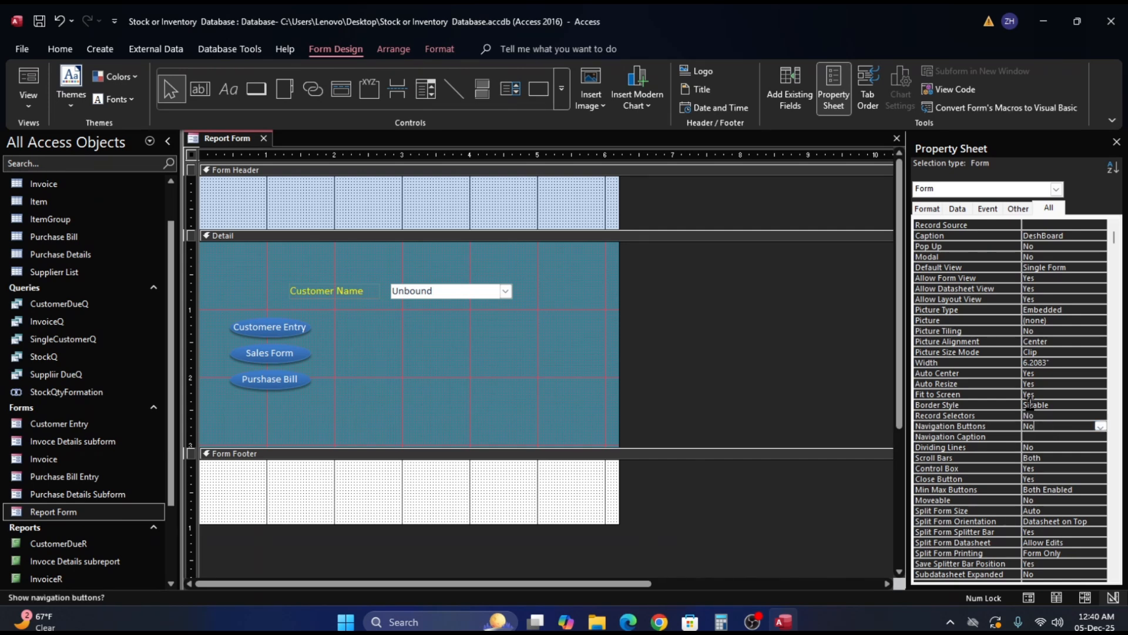
left_click(897, 138)
left_click(511, 351)
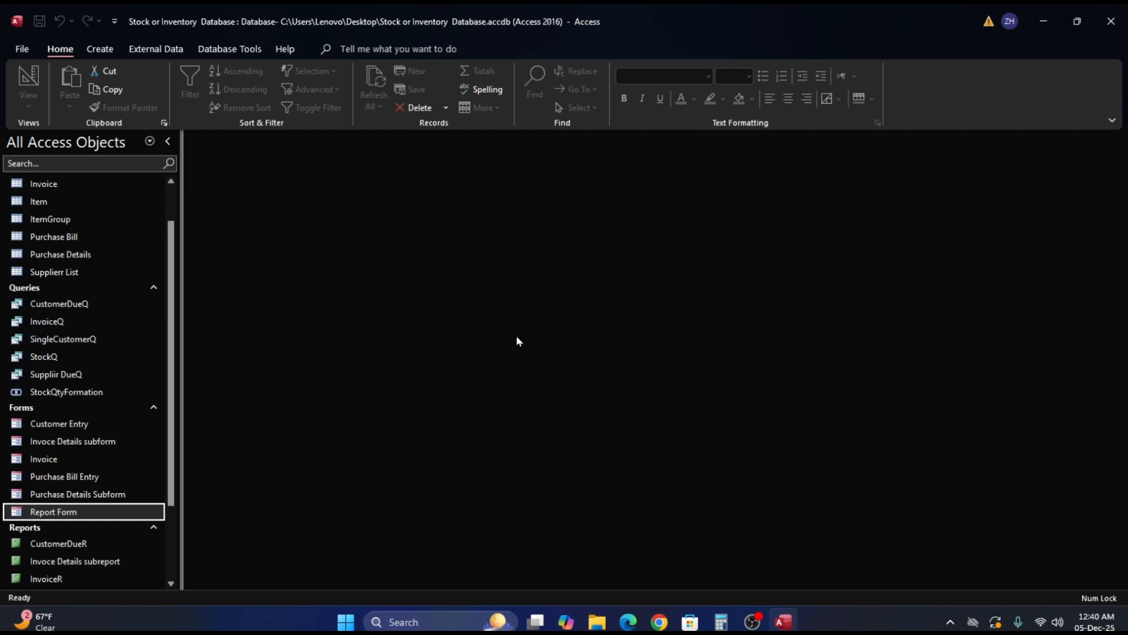
Reopen Report Form from the database objects and switch it to Design View
double_click(22, 513)
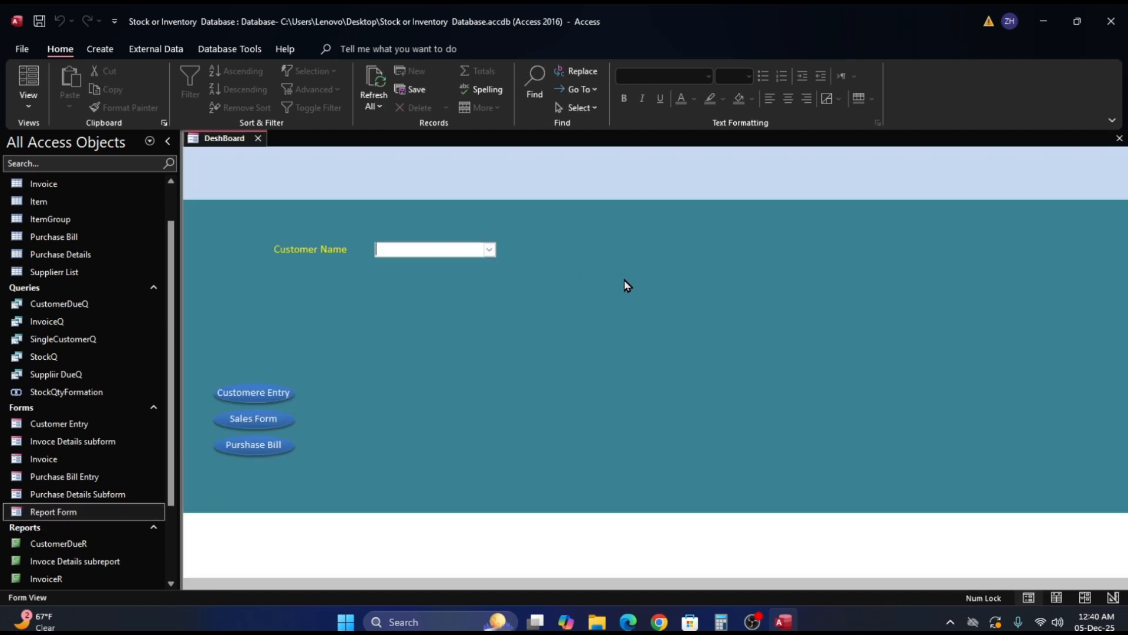
right_click(625, 281)
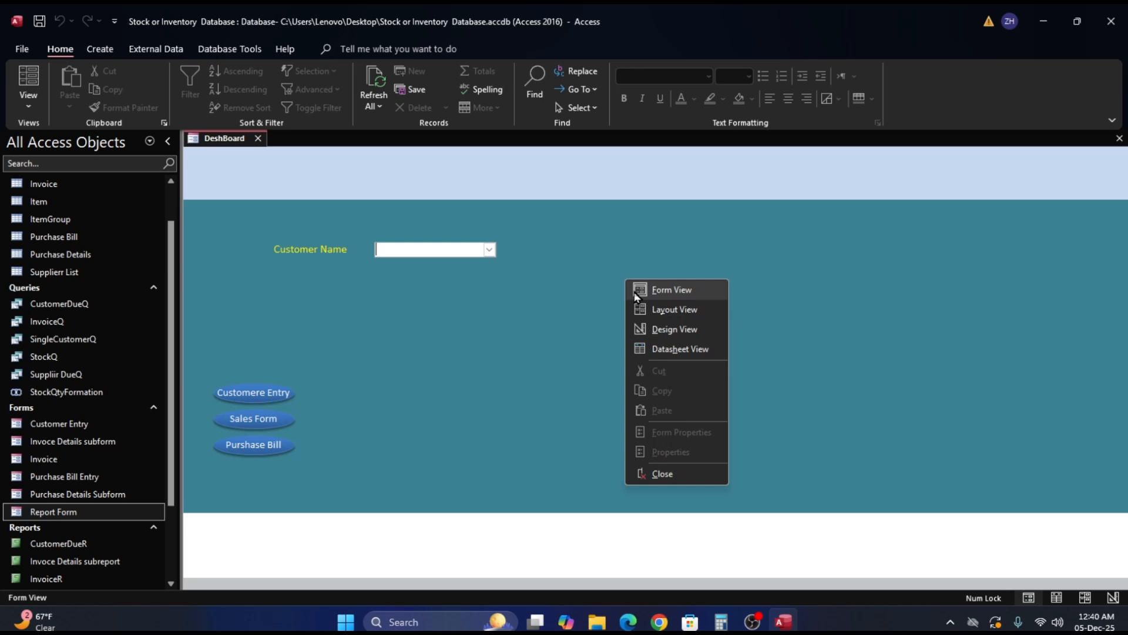
left_click(663, 329)
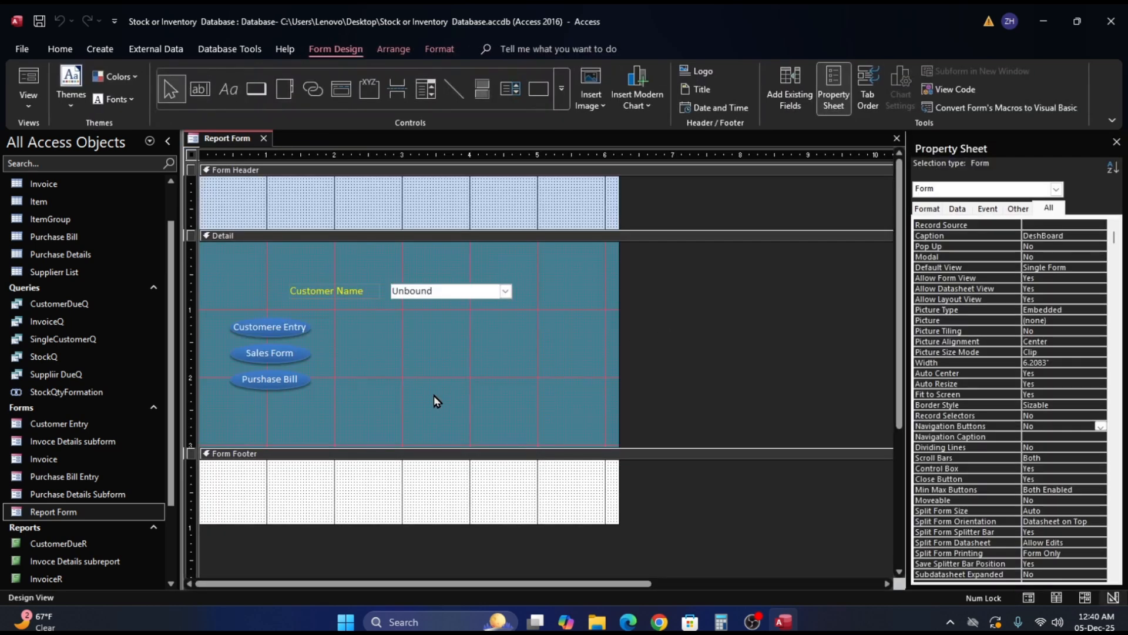
left_click(418, 379)
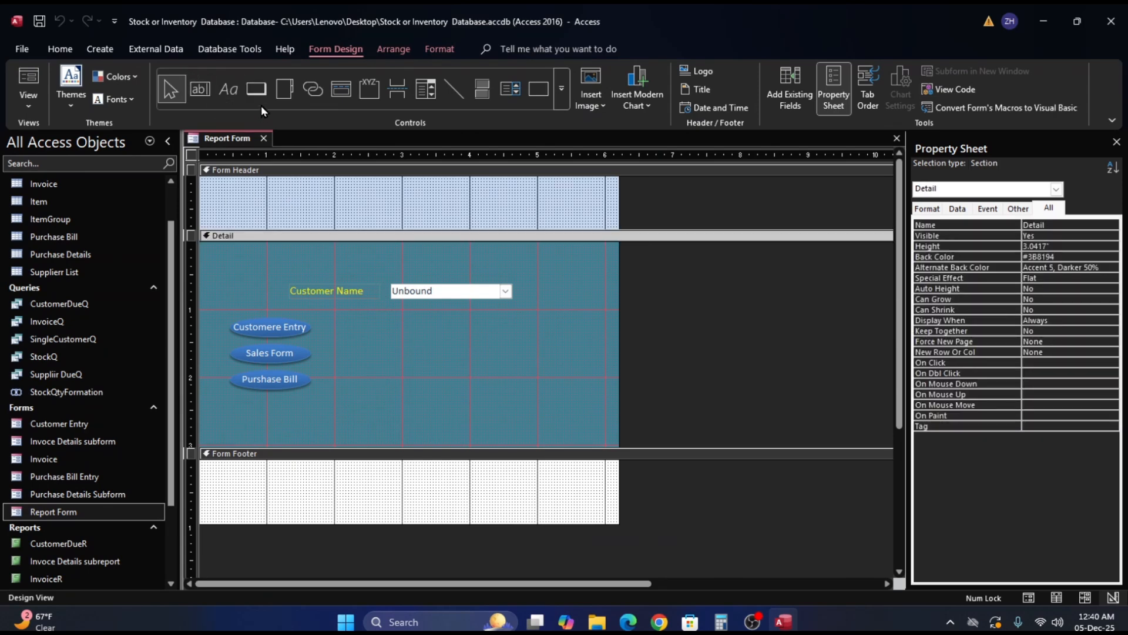
Draw a command button about 0.83 by 0.42 inch beside Customere Entry, with the Report Operations action Preview Report for InvoiceR
left_click(256, 91)
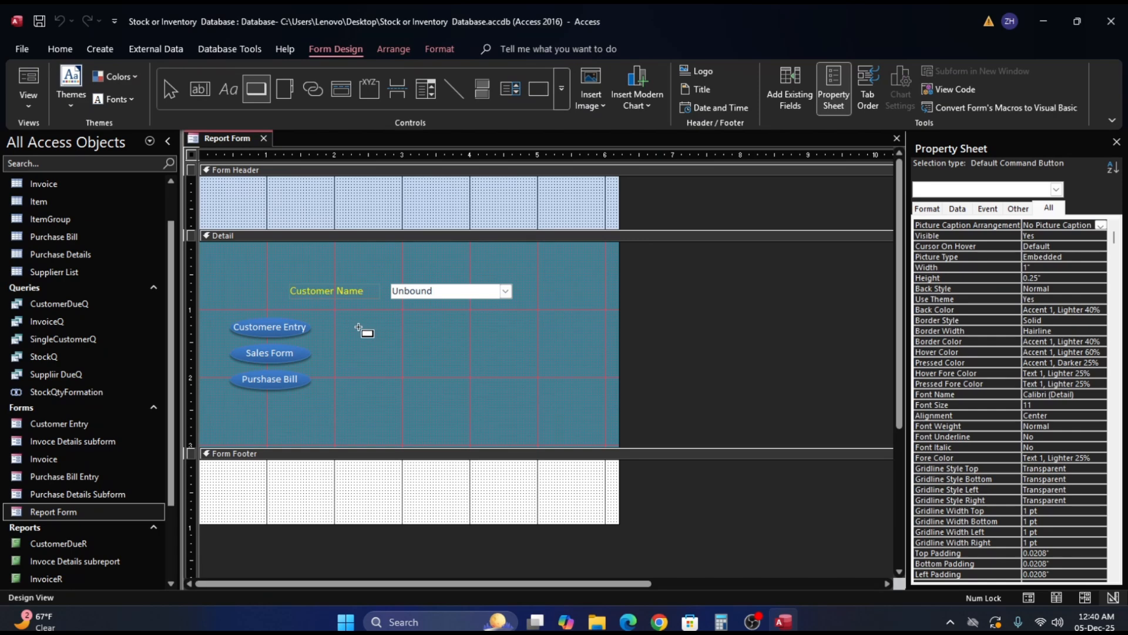
left_click_drag(347, 327, 408, 358)
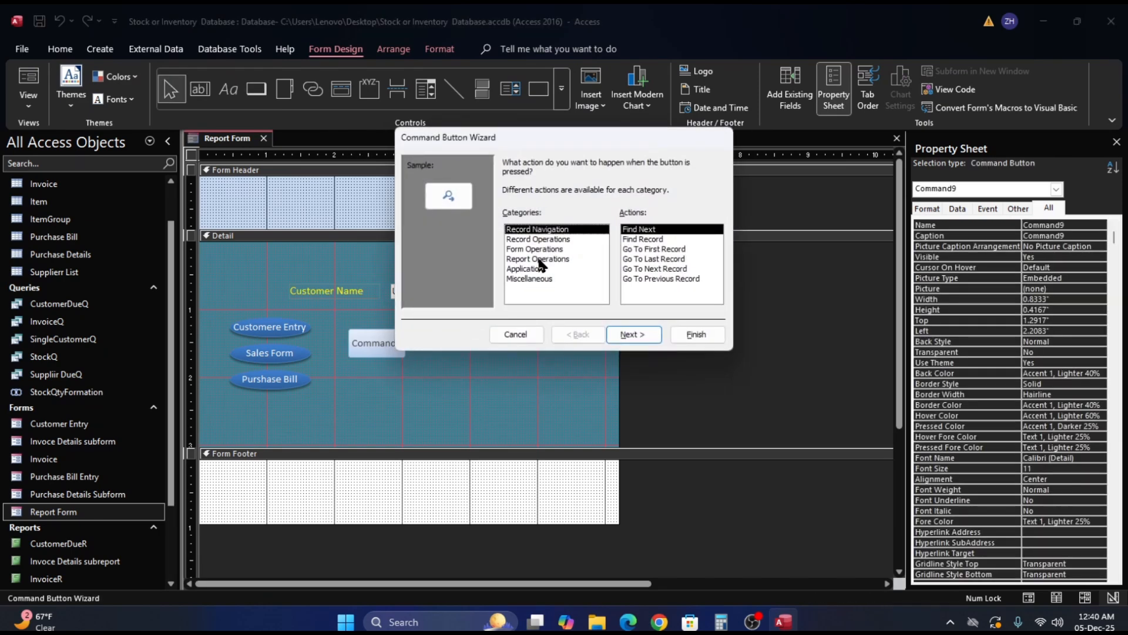
left_click(539, 259)
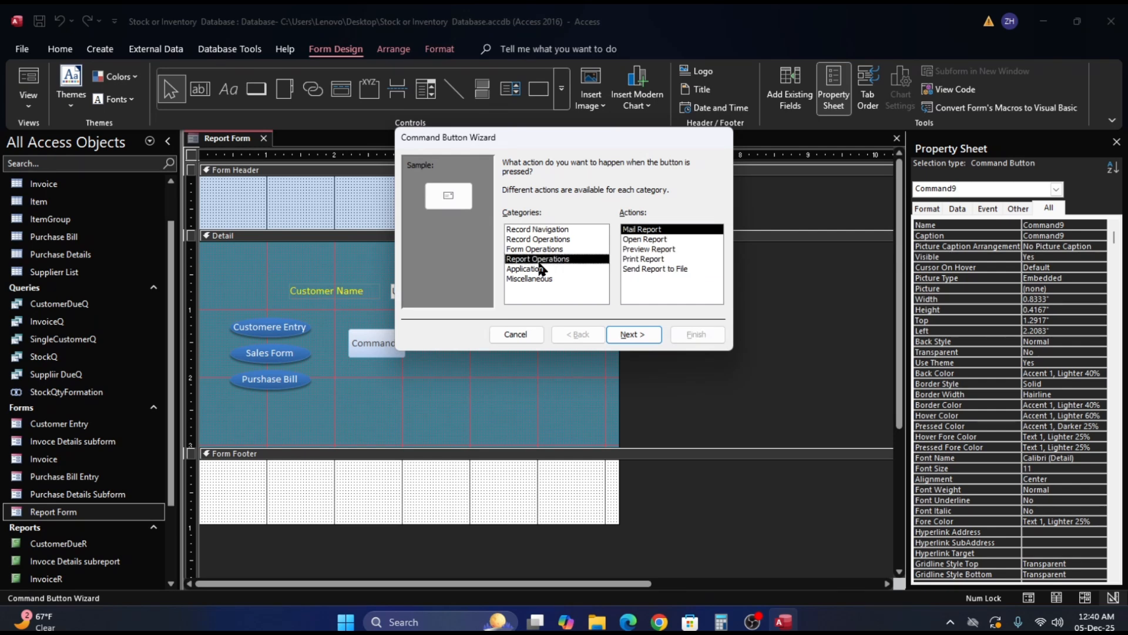
left_click(647, 250)
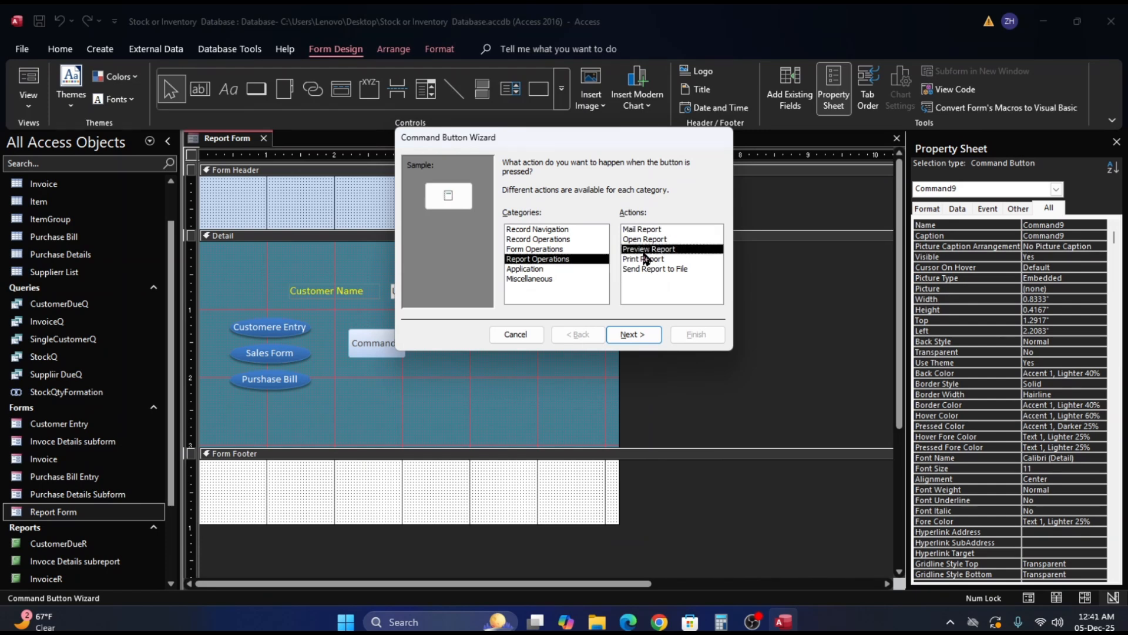
left_click(634, 335)
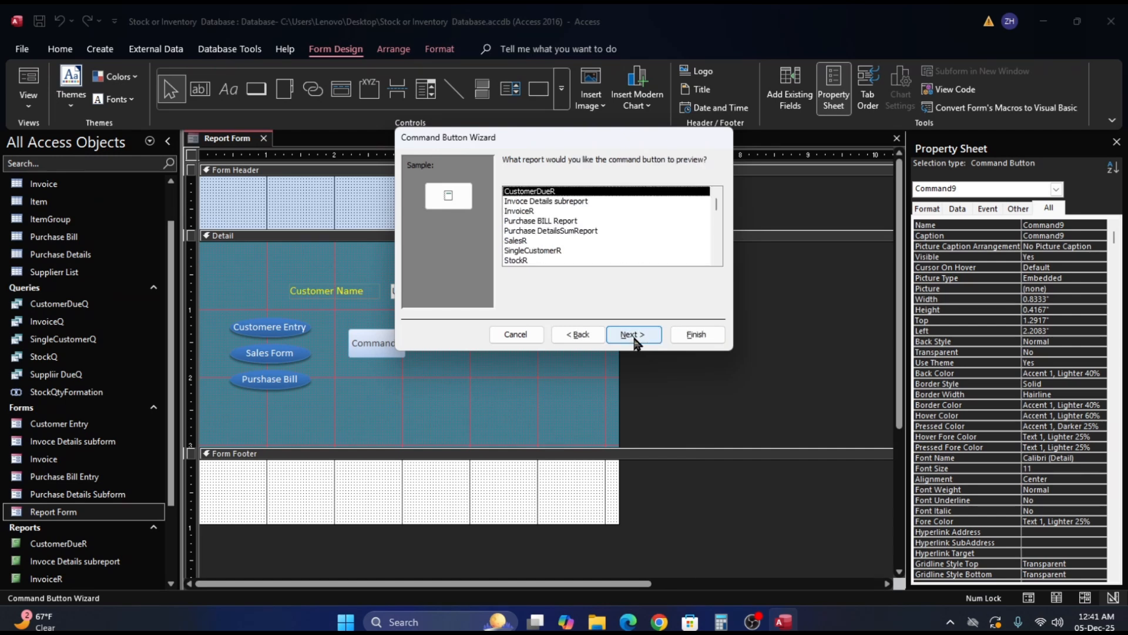
left_click(528, 214)
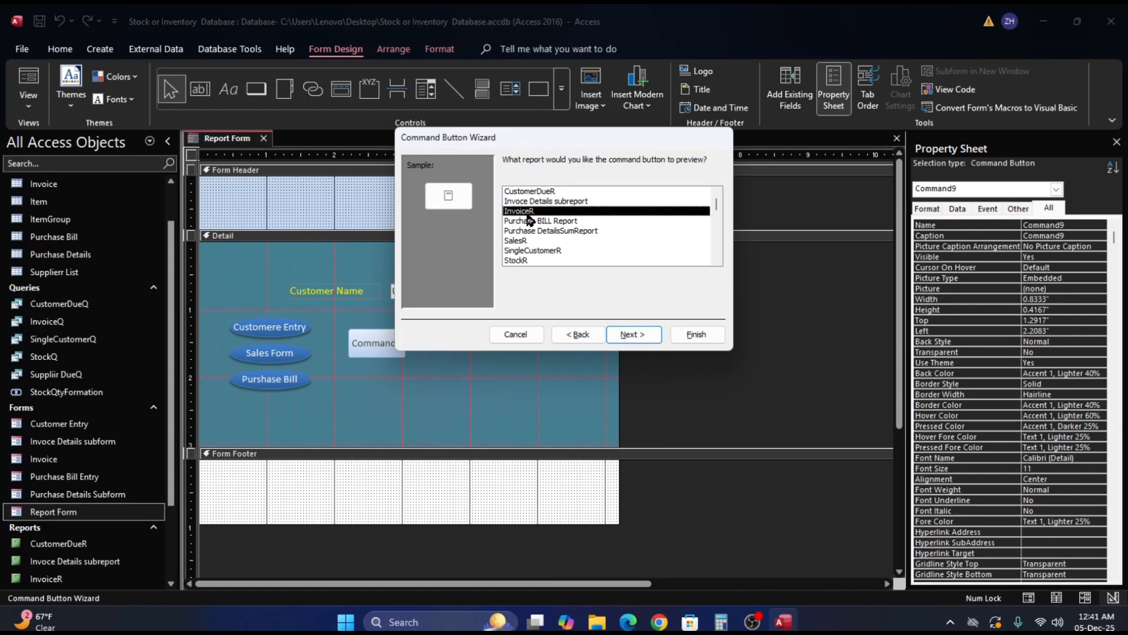
left_click(632, 335)
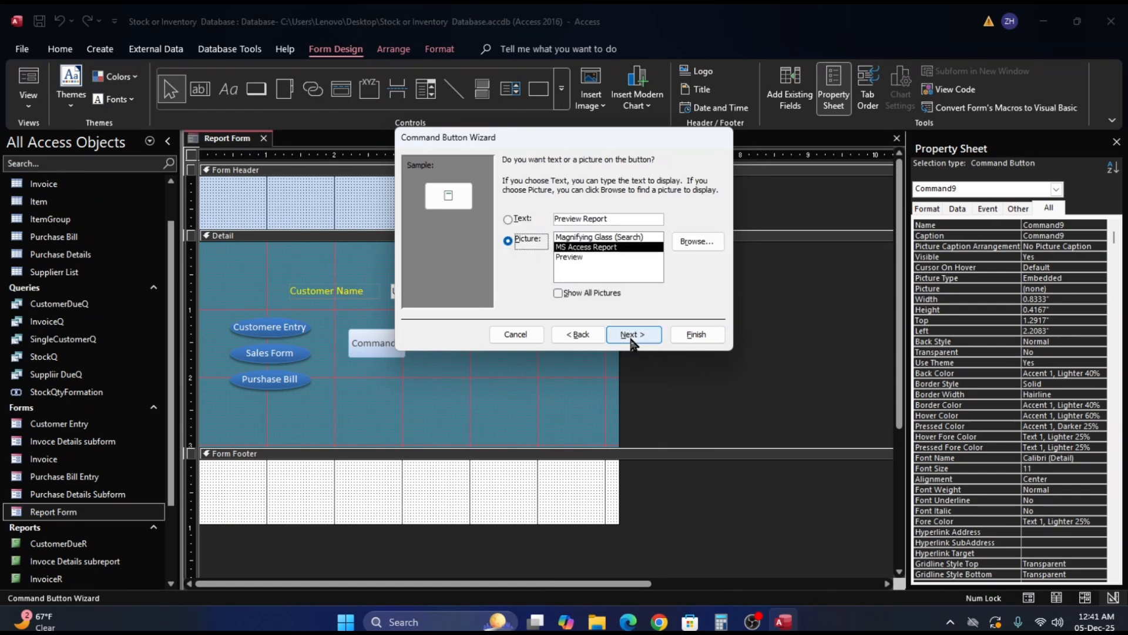
Give the new button the text "Invoice Report" instead of a picture, and finish the wizard with the default button name
left_click(613, 220)
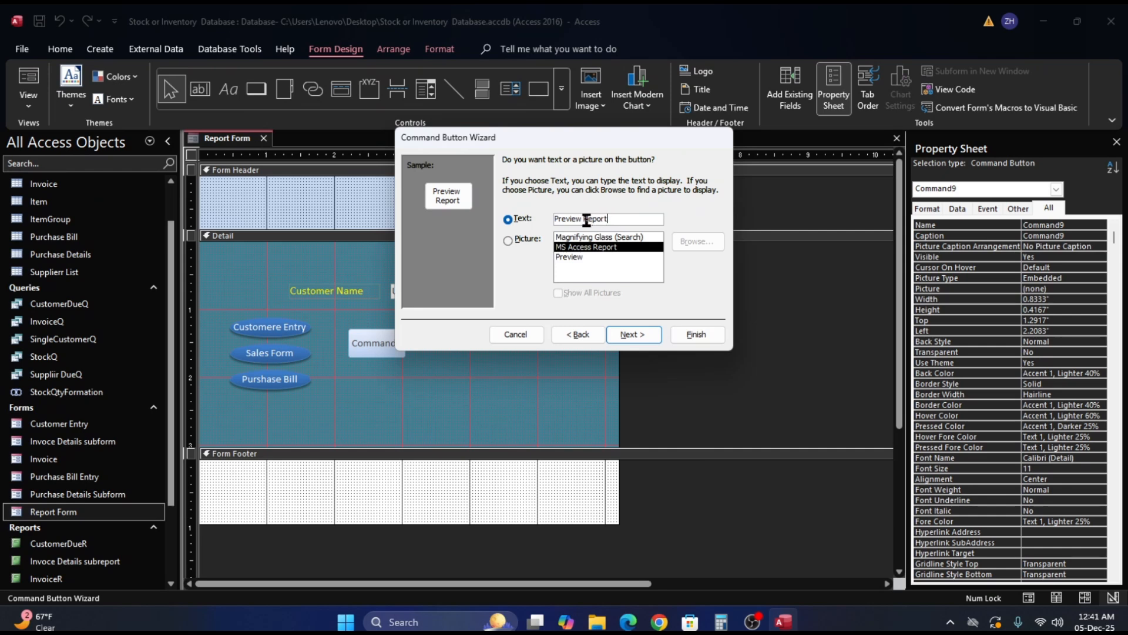
left_click_drag(583, 218, 553, 219)
type("Invoice")
left_click(623, 336)
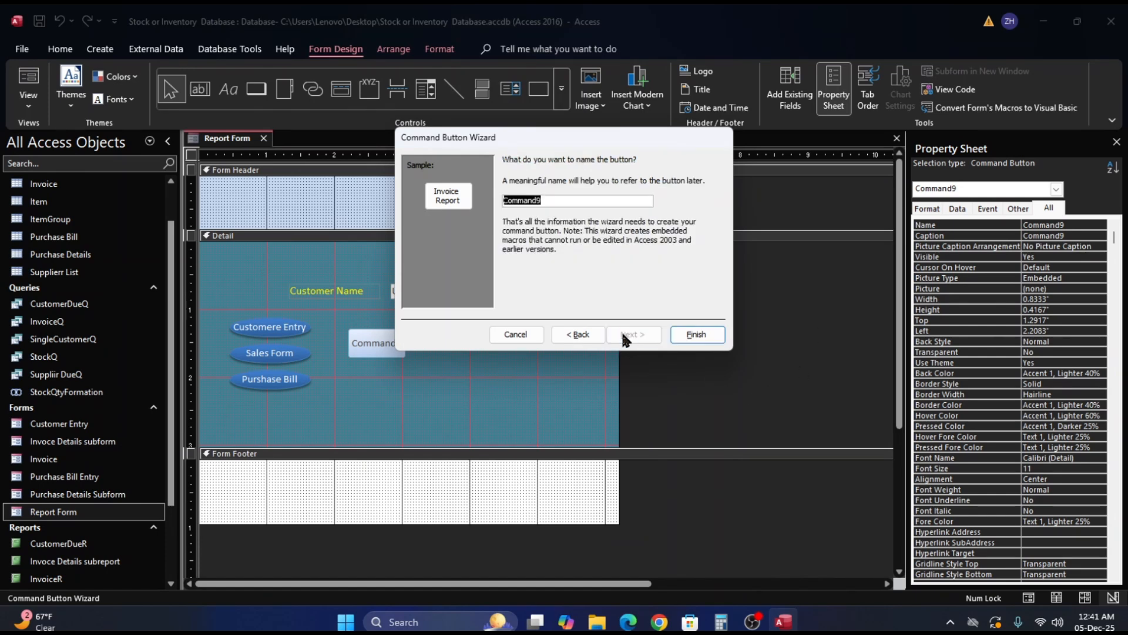
left_click(696, 335)
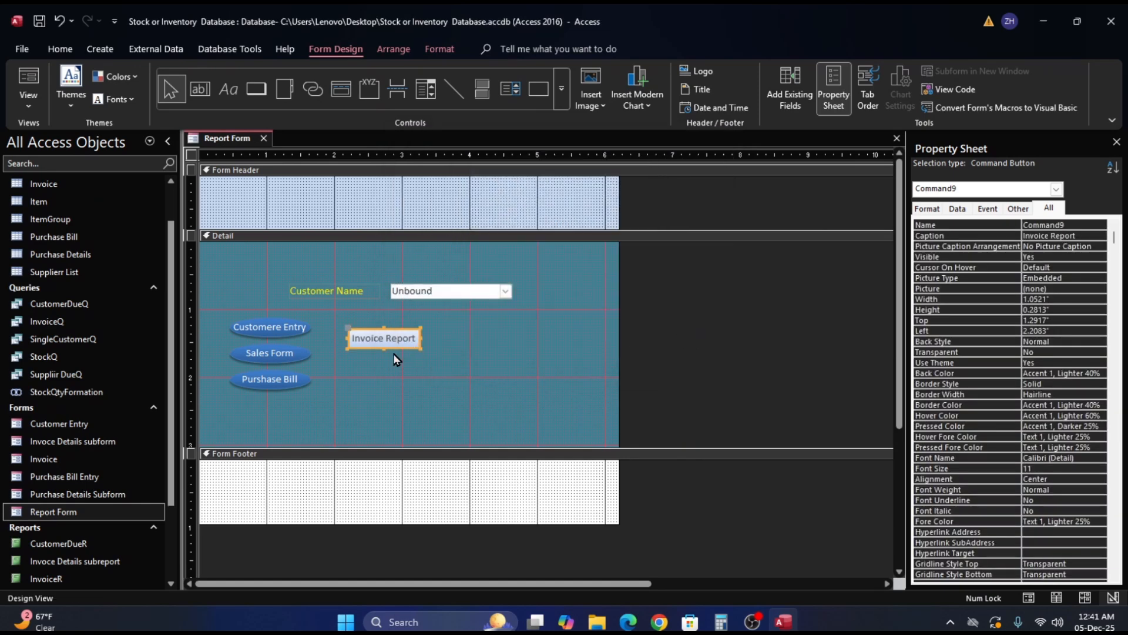
left_click(456, 369)
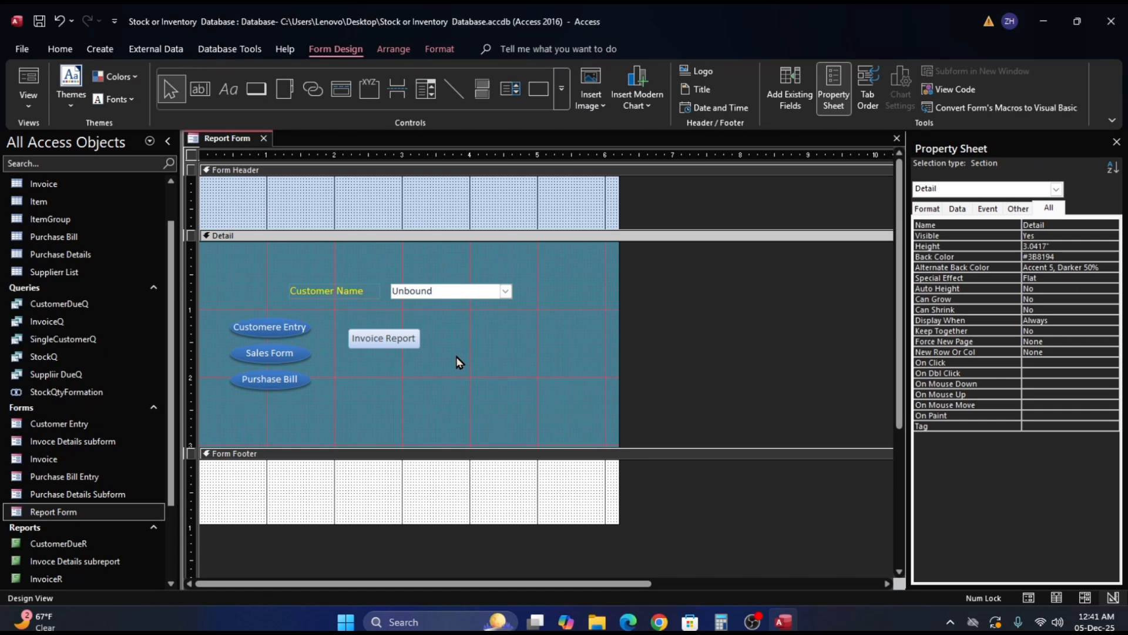
Draw a command button about 1 by 0.33 inch below Invoice Report, with the Preview Report action for Purchase BILL Report
left_click(263, 89)
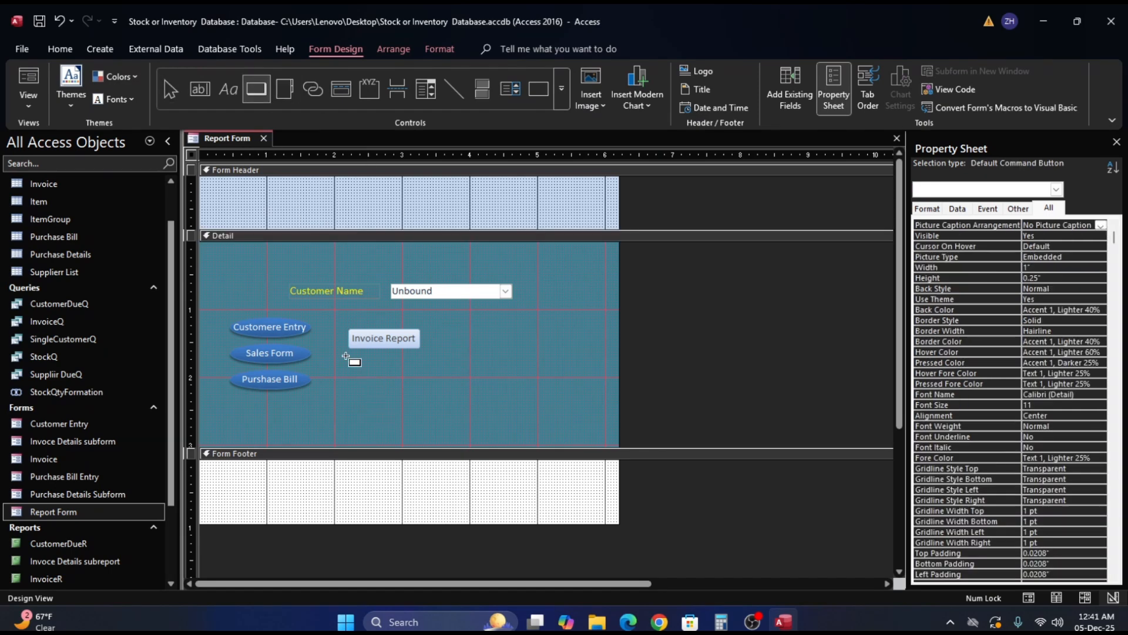
left_click_drag(346, 352, 422, 378)
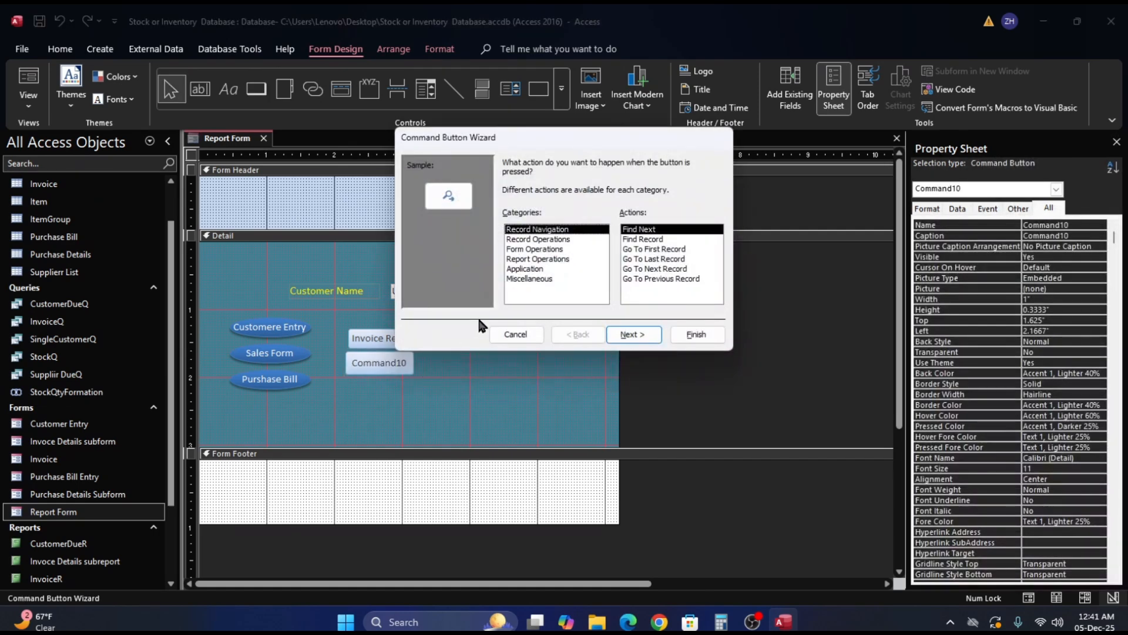
left_click(538, 259)
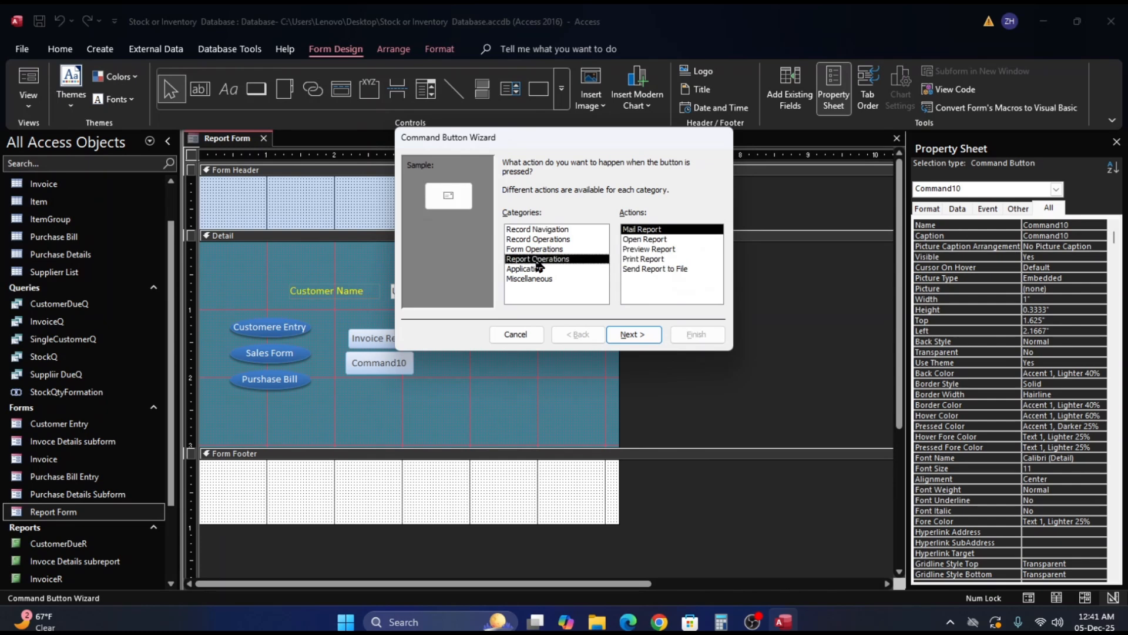
left_click(642, 252)
left_click(640, 334)
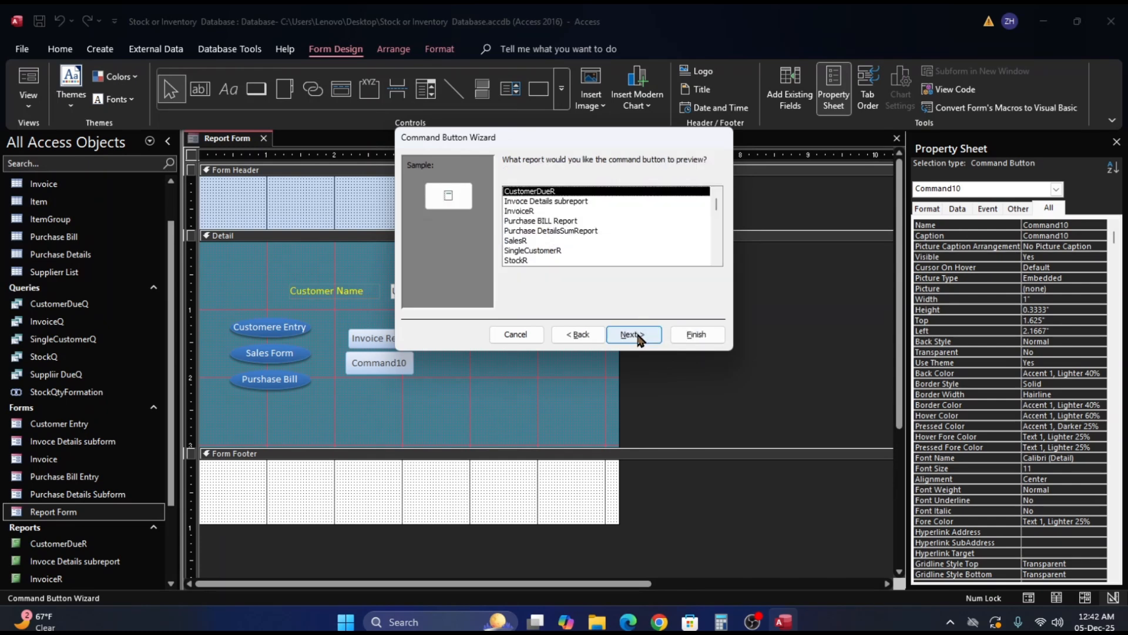
left_click(531, 223)
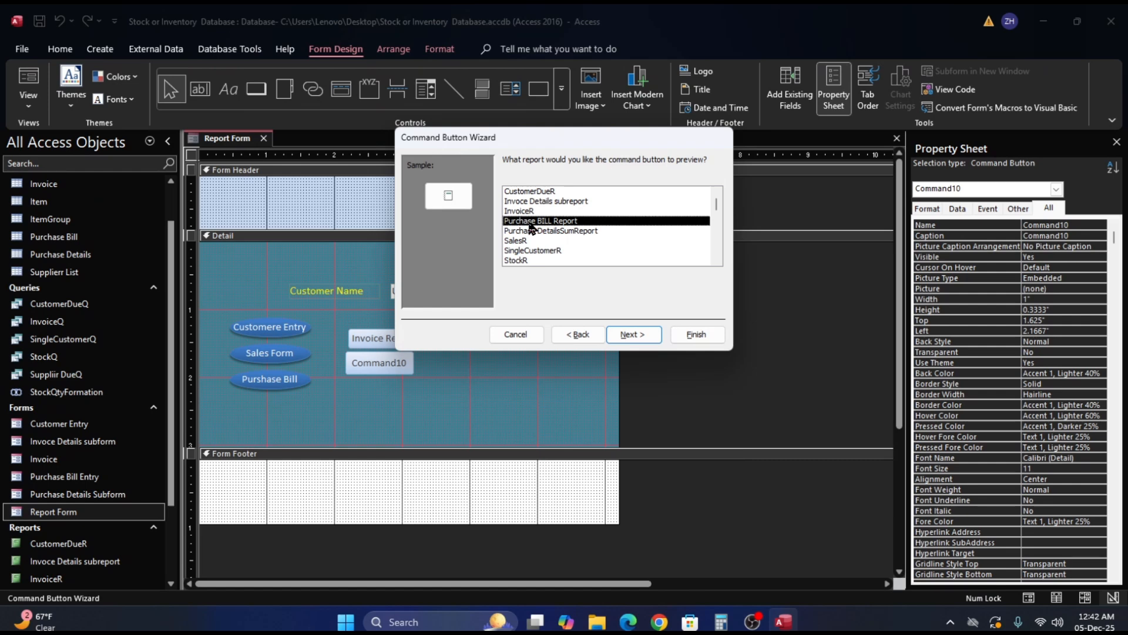
left_click(634, 335)
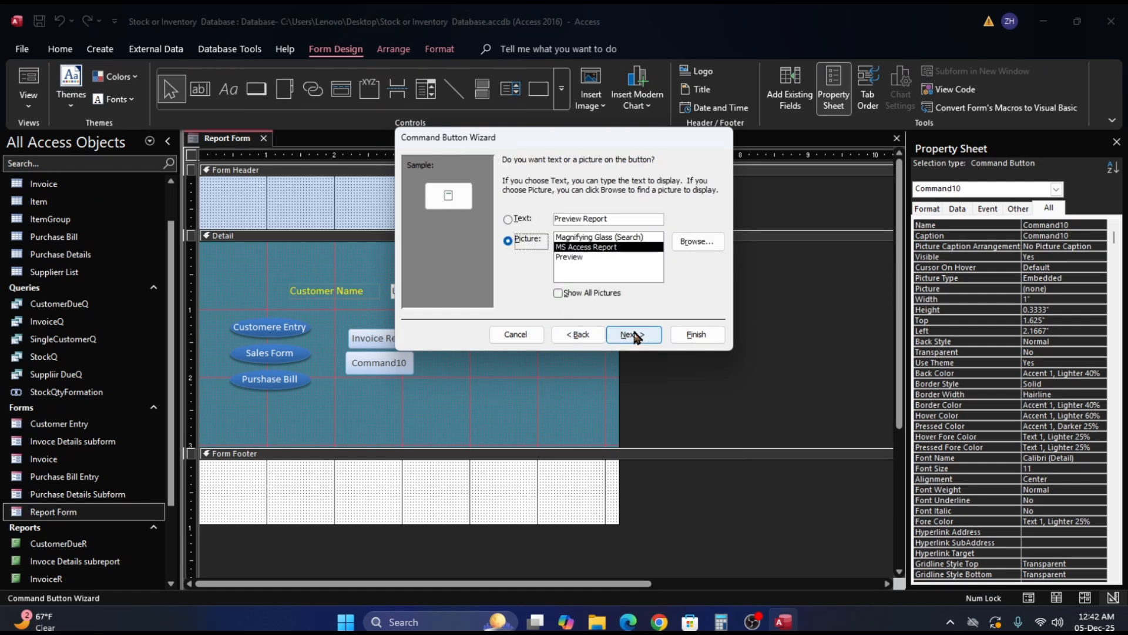
Give the second report button the text "Pur.Bill Report" and finish the wizard with the default button name
left_click(614, 218)
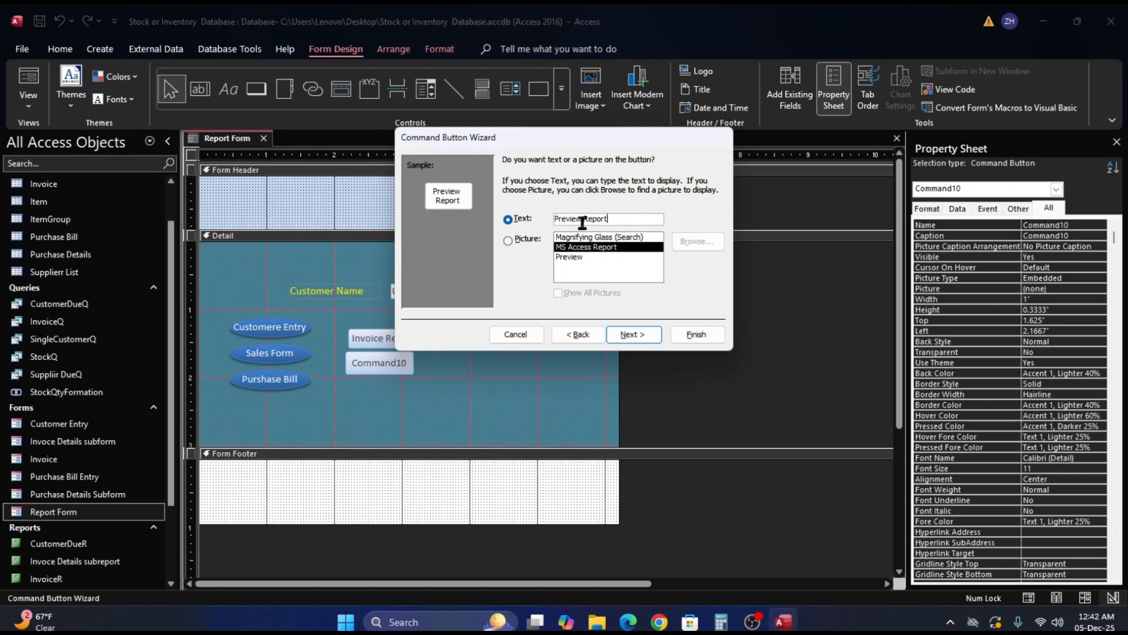
left_click_drag(582, 218, 549, 219)
type("Purchase")
key("BackSpace")
key("BackSpace")
key("BackSpace")
key("BackSpace")
key("BackSpace")
key("BackSpace")
key("BackSpace")
key("BackSpace")
key("BackSpace")
type("B")
key("BackSpace")
type("Pur.Bill")
left_click(624, 336)
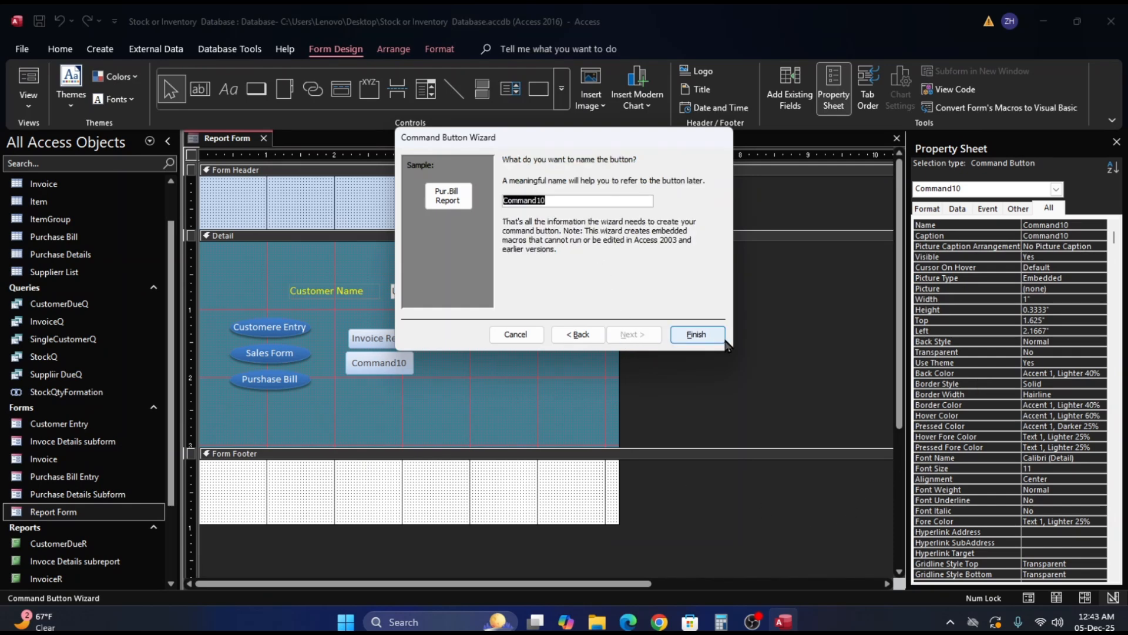
left_click(695, 335)
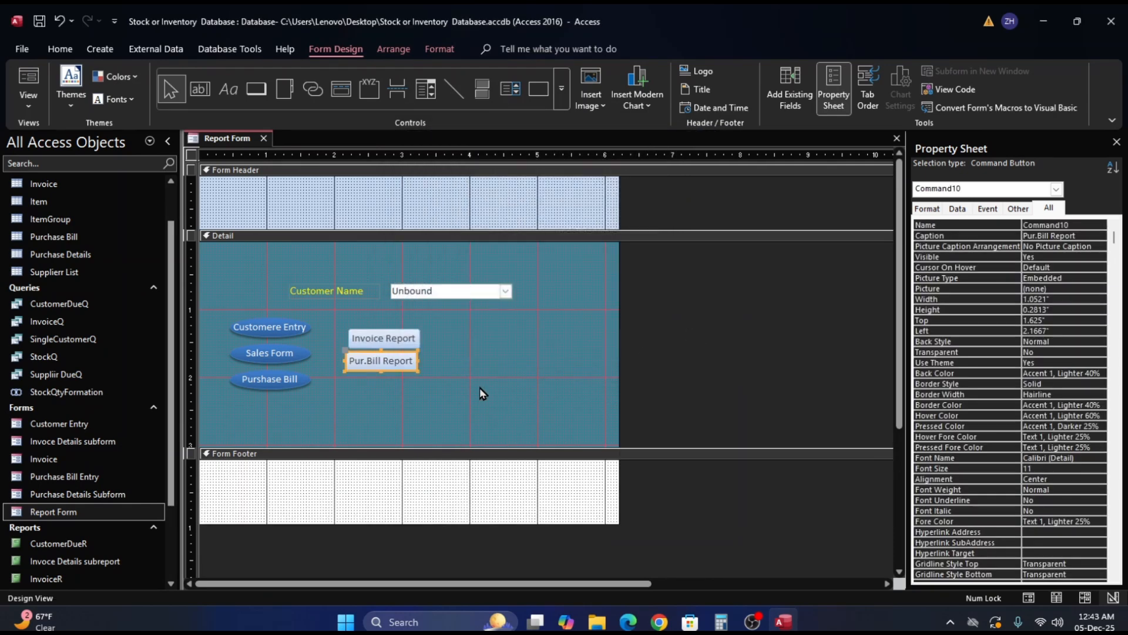
left_click(506, 374)
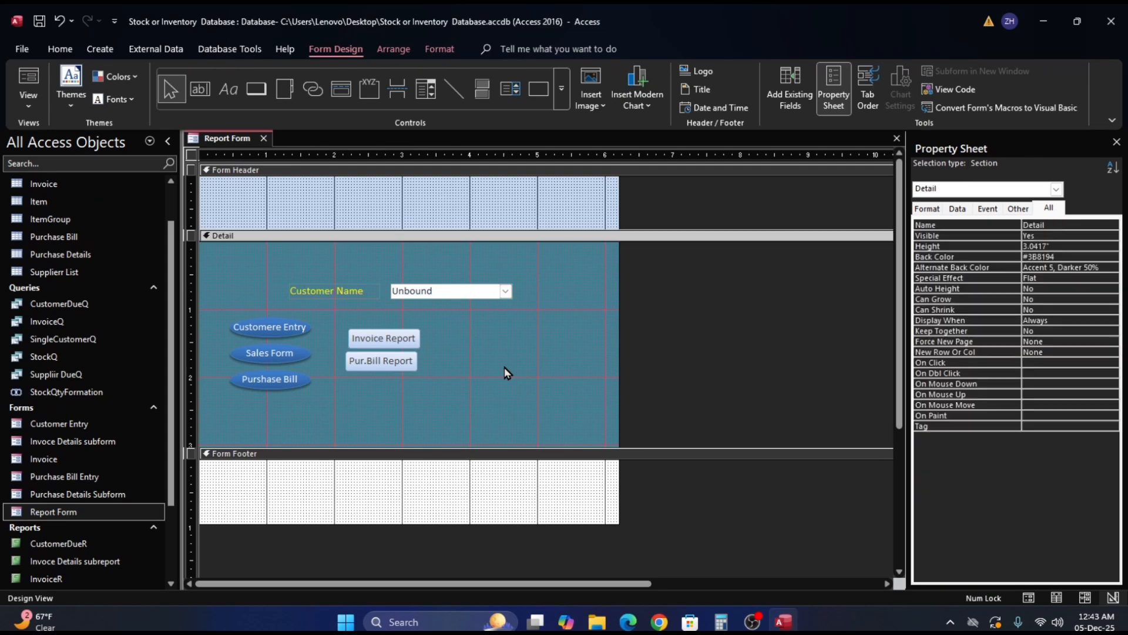
Draw a command button about 1.04 by 0.42 inch below Pur.Bill Report, with the Report Operations action Preview Report for SalesR
left_click(256, 89)
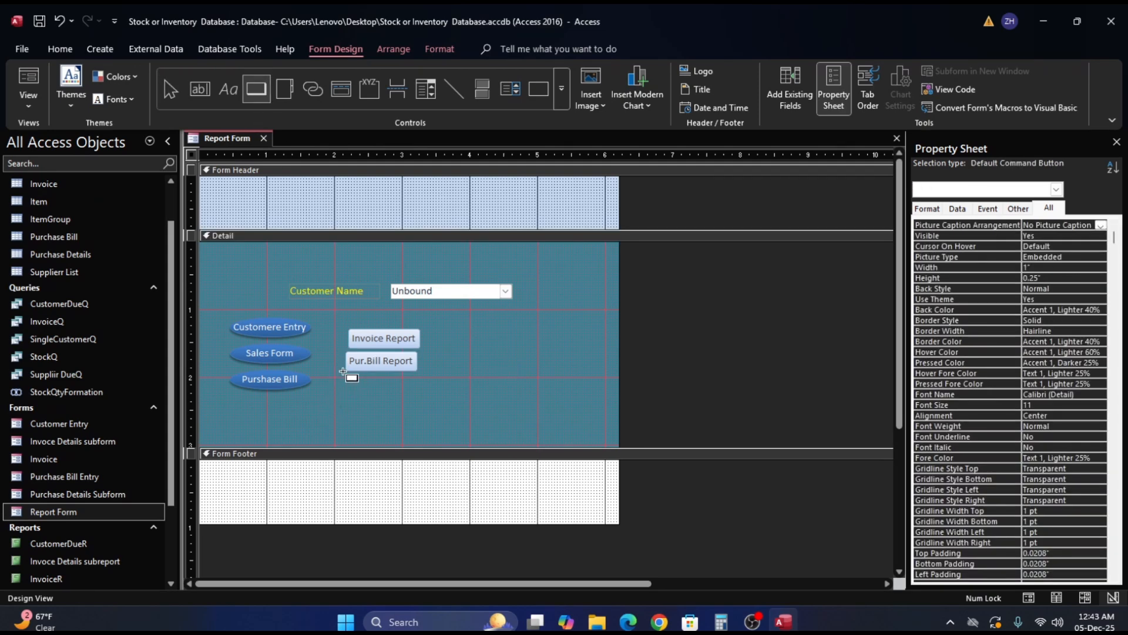
left_click_drag(343, 372, 413, 402)
left_click(545, 260)
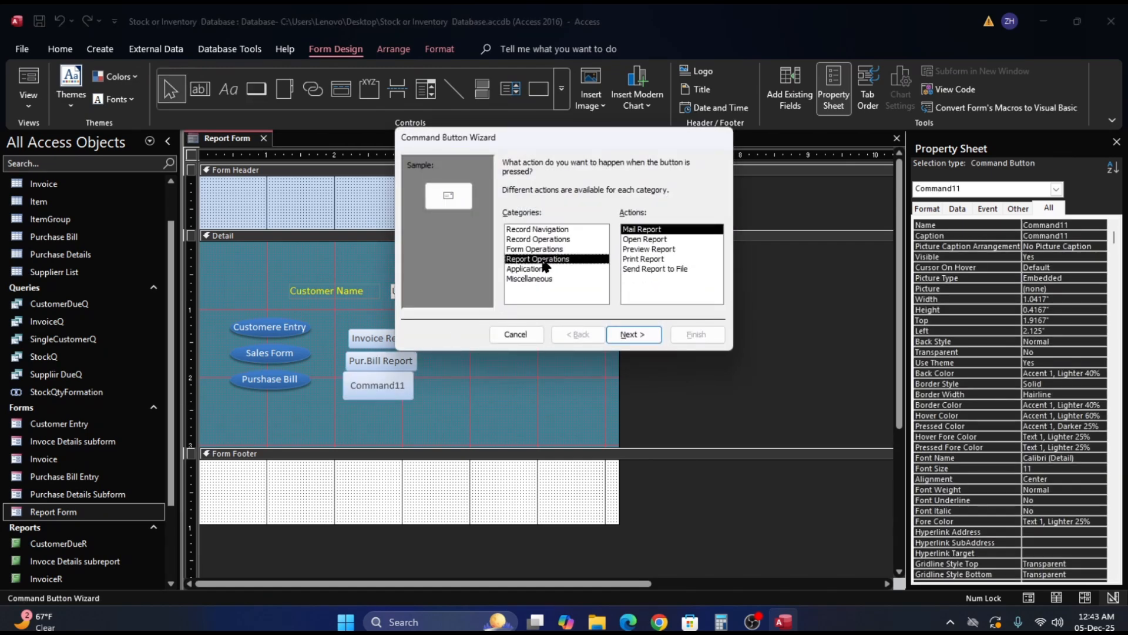
left_click(646, 250)
left_click(642, 343)
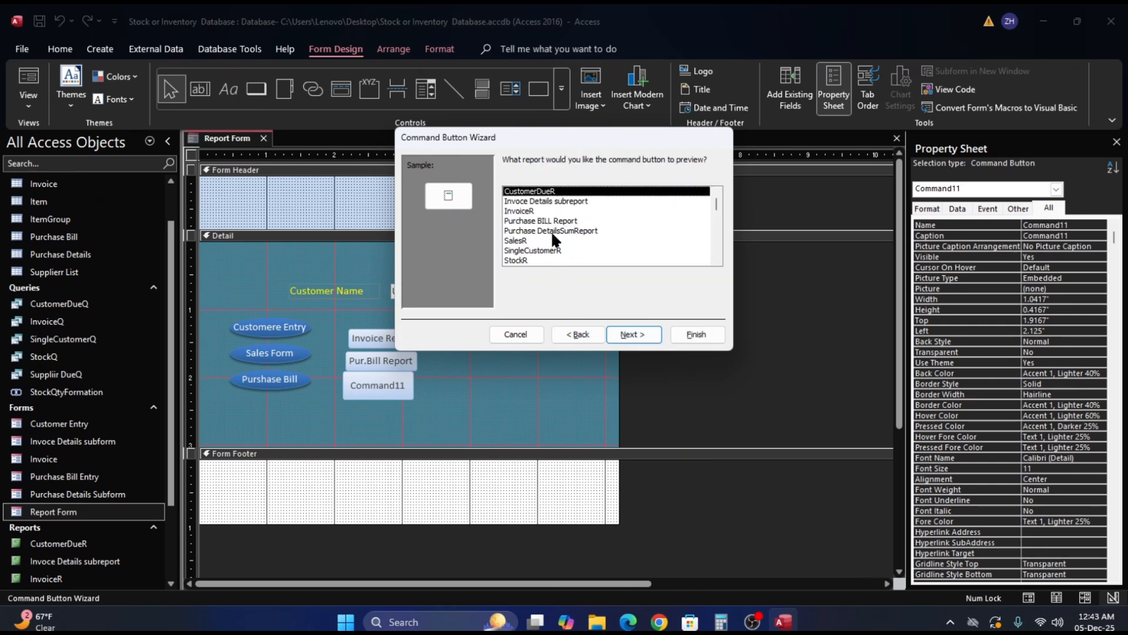
left_click(518, 242)
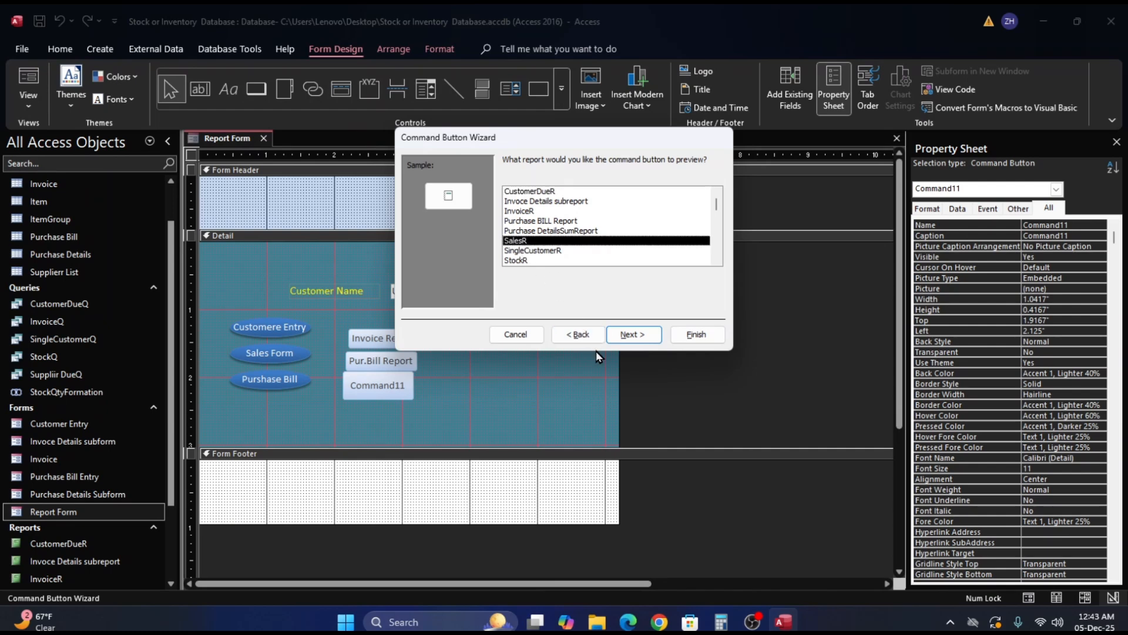
left_click(635, 341)
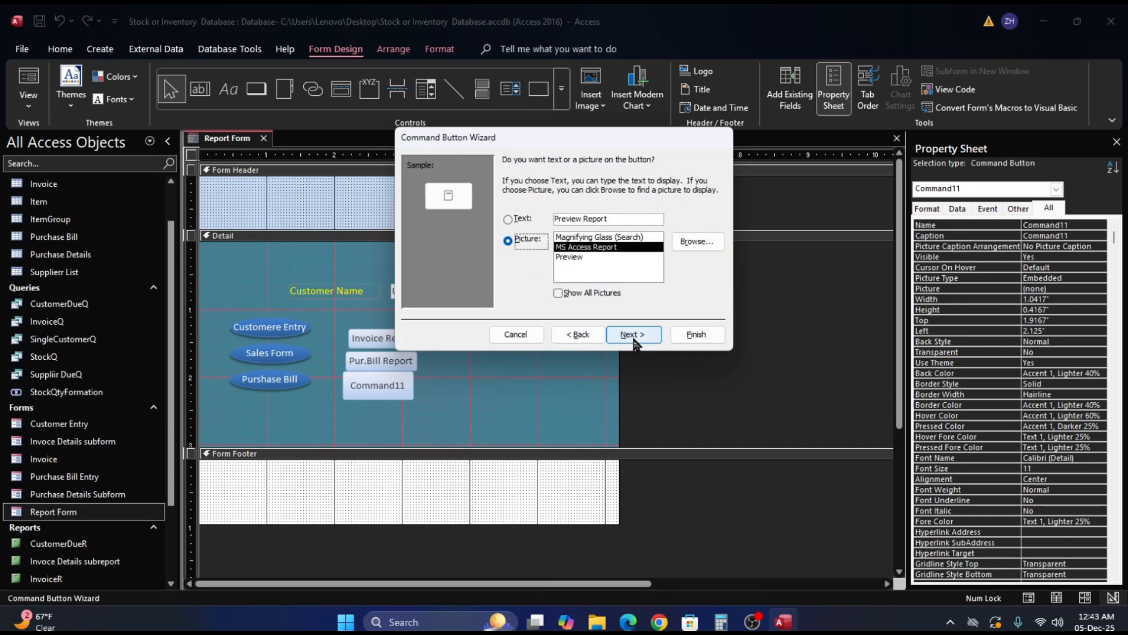
Give the new button the text "Sales Report" instead of a picture, and finish the wizard with the default button name
double_click(583, 219)
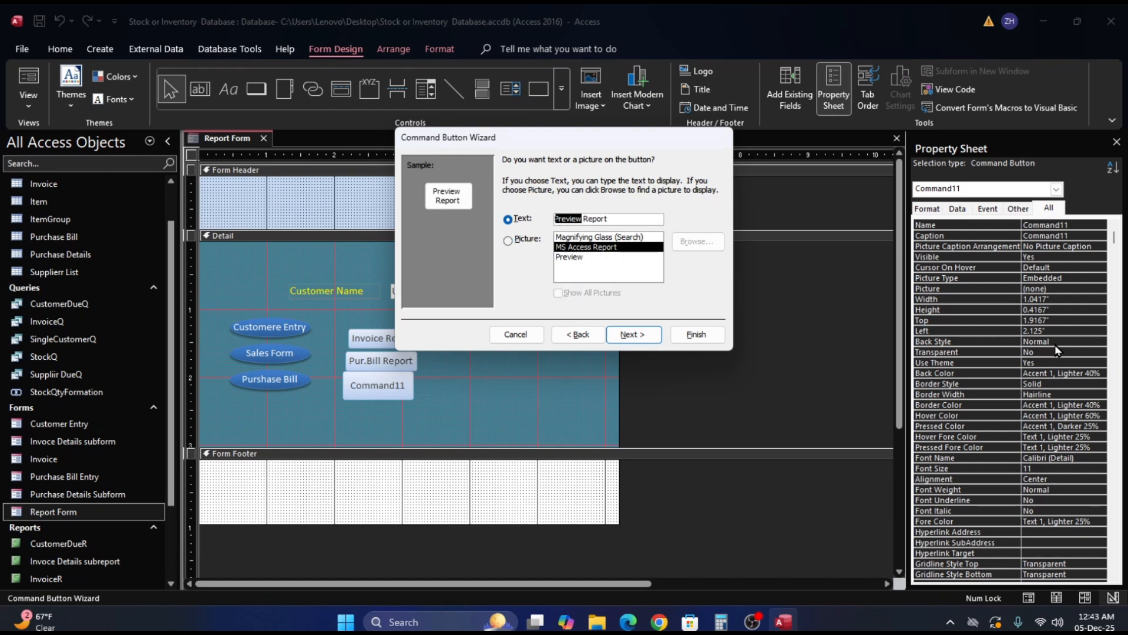
type("Sale")
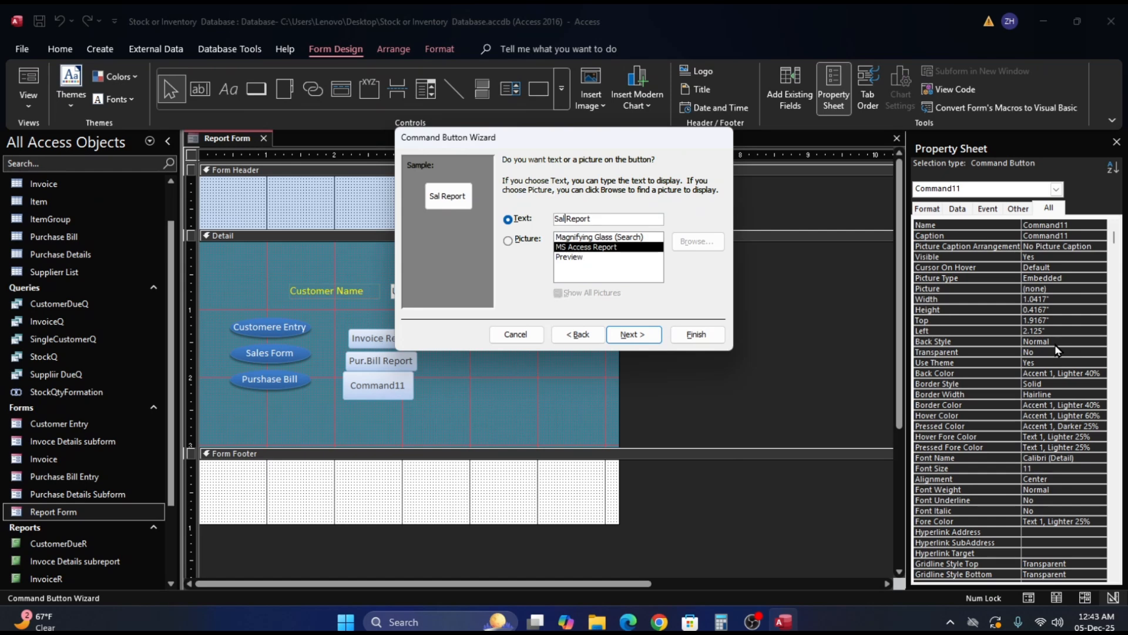
type("s")
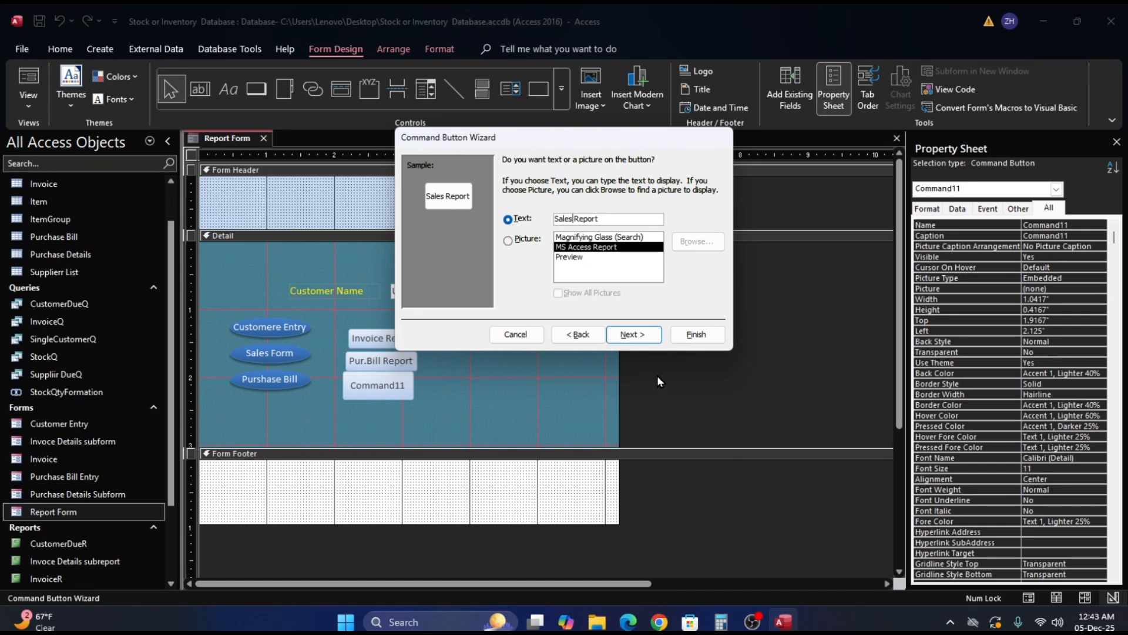
left_click(633, 334)
left_click(697, 334)
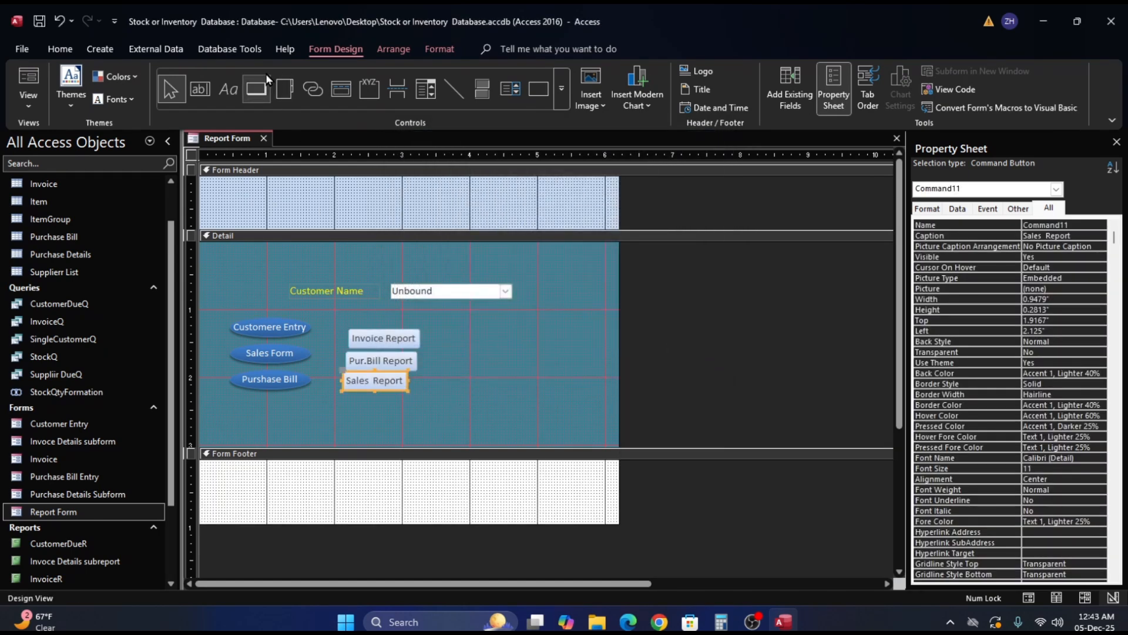
Draw a command button about 1 by 0.33 inch below Sales Report, with the Report Operations action Preview Report for SingleCustomerR
left_click(264, 93)
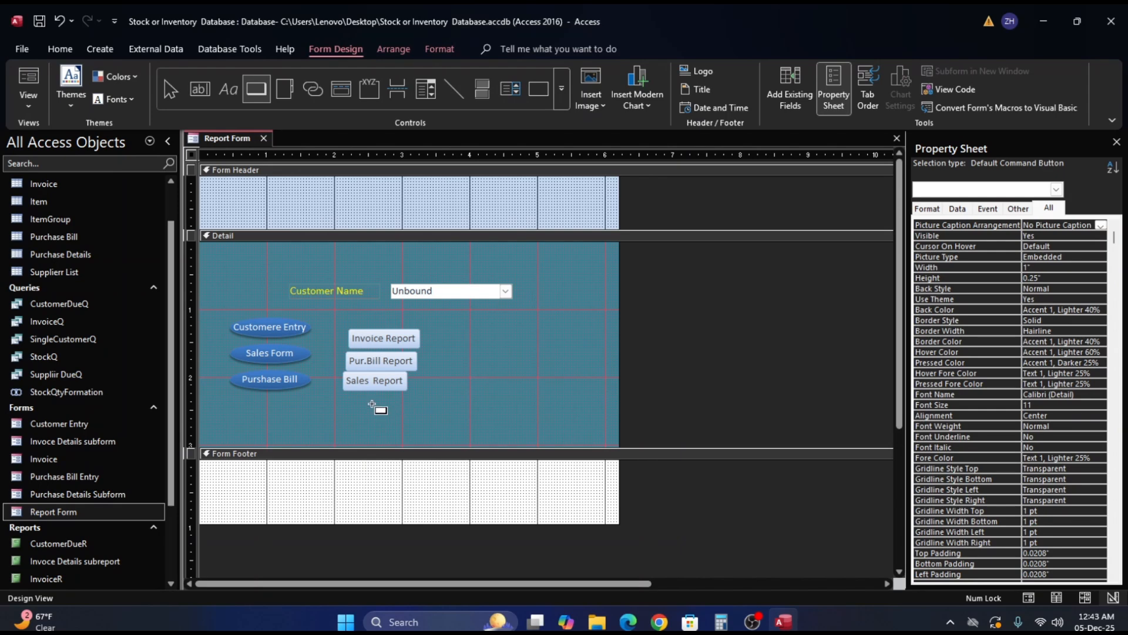
left_click_drag(343, 393, 411, 416)
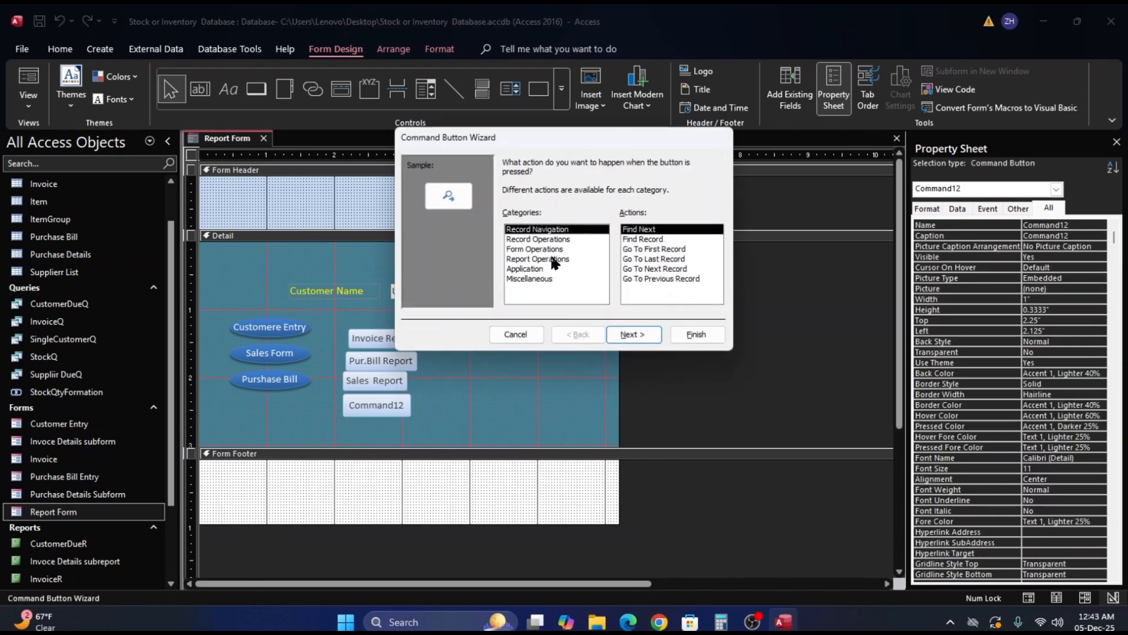
left_click(553, 260)
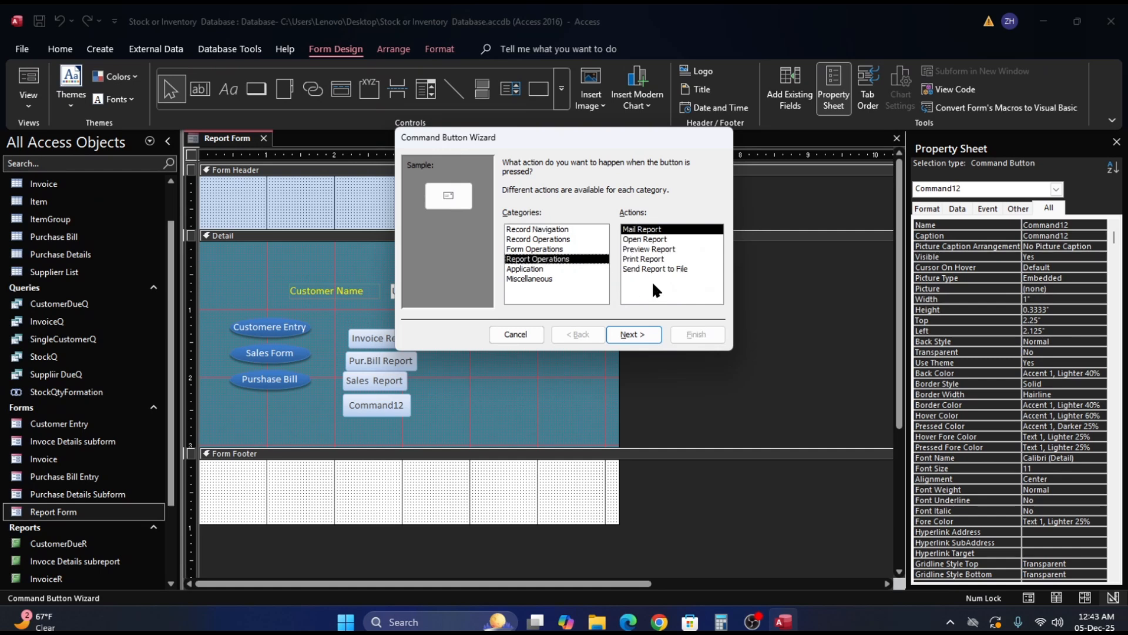
left_click(655, 251)
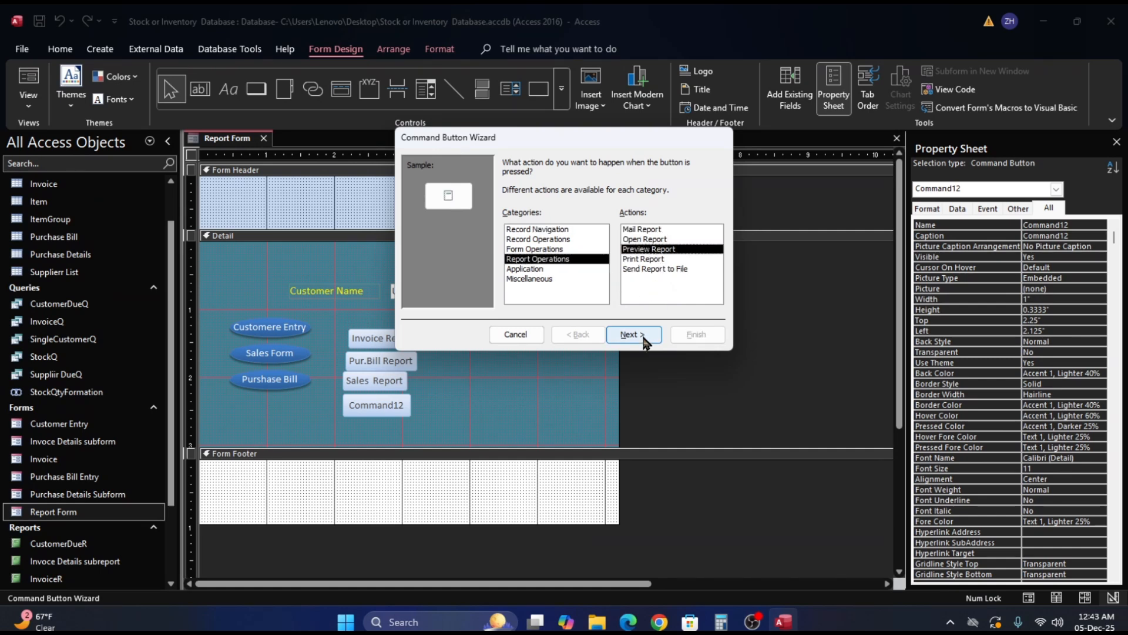
left_click(647, 335)
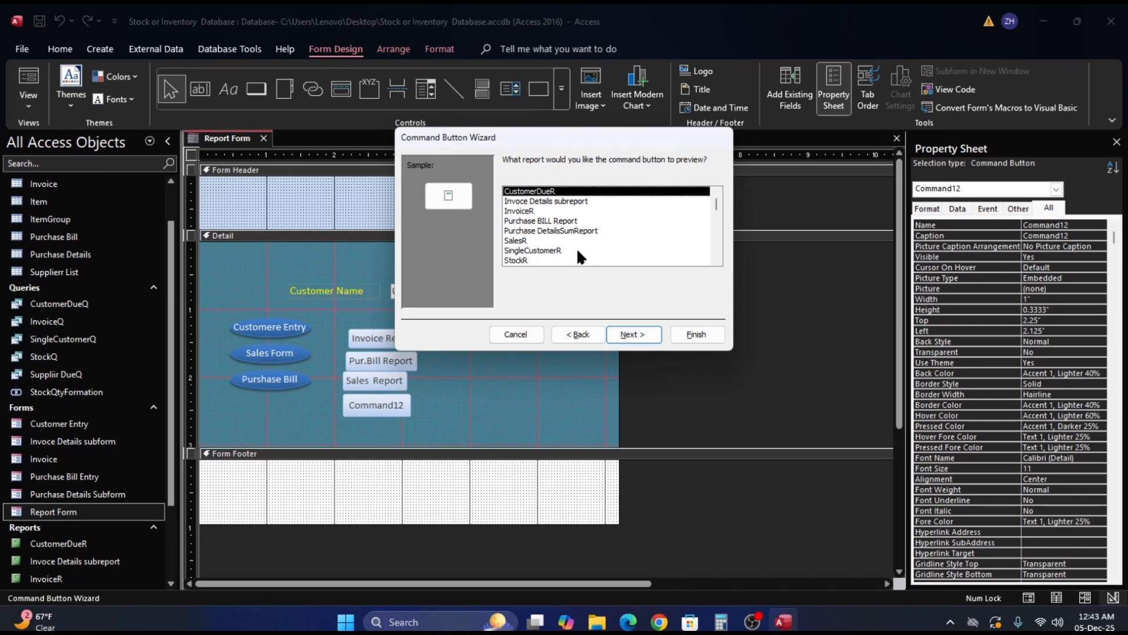
left_click(543, 250)
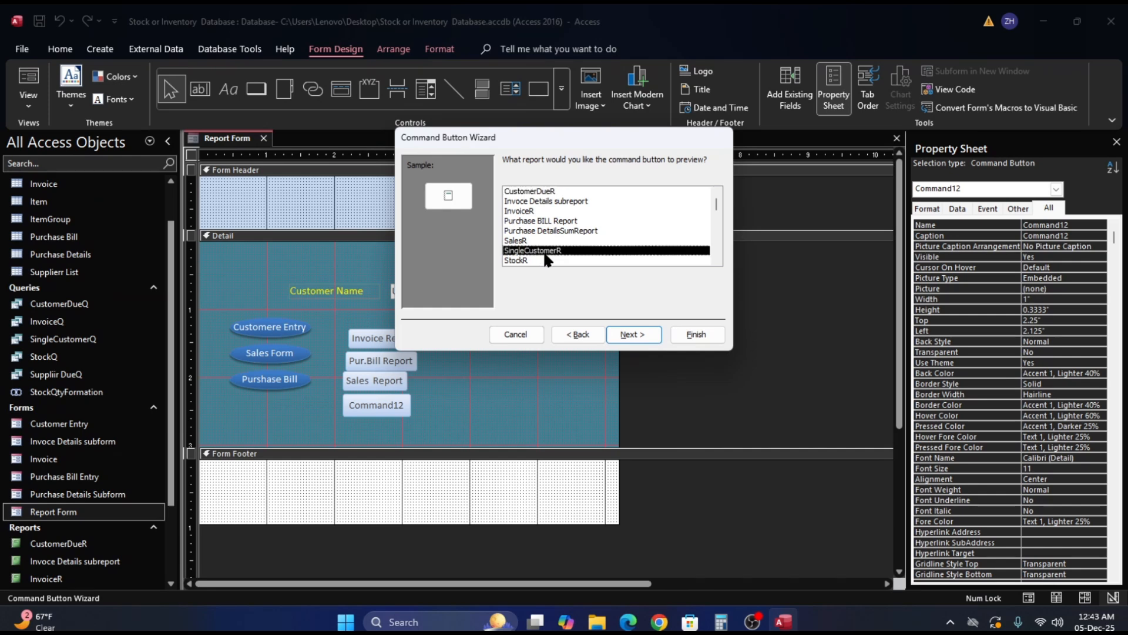
left_click(630, 335)
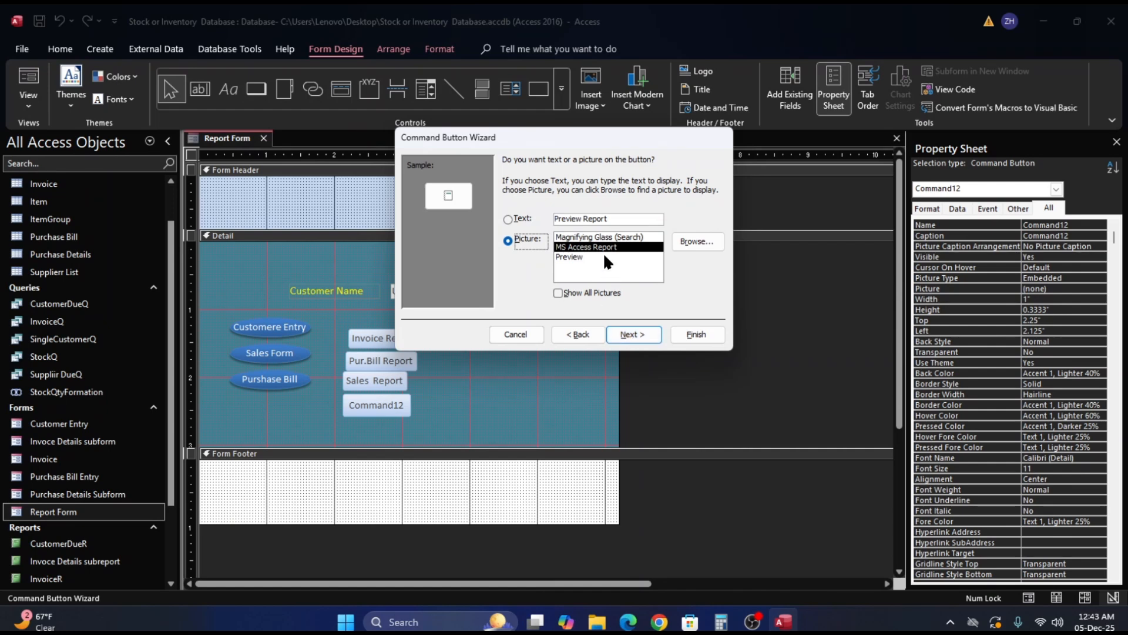
Label the single-customer button with the text "Single Report", finish the wizard with the default button name, and deselect the button
left_click_drag(585, 218, 554, 218)
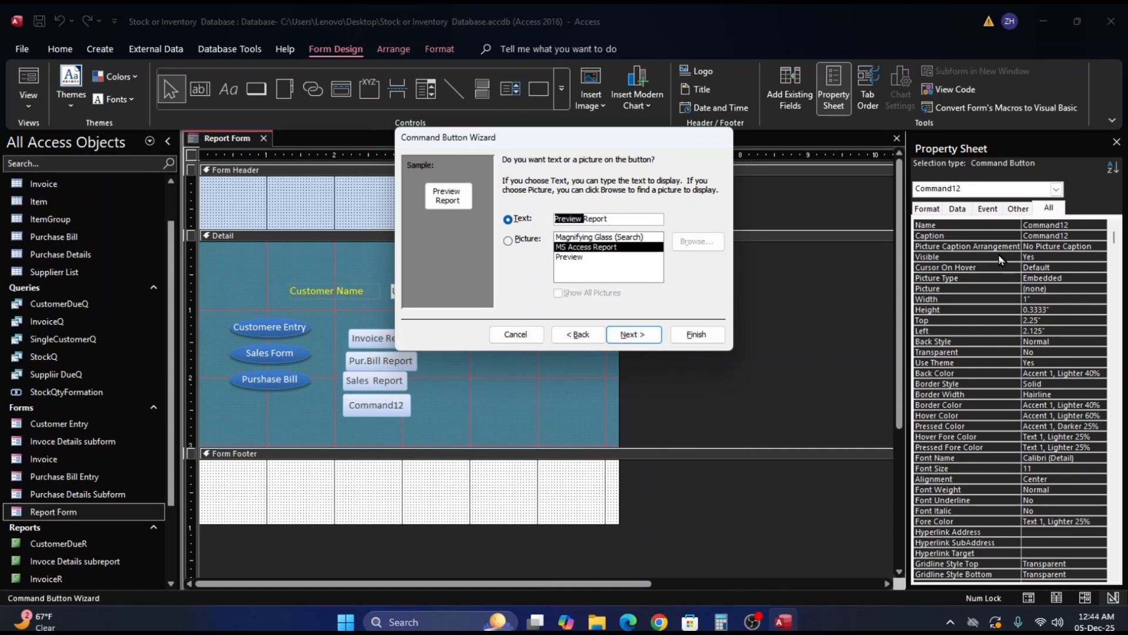
type("Singl")
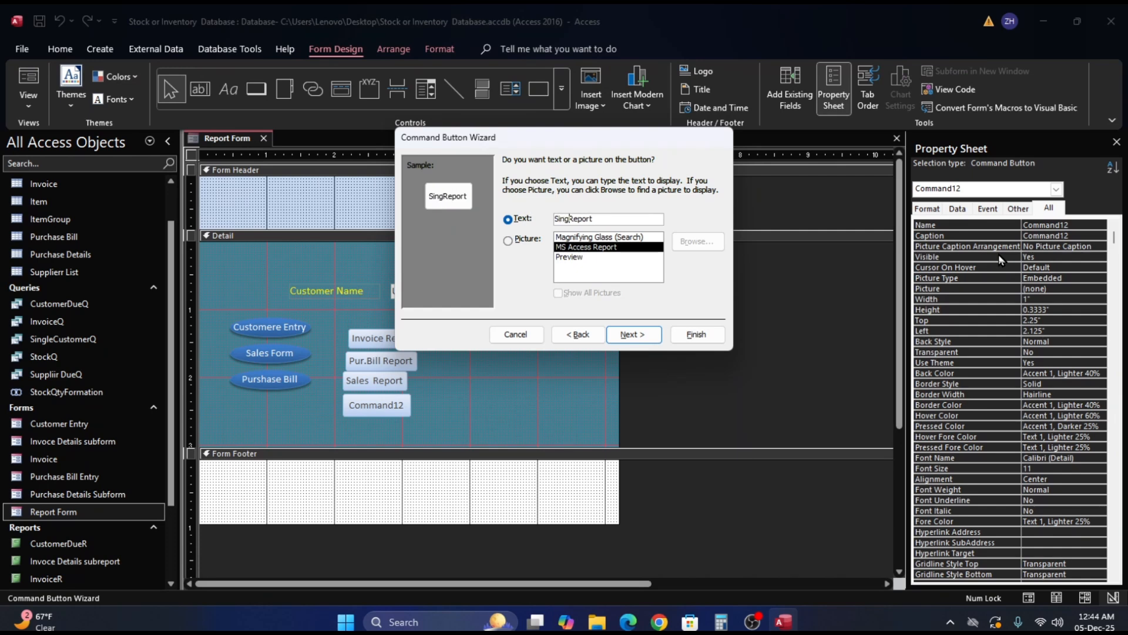
type("e")
left_click(649, 339)
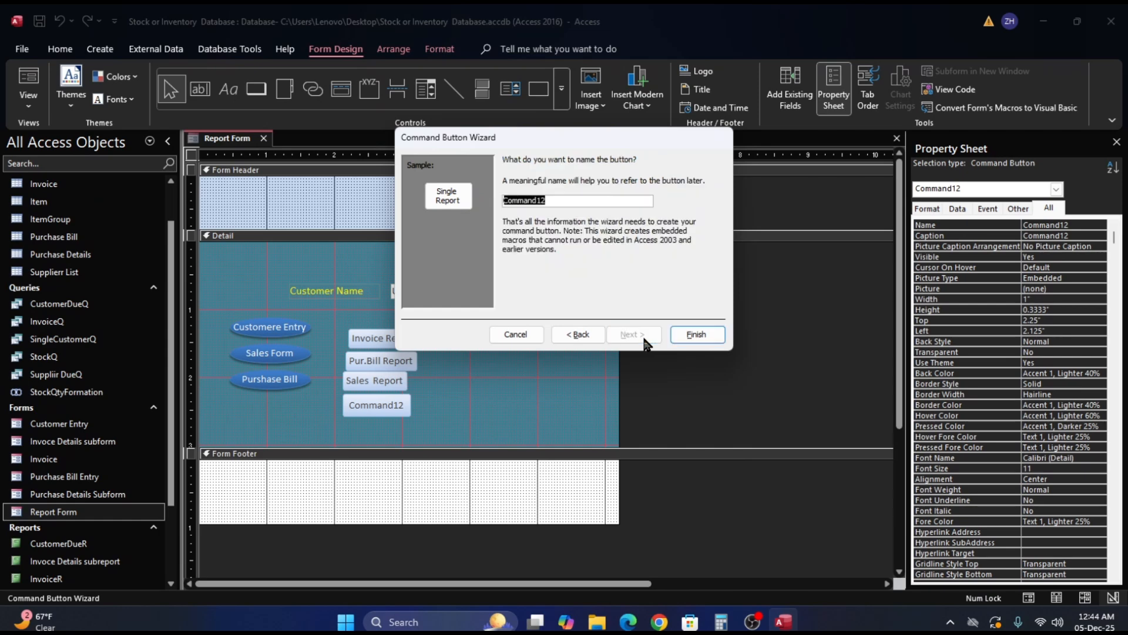
left_click(697, 334)
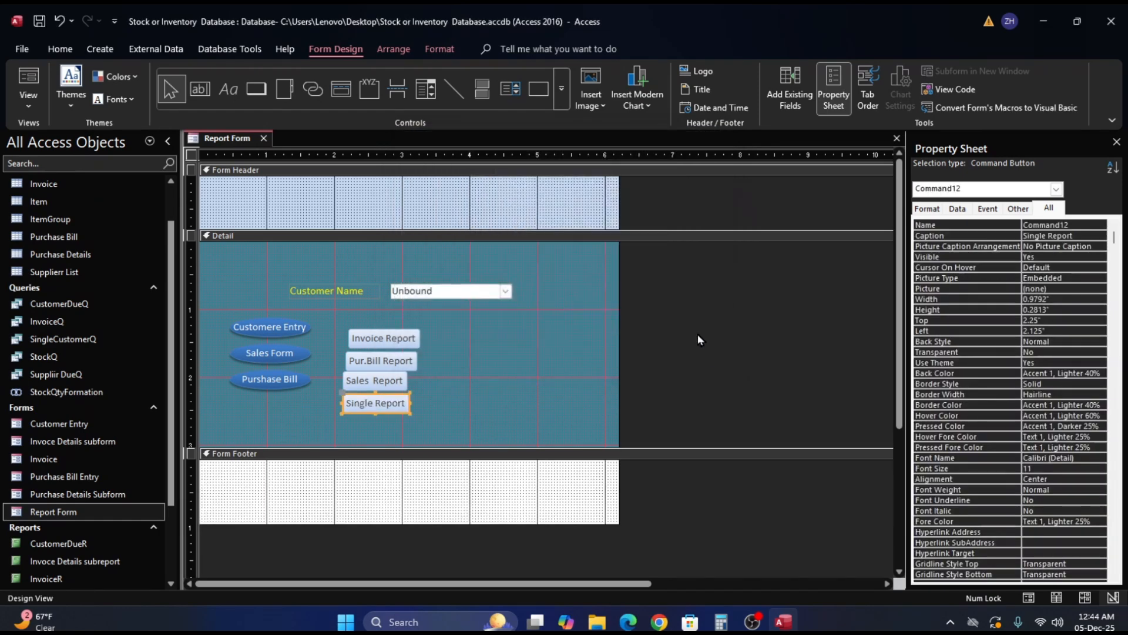
left_click(499, 389)
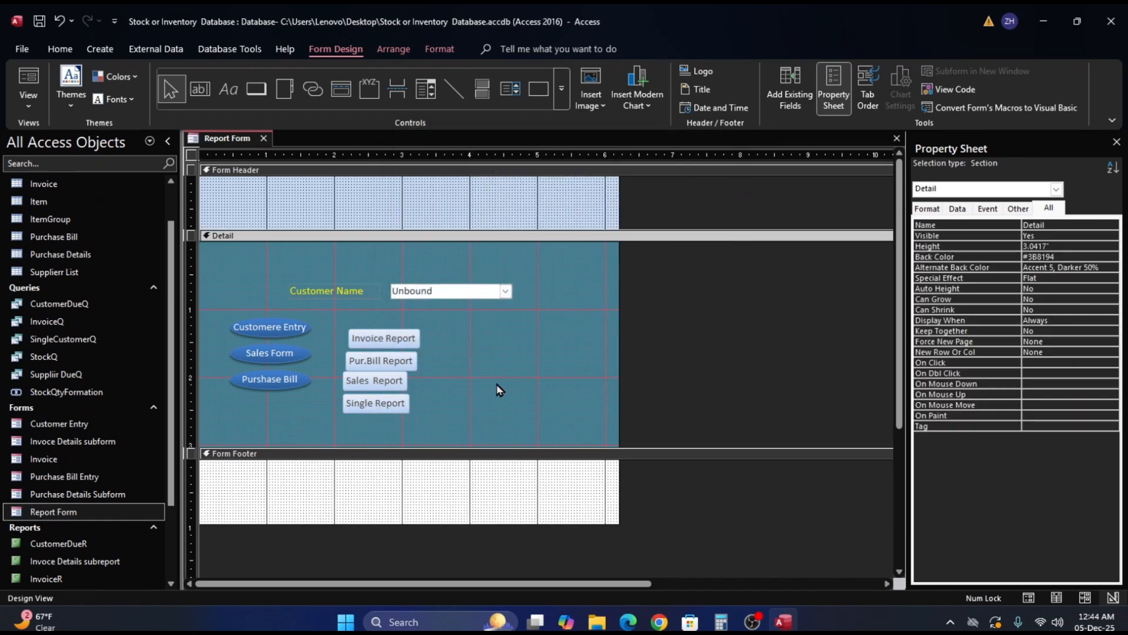
Draw a command button about 0.5 by 0.5 inch beside Single Report, with the Report Operations action Preview Report for StockR
left_click(261, 90)
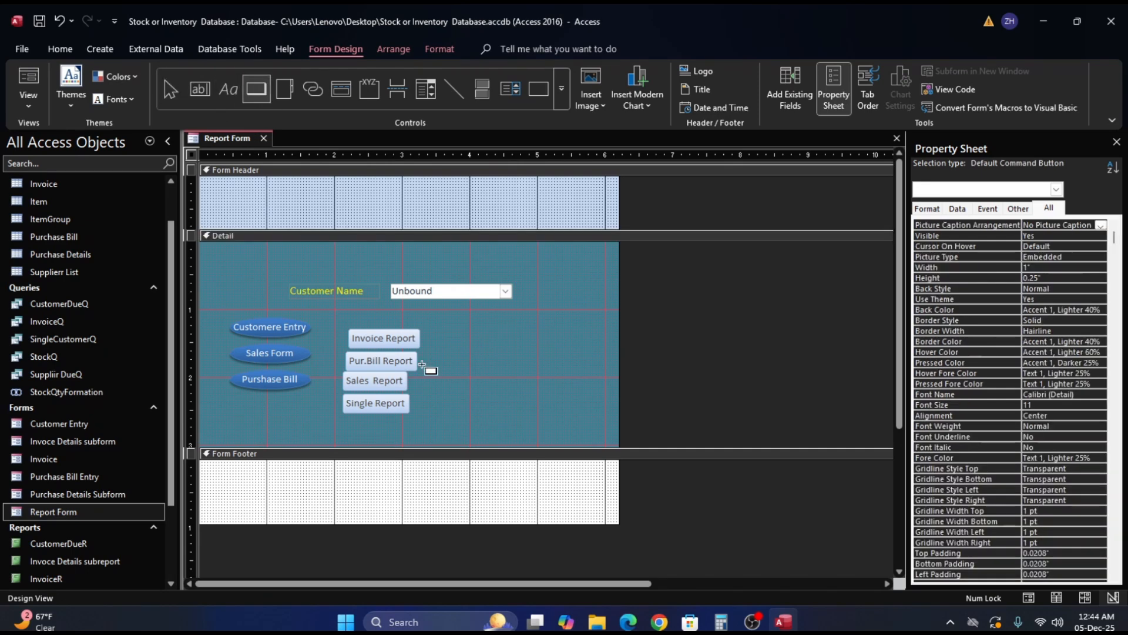
left_click_drag(423, 386, 456, 420)
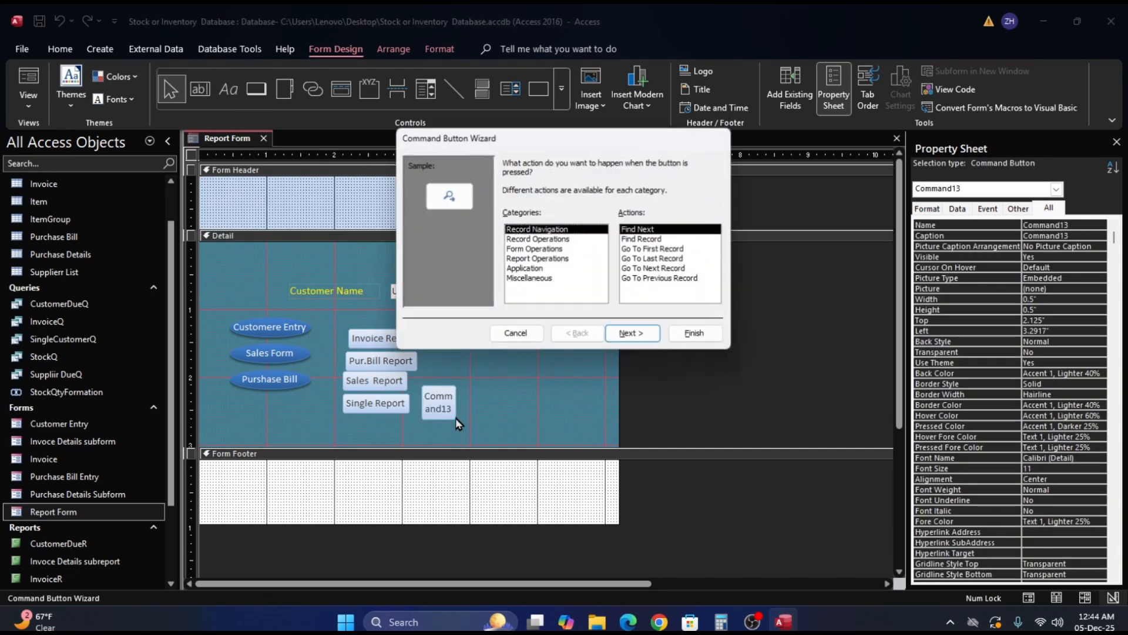
left_click(546, 260)
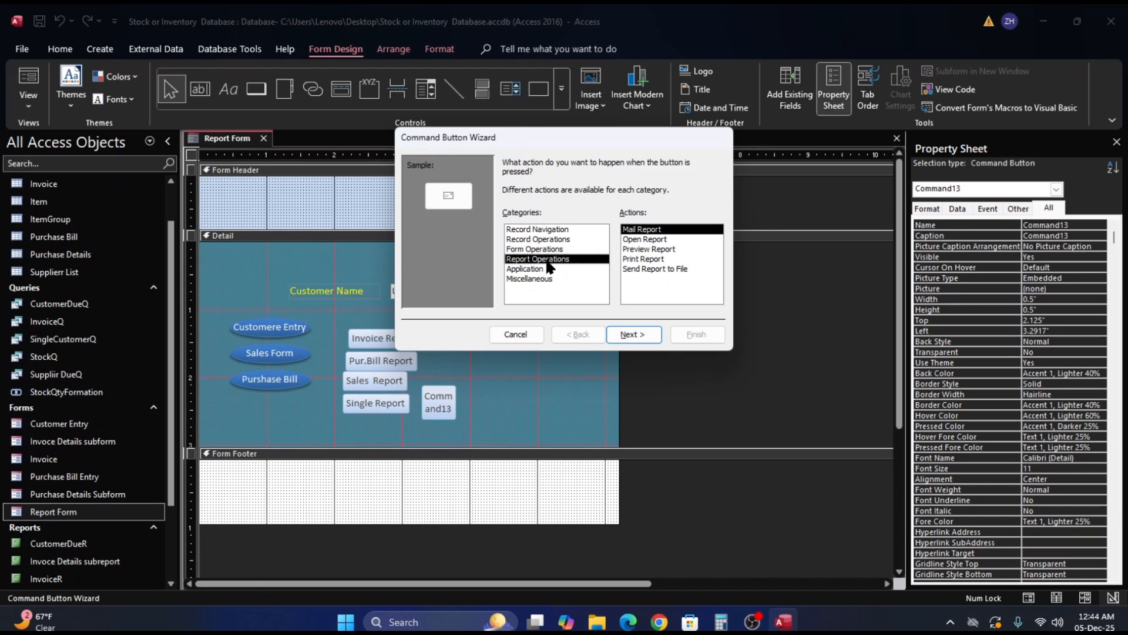
left_click(653, 250)
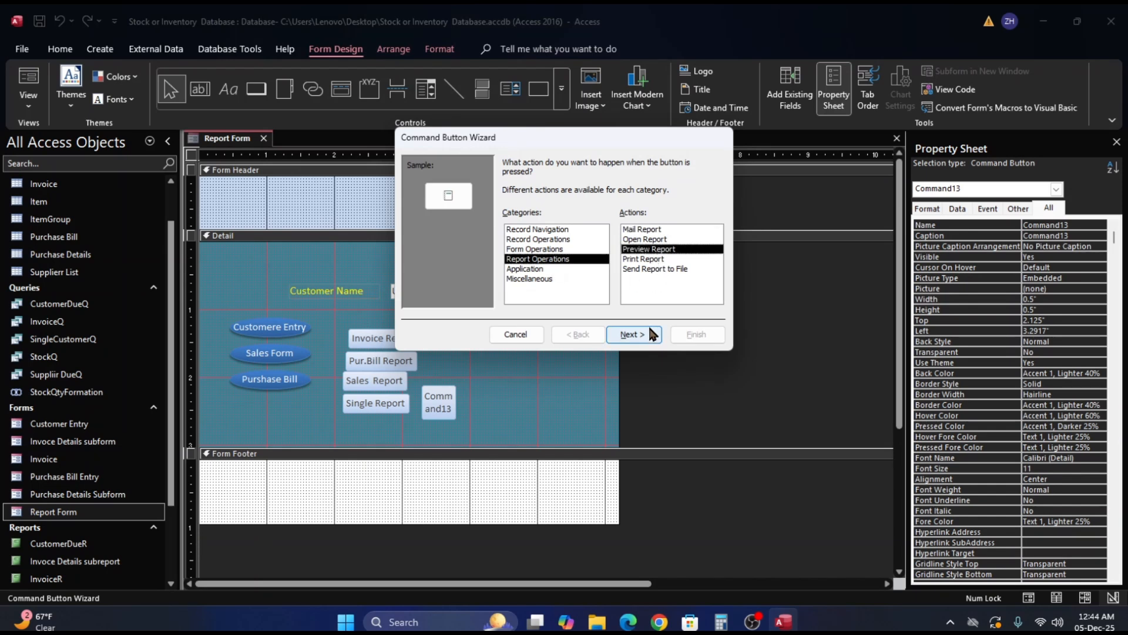
left_click(650, 339)
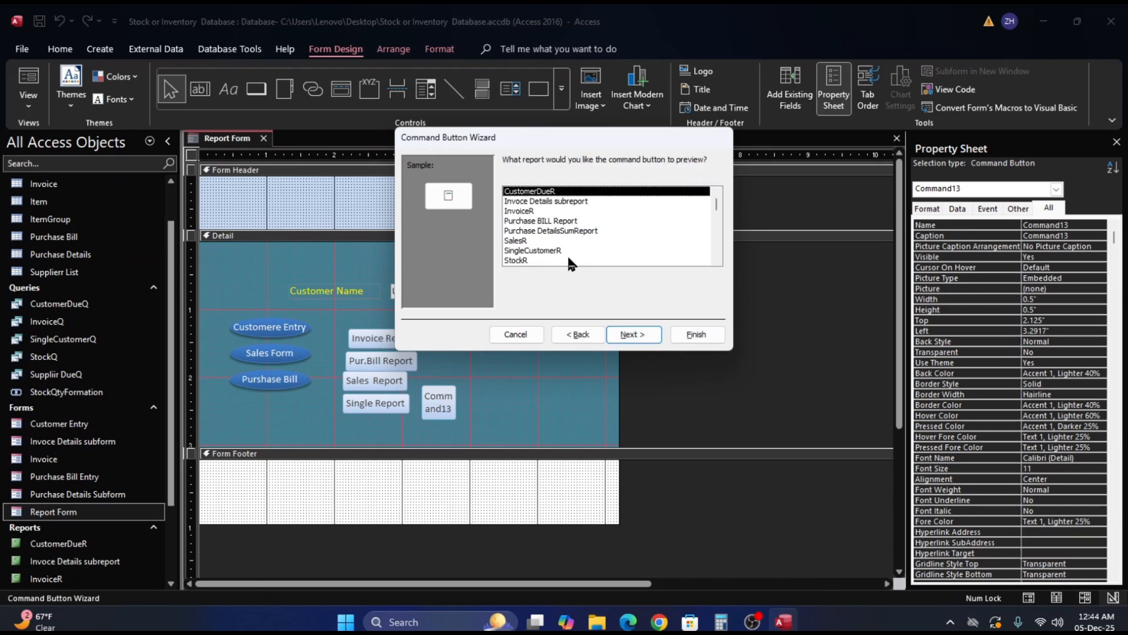
left_click(549, 260)
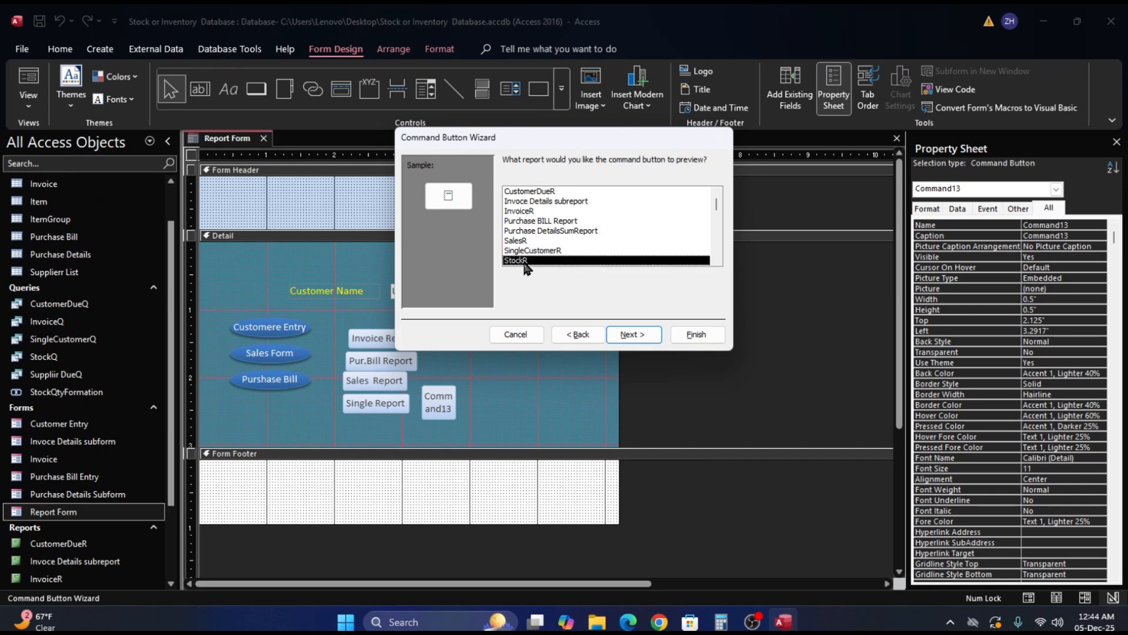
left_click(634, 334)
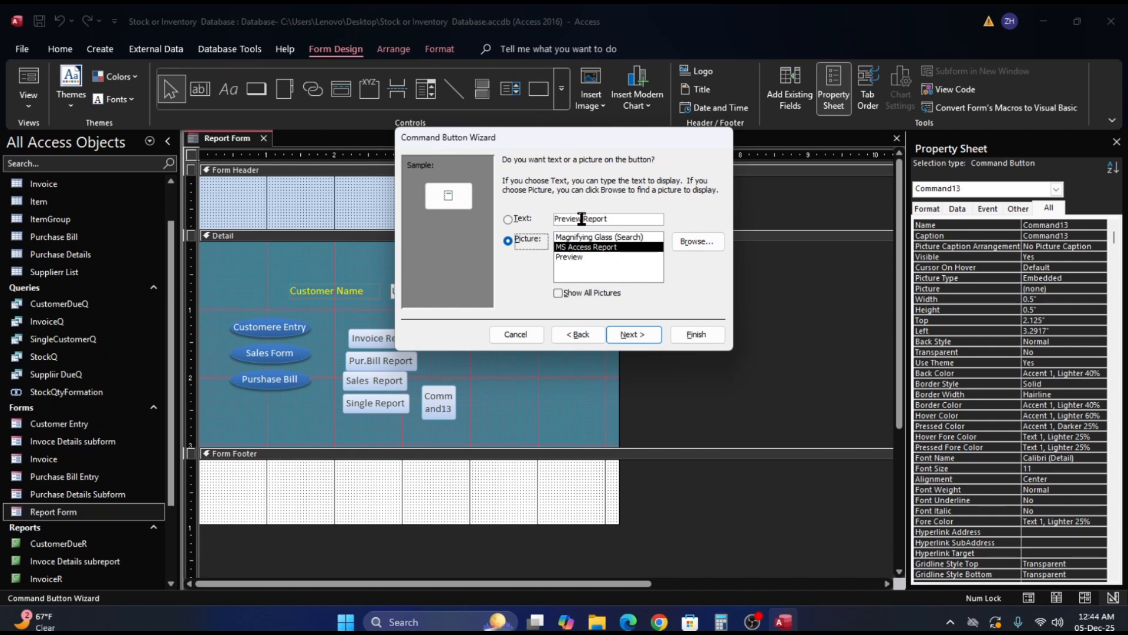
Give the stock button the text "Stock Report" instead of a picture, and finish the wizard with the default button name
left_click_drag(583, 219, 554, 219)
left_click(555, 220)
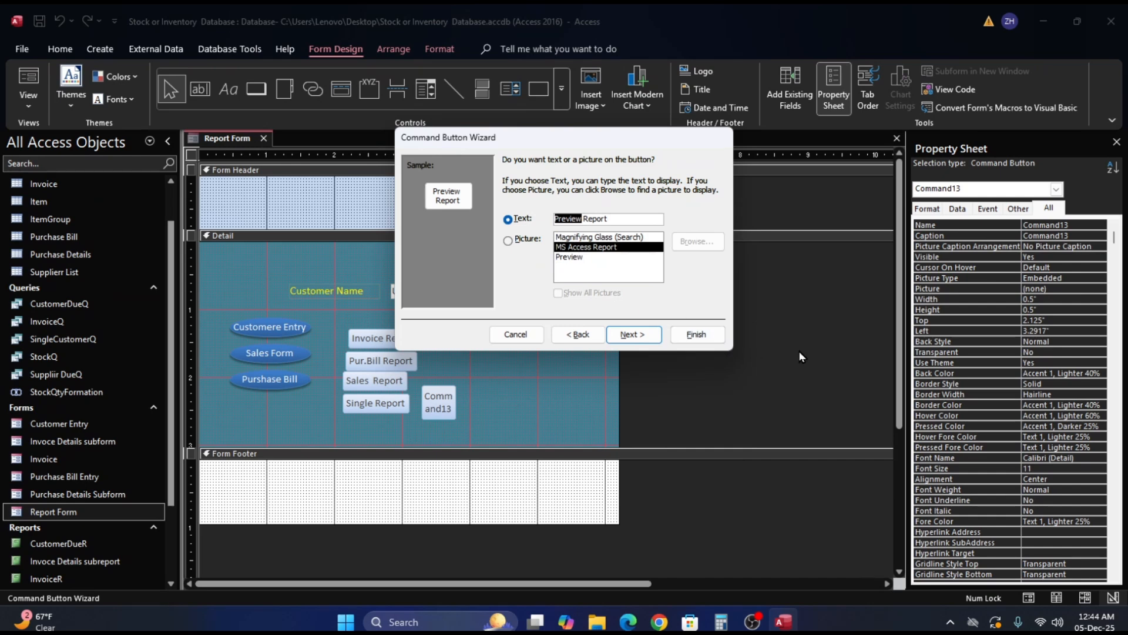
type("S")
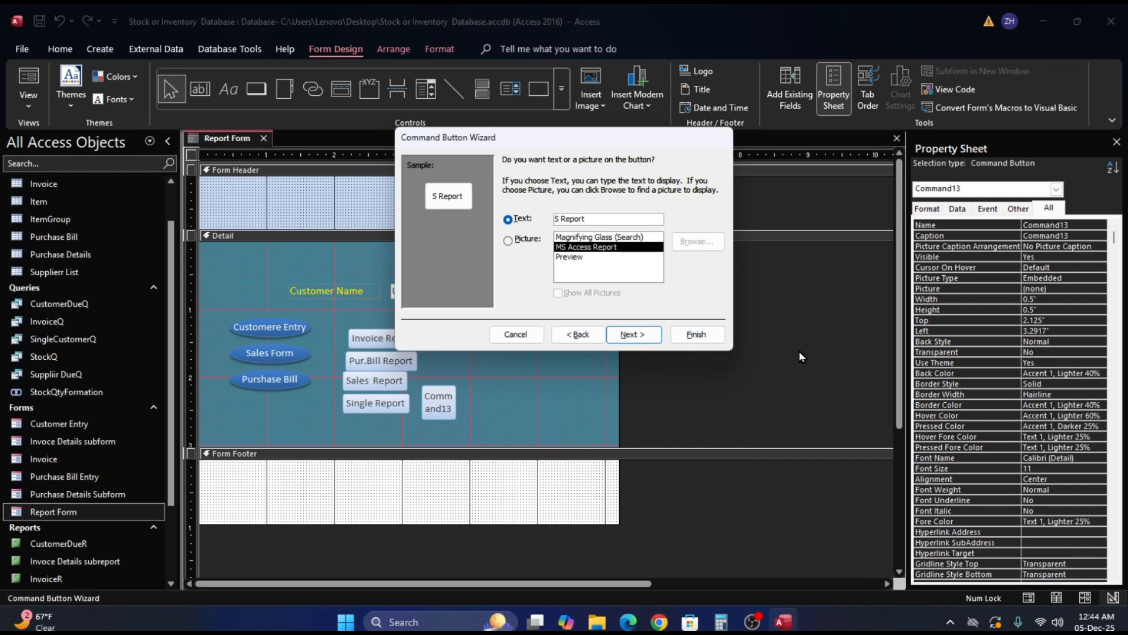
type("tock")
left_click(649, 342)
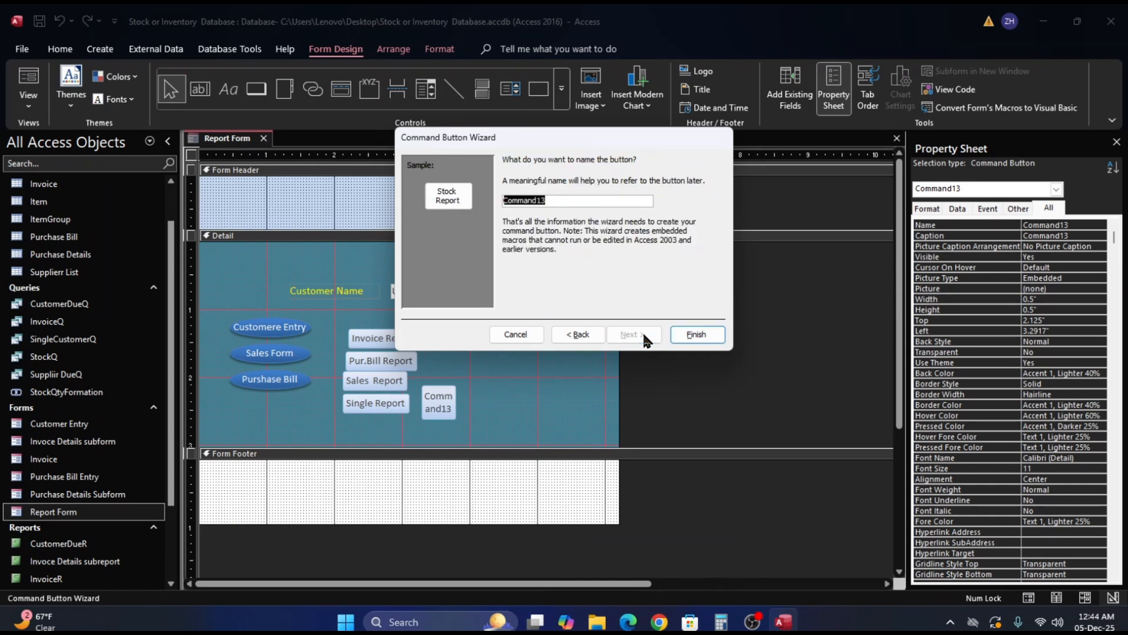
left_click(697, 335)
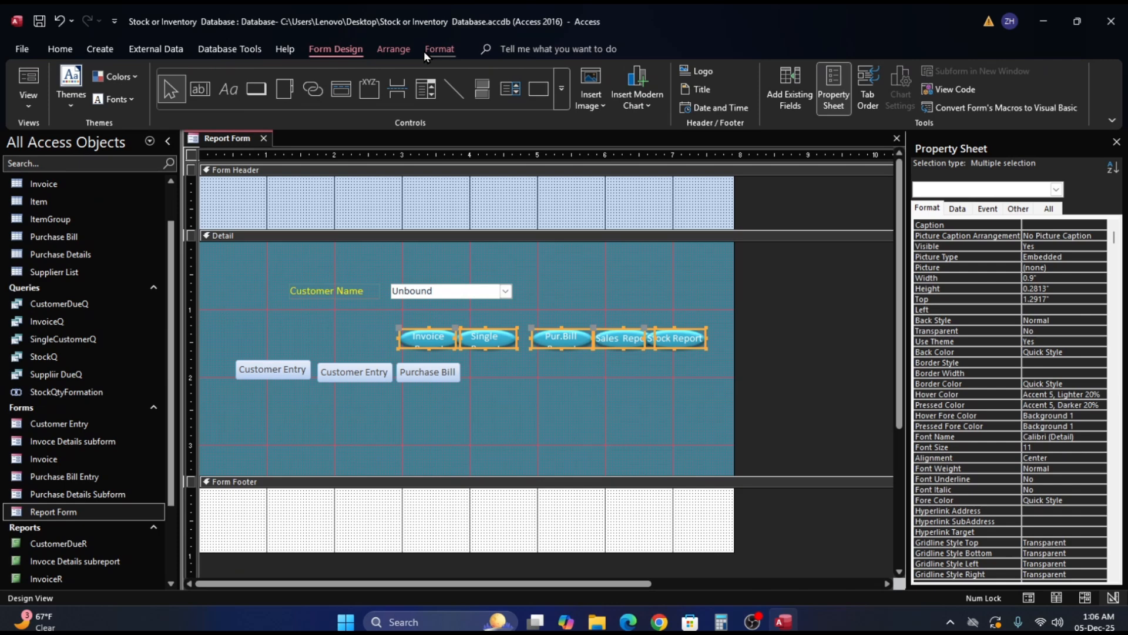
Change the shape of the five report buttons from ovals to square-cornered rectangles
left_click(428, 50)
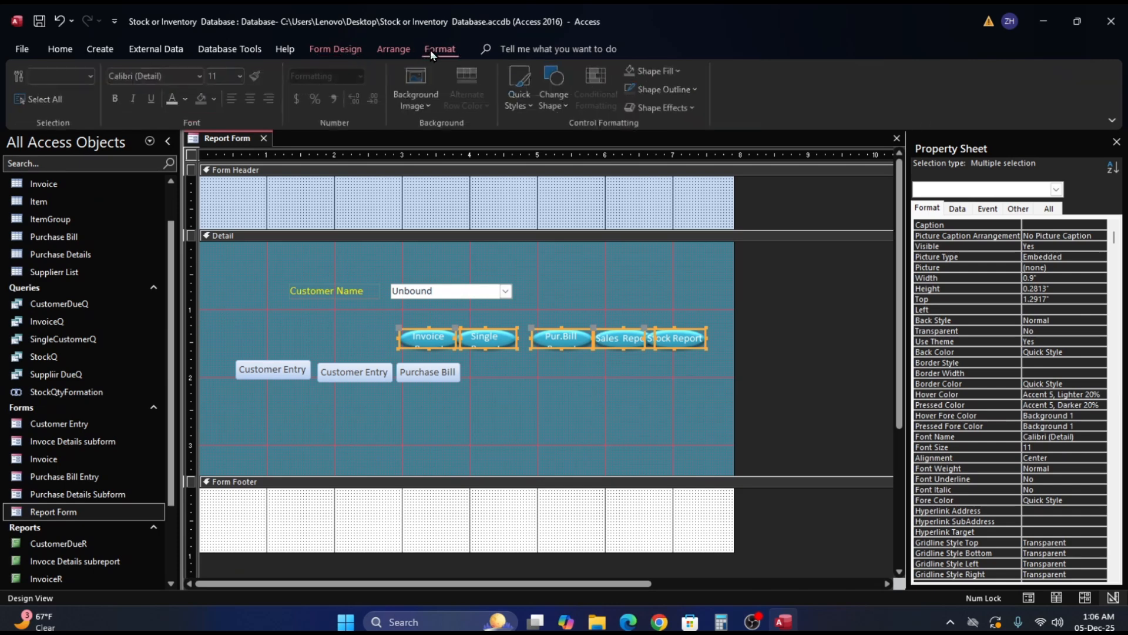
left_click(532, 105)
left_click(531, 104)
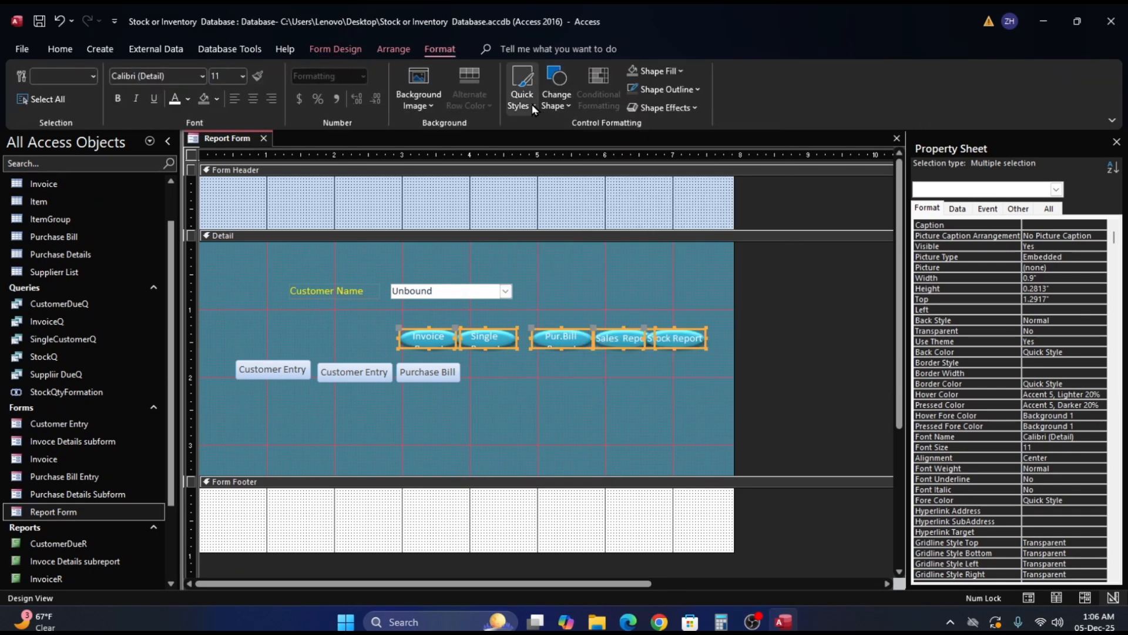
left_click(568, 105)
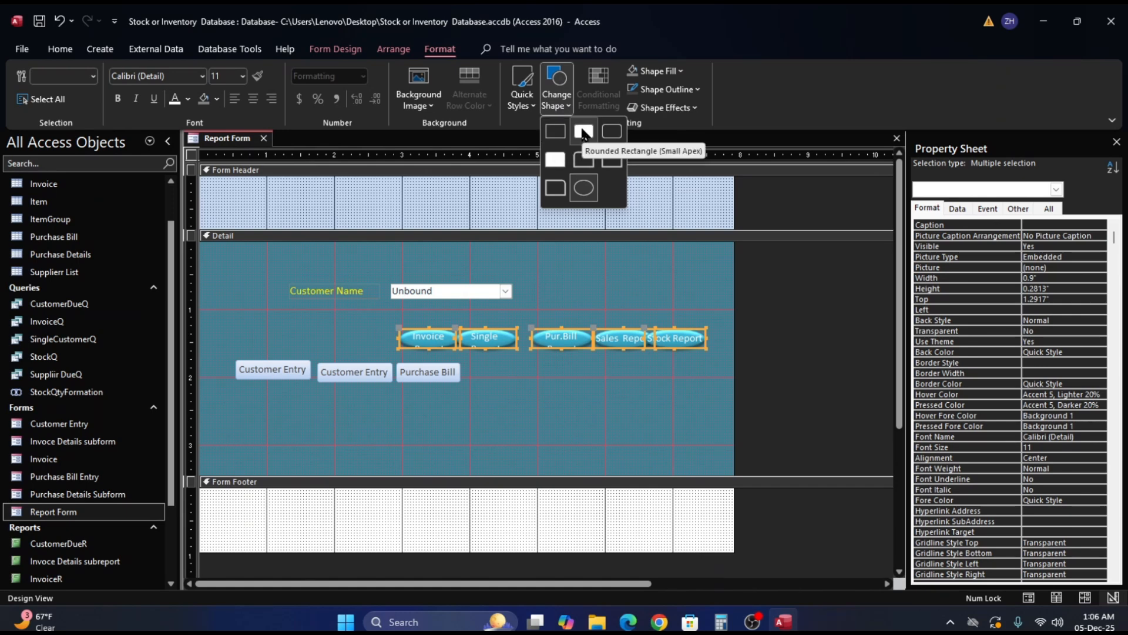
left_click(559, 131)
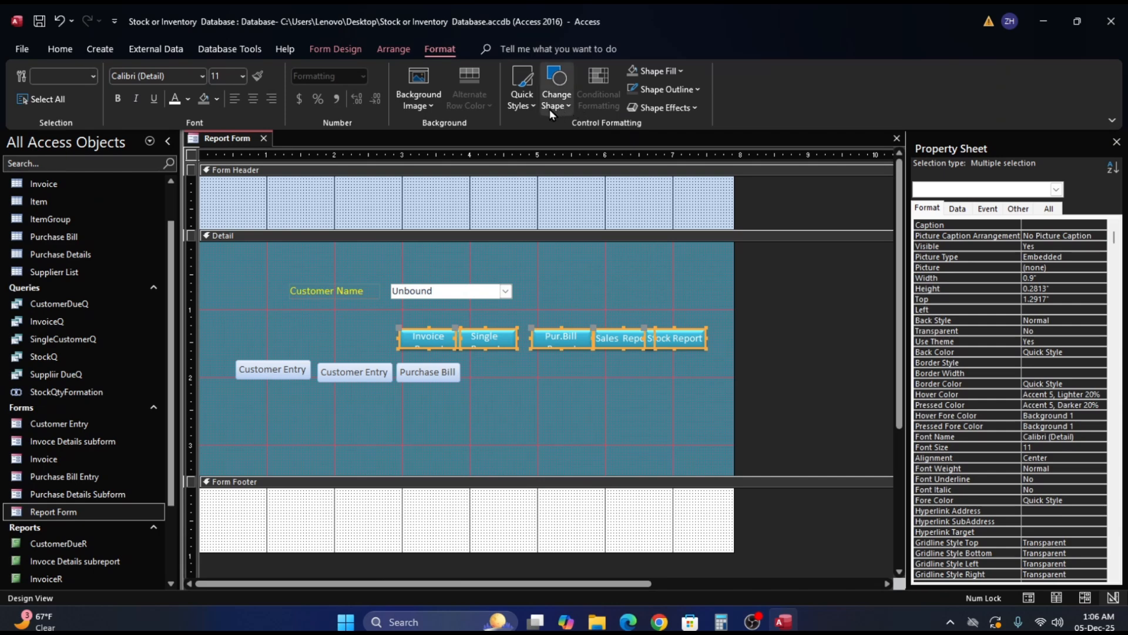
Try the white Quick Style with a black outline on the five report buttons, and deselect them
left_click(534, 105)
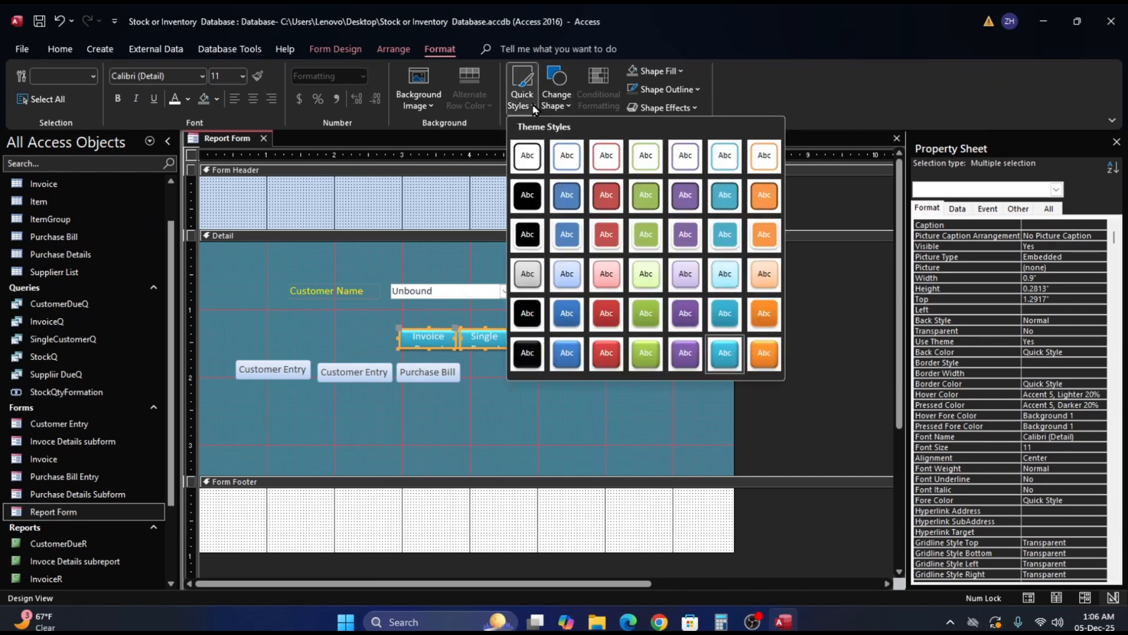
left_click(523, 156)
left_click(553, 360)
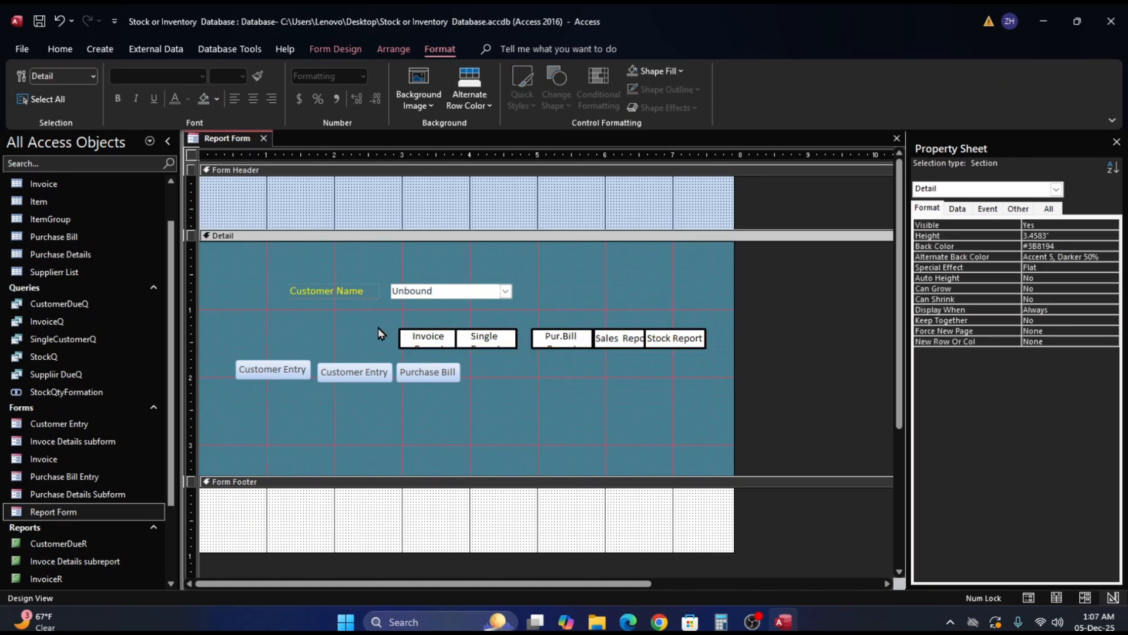
left_click(433, 372)
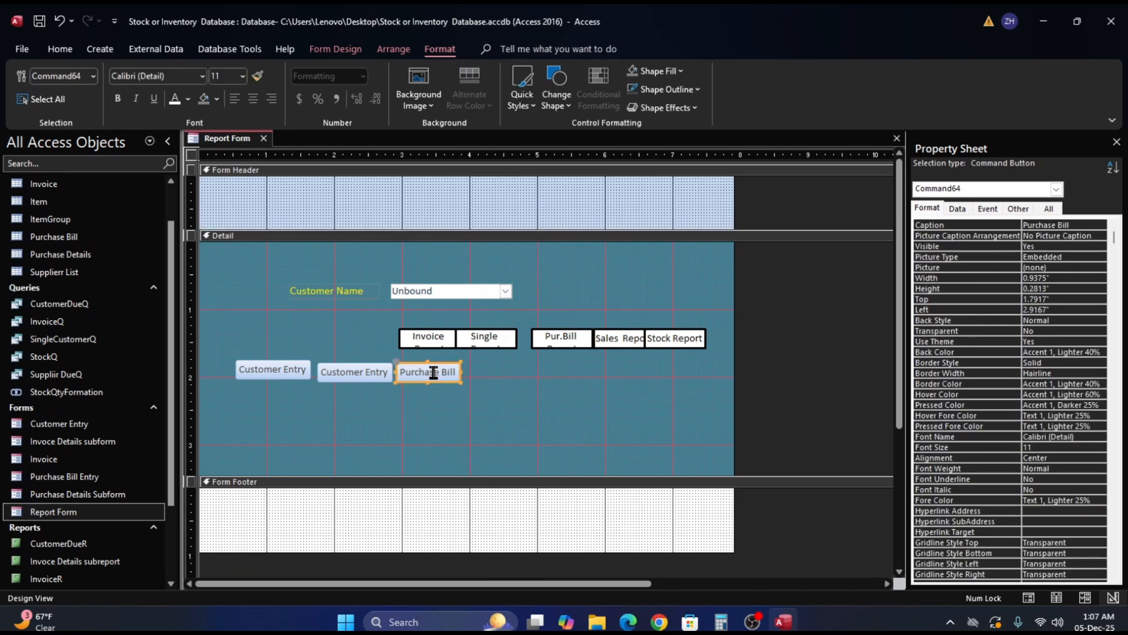
left_click(535, 106)
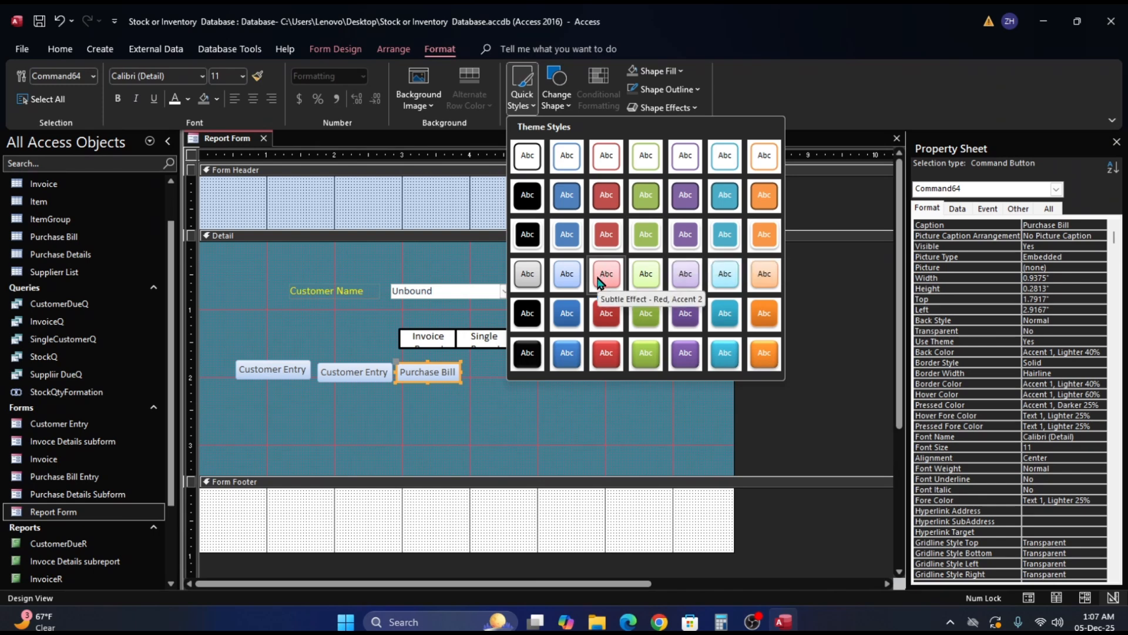
left_click(547, 422)
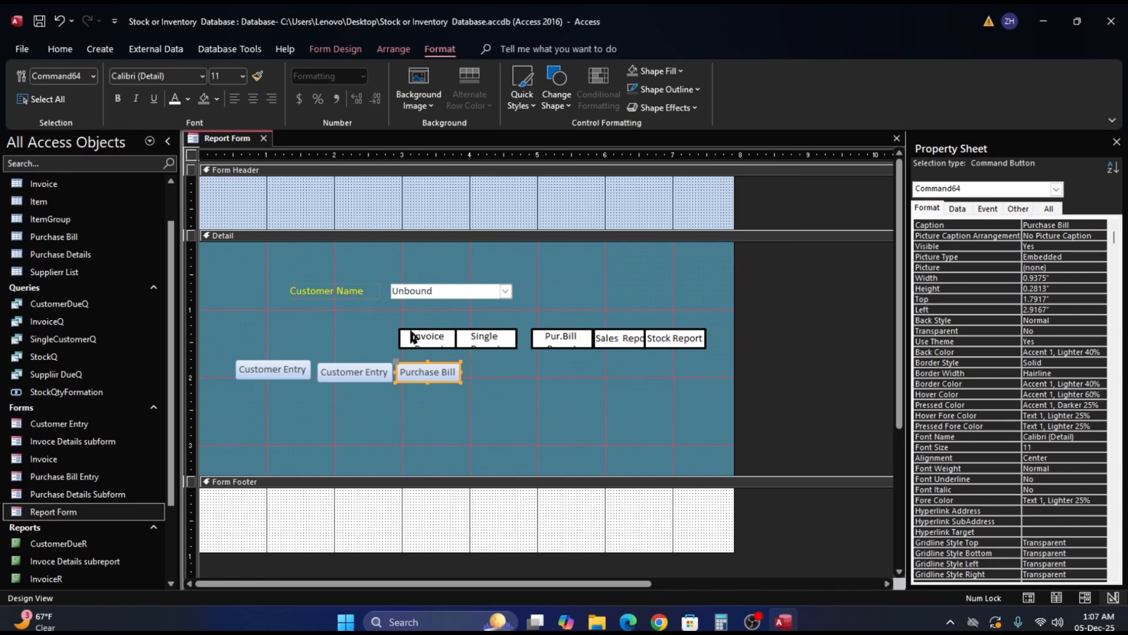
Apply the gray Subtle Effect Quick Style to the five report buttons
left_click_drag(386, 328, 712, 347)
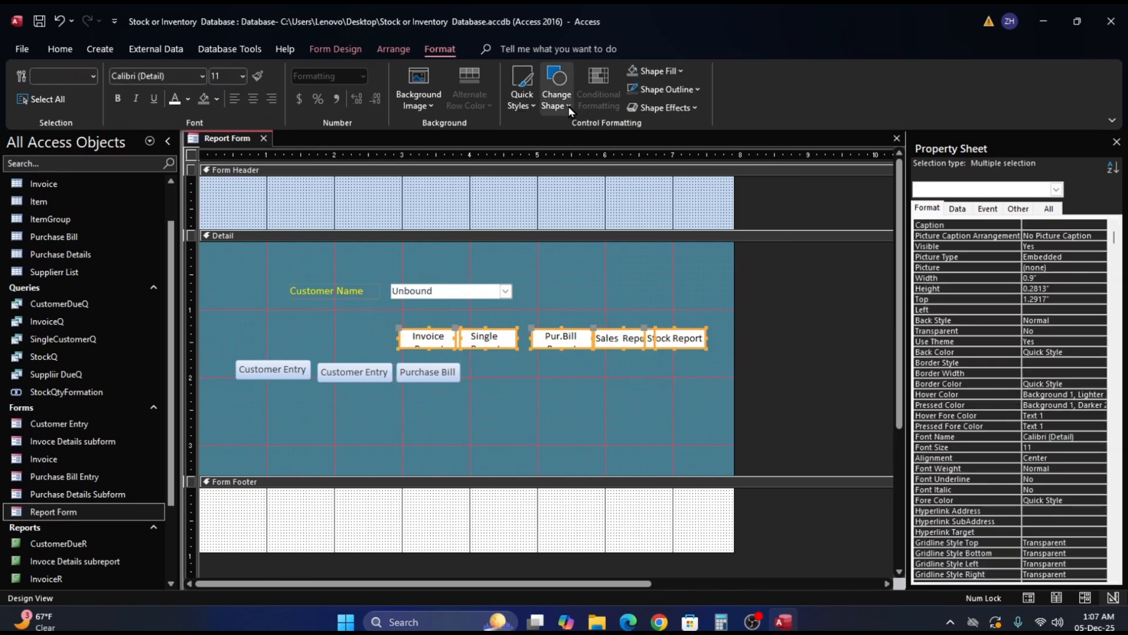
left_click(535, 106)
left_click(535, 106)
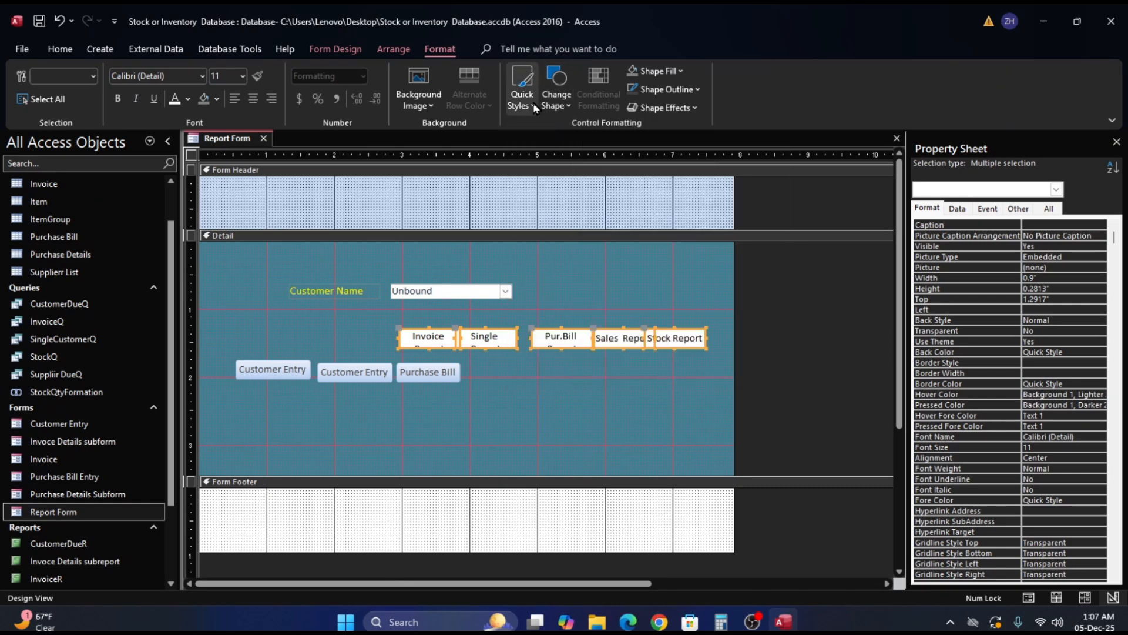
left_click(567, 104)
left_click(566, 105)
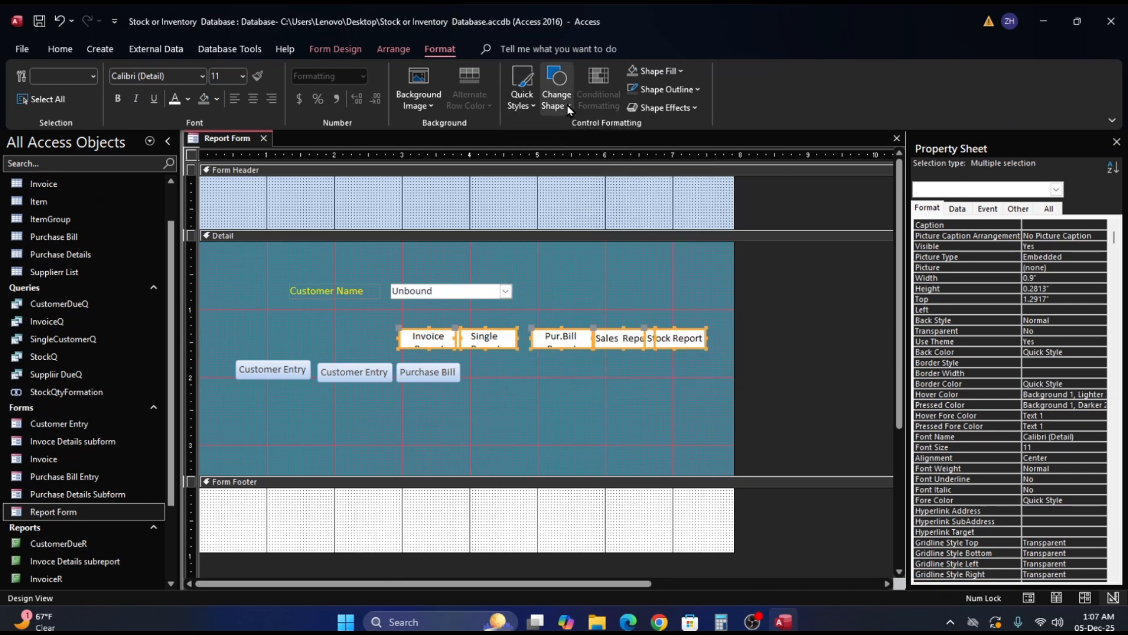
left_click(535, 106)
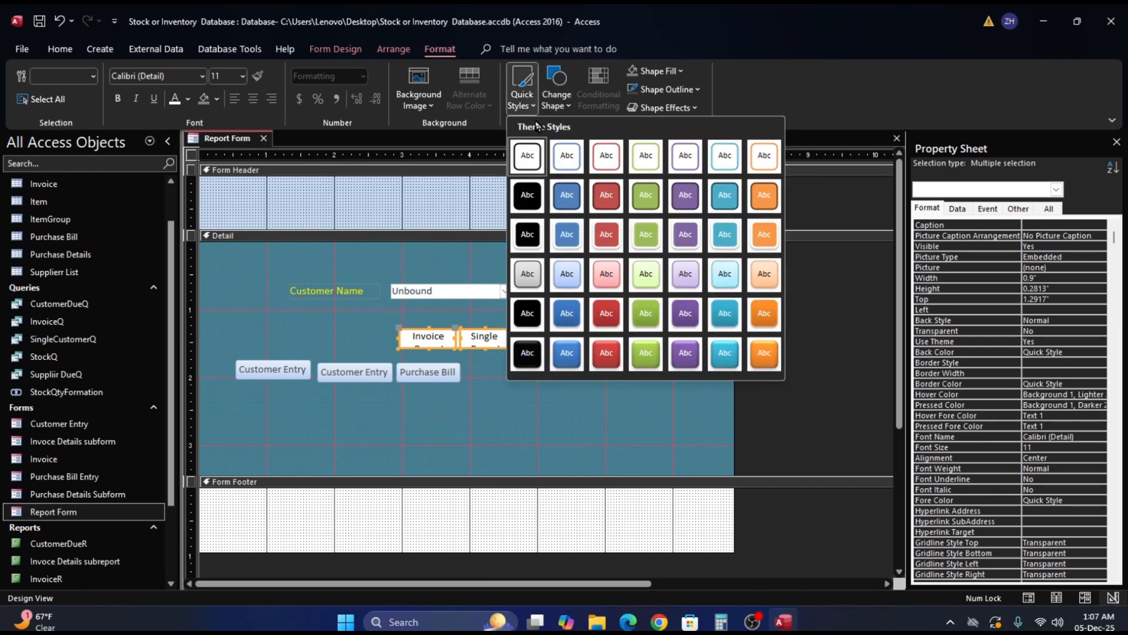
left_click(528, 274)
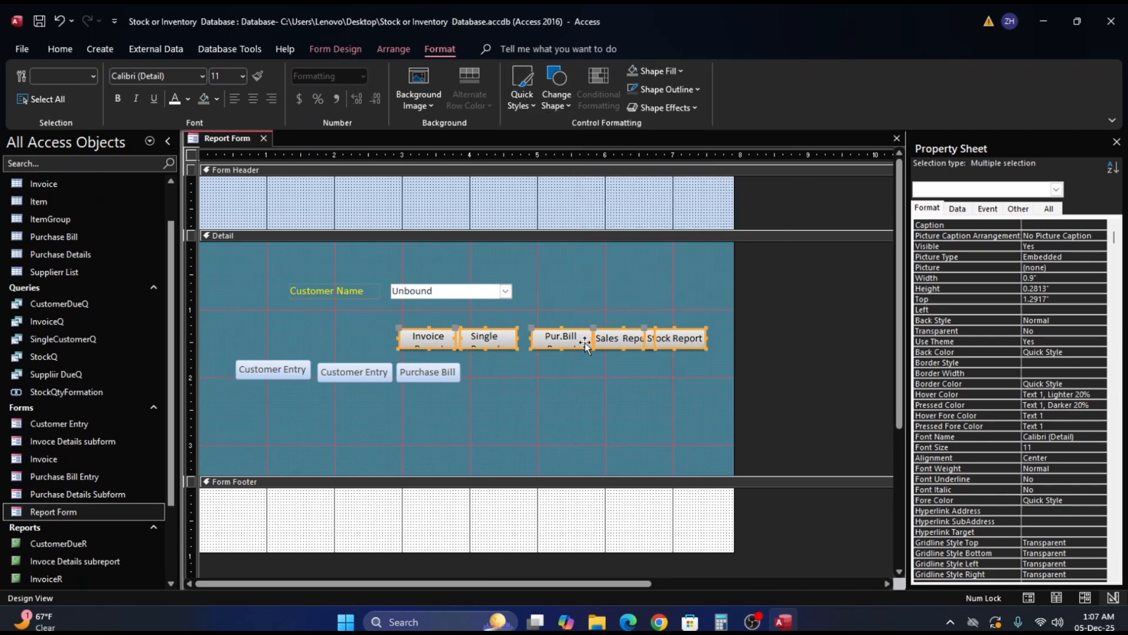
left_click(600, 408)
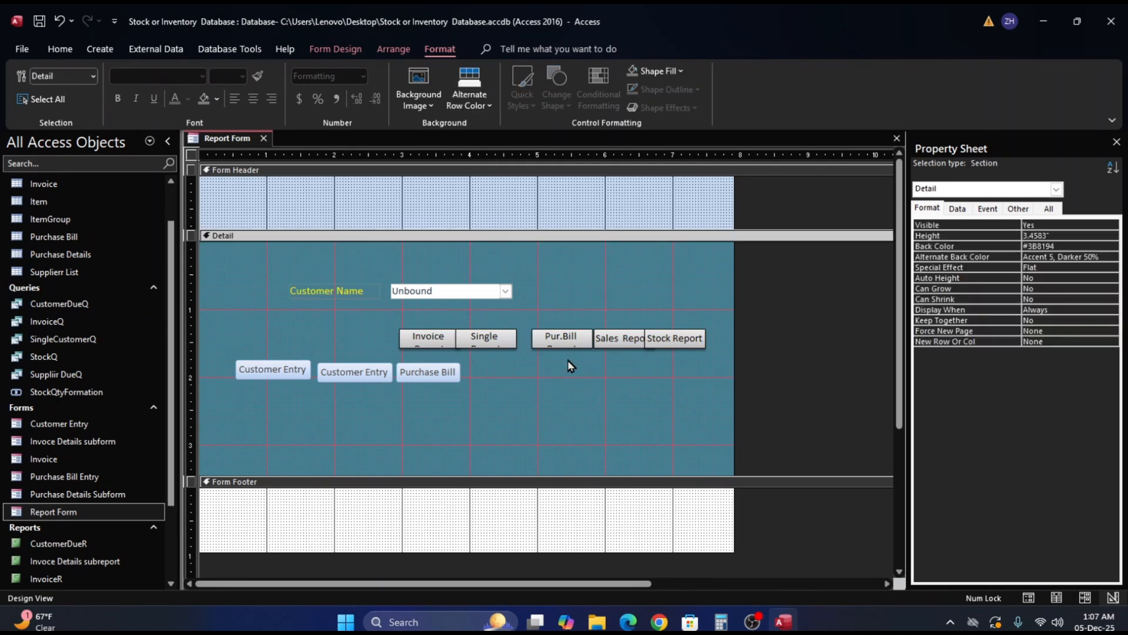
left_click(556, 346)
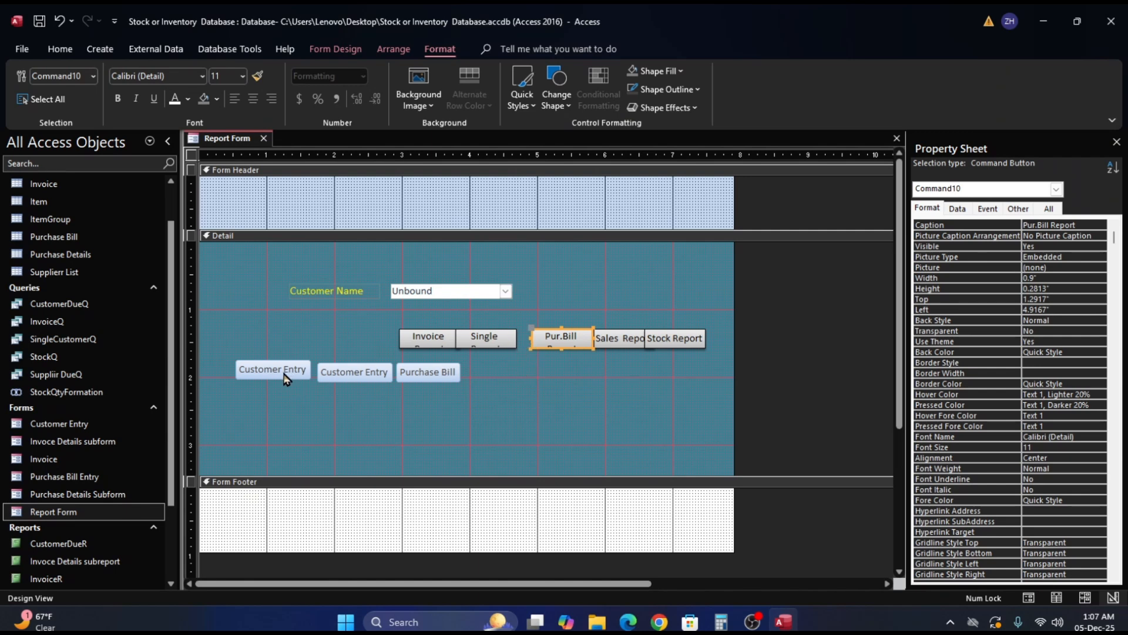
Rearrange the two Customer Entry buttons and the Purchase Bill button into a vertical column beside the report buttons
left_click_drag(288, 375, 291, 335)
left_click_drag(361, 372, 279, 358)
left_click_drag(430, 375, 269, 395)
Arrange the five report buttons in a stacked layout
left_click_drag(389, 329, 646, 347)
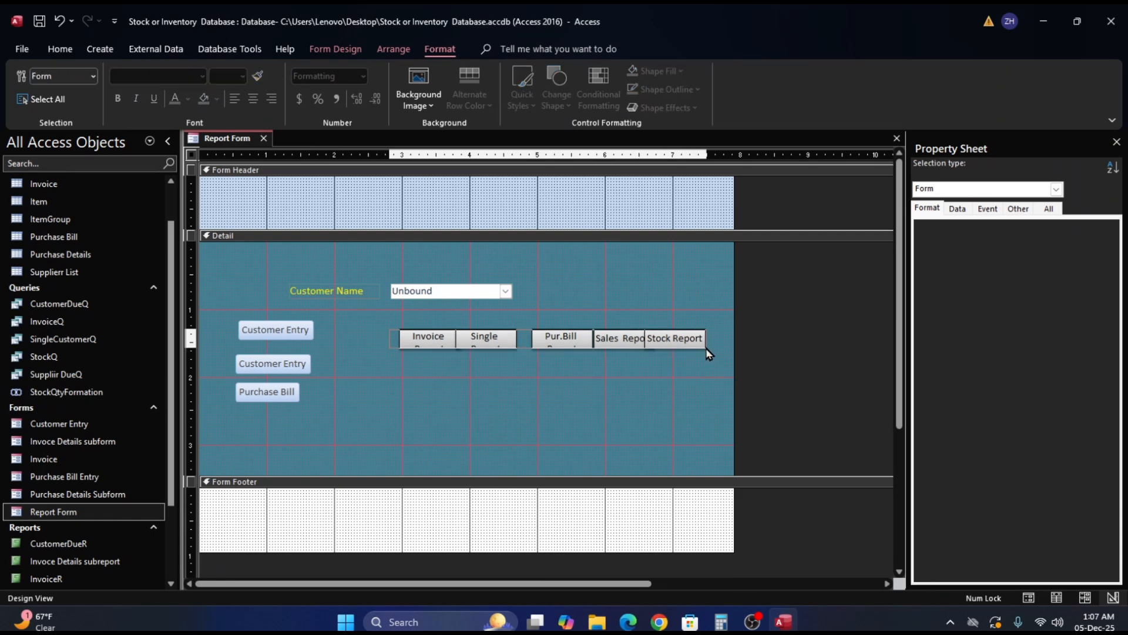
right_click(644, 344)
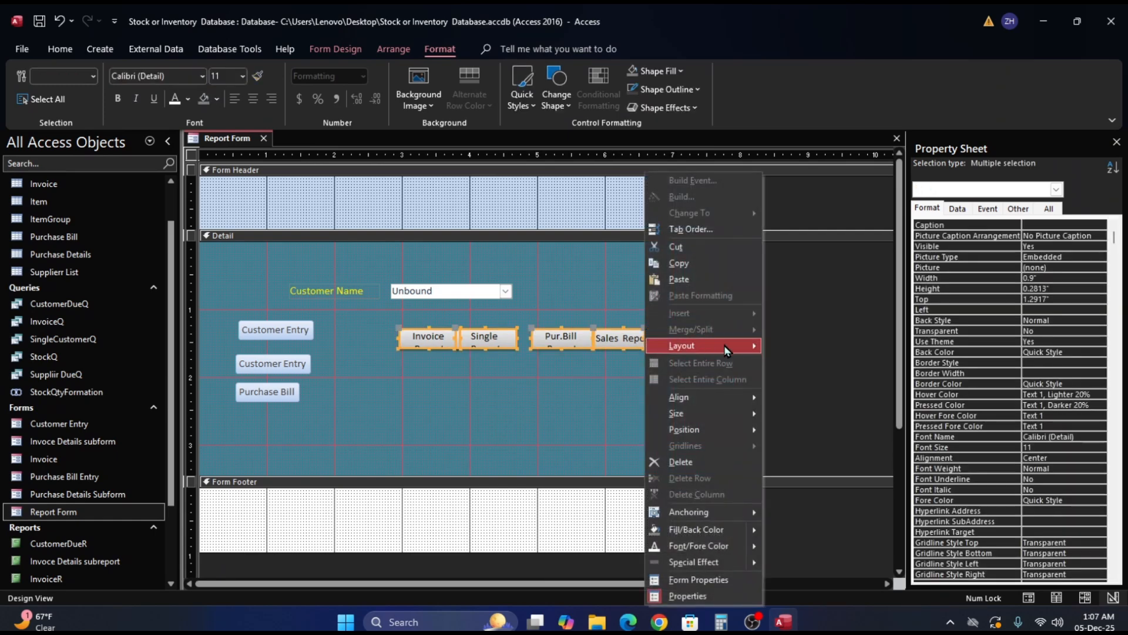
mouse_move(724, 345)
left_click(808, 360)
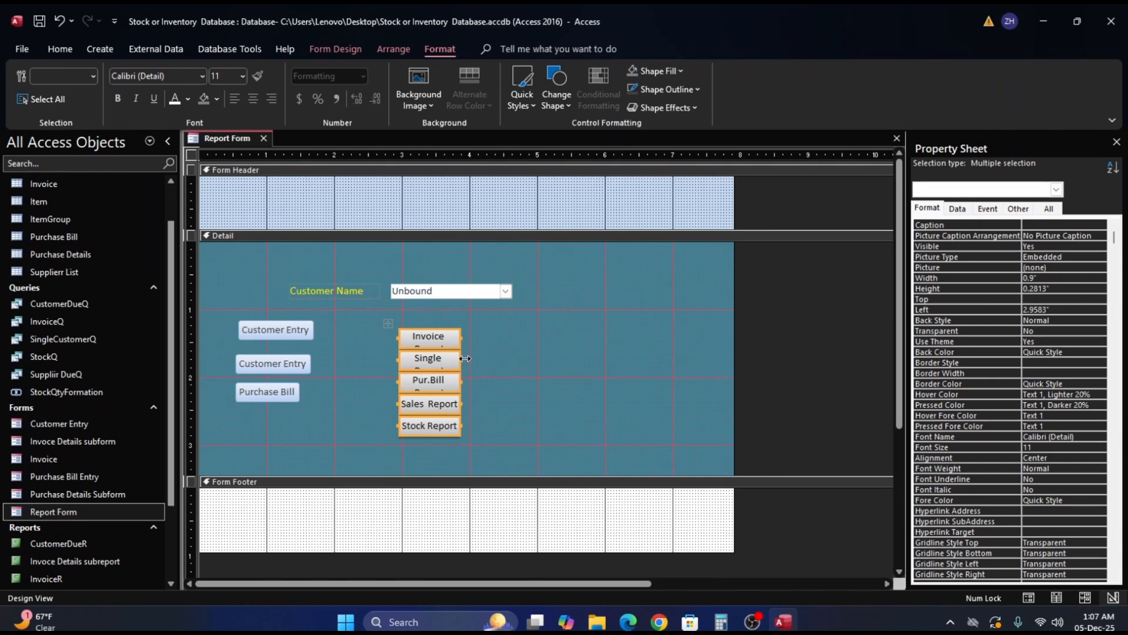
Arrange the two Customer Entry buttons and the Purchase Bill button in a stacked layout, and deselect them
left_click_drag(335, 324, 255, 422)
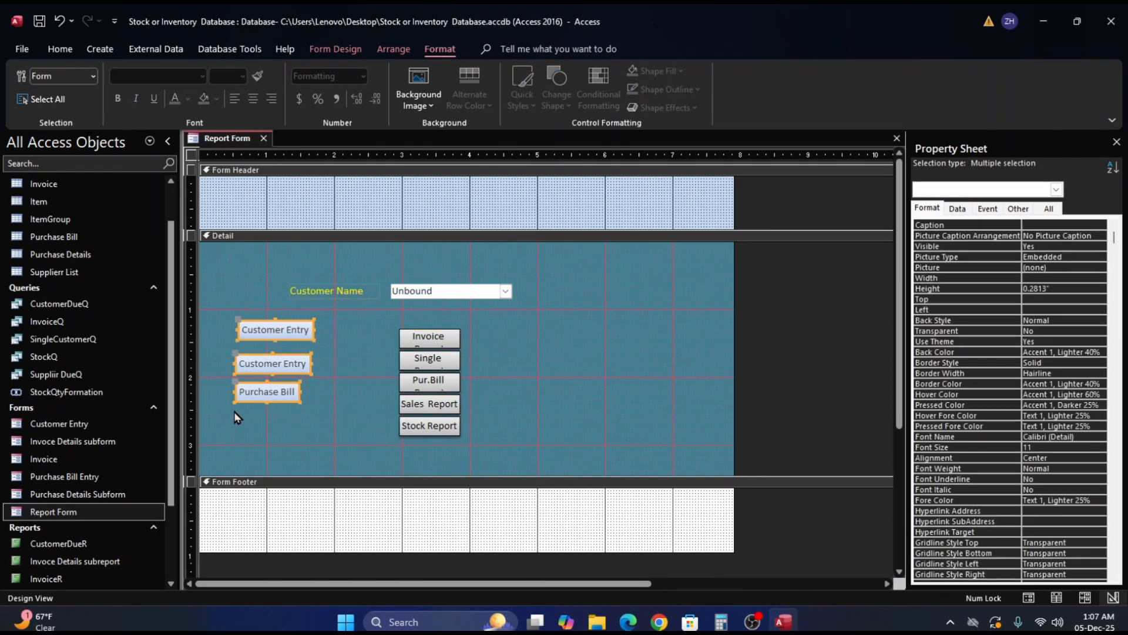
right_click(266, 330)
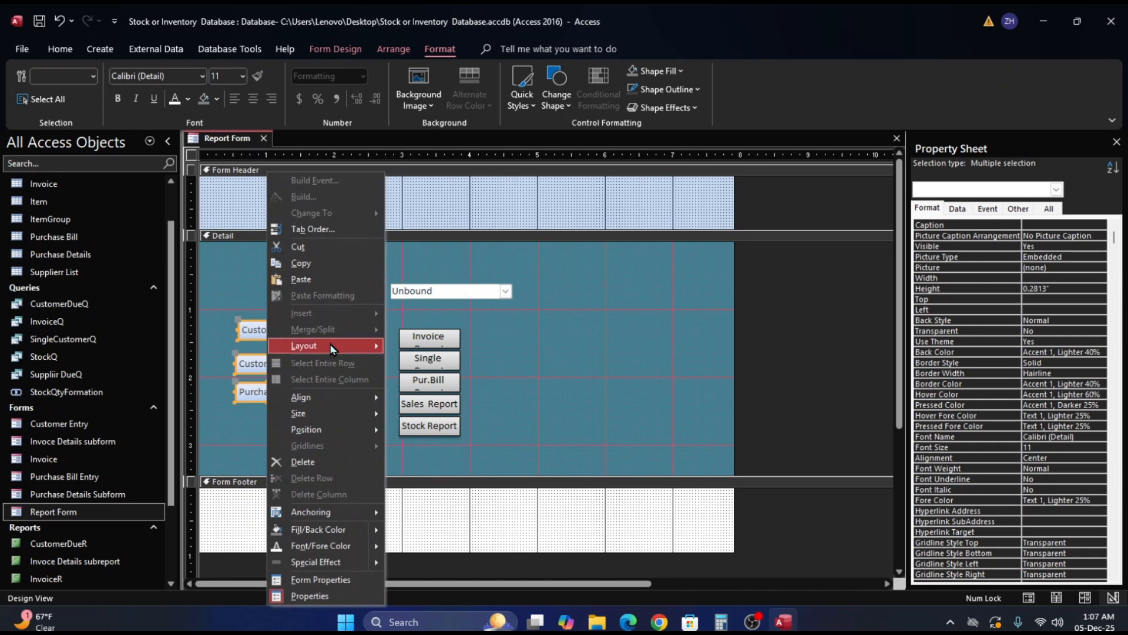
mouse_move(330, 346)
left_click(428, 362)
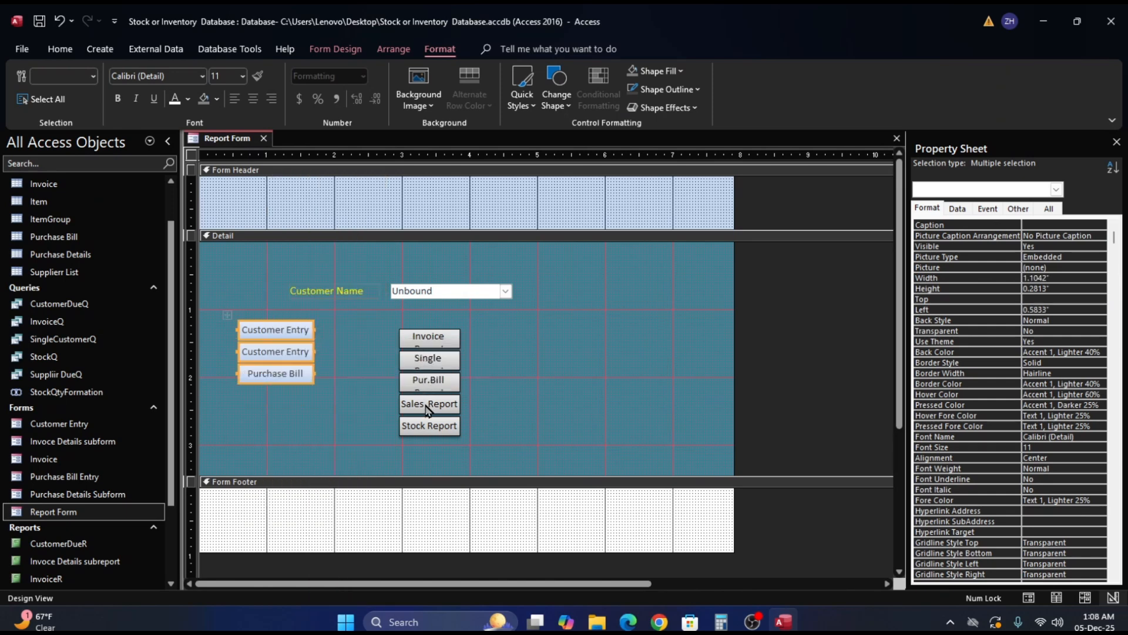
left_click(359, 367)
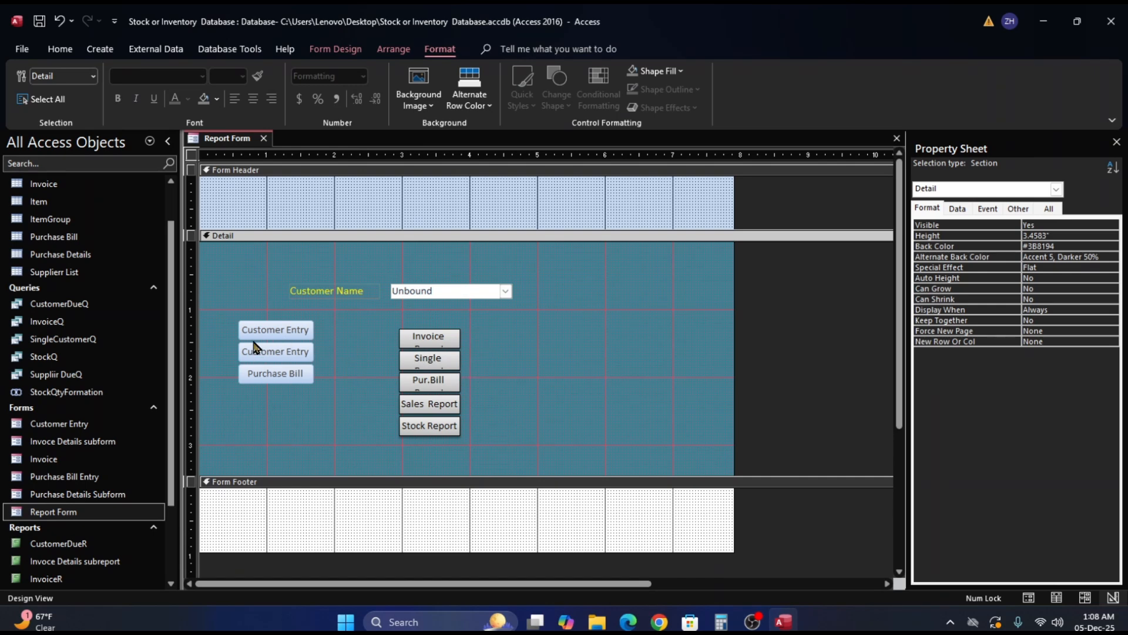
Check the button arrangement in Form View and return to Design View
left_click(63, 54)
left_click(29, 80)
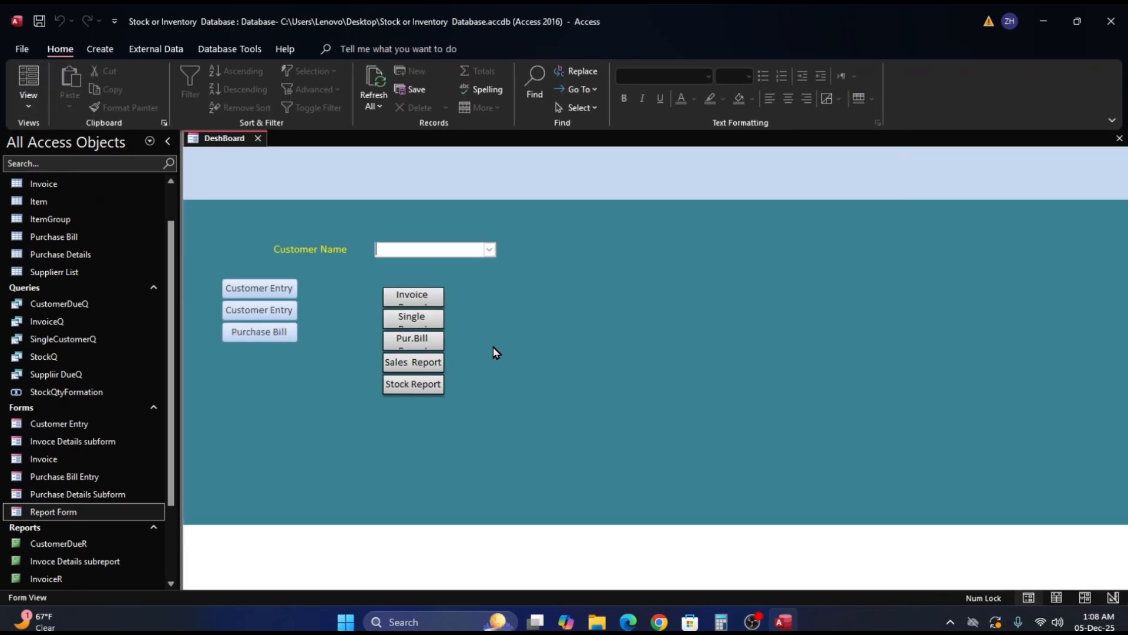
right_click(535, 314)
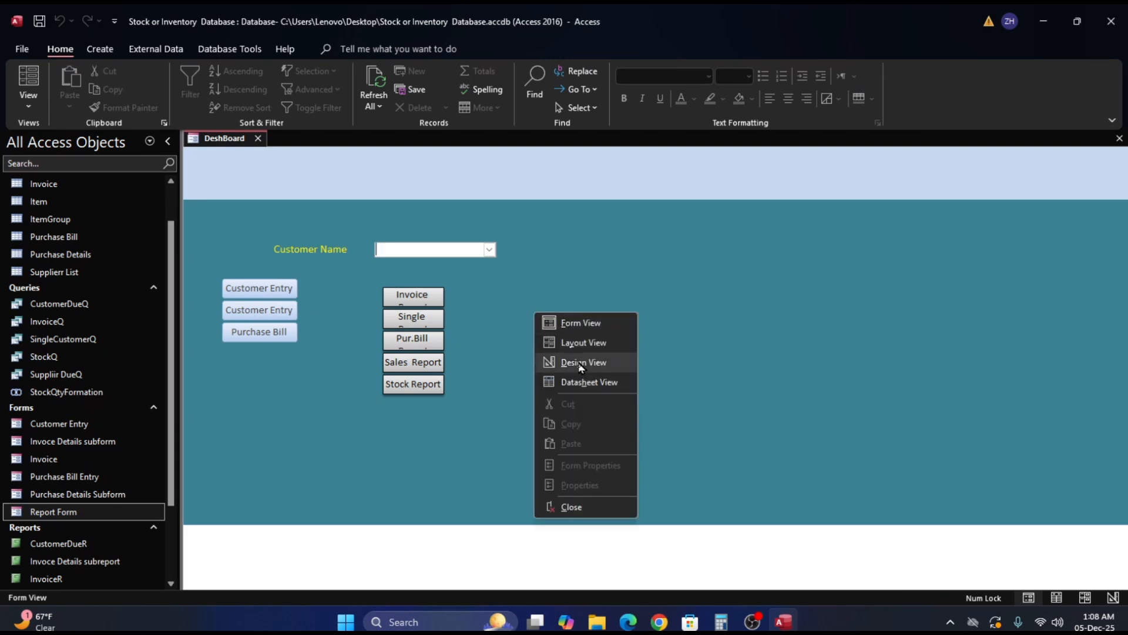
left_click(582, 364)
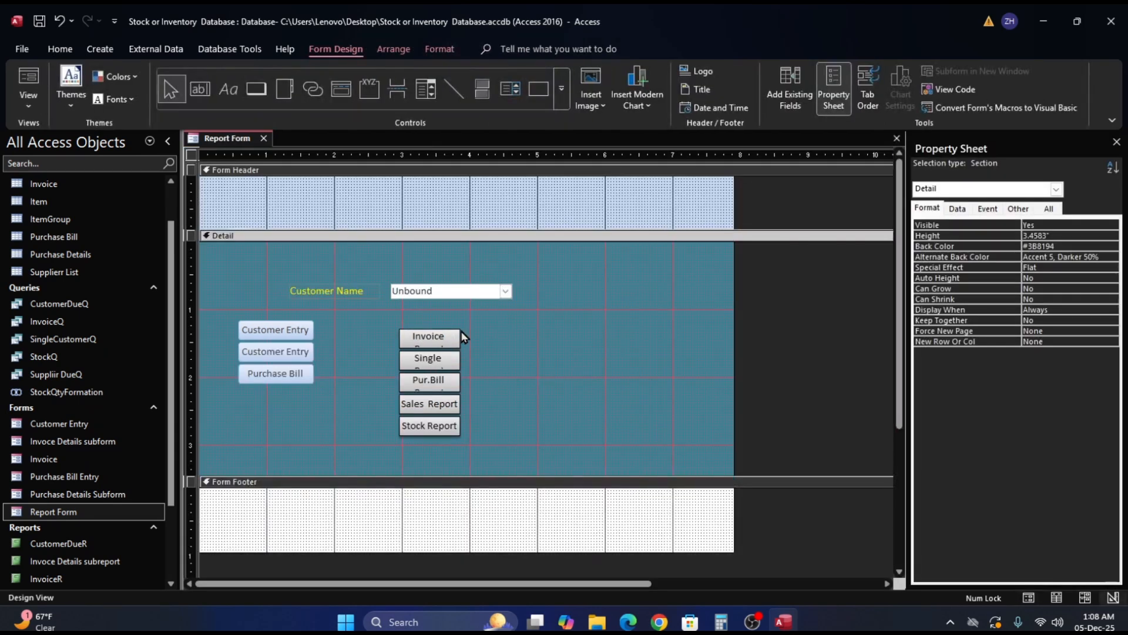
Move the entry button stack to about 1.33 inches and the report button stack to about 3.92 inches from the form's left edge
left_click_drag(230, 320, 318, 380)
left_click_drag(288, 336, 339, 354)
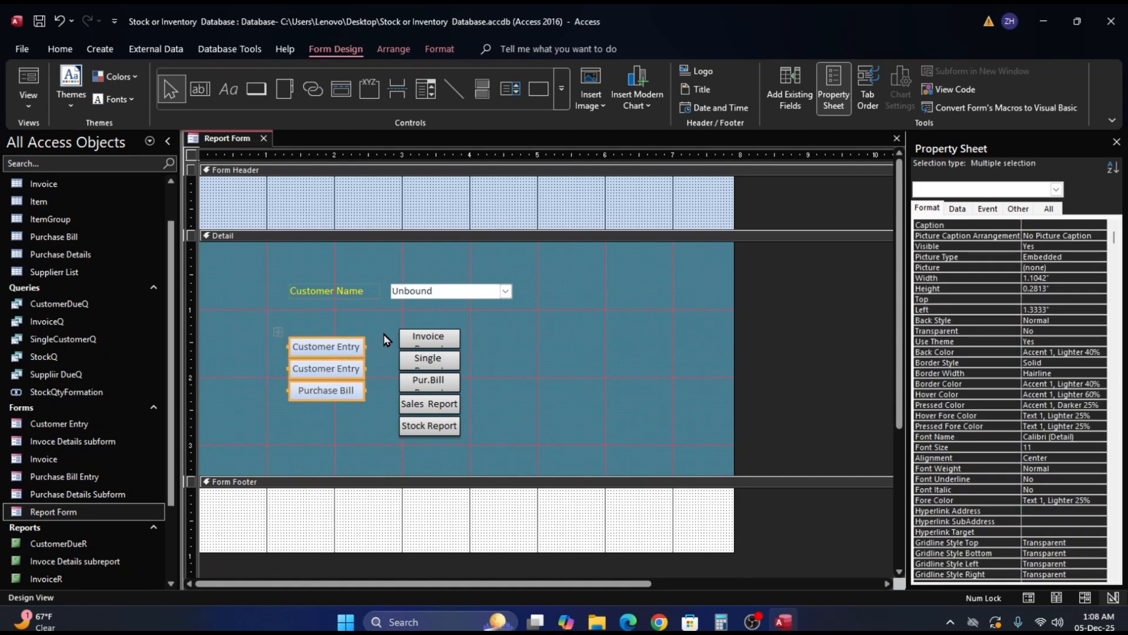
left_click_drag(388, 325, 453, 423)
left_click_drag(438, 367, 502, 360)
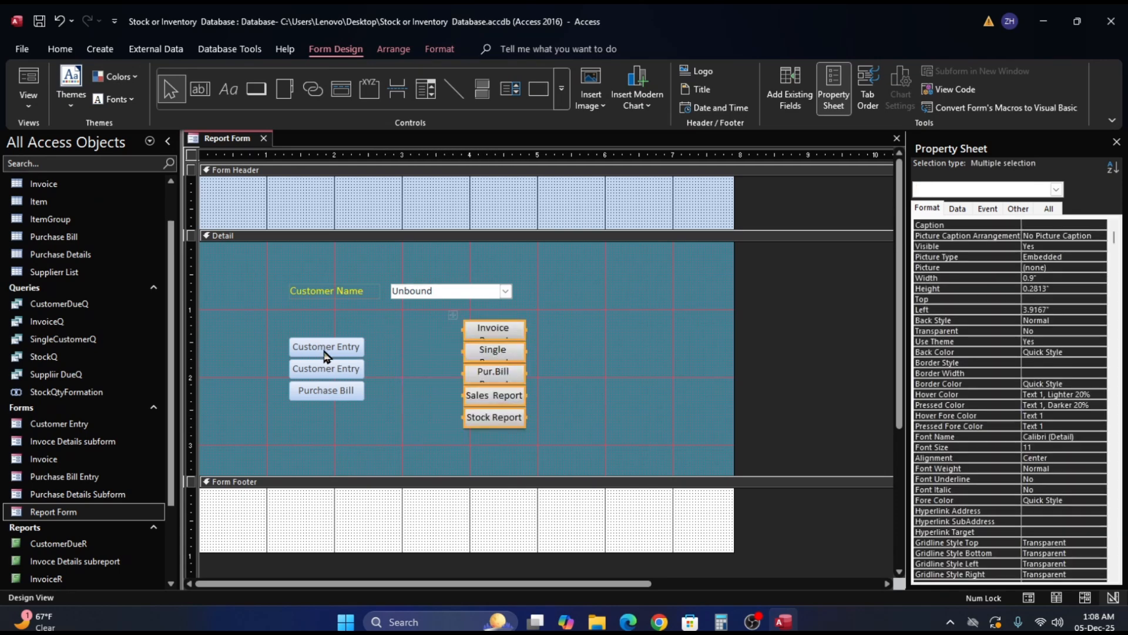
Move the entry button stack to about 2.21 inches from the form's left edge, nudge it slightly down, and deselect it
left_click_drag(403, 334, 302, 422)
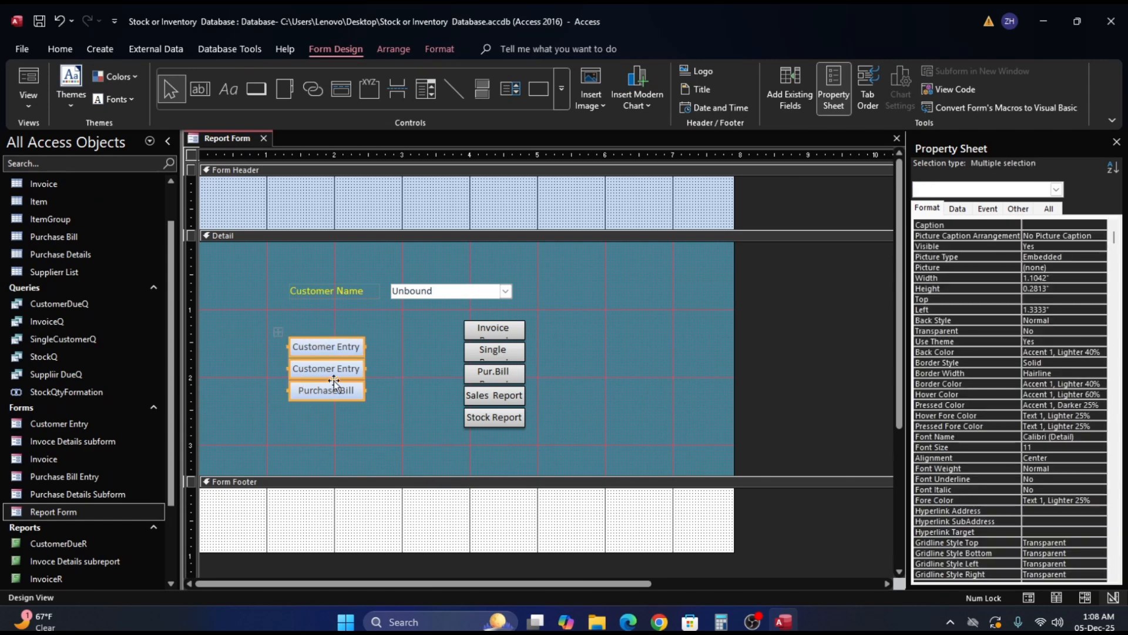
left_click_drag(348, 358, 405, 336)
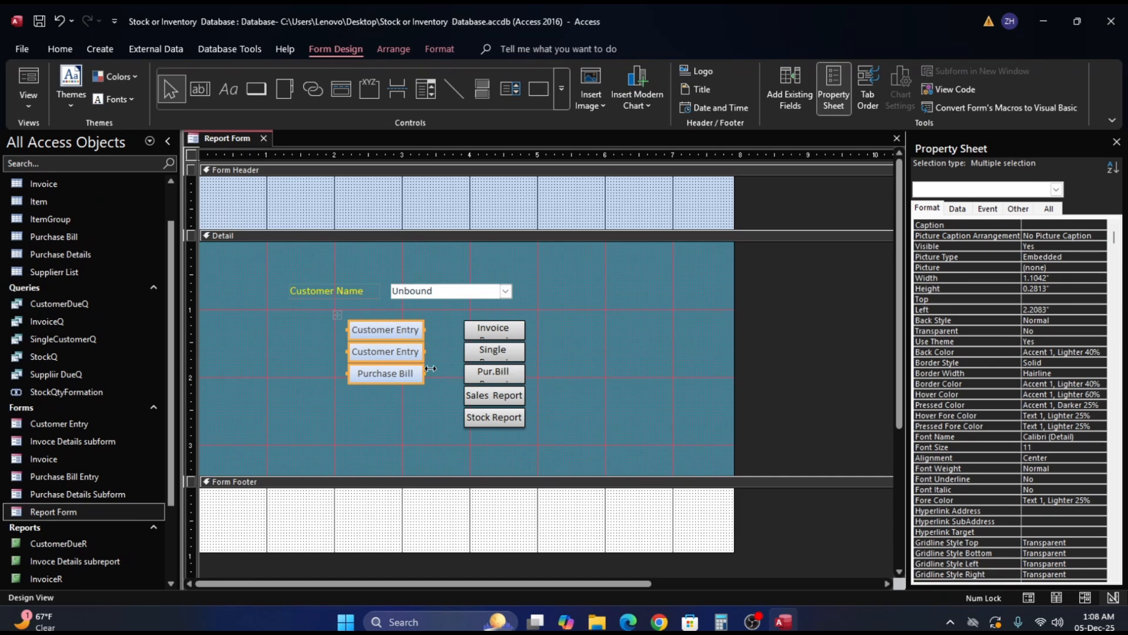
key("Down")
key("Down")
key("Down")
key("Down")
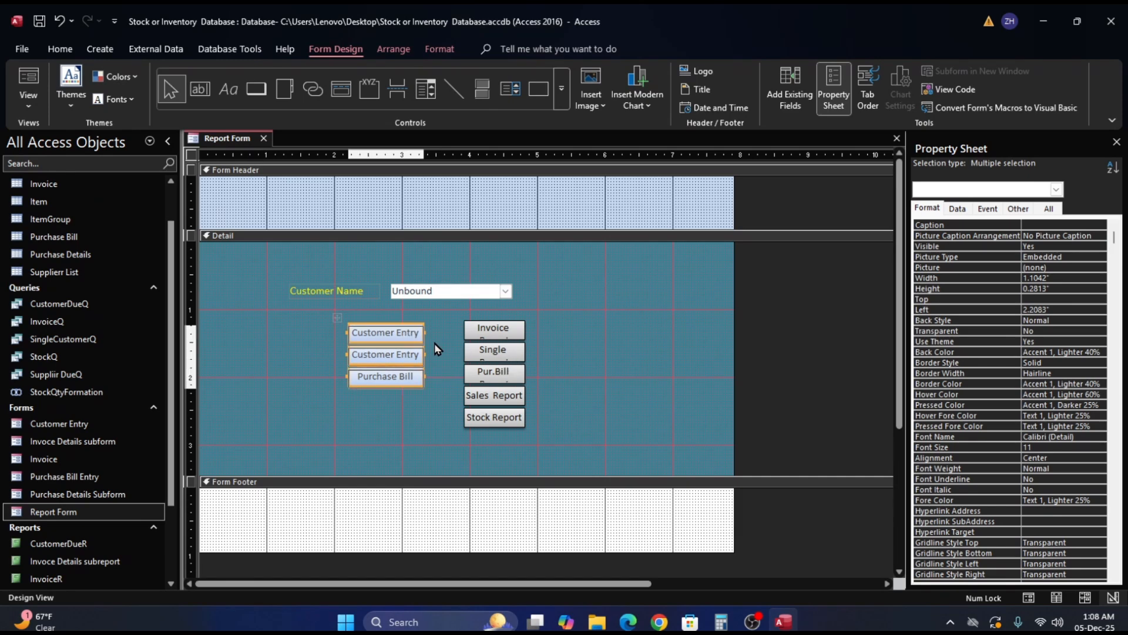
left_click(560, 407)
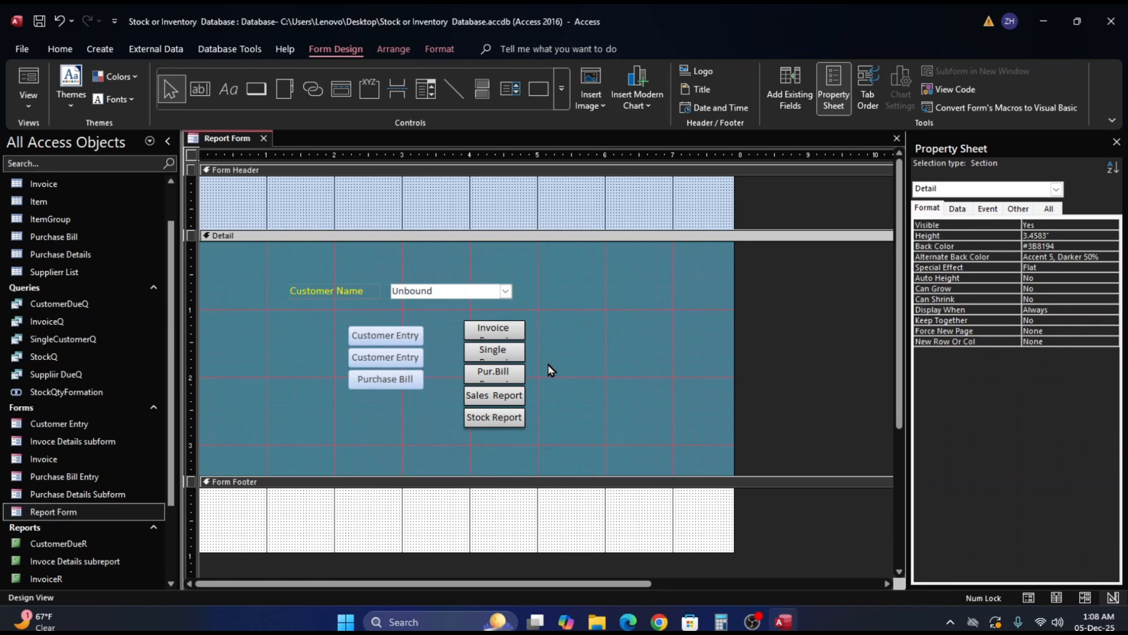
Draw a command button about 1.08 by 0.29 inches below the Purchase Bill button and assign it the Close Form action
left_click(259, 90)
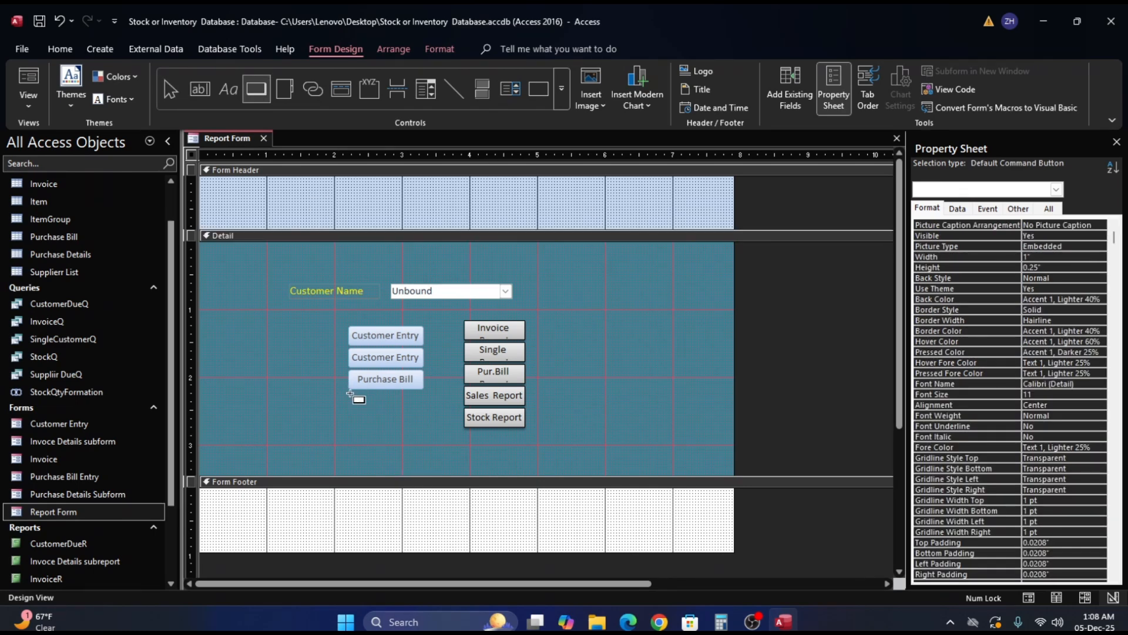
left_click_drag(350, 394, 429, 415)
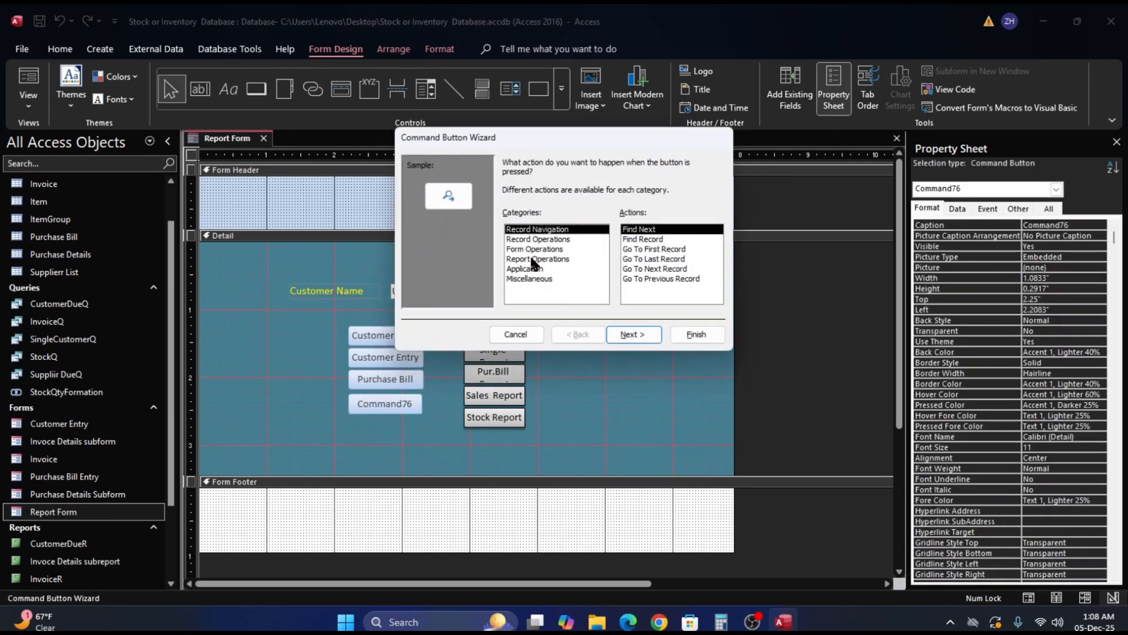
left_click(533, 249)
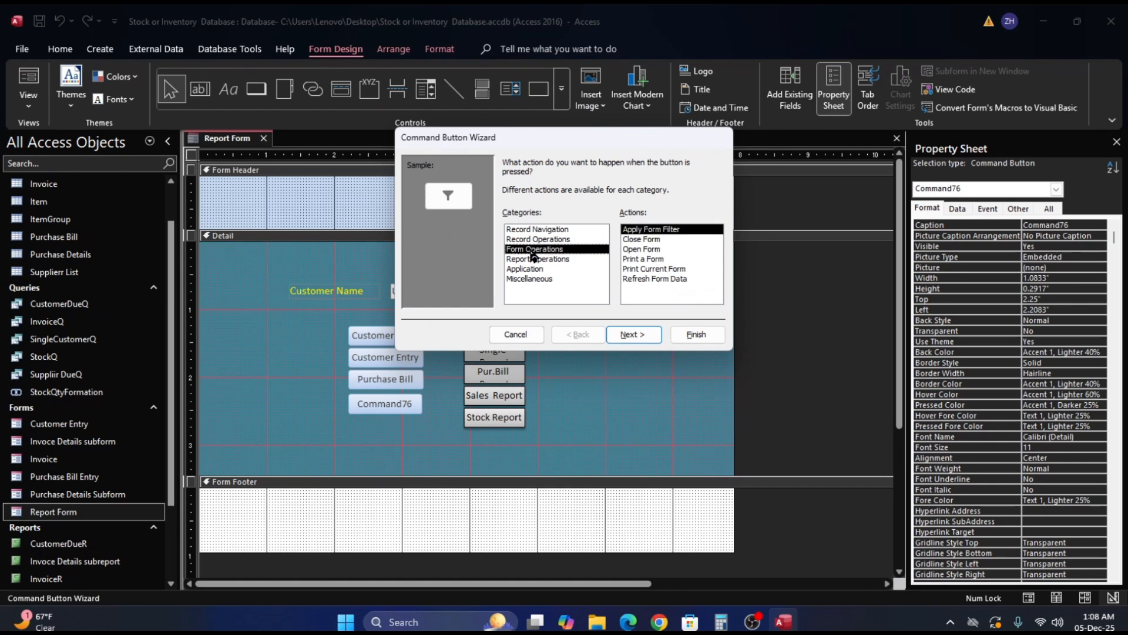
left_click(626, 240)
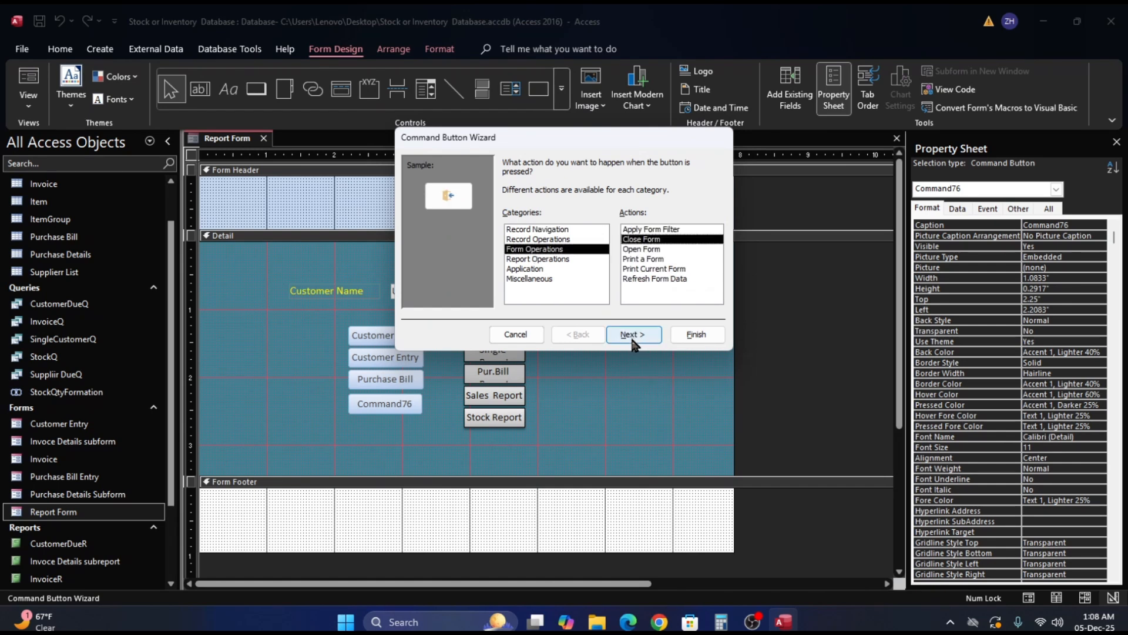
left_click(634, 343)
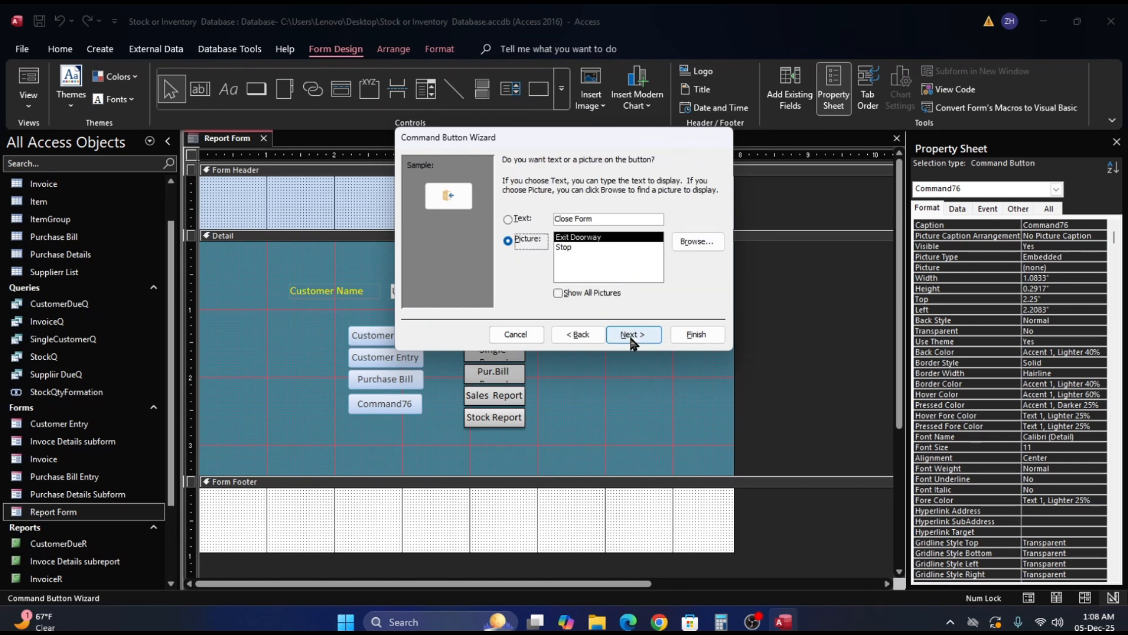
Give the new command button the text "Close" instead of a picture, keep its default name, and finish the wizard
left_click(604, 220)
key("BackSpace")
key("BackSpace")
key("BackSpace")
key("BackSpace")
key("BackSpace")
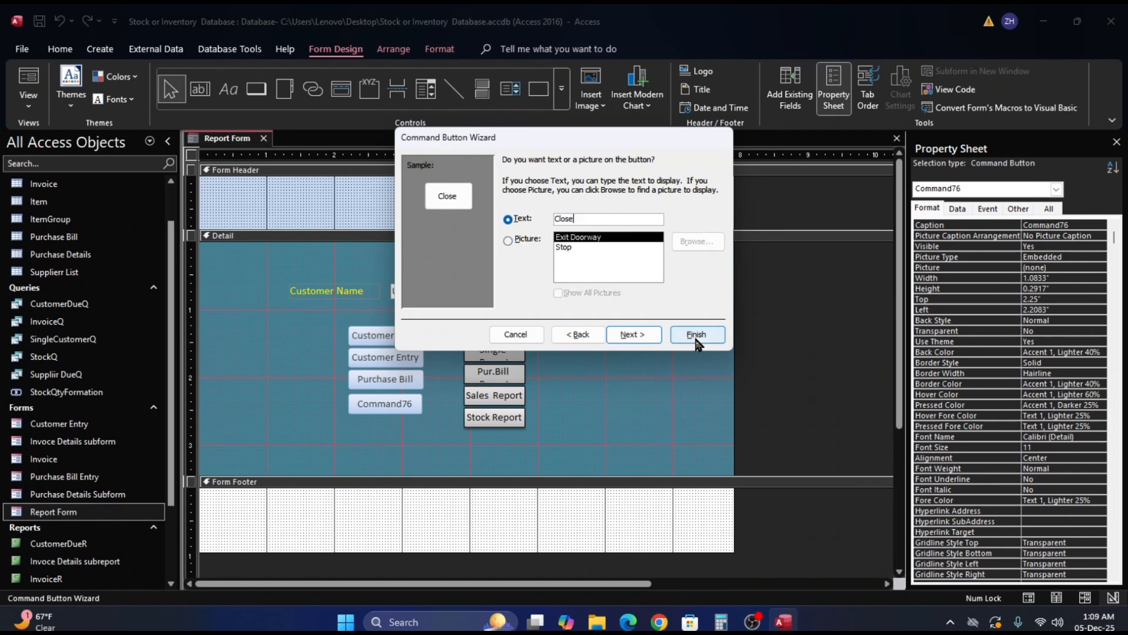
left_click(634, 335)
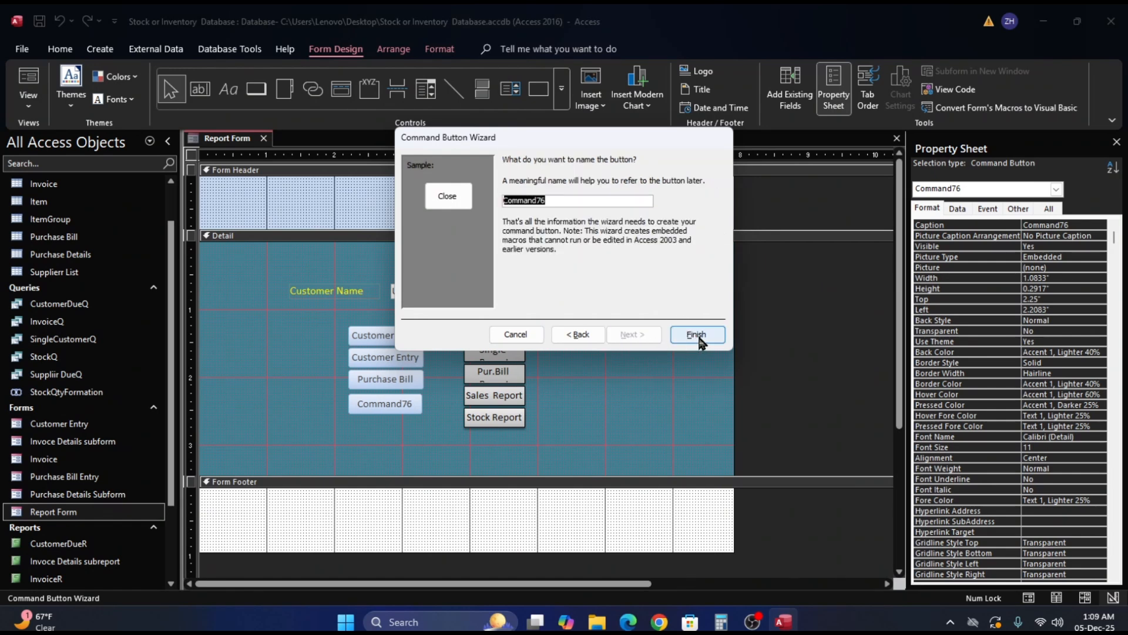
left_click(698, 335)
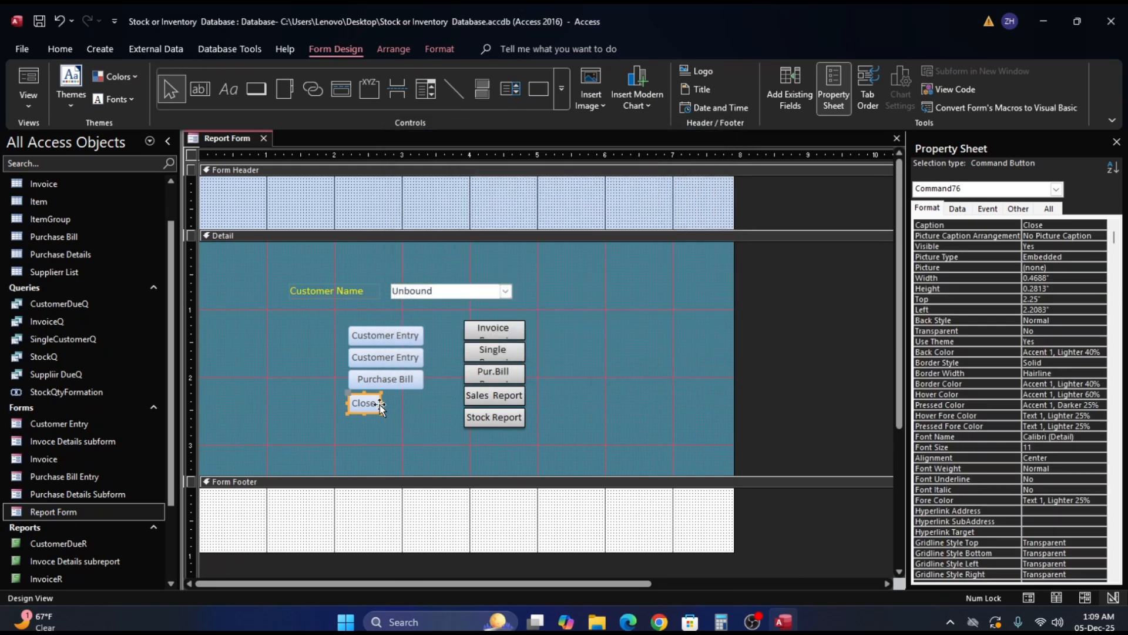
Arrange the Close button with the three entry buttons in one stacked layout, and deselect them
left_click_drag(428, 328, 341, 435)
right_click(377, 382)
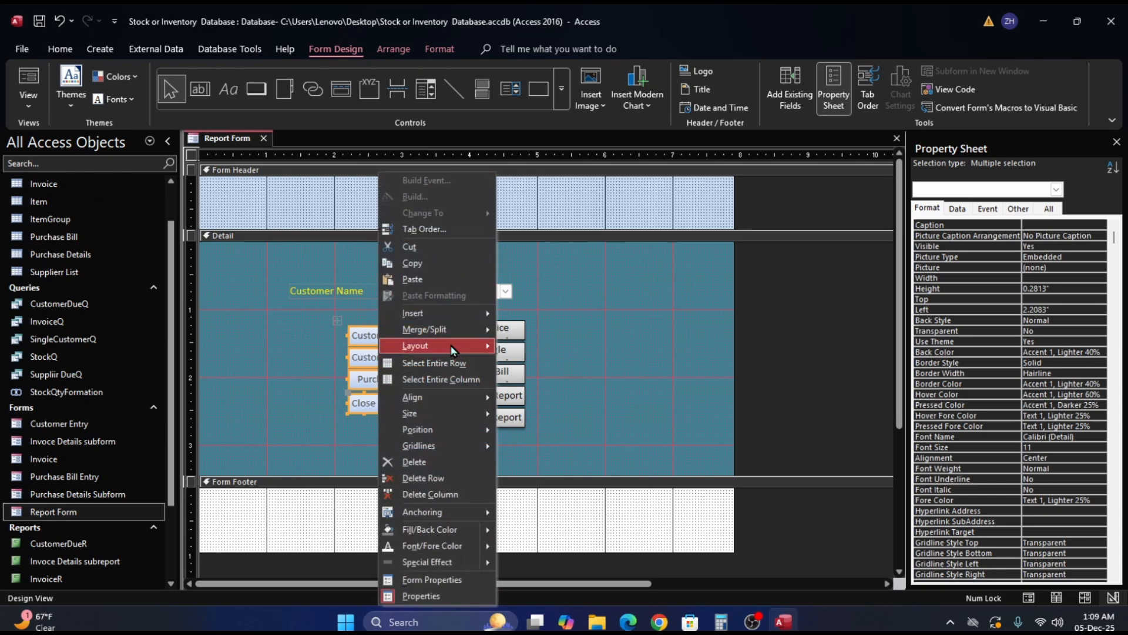
mouse_move(483, 350)
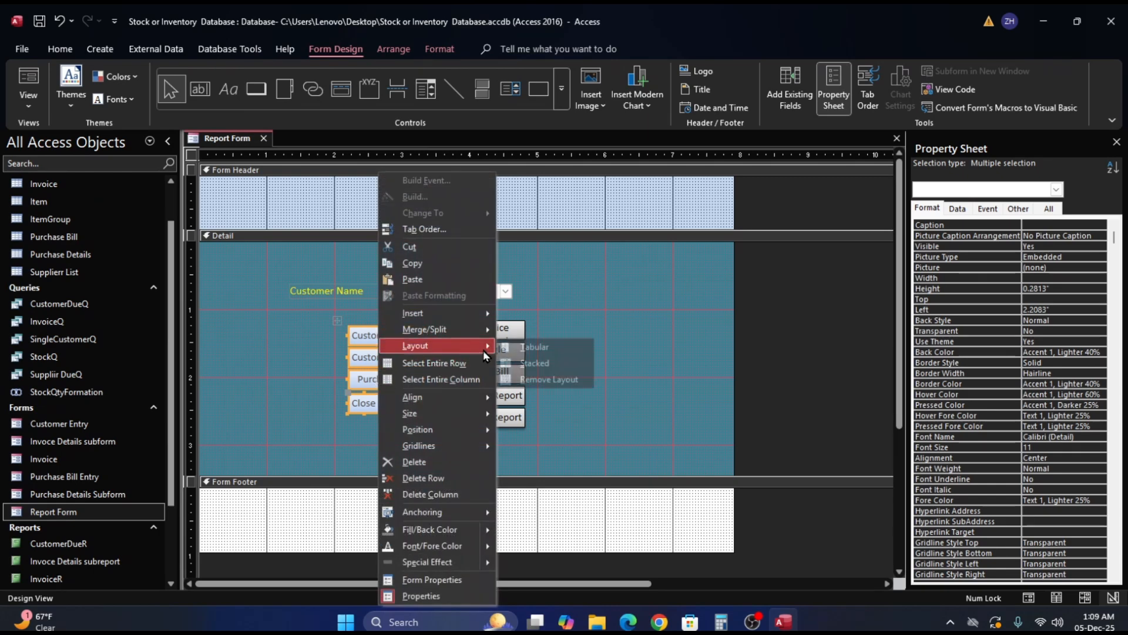
left_click(544, 363)
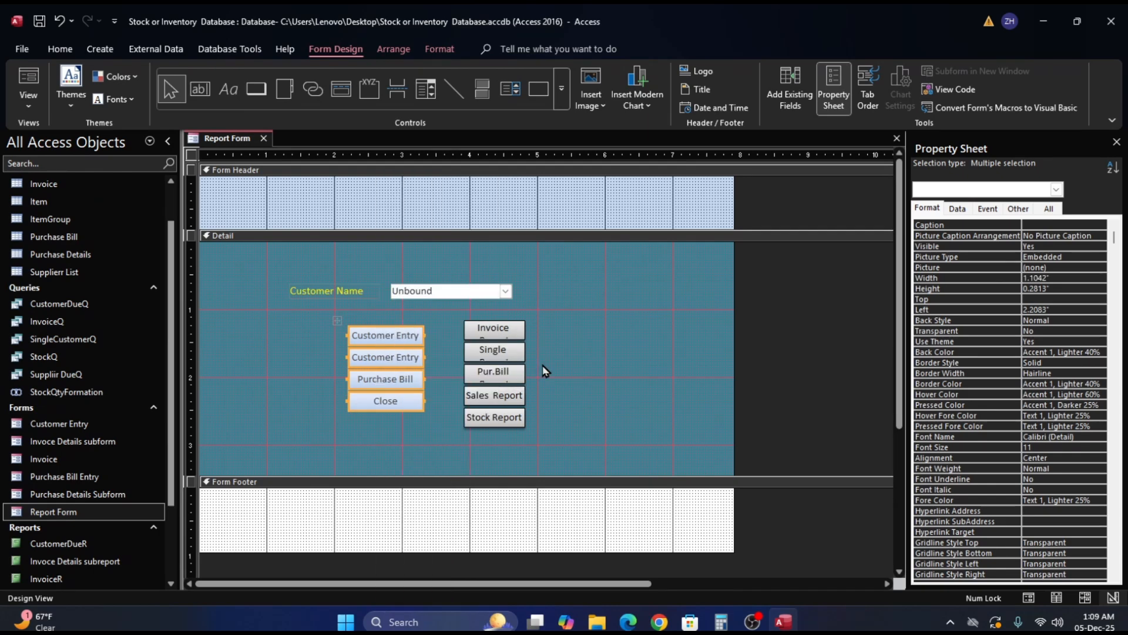
left_click(411, 452)
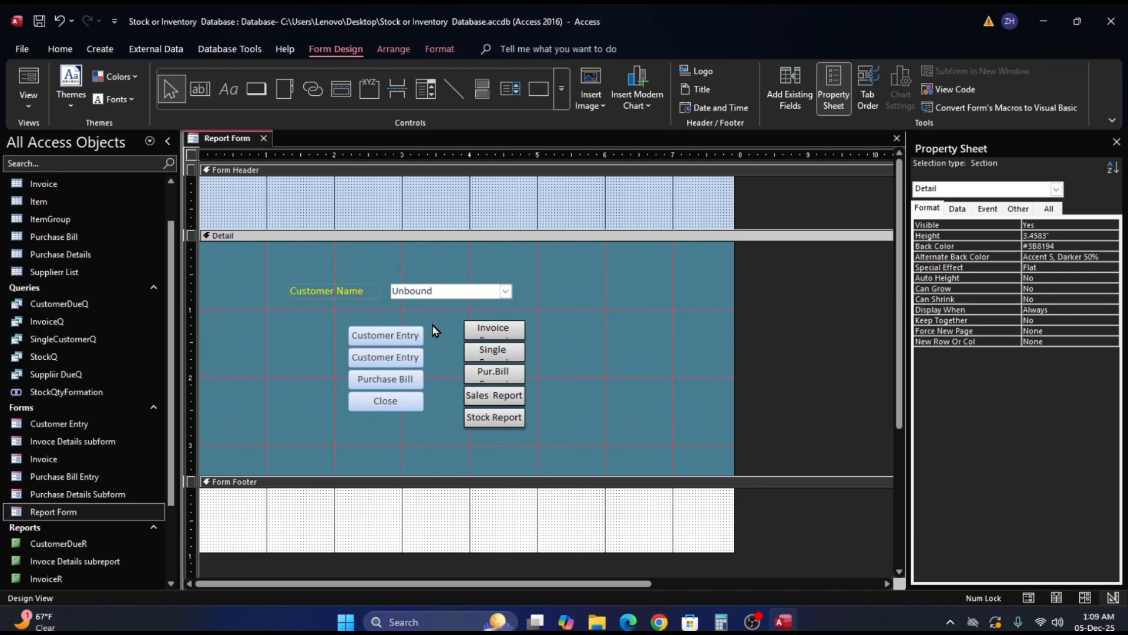
Move the entry button stack to about 1.08 inches and the report button stack to about 4.29 inches from the form's left edge
left_click_drag(433, 326, 344, 425)
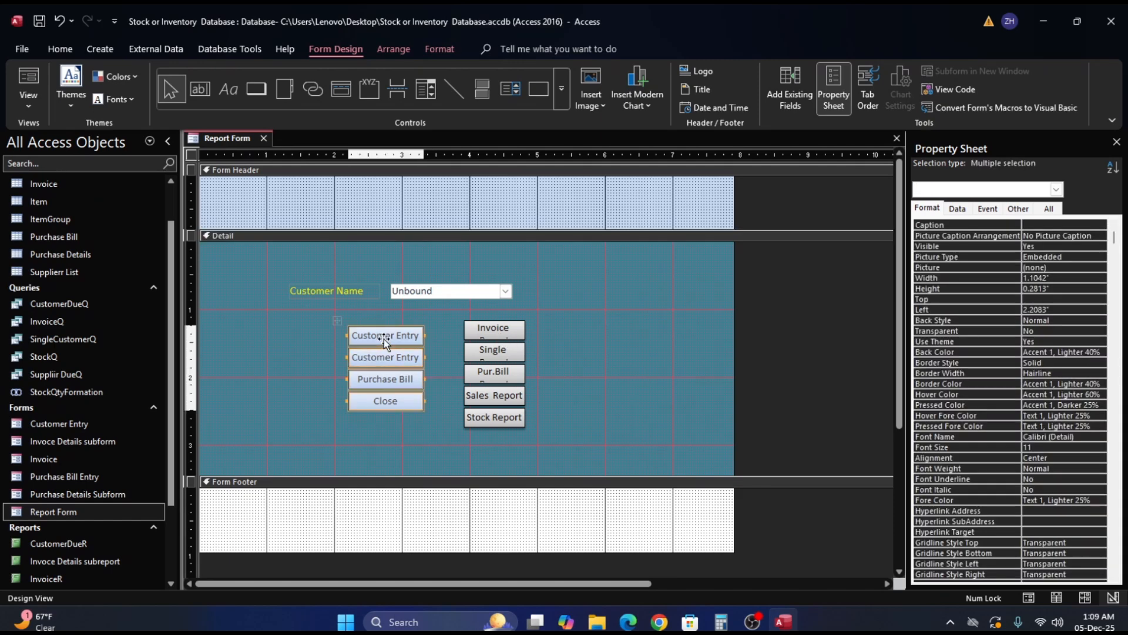
left_click_drag(383, 340, 305, 346)
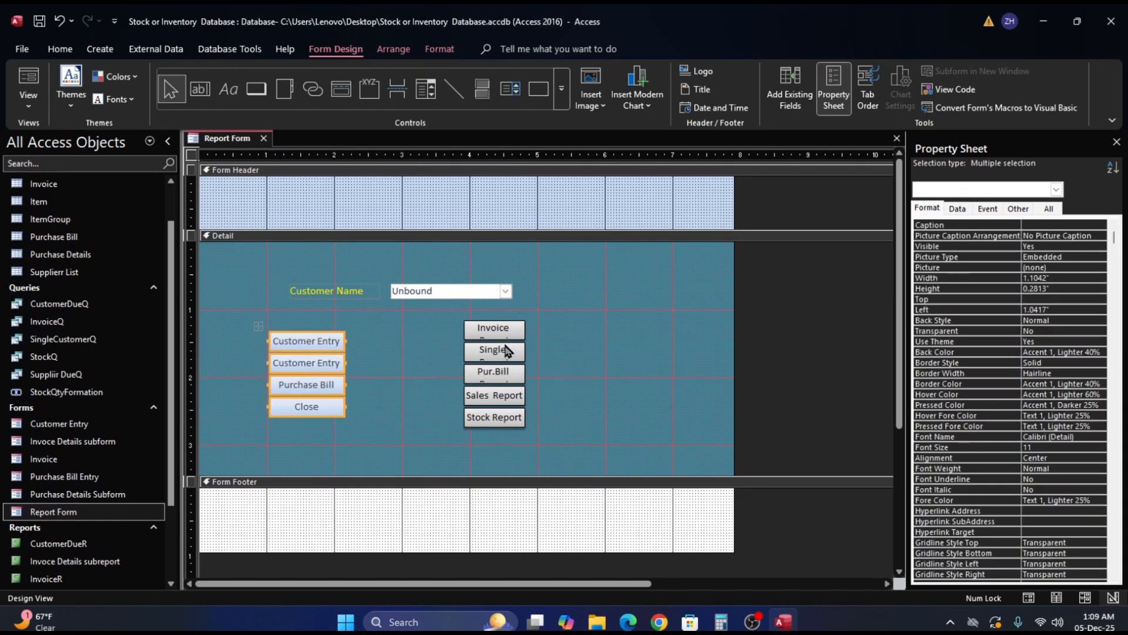
left_click_drag(456, 321, 525, 419)
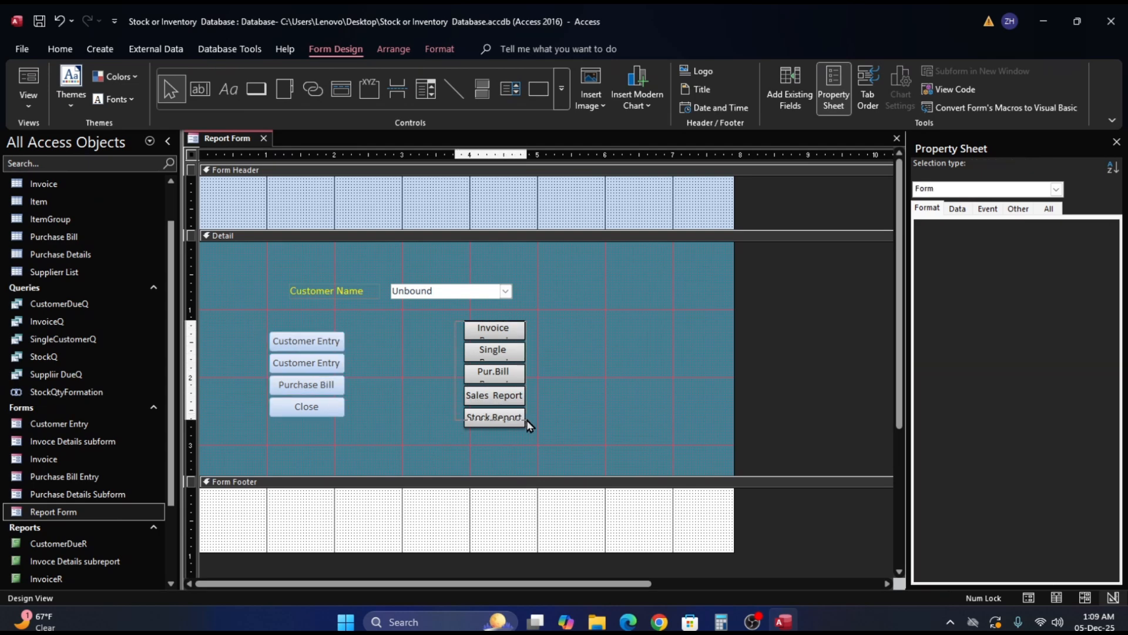
left_click_drag(483, 340, 508, 334)
left_click_drag(354, 331, 262, 433)
left_click_drag(298, 369, 300, 355)
left_click(405, 386)
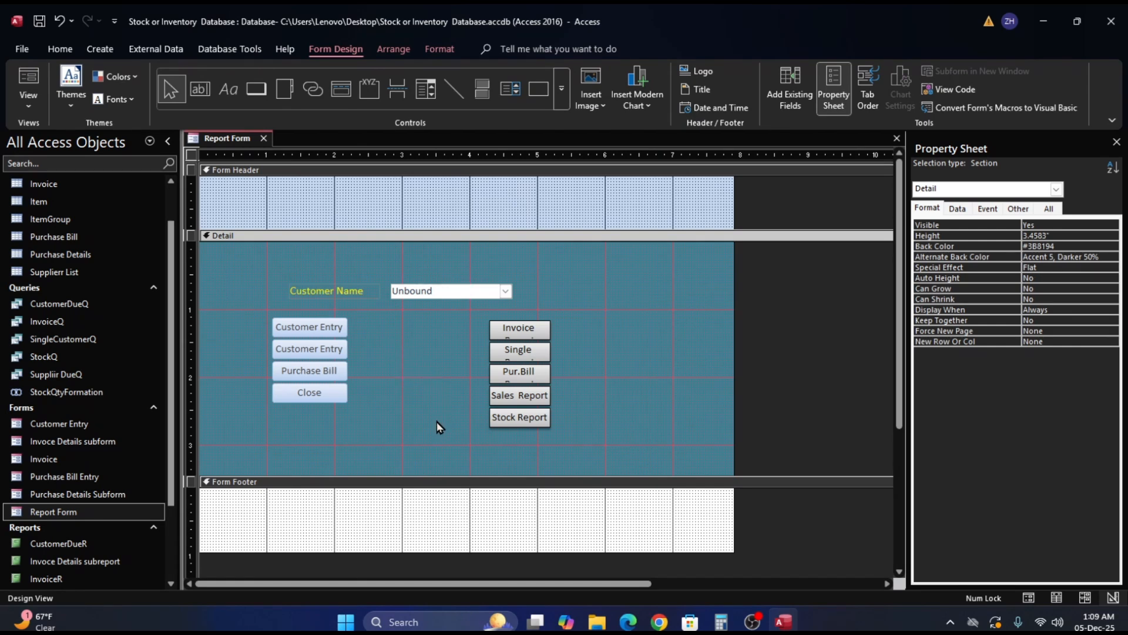
Apply the purple Accent 4 Quick Style from the last style row to the four entry and Close buttons
left_click_drag(350, 317, 267, 434)
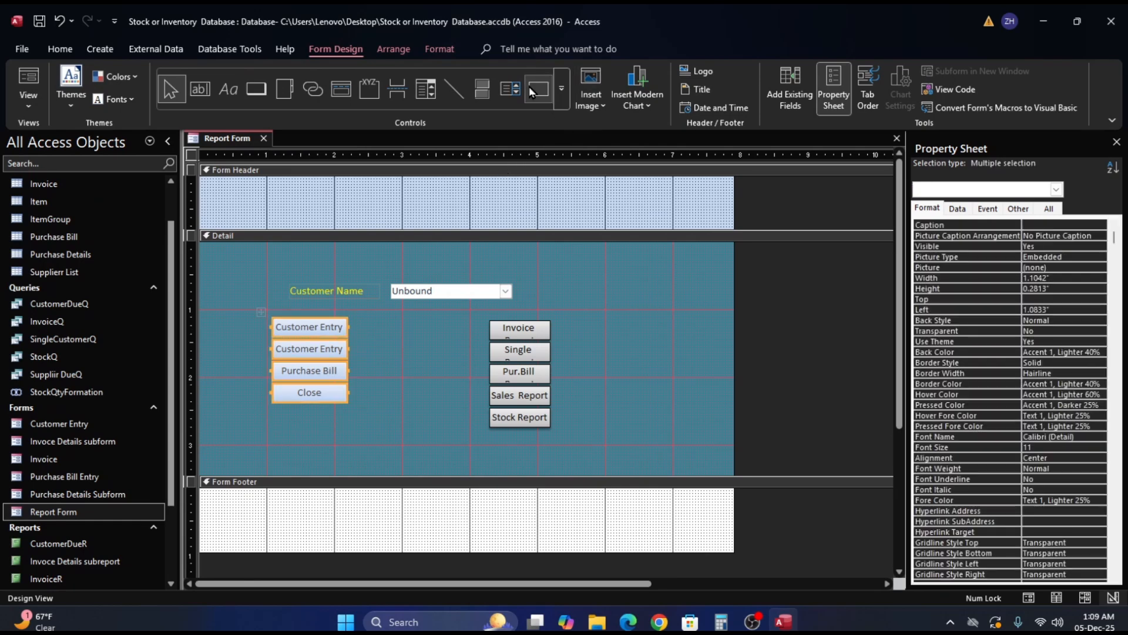
left_click(442, 50)
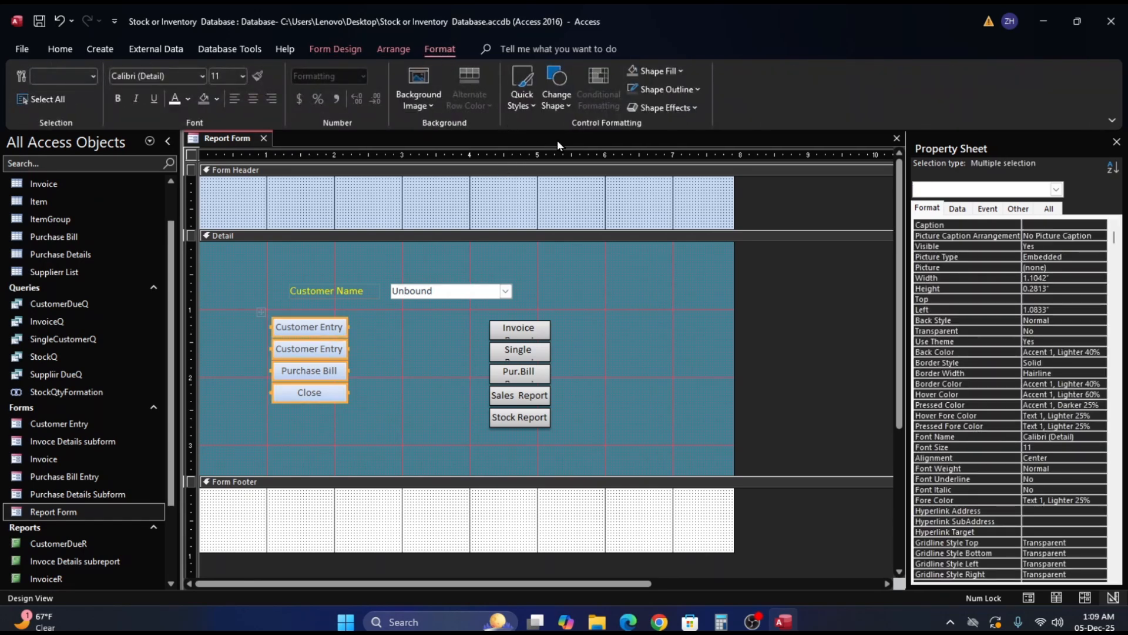
left_click(531, 108)
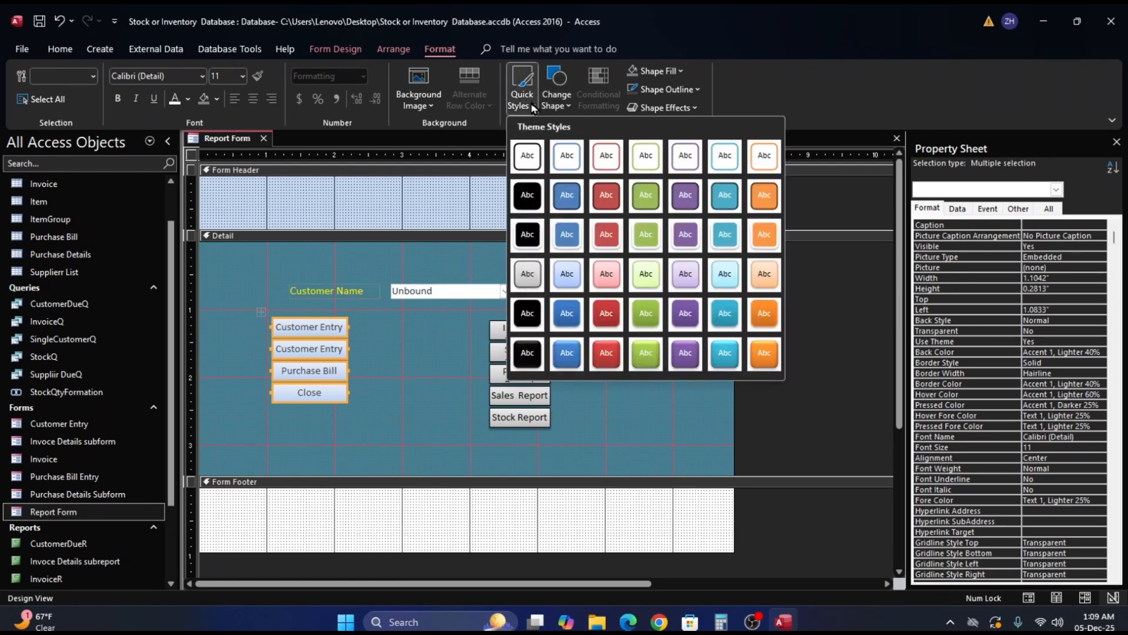
left_click(686, 353)
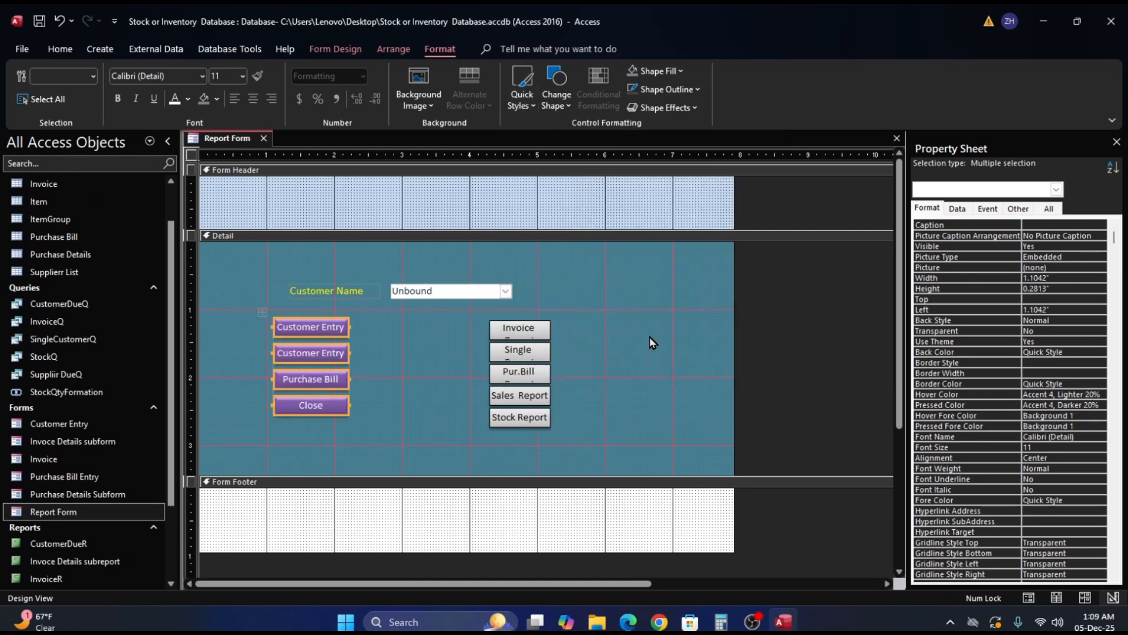
Apply the teal Accent 5 Quick Style from the fifth style row to the five report buttons, and deselect them
left_click_drag(553, 317, 500, 473)
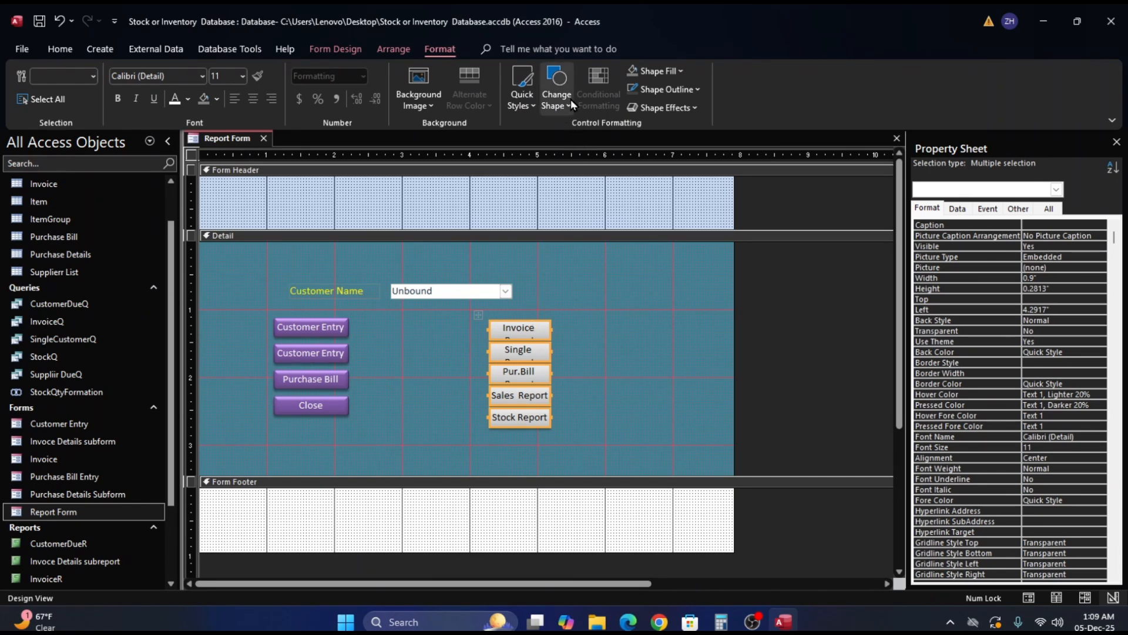
left_click(528, 105)
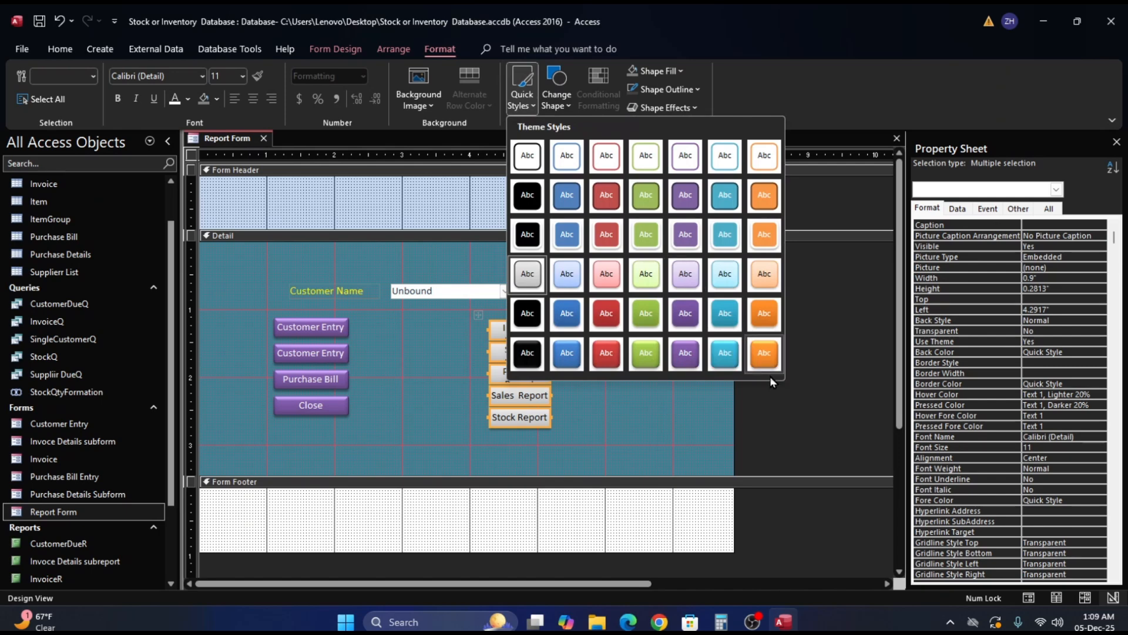
left_click(728, 316)
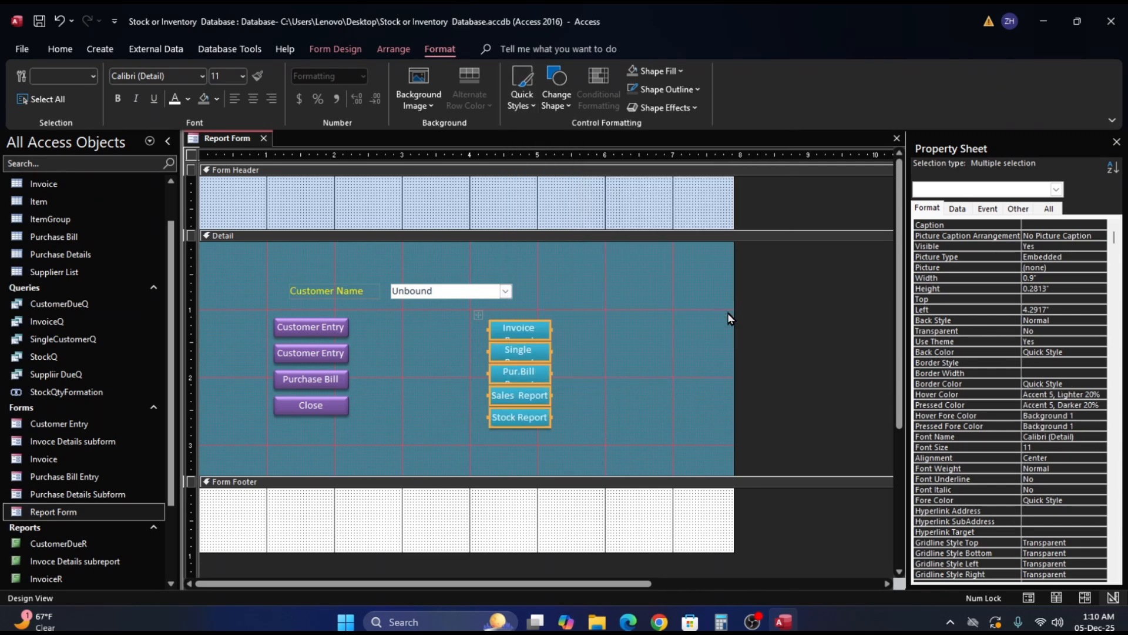
left_click(600, 352)
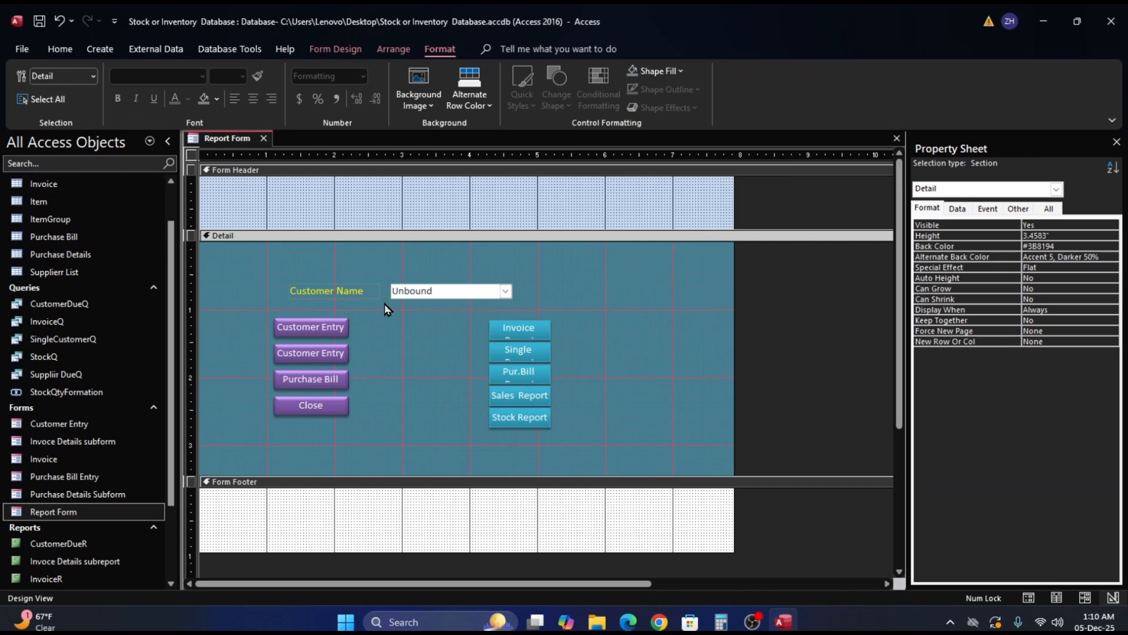
Show the dashboard in Form View and choose the first customer in the Customer Name list
left_click(68, 52)
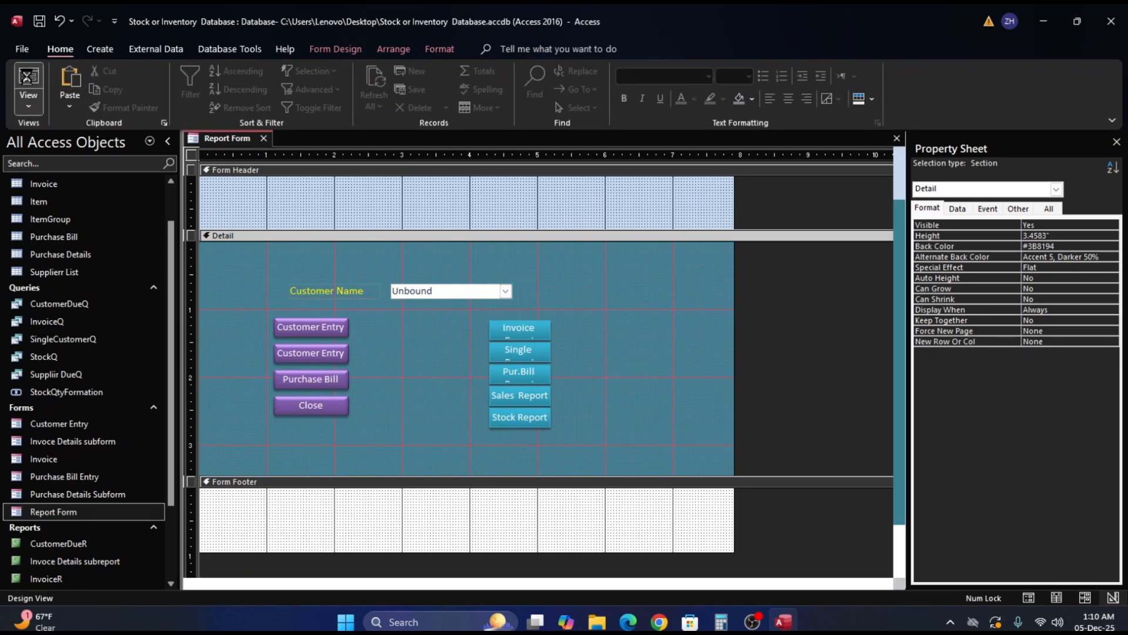
left_click(28, 82)
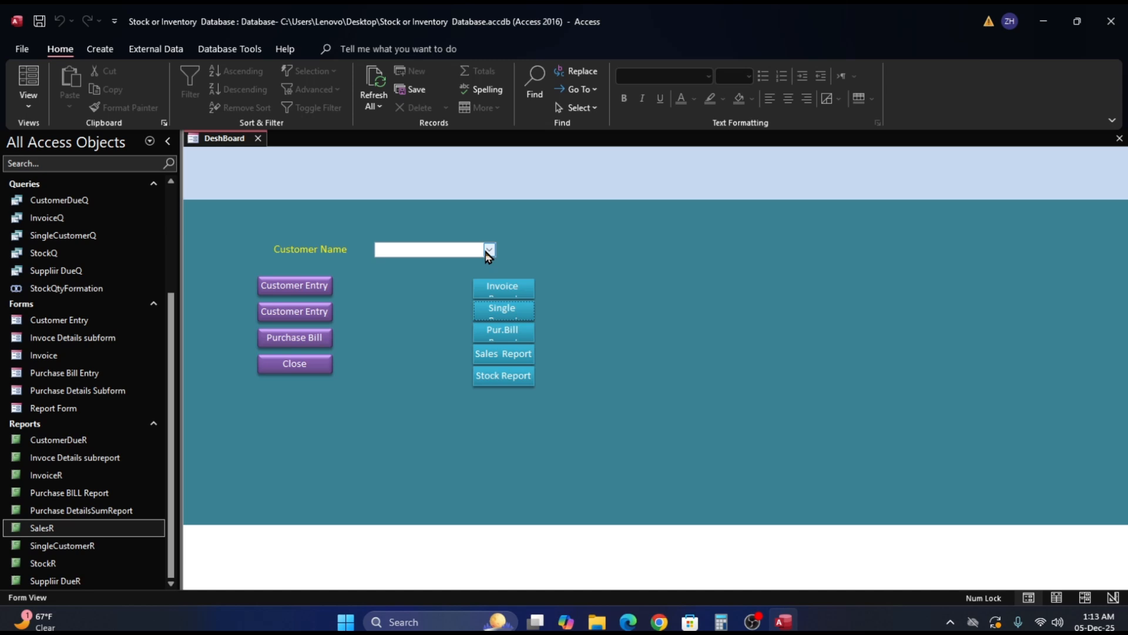
left_click(489, 249)
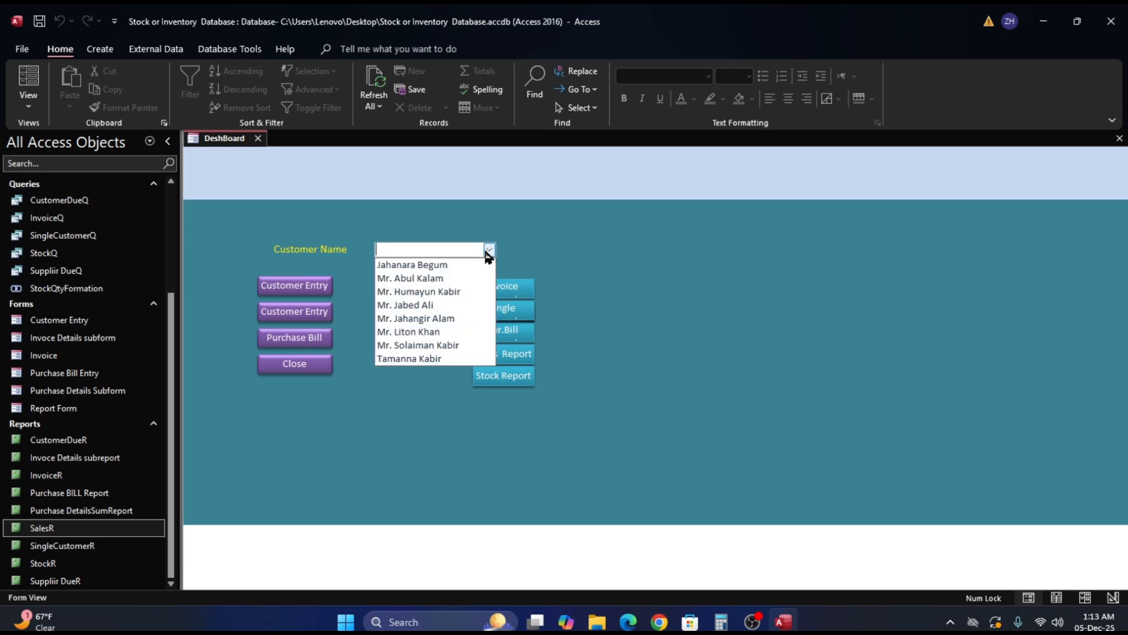
left_click(458, 265)
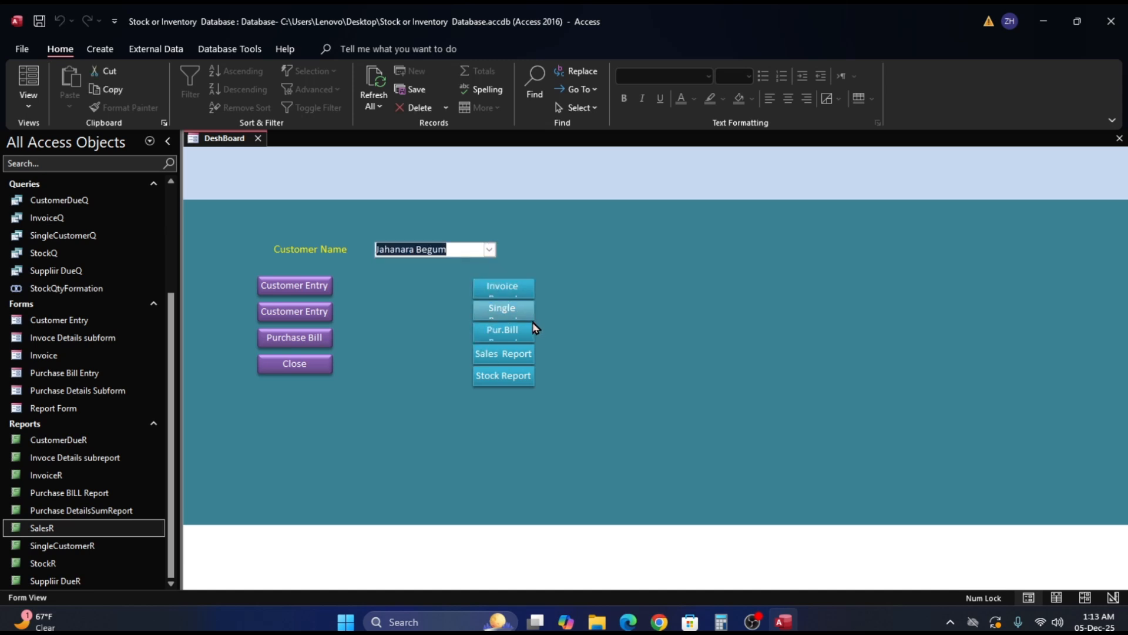
Preview the single customer report for the period 19/11/25 to 19/11/25, examine it enlarged, and close it
left_click(519, 311)
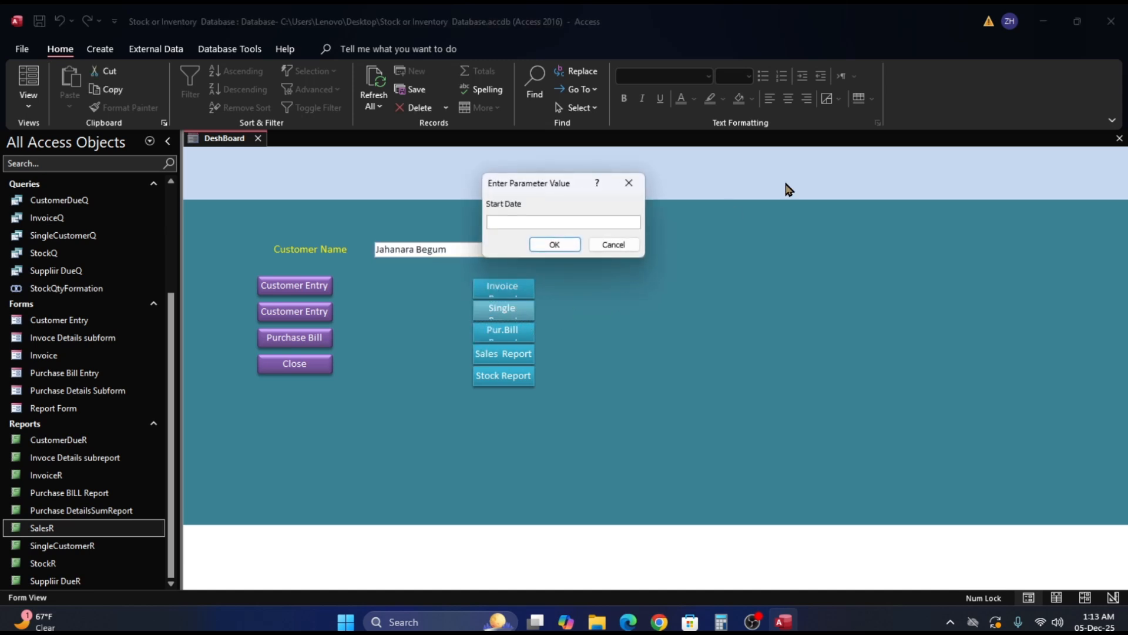
type("1")
key("Return")
type("19/11/25")
key("Return")
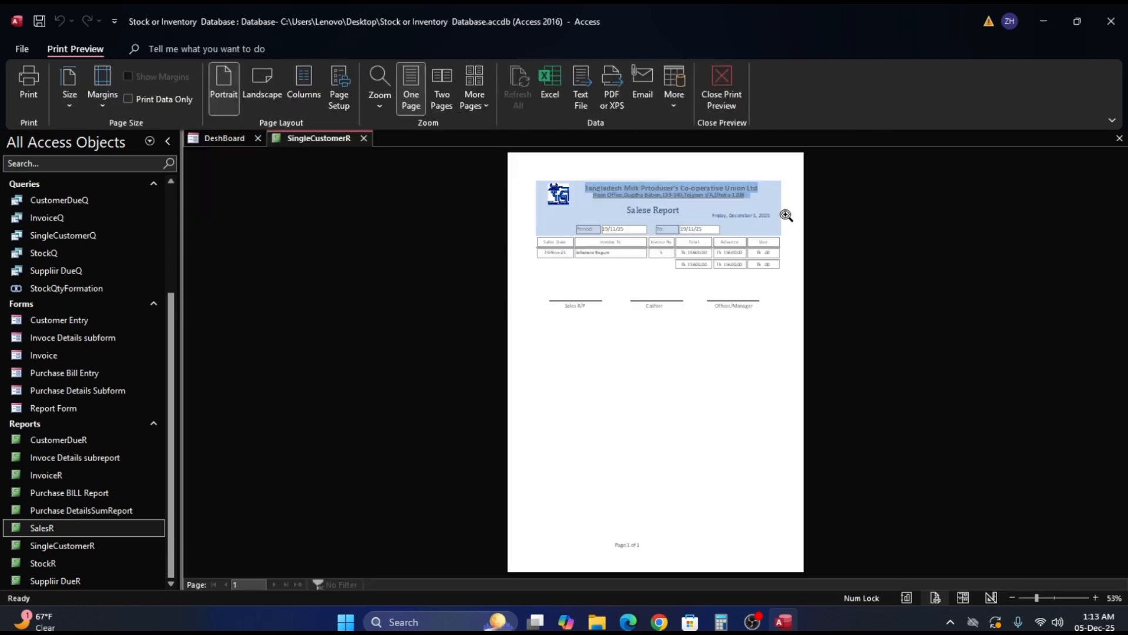
left_click(672, 220)
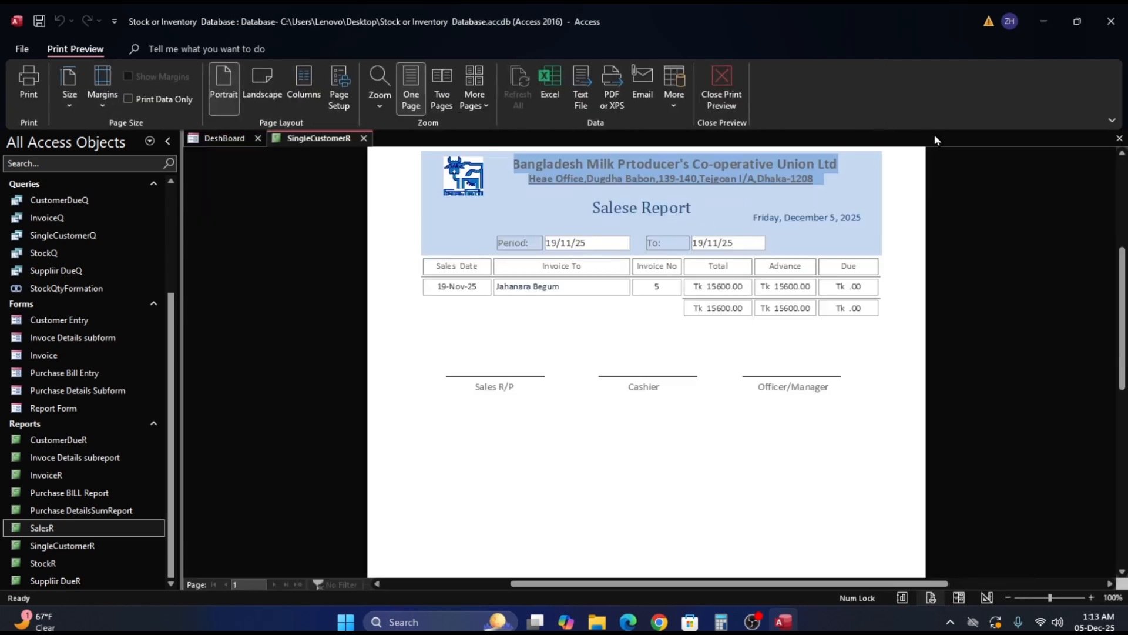
left_click(1119, 139)
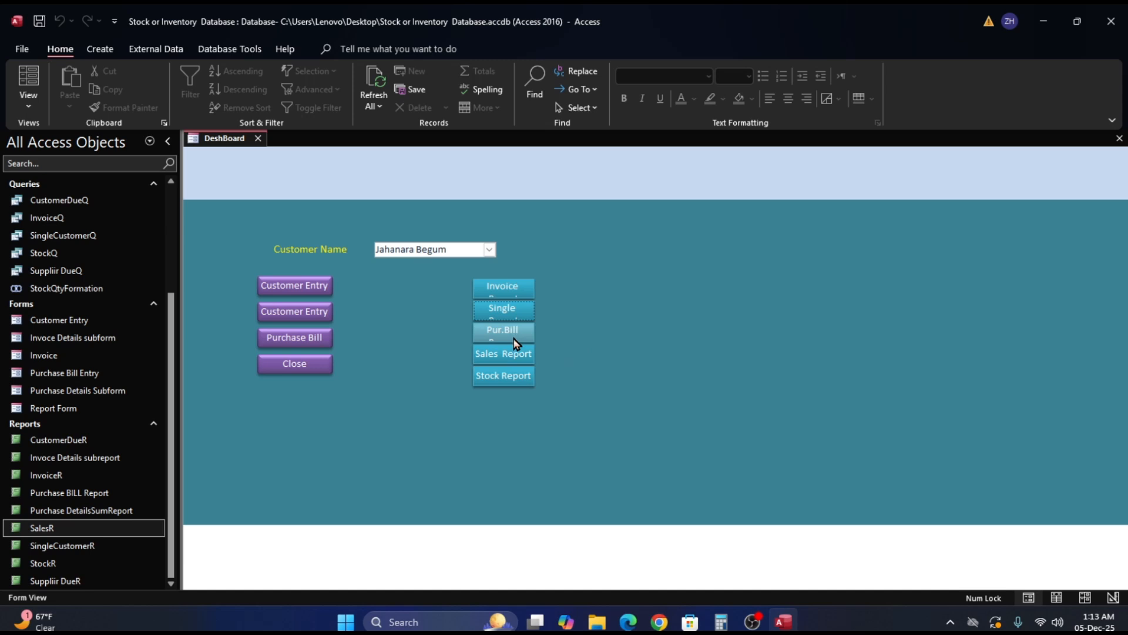
In Design View, widen the five stacked report buttons to about 1.13" so their captions fit on one line
right_click(559, 337)
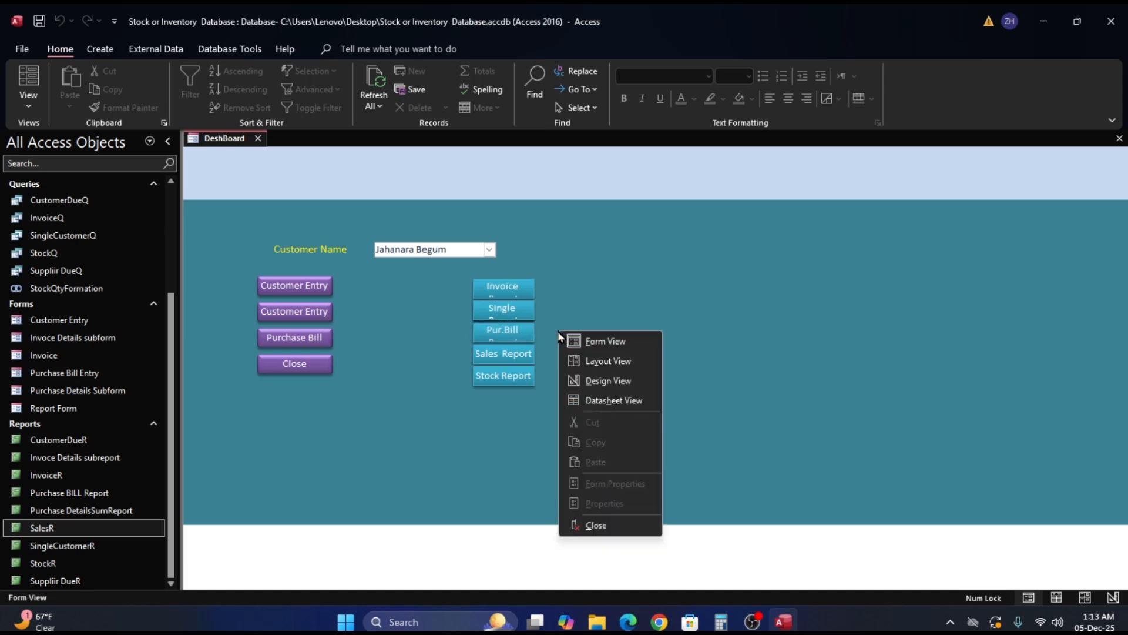
left_click(596, 382)
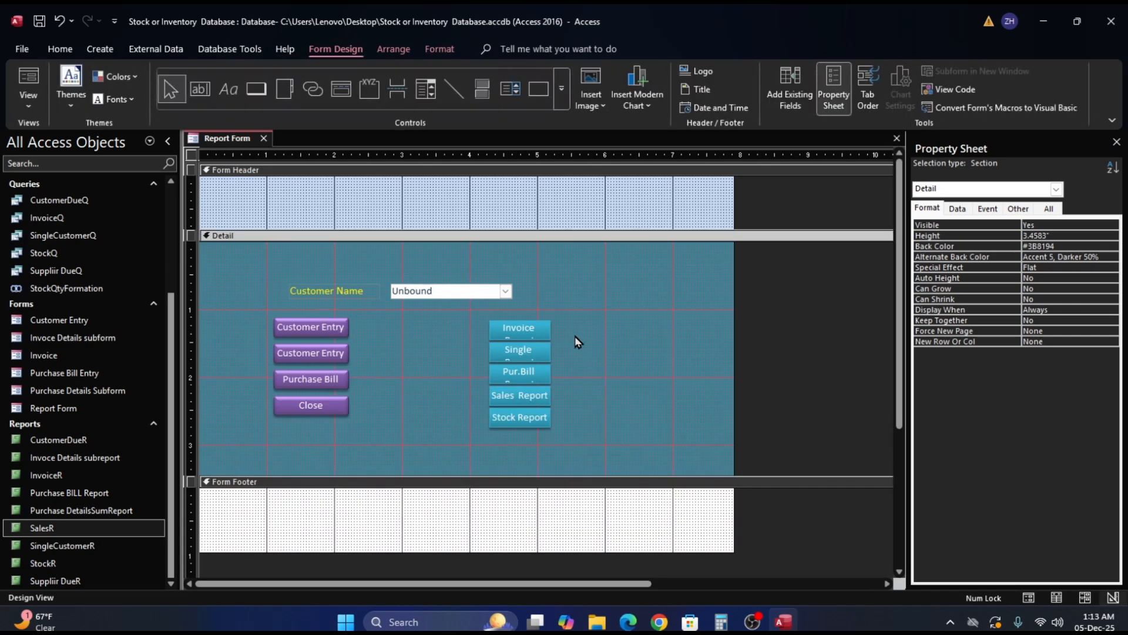
left_click_drag(567, 336, 492, 432)
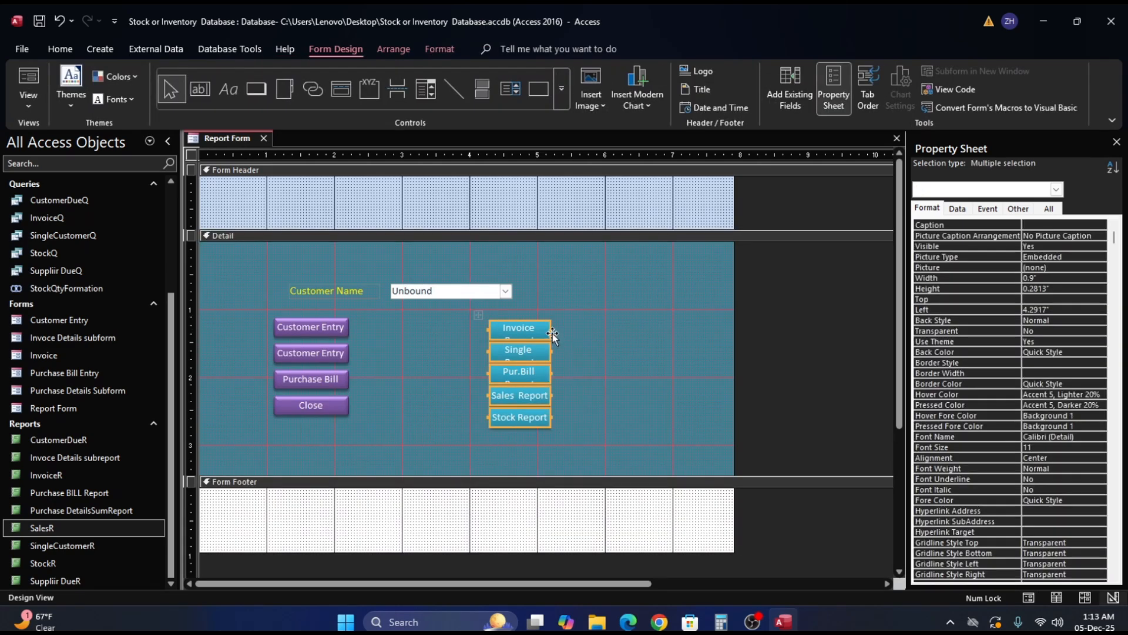
left_click_drag(551, 330, 565, 328)
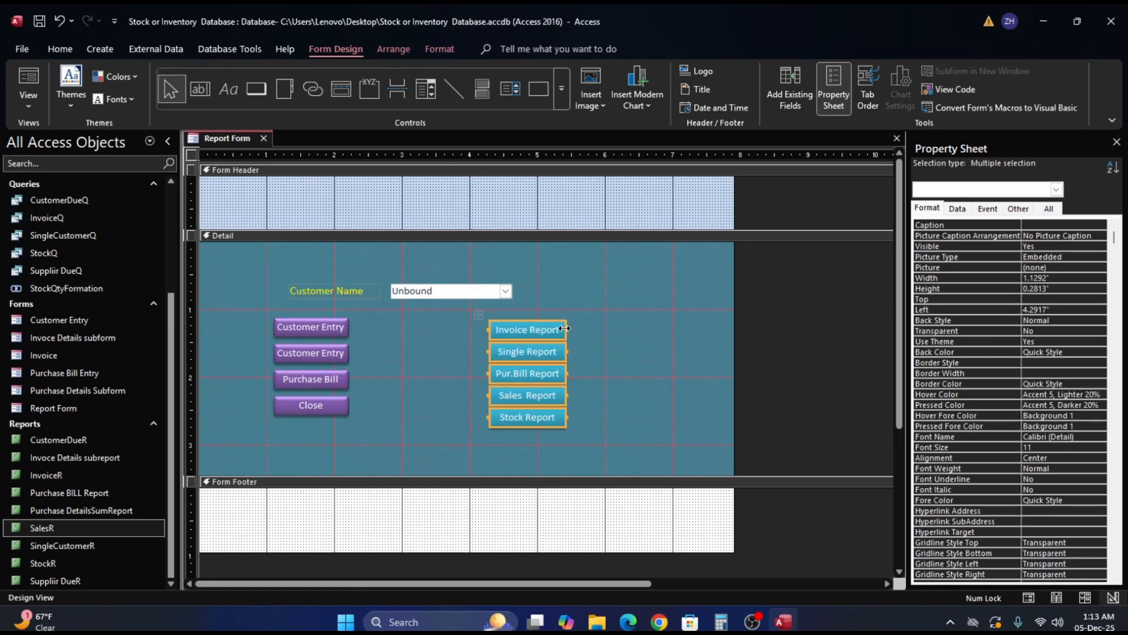
left_click(593, 351)
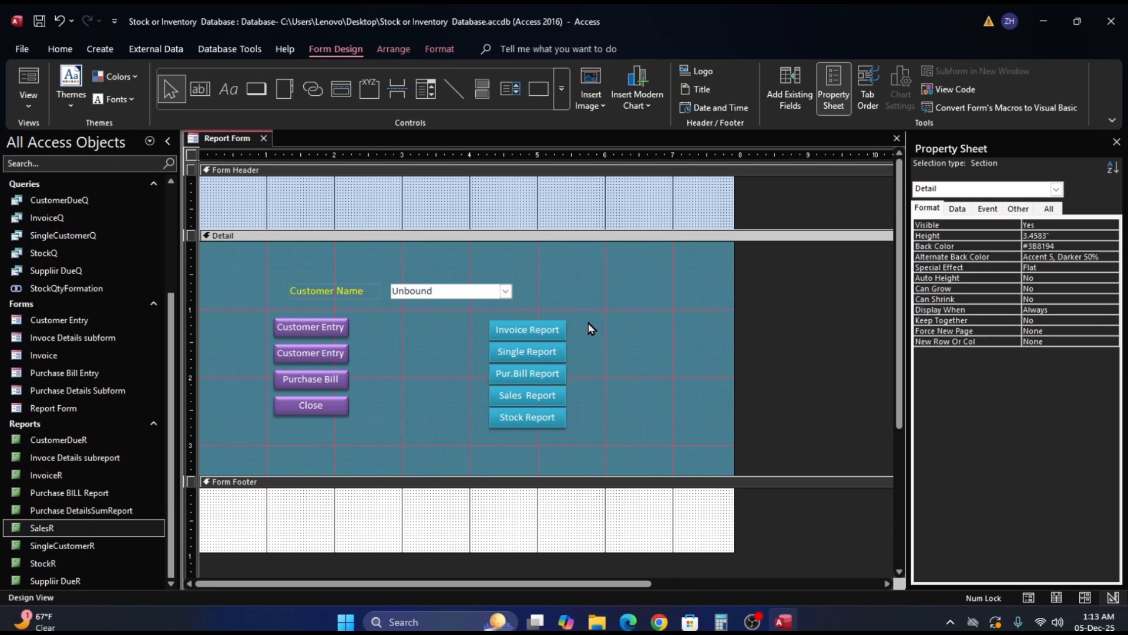
Nudge the five report buttons up slightly, level with the entry buttons, and show the dashboard in Form View
left_click_drag(589, 325, 443, 439)
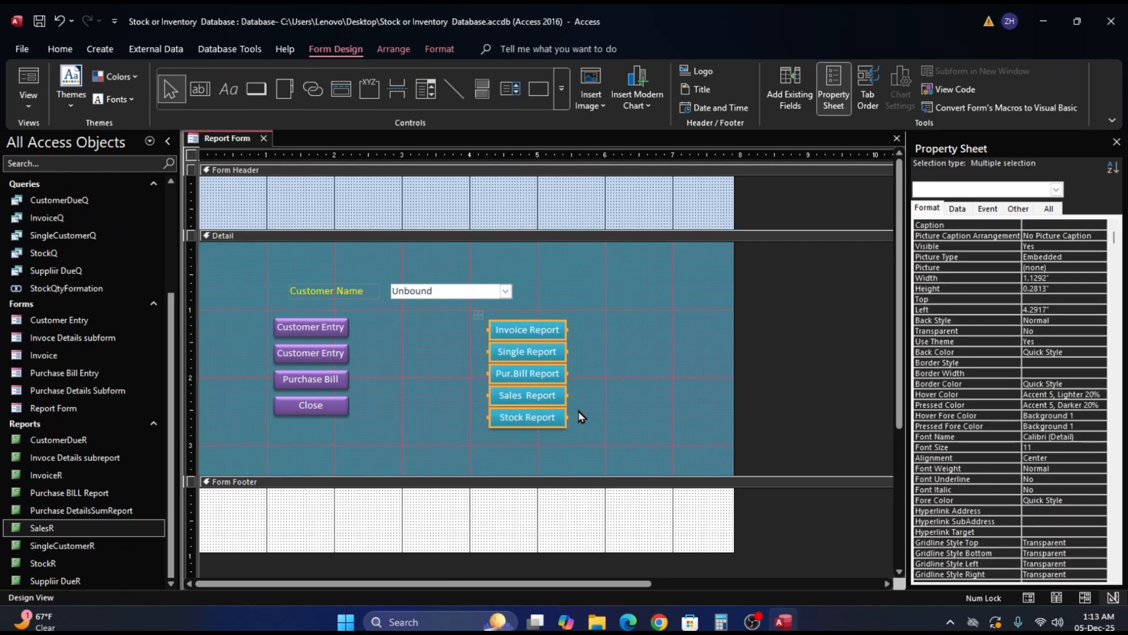
key("Up")
key("Up")
key("Up")
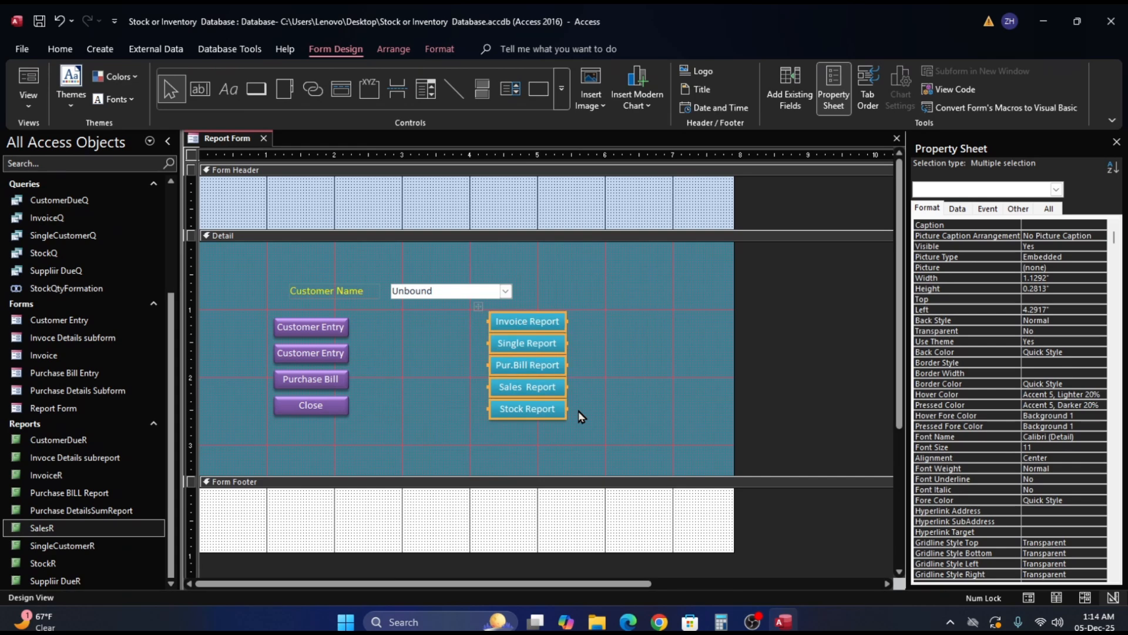
left_click(608, 421)
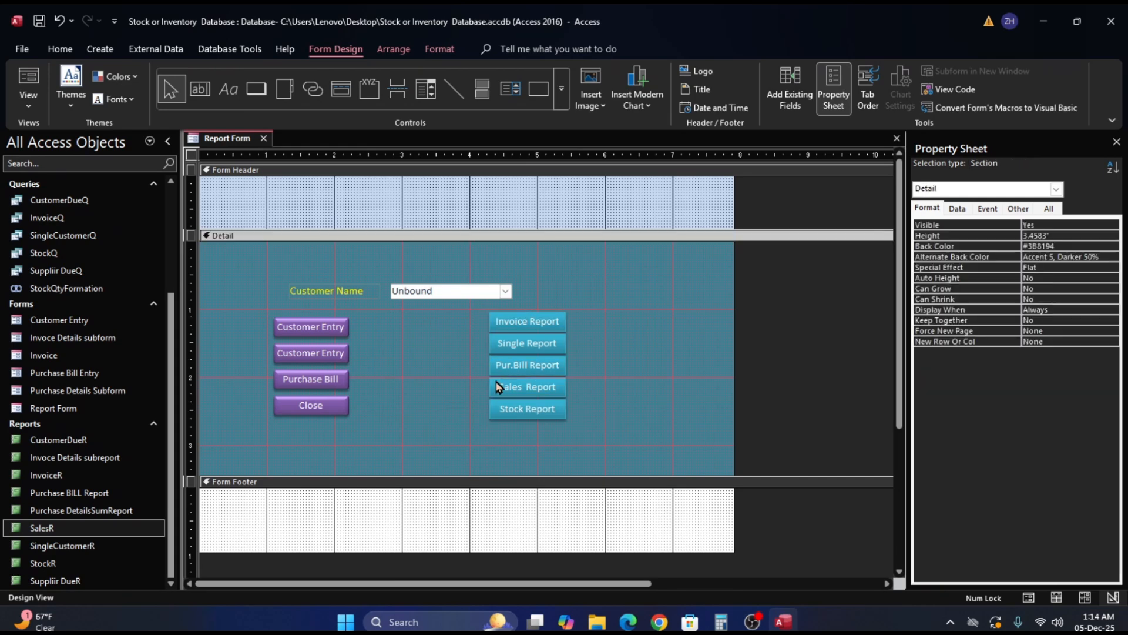
left_click(29, 73)
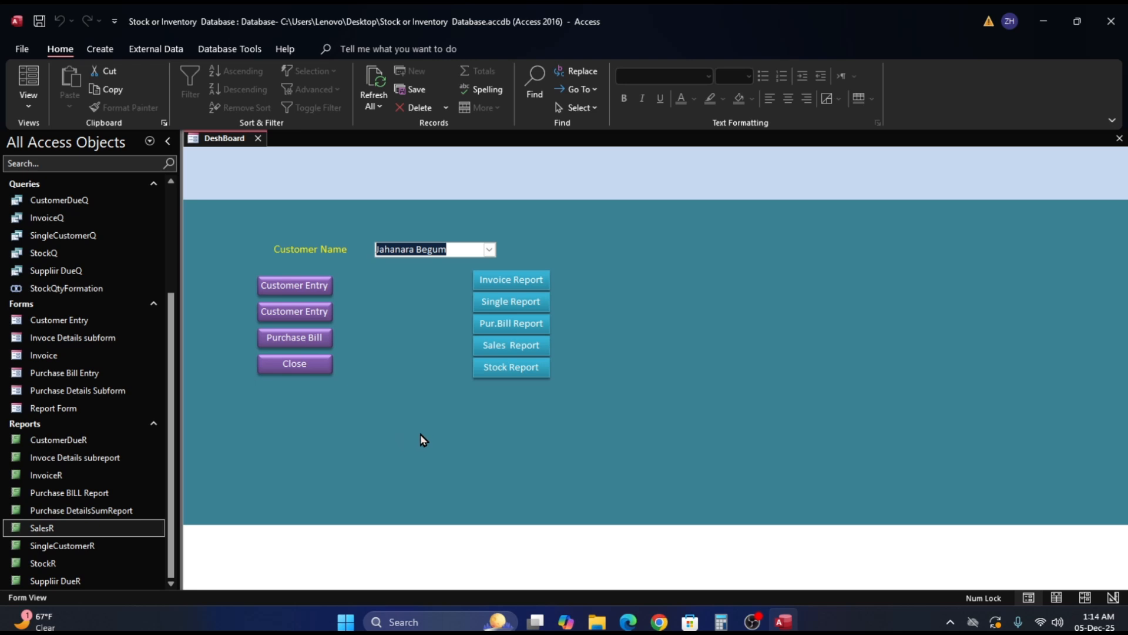
Return to Design View and delete the second, duplicate Customer Entry button
right_click(701, 396)
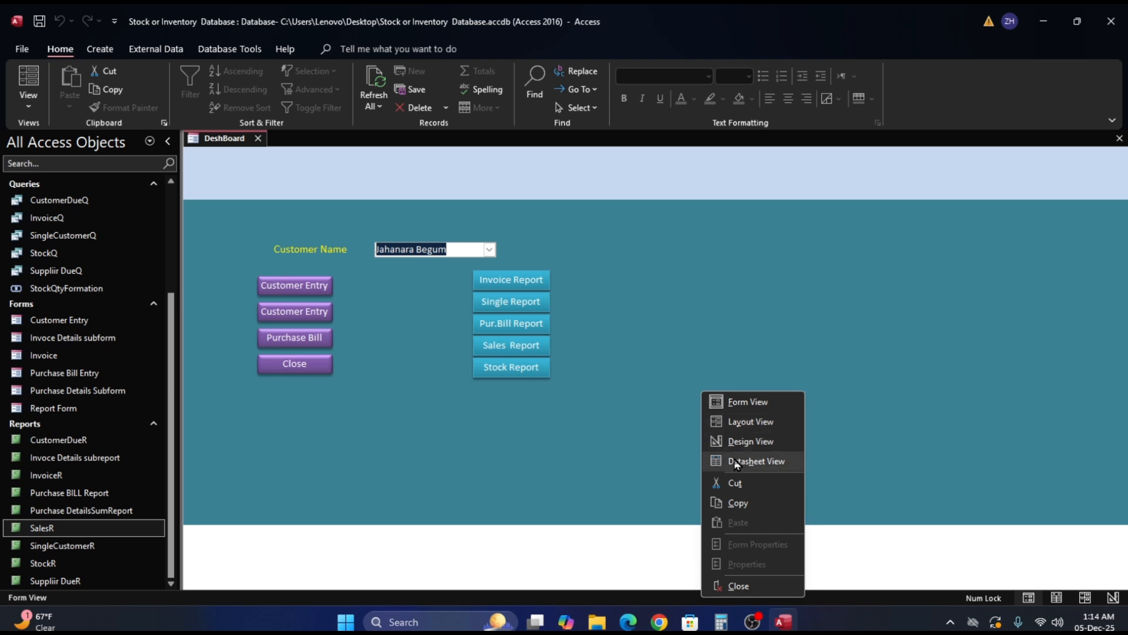
left_click(734, 440)
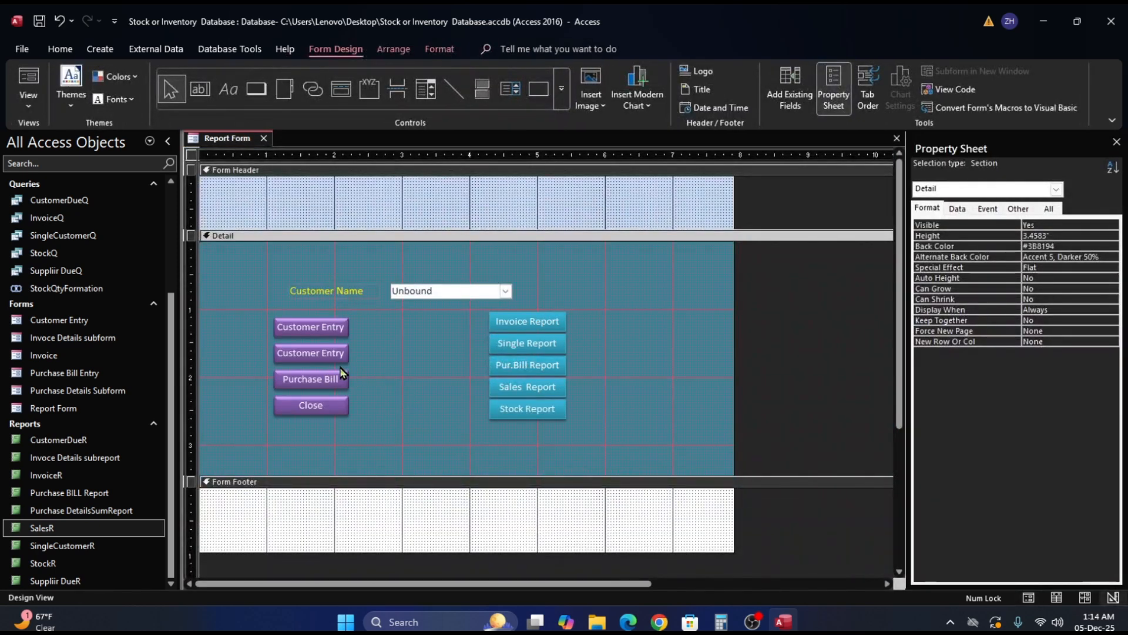
left_click(327, 359)
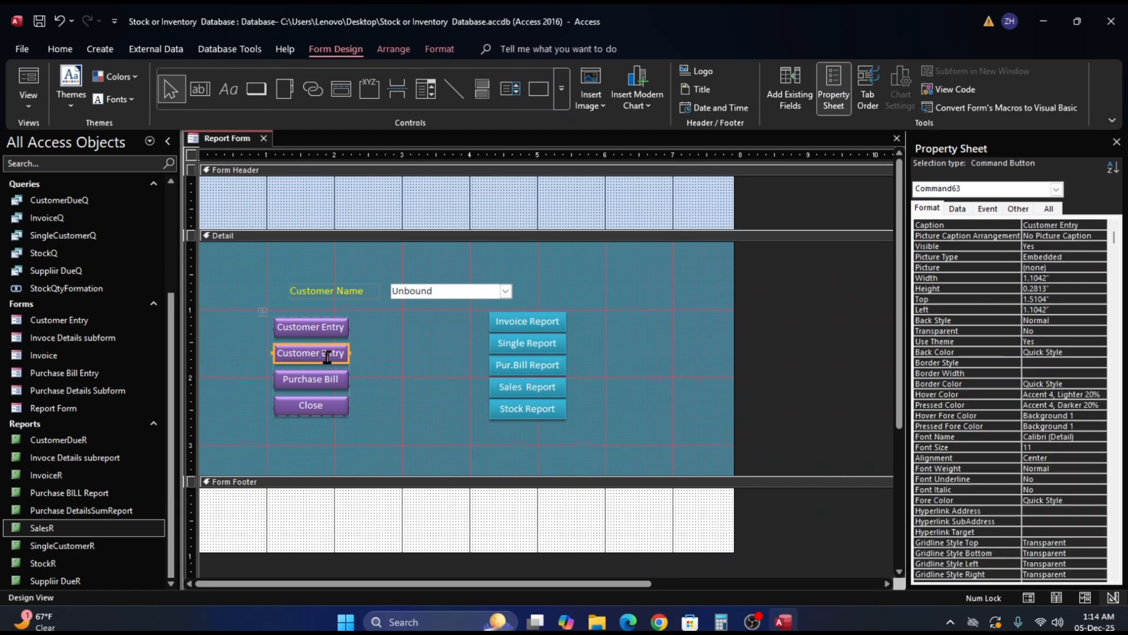
key("Delete")
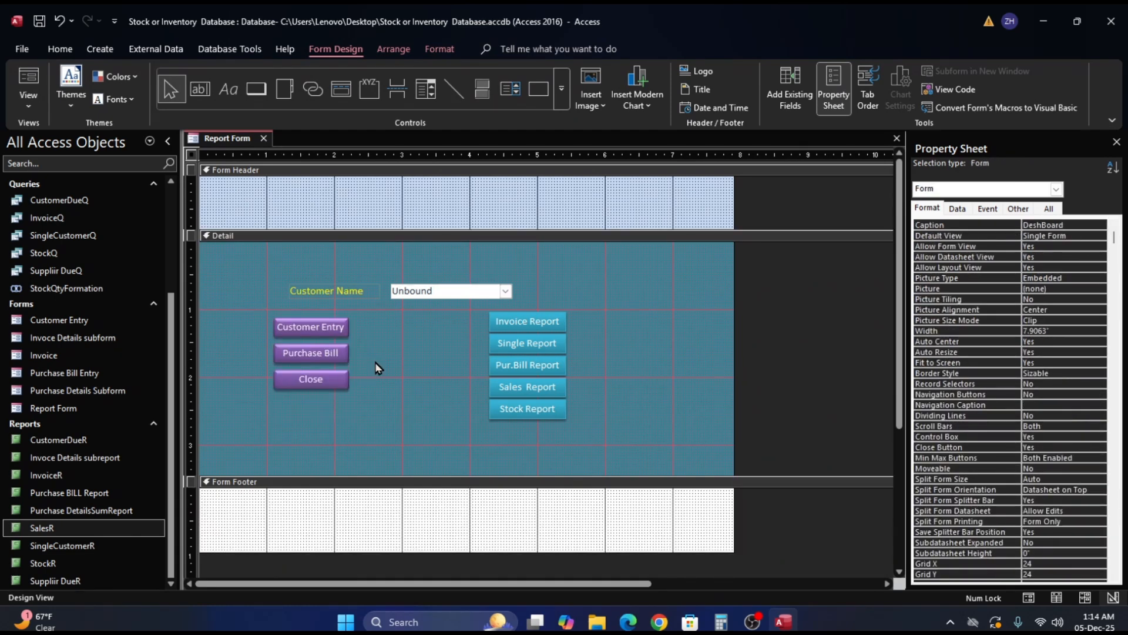
Test the remaining Customer Entry button in Form View
left_click(32, 79)
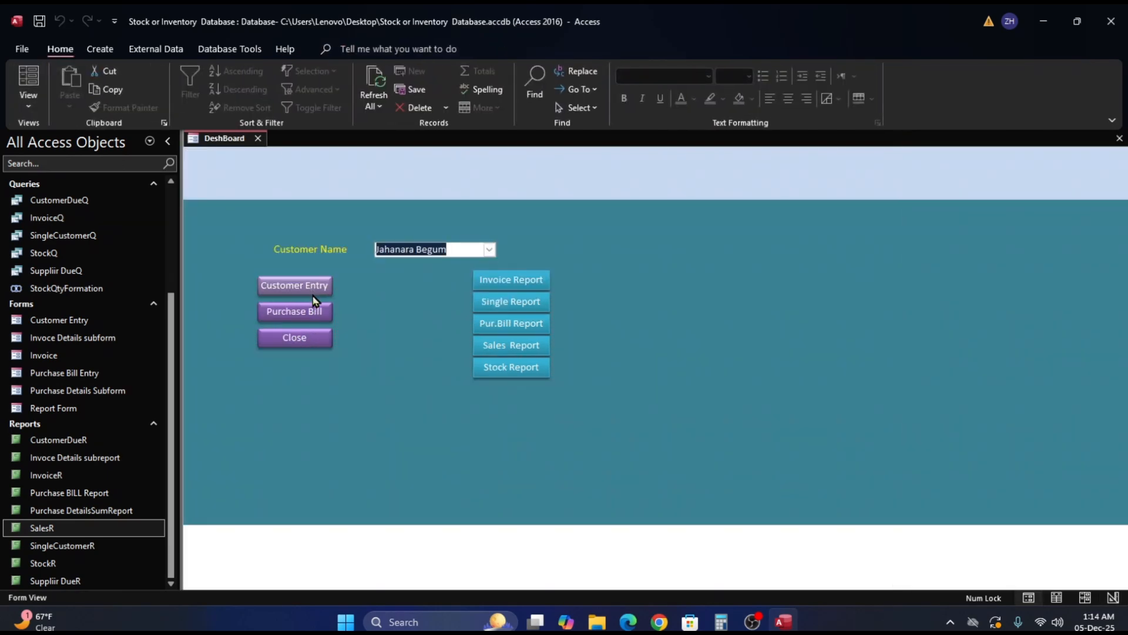
left_click(311, 291)
left_click(293, 254)
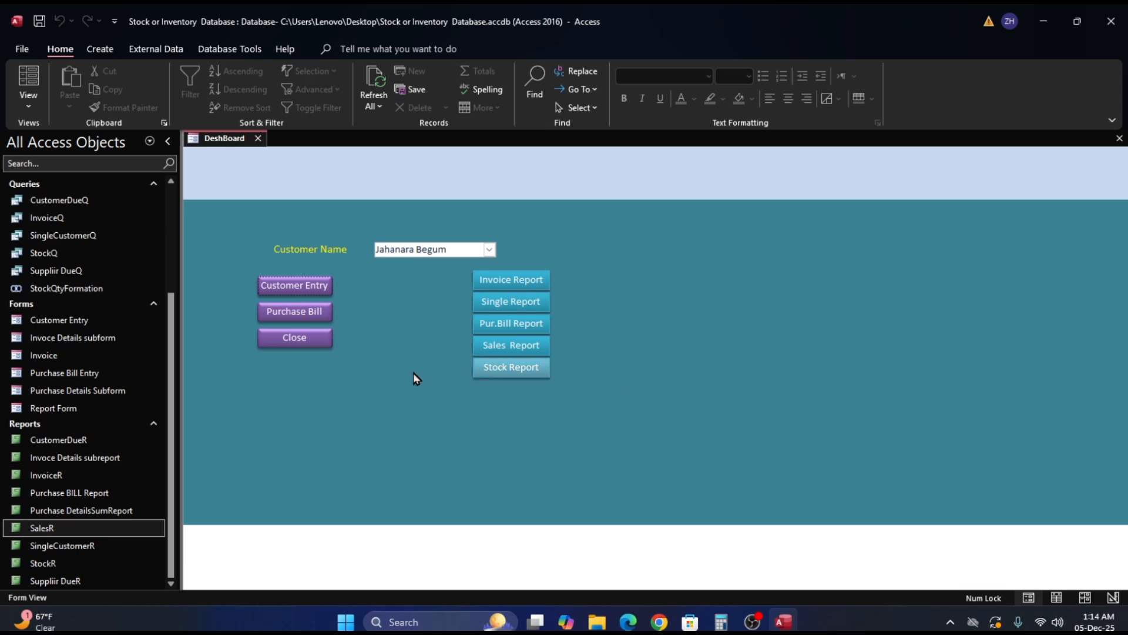
In Design View, add a command button below the Close button with the Form Operations action Open Form
right_click(388, 365)
left_click(432, 413)
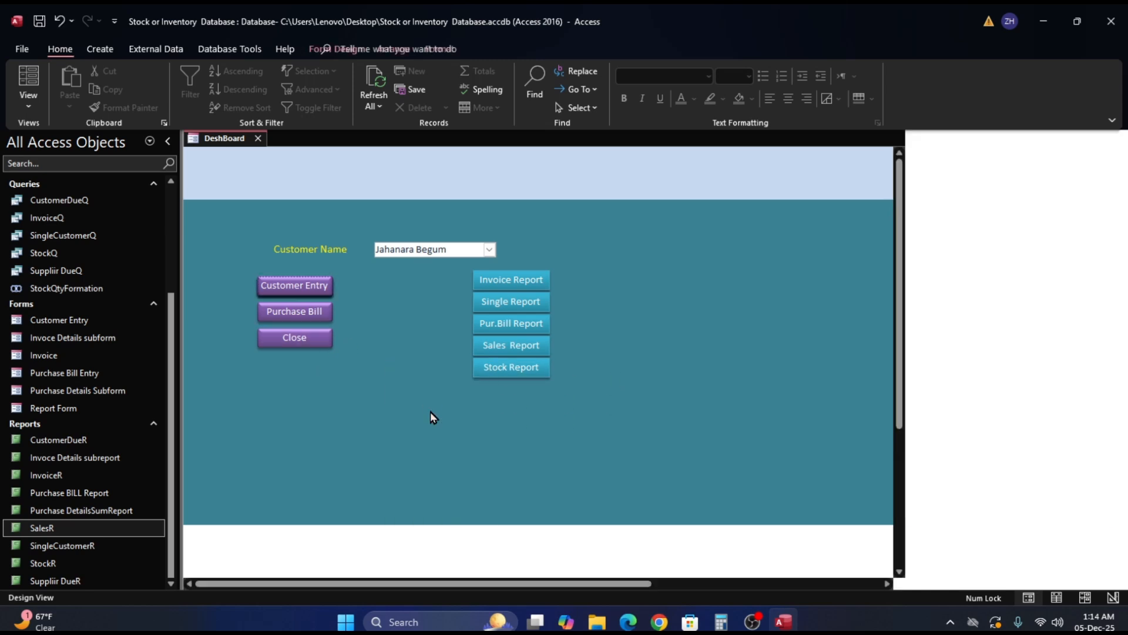
left_click(260, 97)
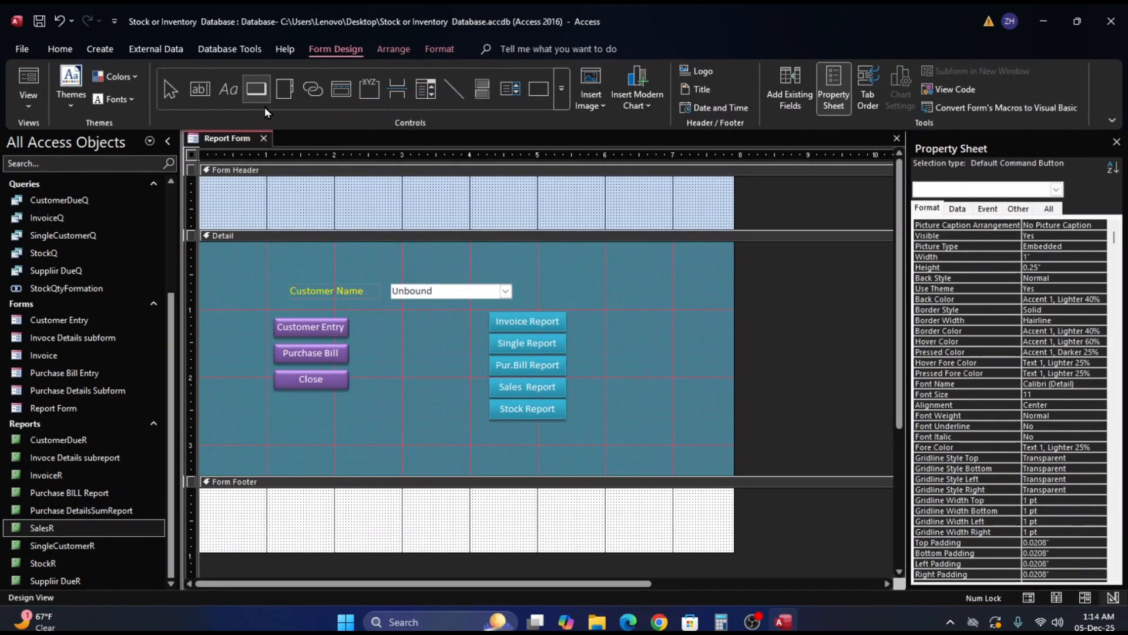
left_click_drag(292, 400, 345, 414)
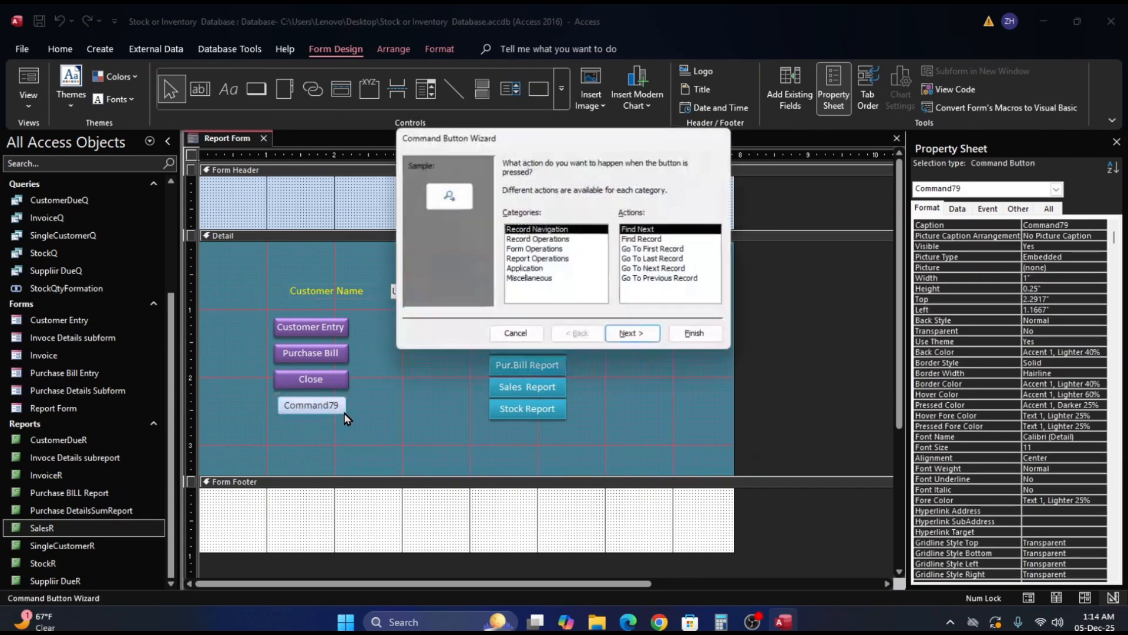
left_click(532, 249)
left_click(644, 250)
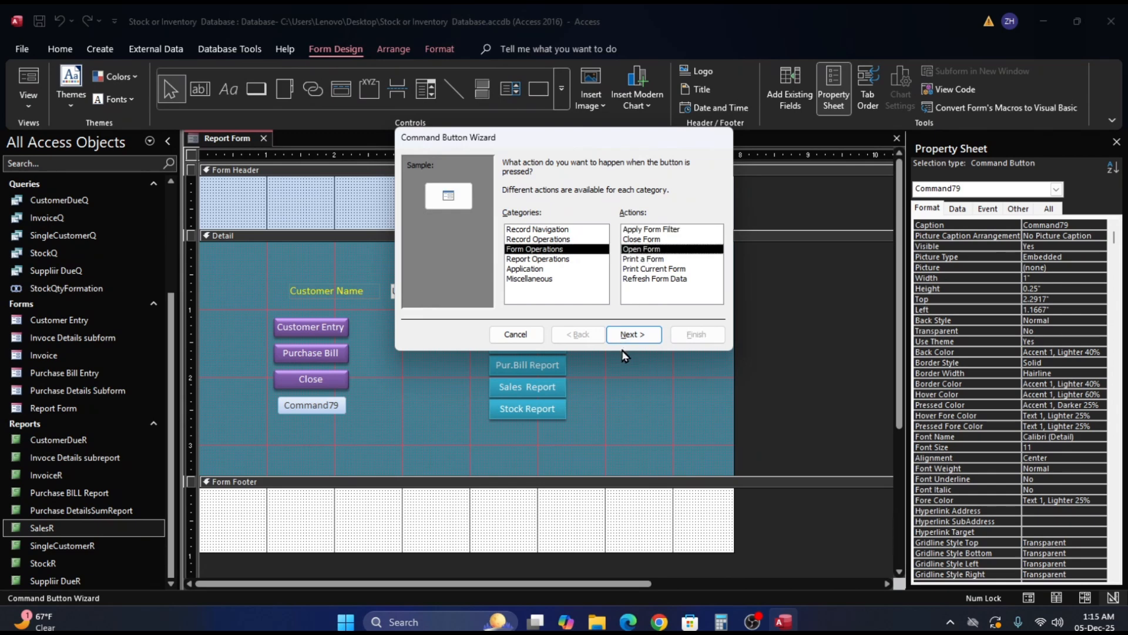
left_click(630, 335)
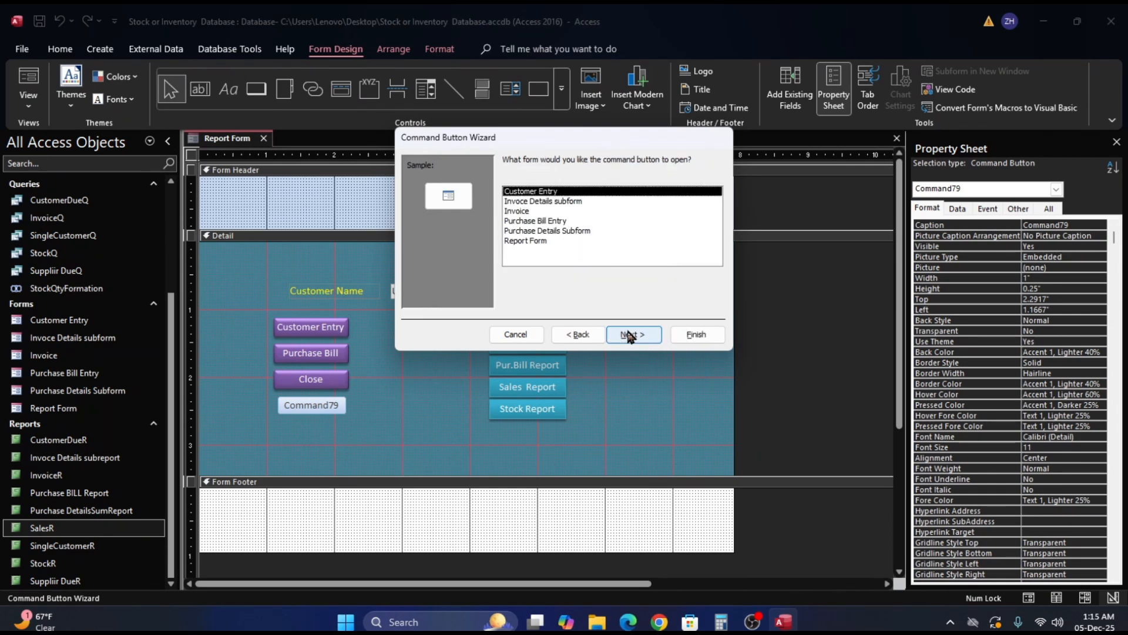
Make the new button open the Invoice form with all records, caption it Sales, and finish the wizard
left_click(520, 213)
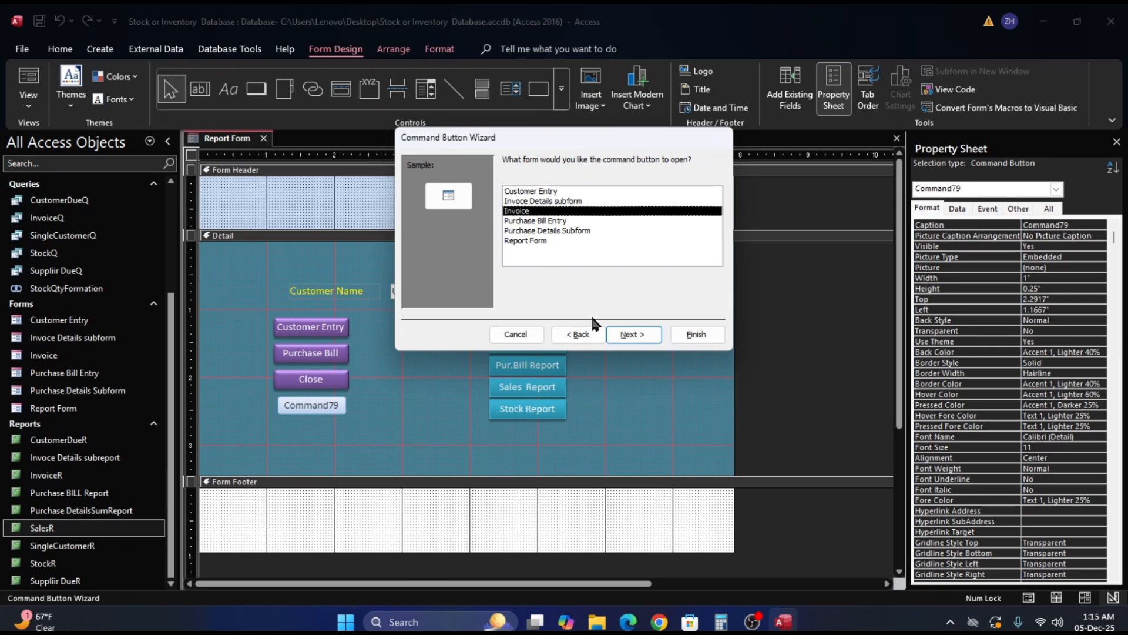
left_click(620, 340)
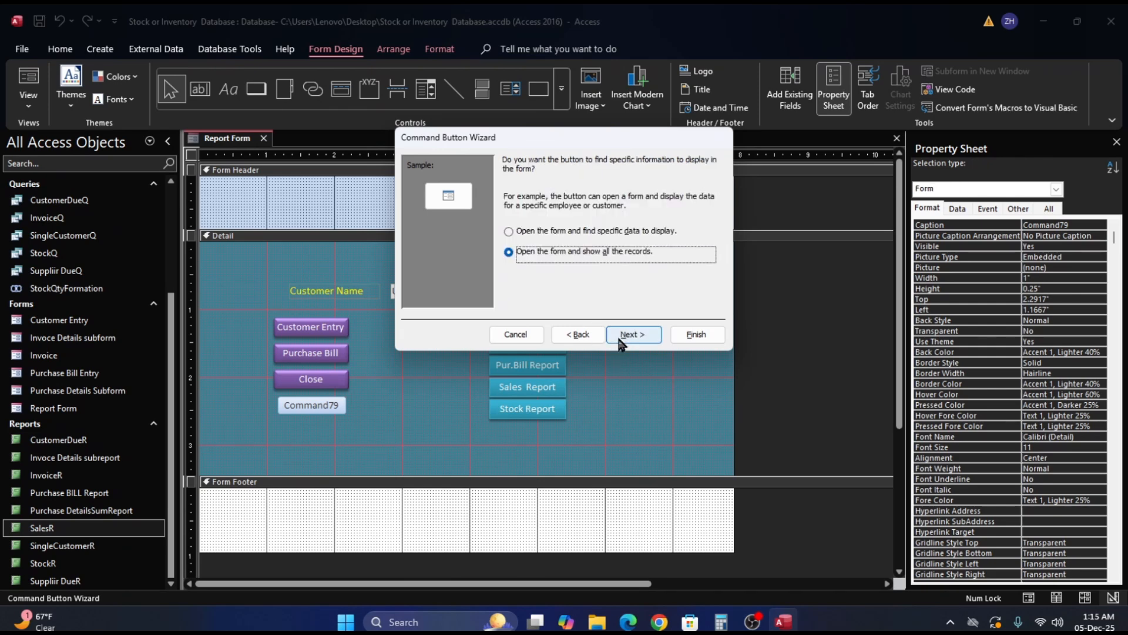
left_click(629, 343)
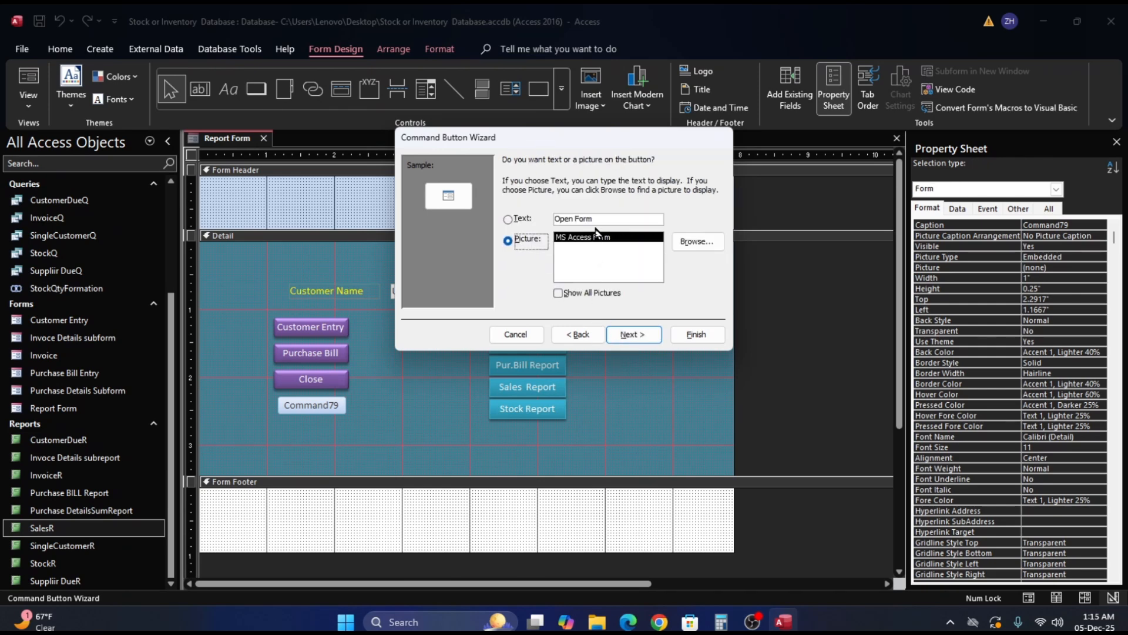
left_click_drag(597, 218, 553, 218)
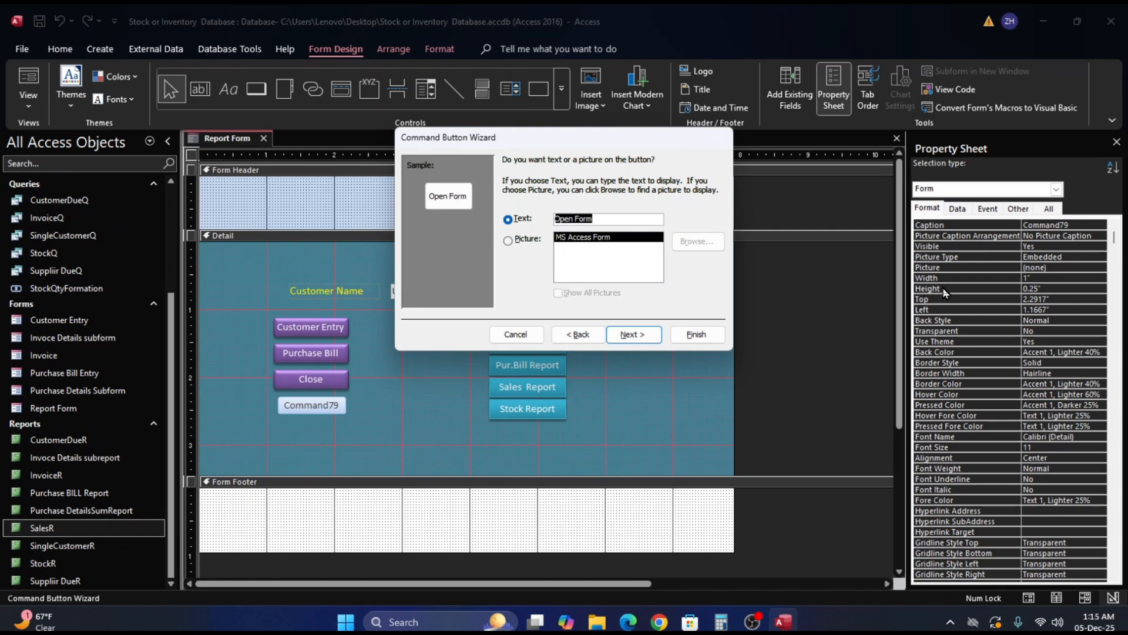
type("Sales")
left_click(634, 334)
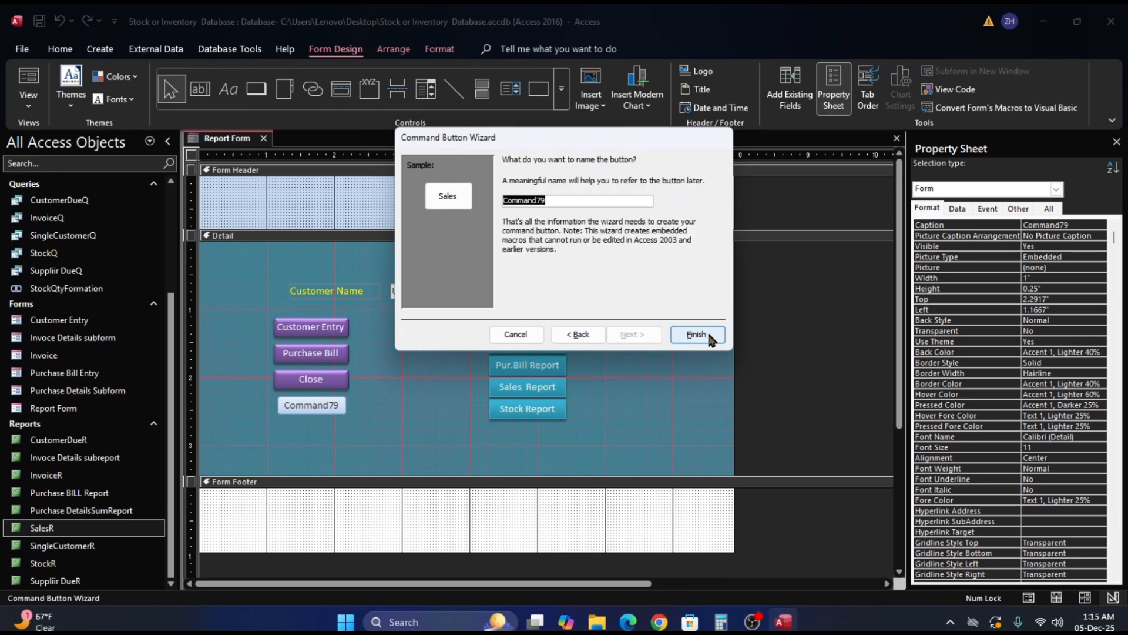
left_click(710, 336)
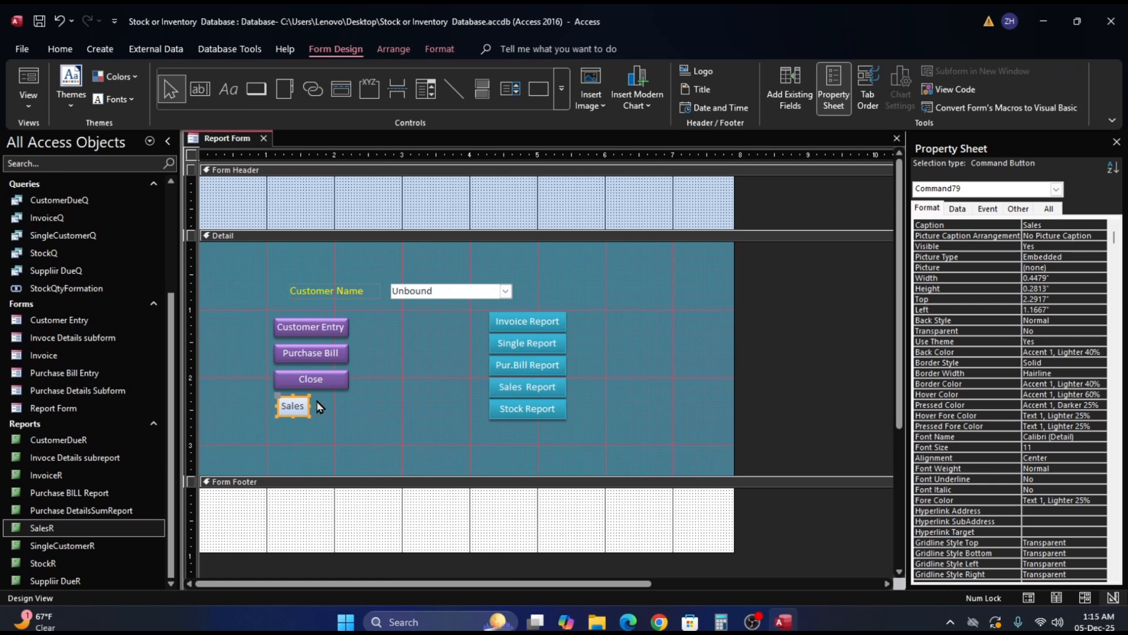
Put the Sales button into one stacked layout with the Customer Entry, Purchase Bill and Close buttons
left_click_drag(364, 318, 291, 419)
right_click(338, 383)
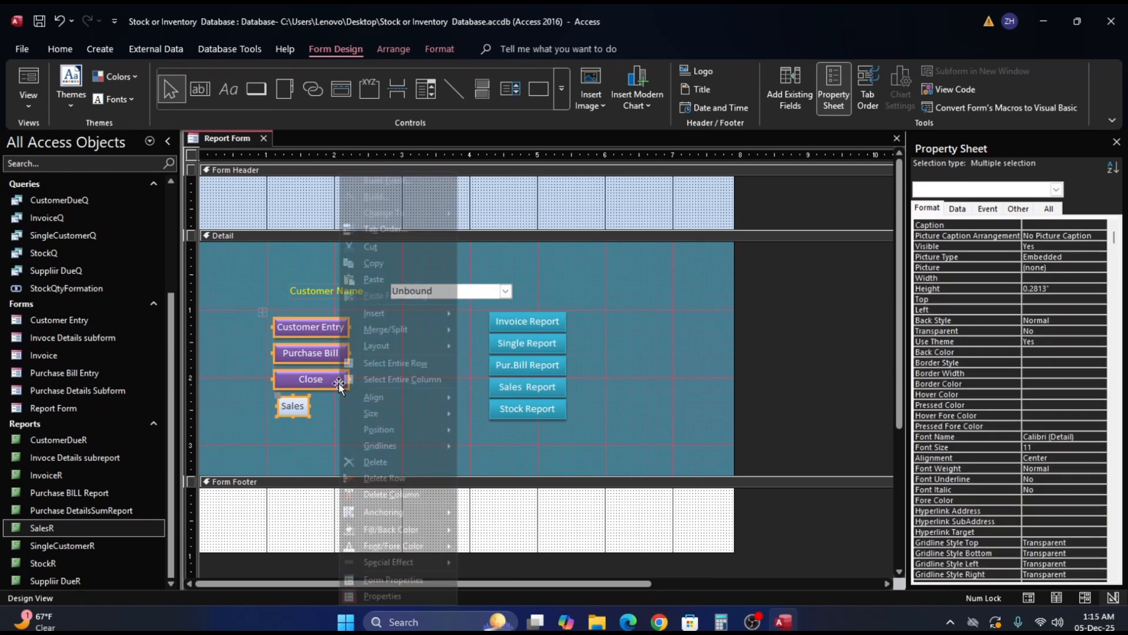
mouse_move(447, 346)
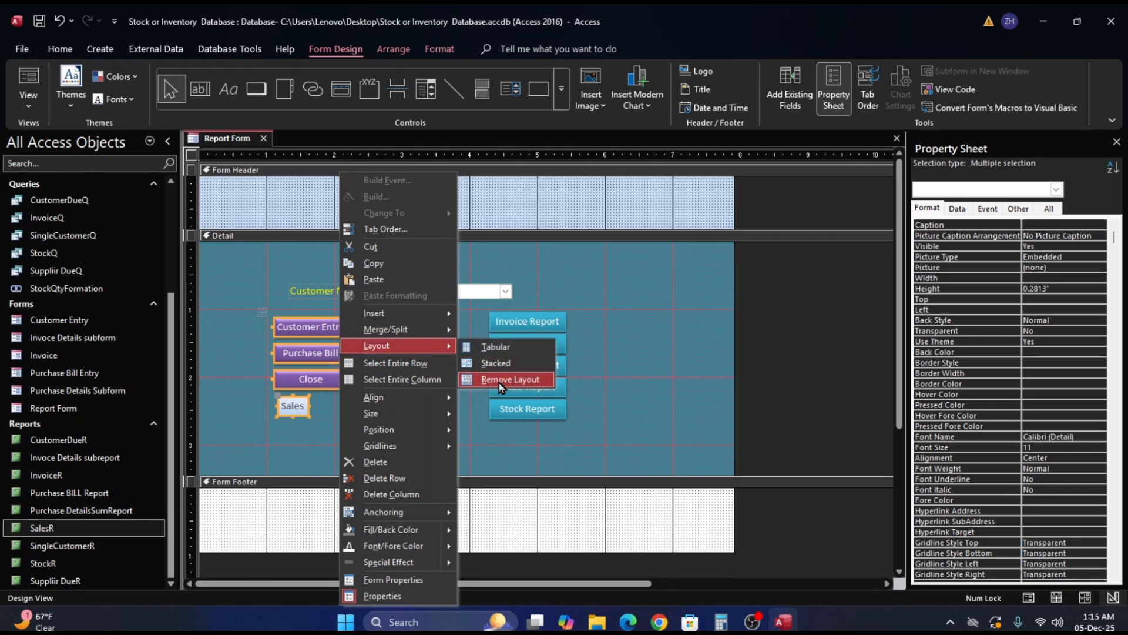
left_click(501, 381)
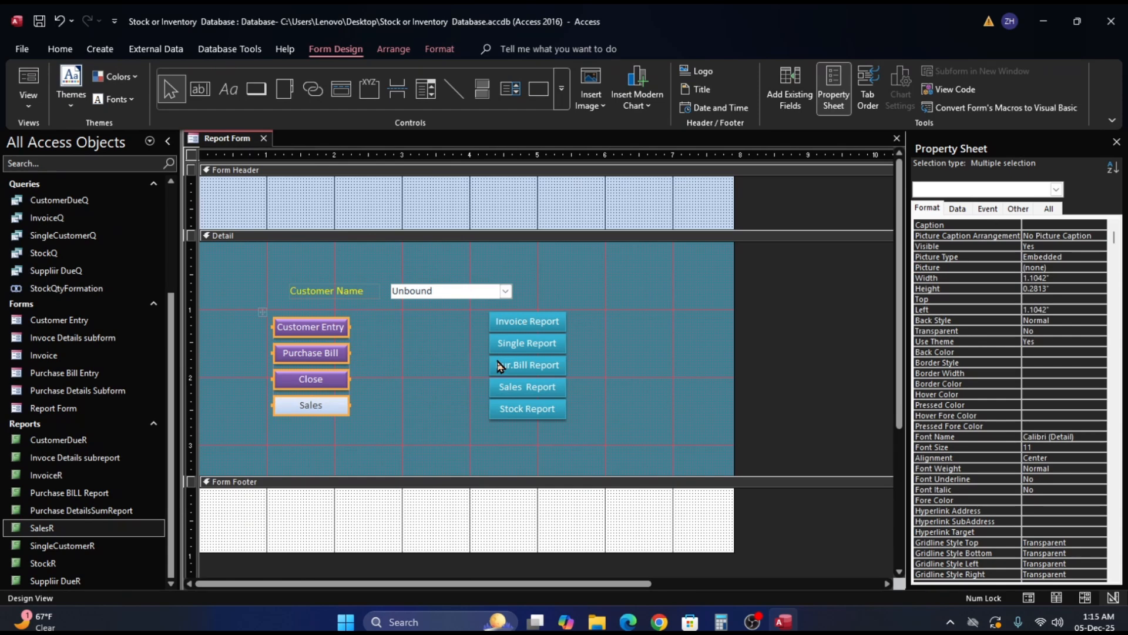
left_click(383, 379)
Apply the purple Accent 4 Quick Style from the last style row to the Sales button, and deselect it
left_click_drag(374, 411, 247, 438)
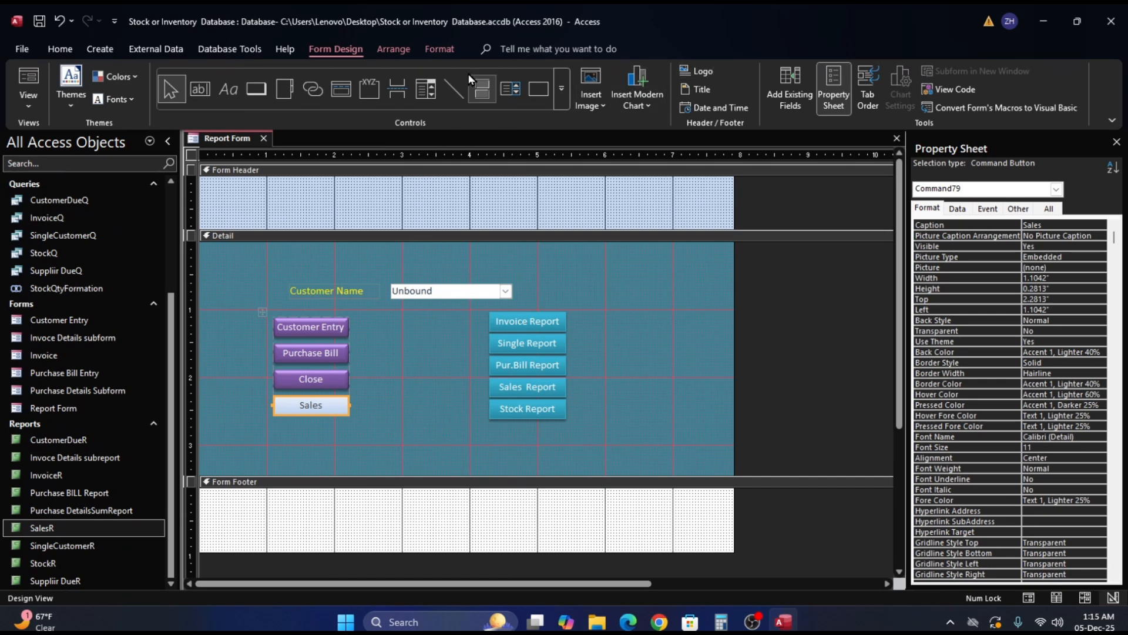
left_click(444, 48)
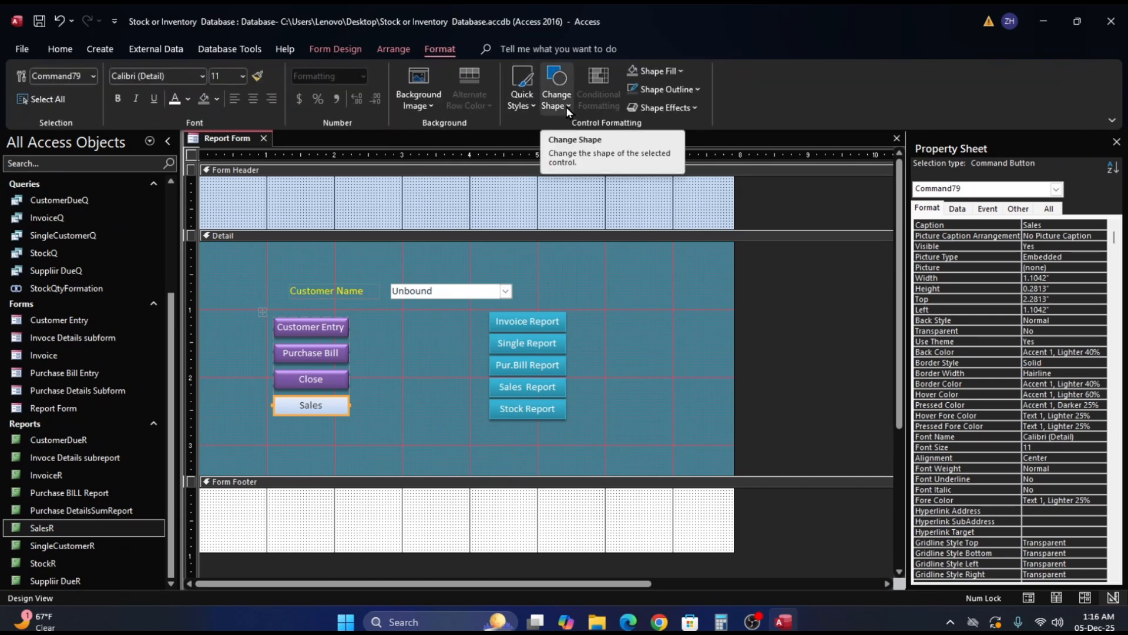
left_click(529, 105)
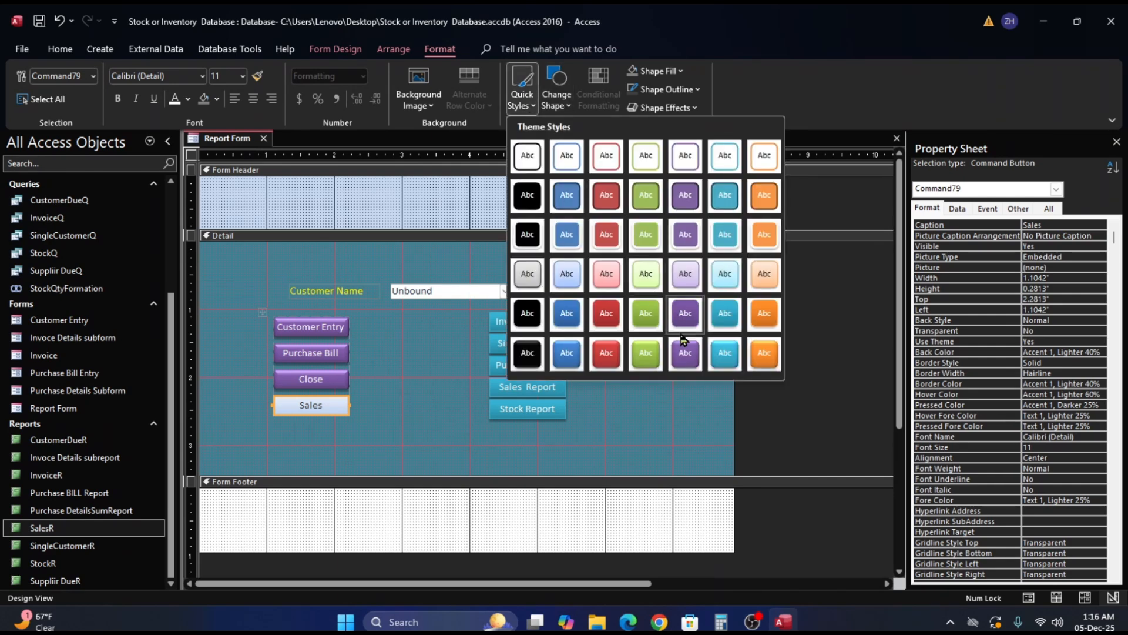
left_click(684, 355)
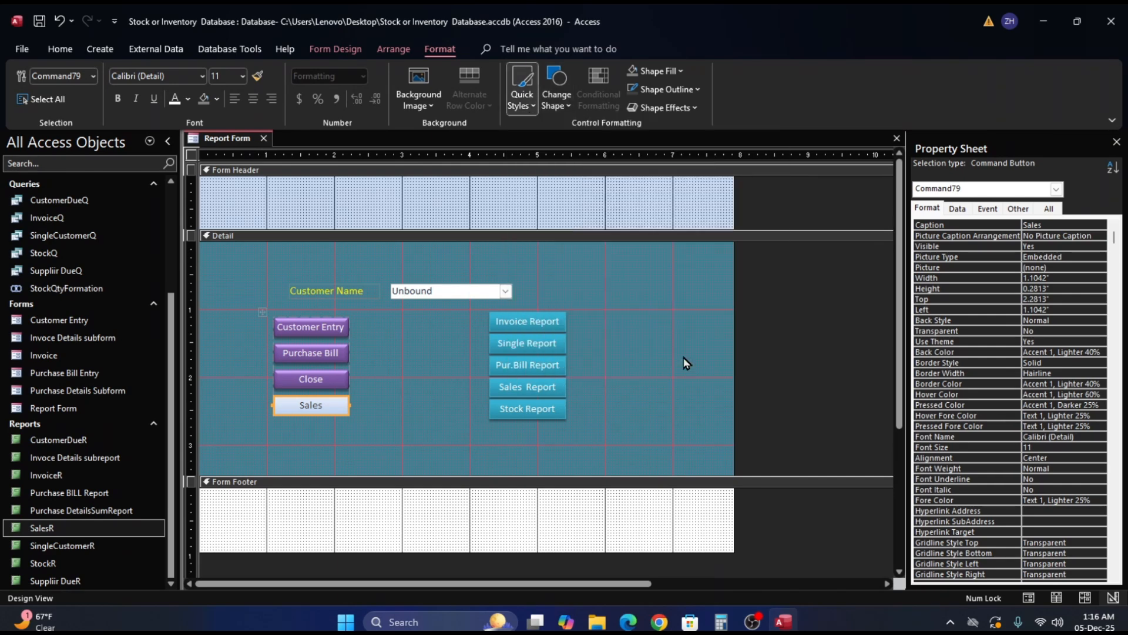
left_click(388, 421)
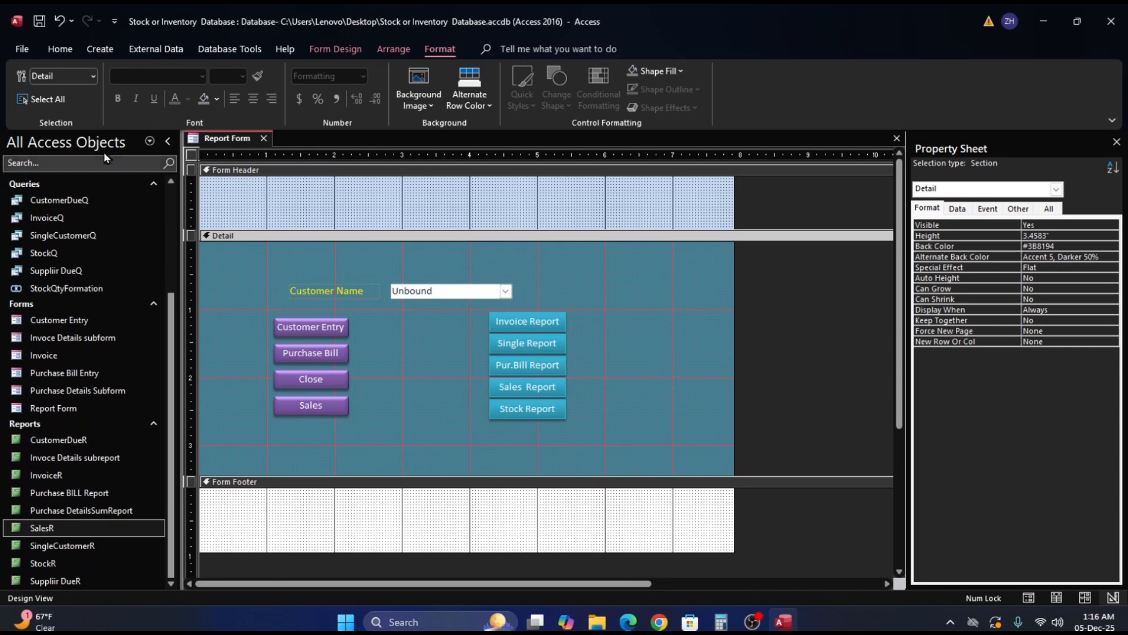
left_click(64, 48)
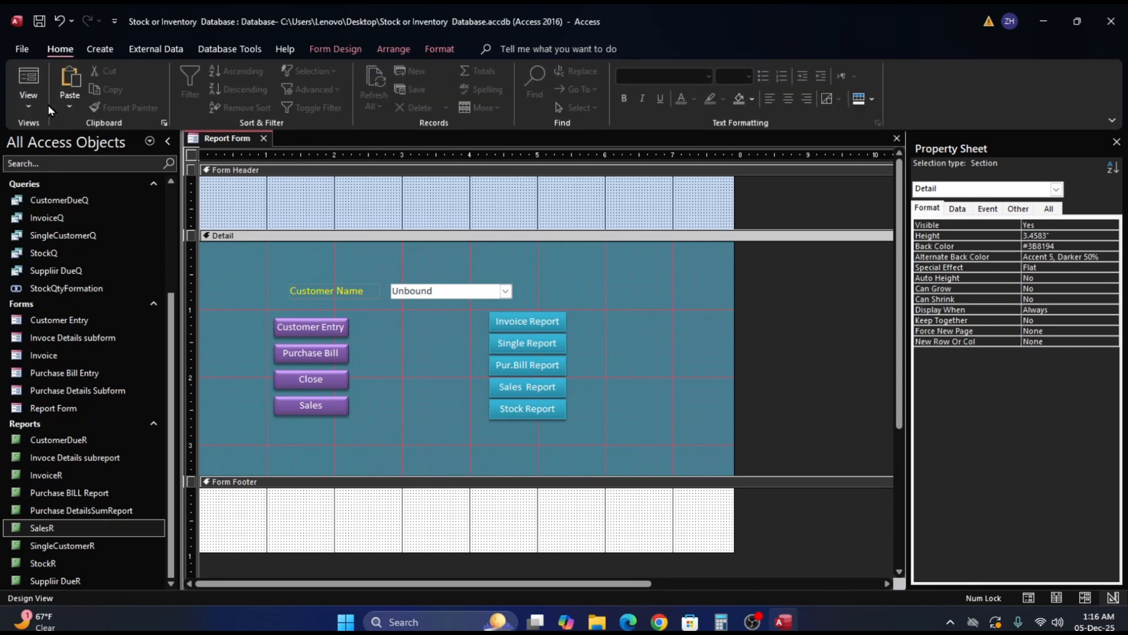
Switch the dashboard to Form View, check that the Sales button opens the Invoice form, and close that form
left_click(25, 77)
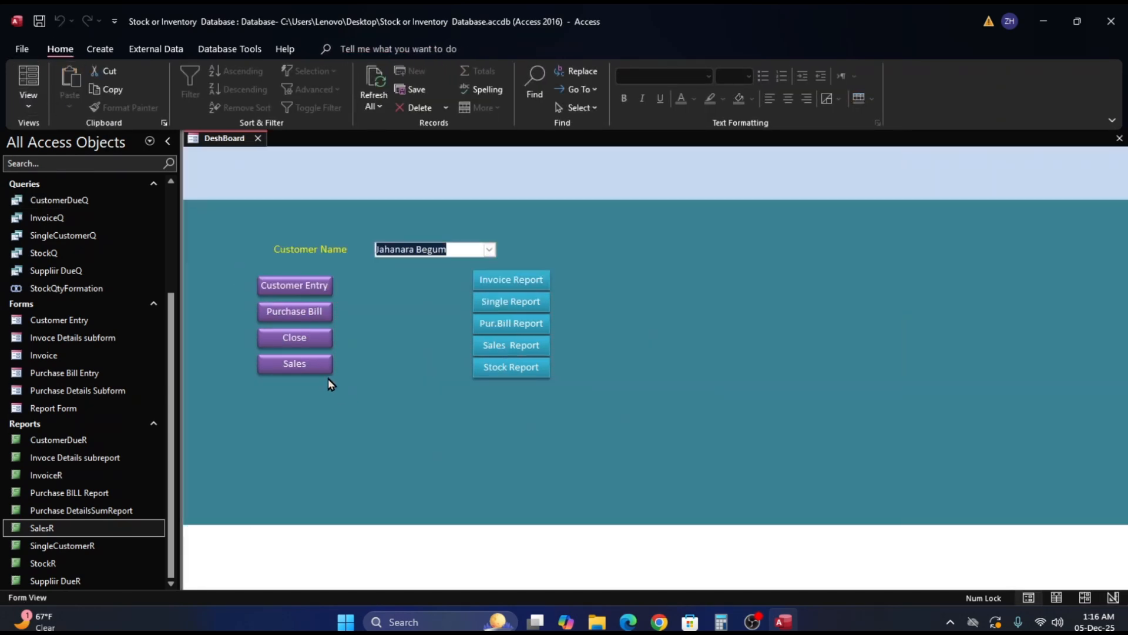
left_click(310, 363)
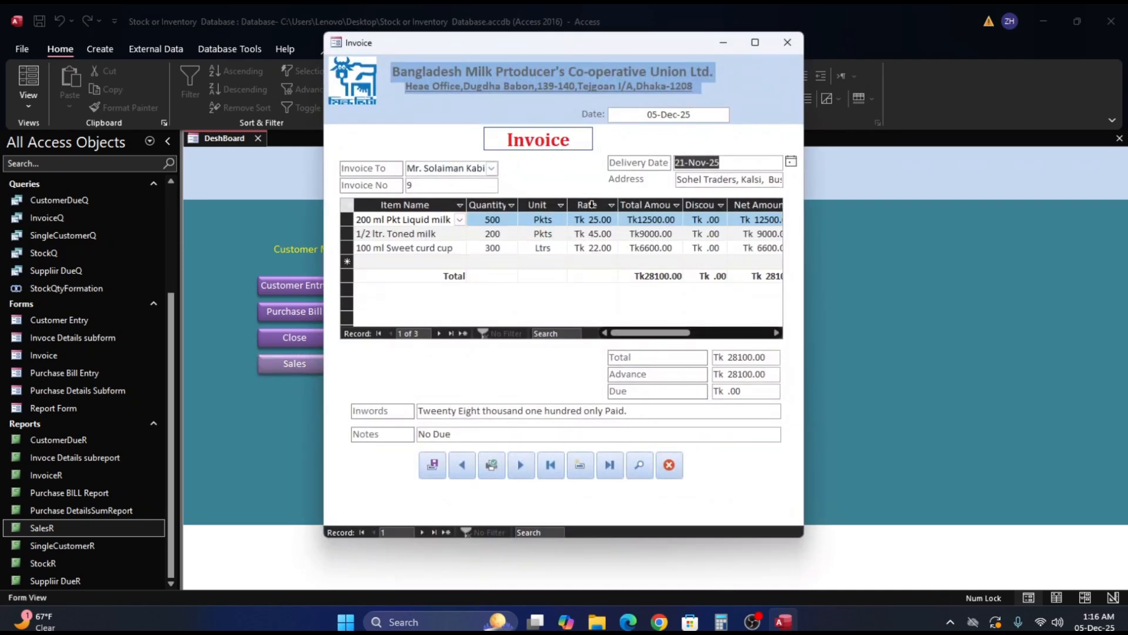
left_click(788, 43)
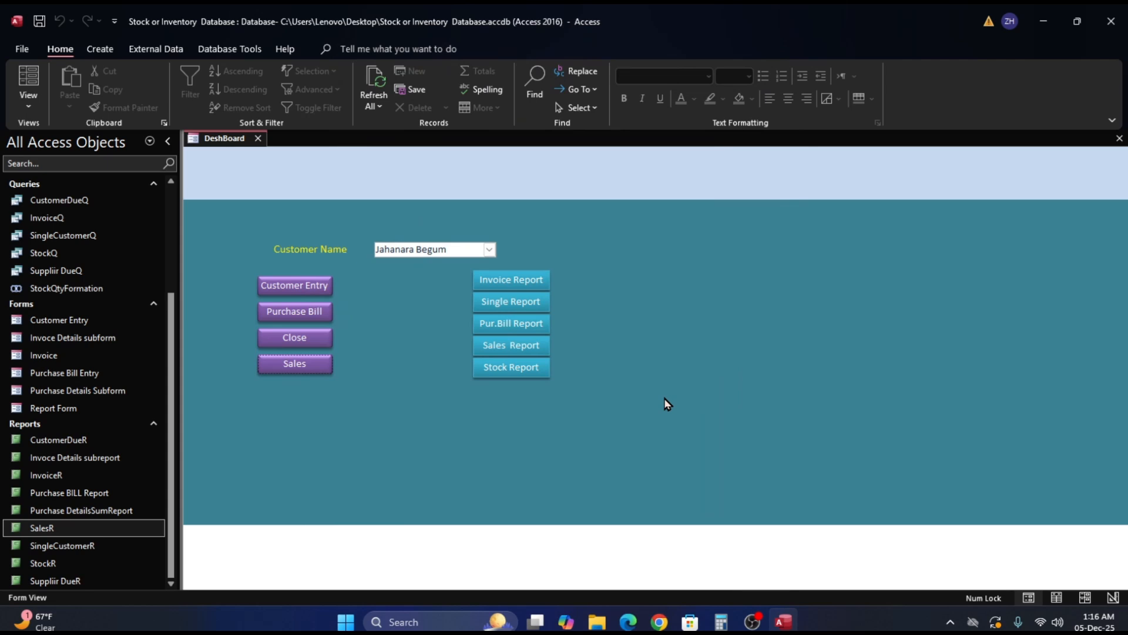
From the Sales button, preview the current invoice's report and close it, and test the Invoice form's own close button
left_click(299, 365)
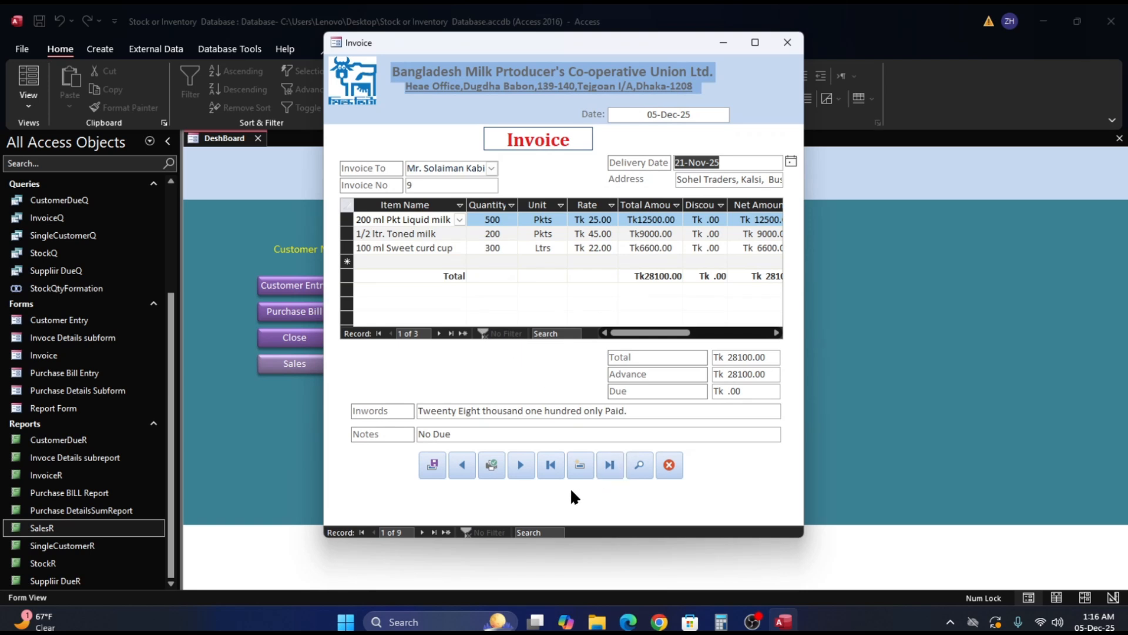
left_click(637, 468)
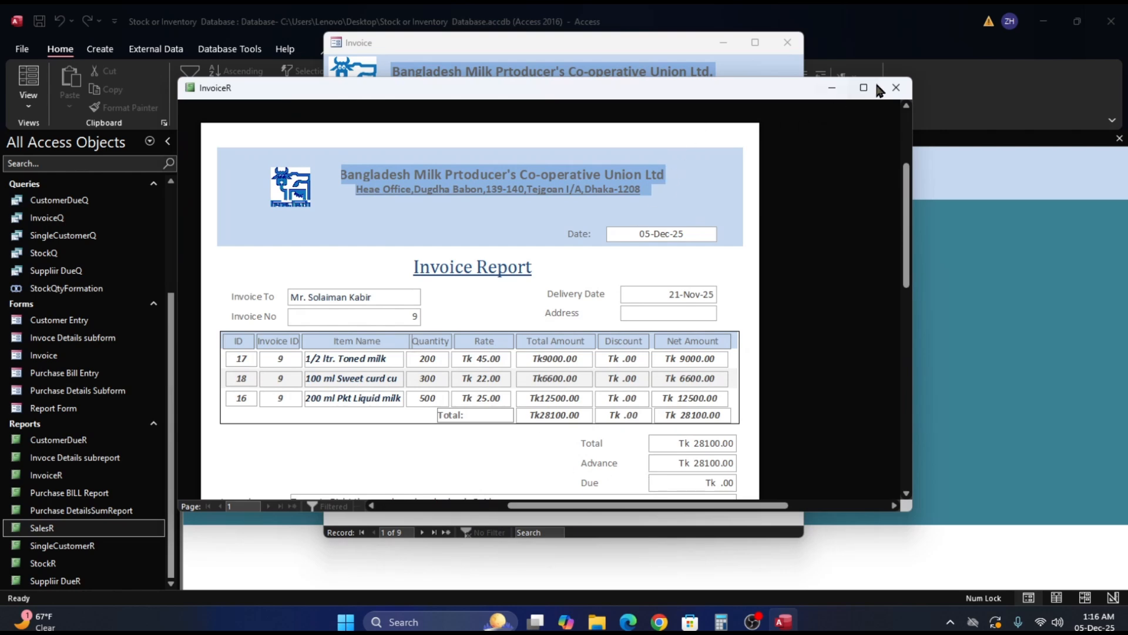
left_click(896, 91)
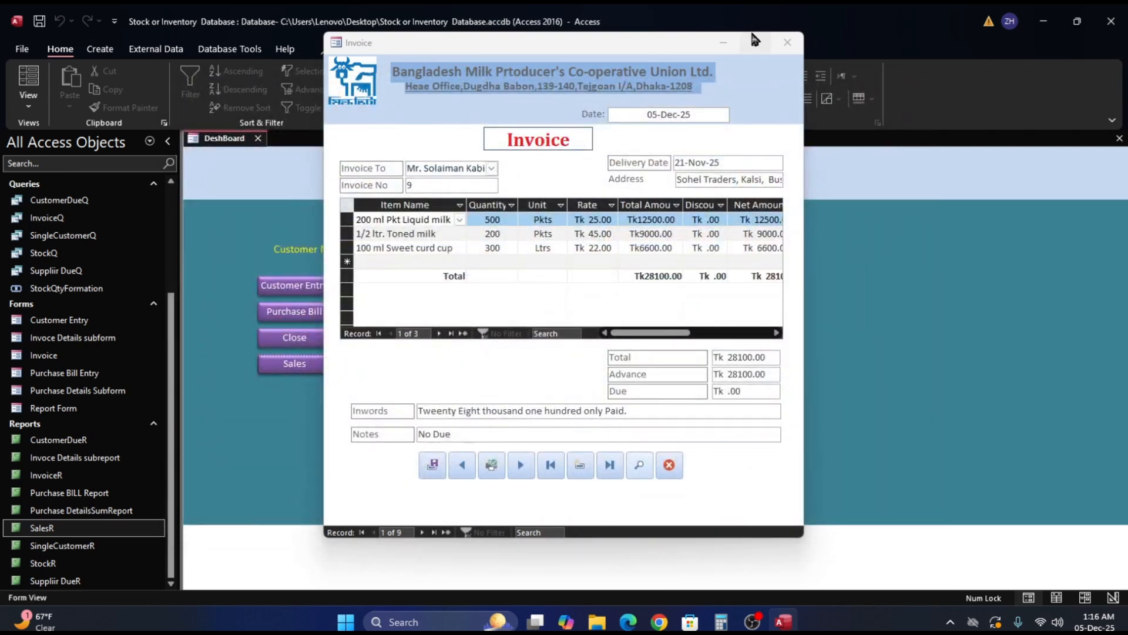
left_click(788, 44)
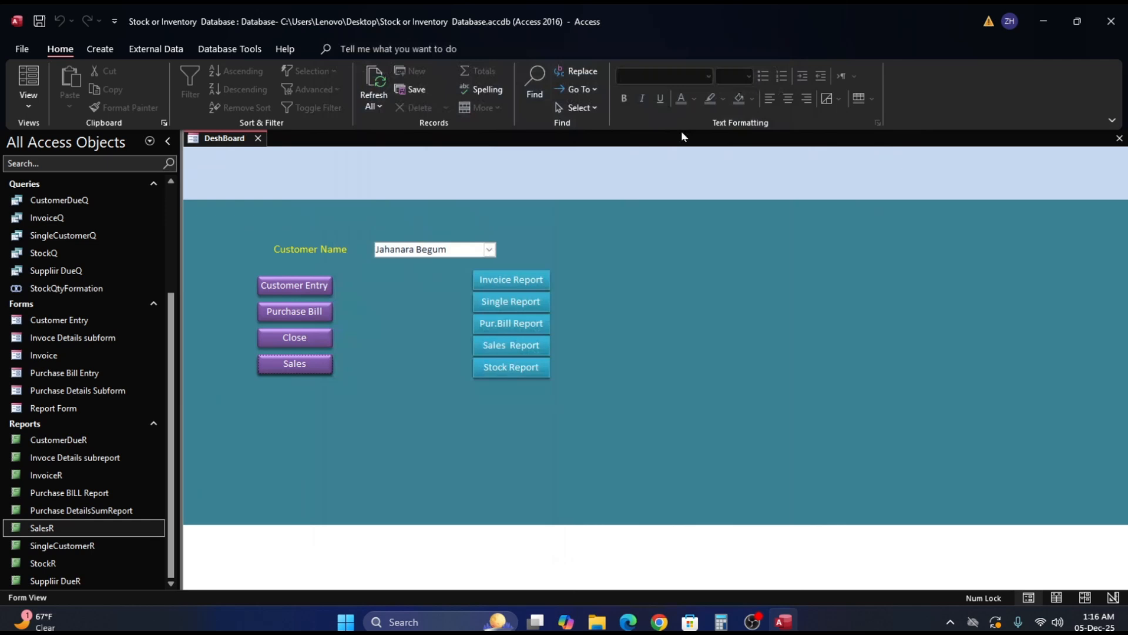
left_click(302, 365)
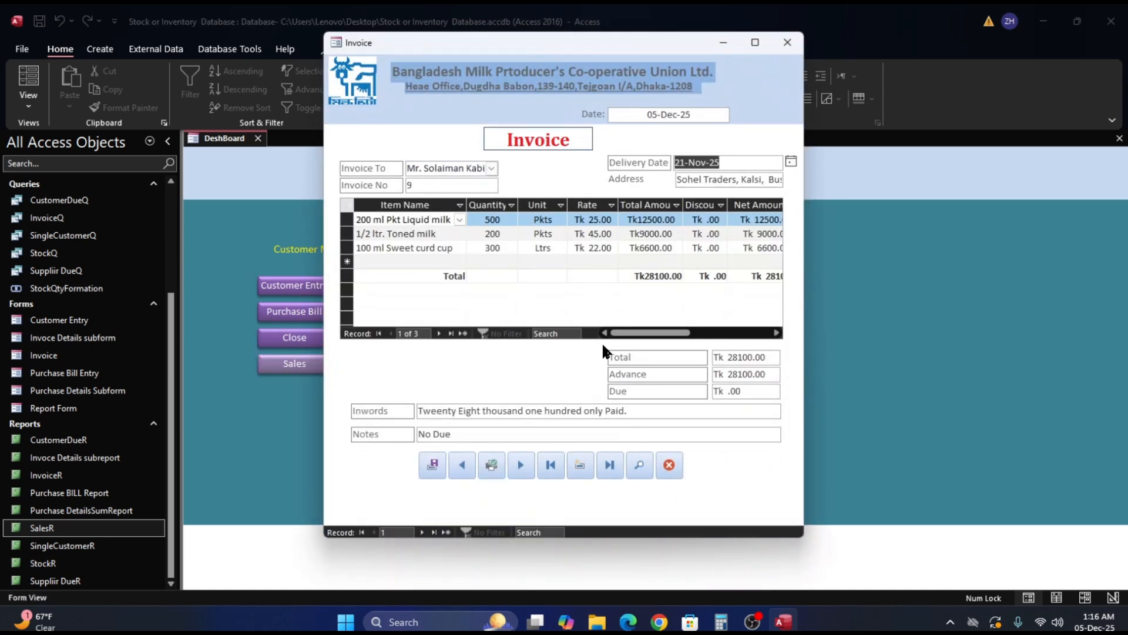
left_click(670, 465)
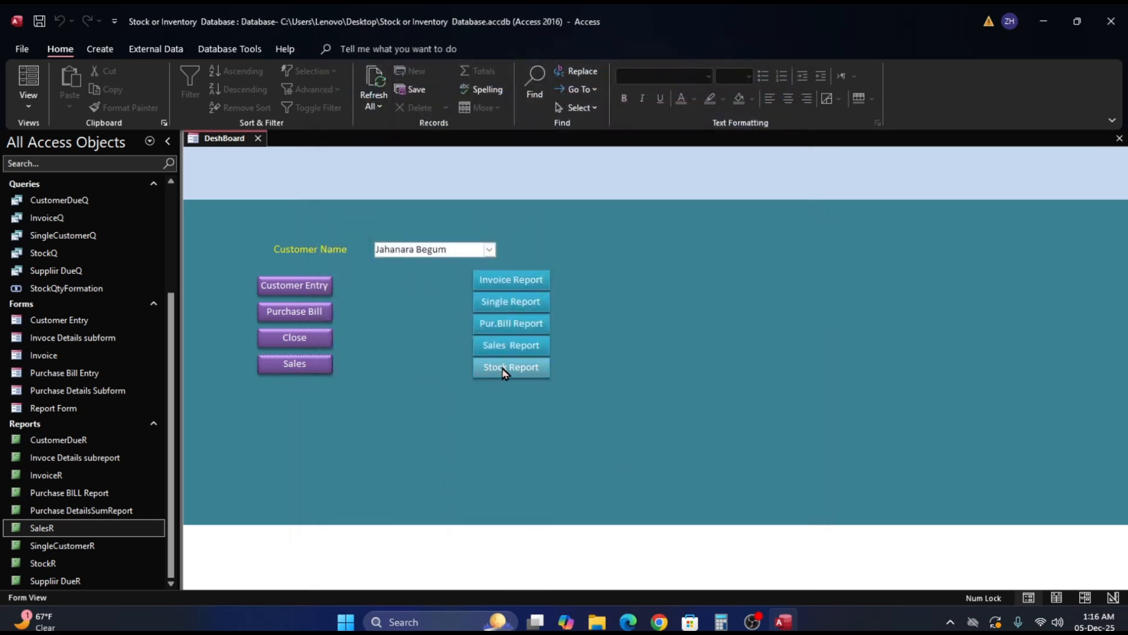
Preview the Sales Report for start date 19/11/25 and end date 20/11/25, magnify it, and close the preview
left_click(528, 347)
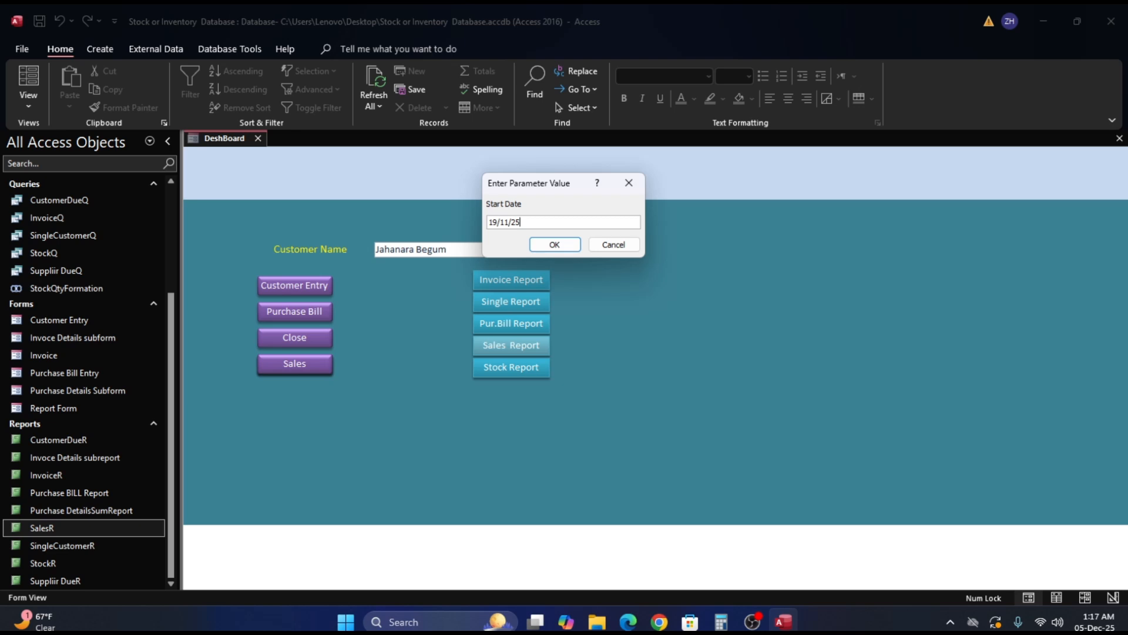
left_click(572, 245)
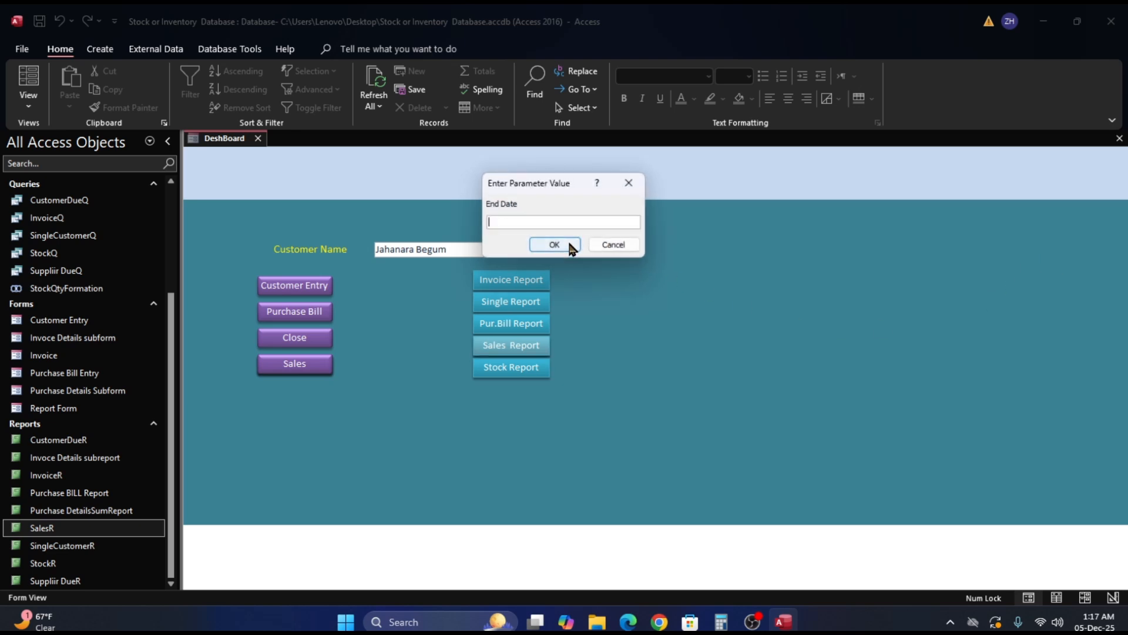
type("20/11/25")
left_click(555, 244)
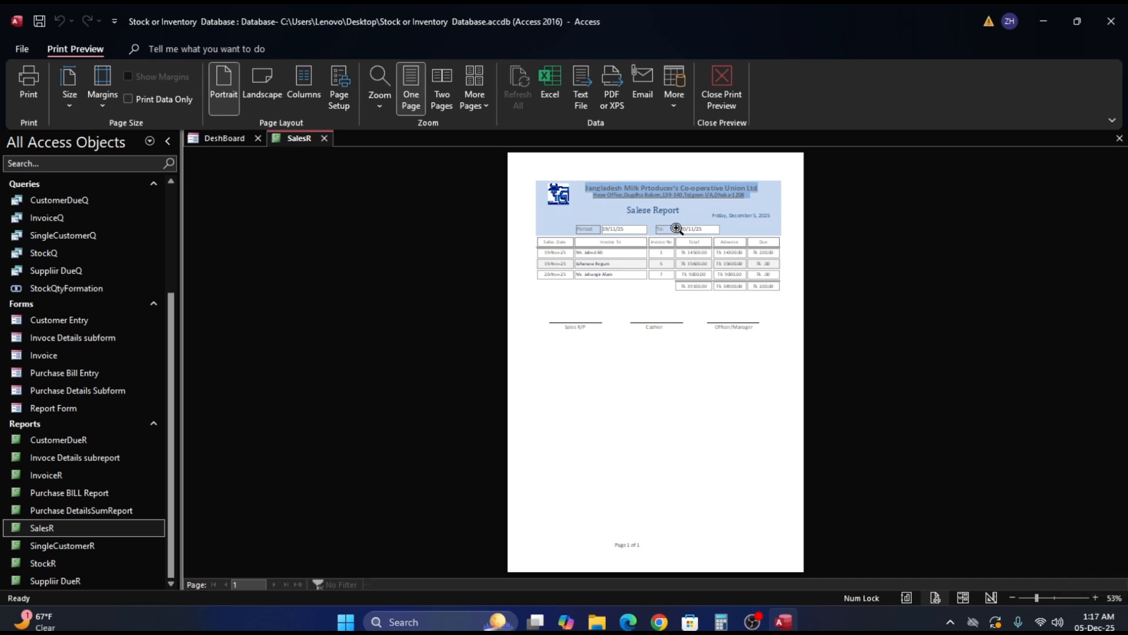
left_click(677, 229)
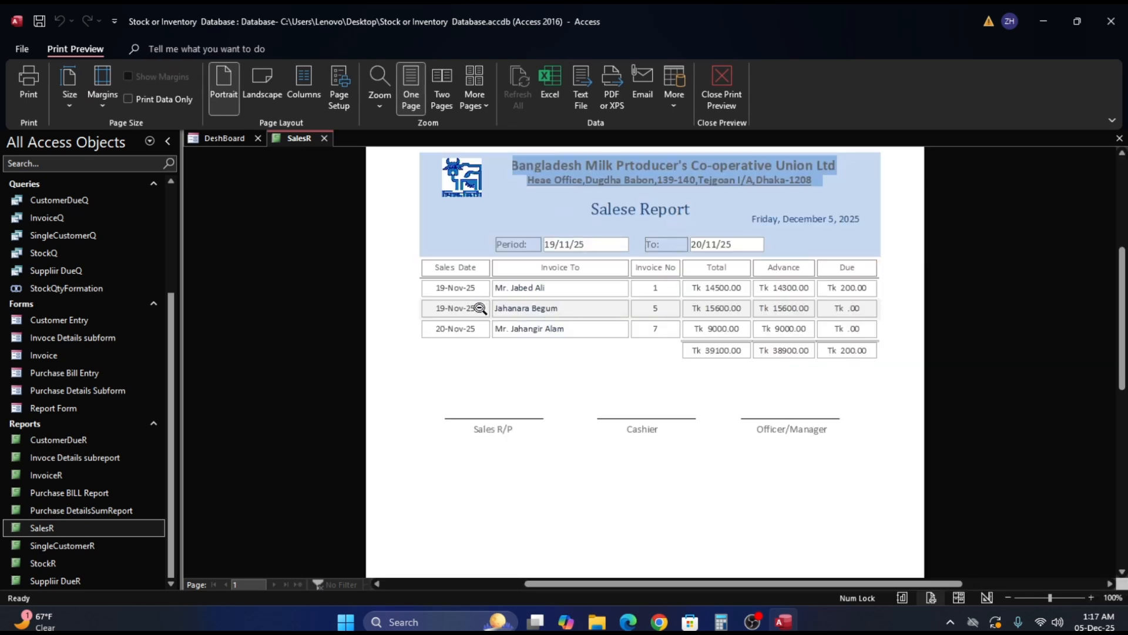
left_click(721, 88)
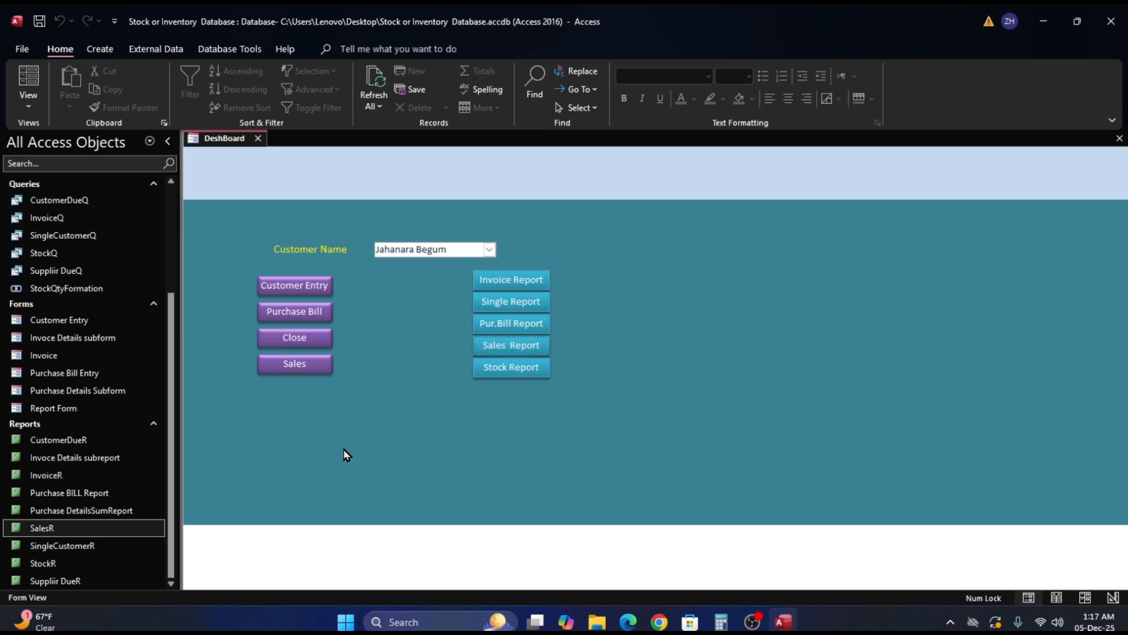
View the Invoice form from the dashboard's Sales button once more and close it
left_click(318, 361)
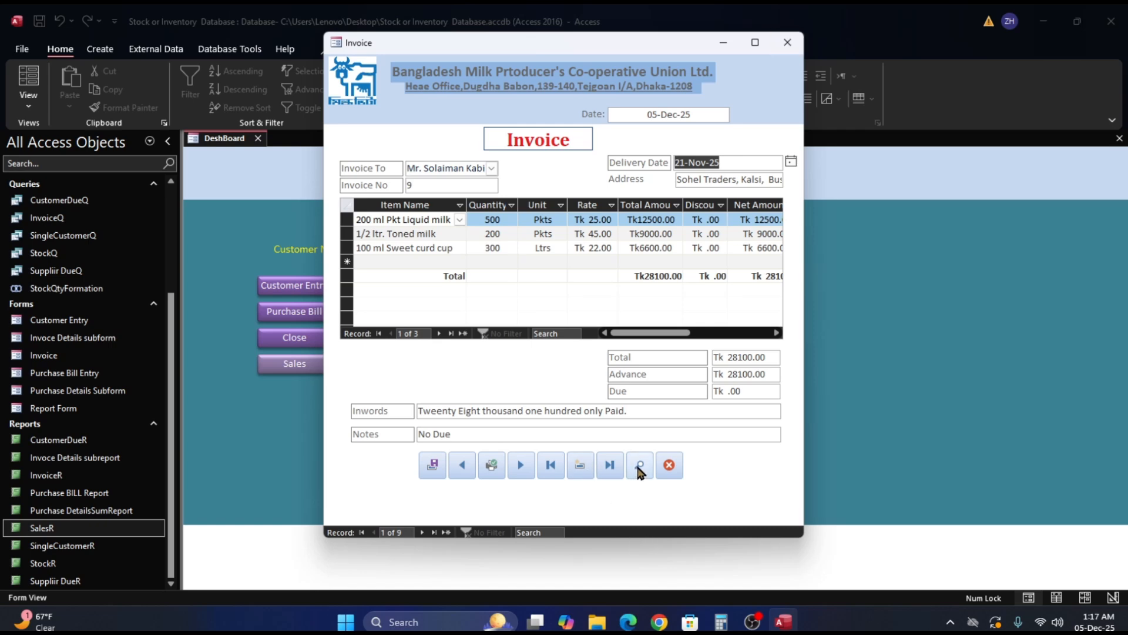
left_click(786, 38)
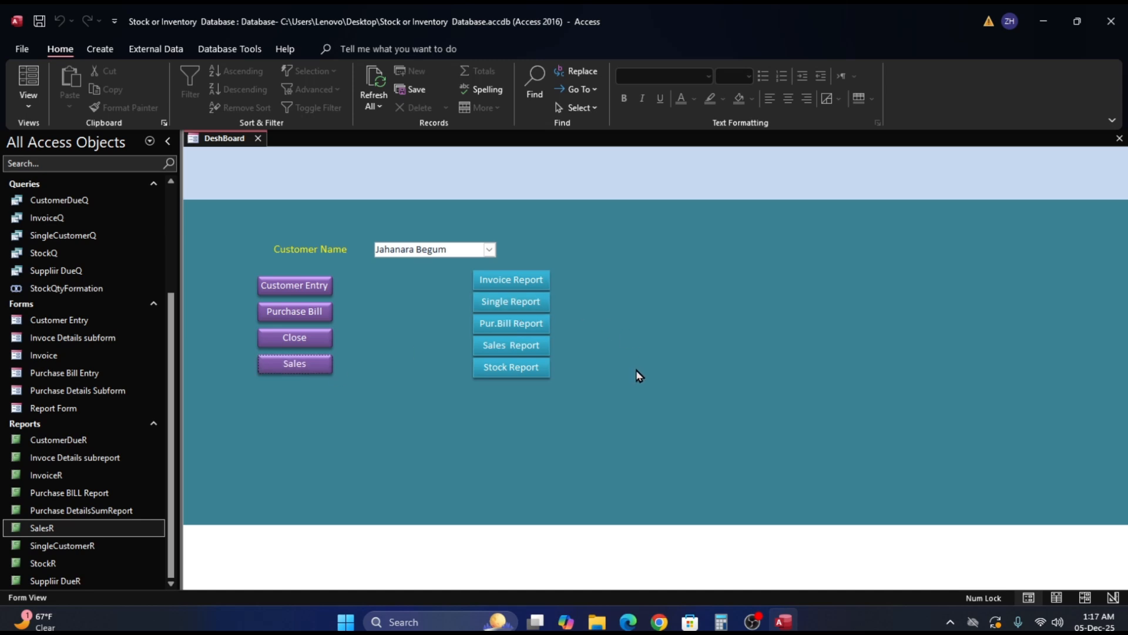
Return the dashboard to Design View, and restart Access by reopening the Stock or Inventory Database file from the desktop
right_click(739, 274)
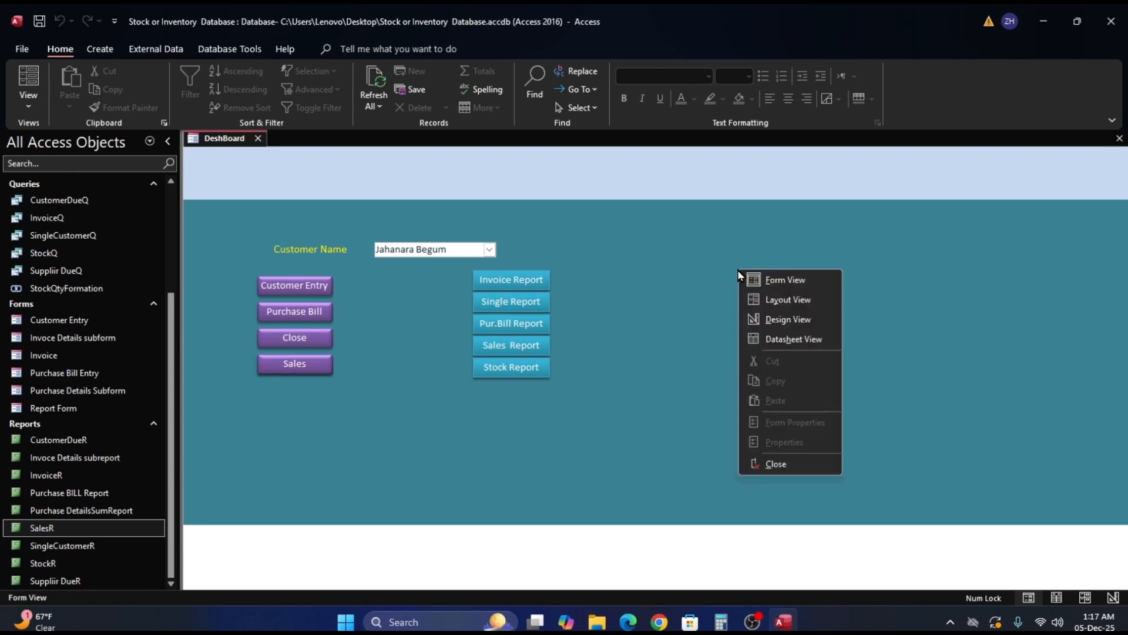
left_click(780, 322)
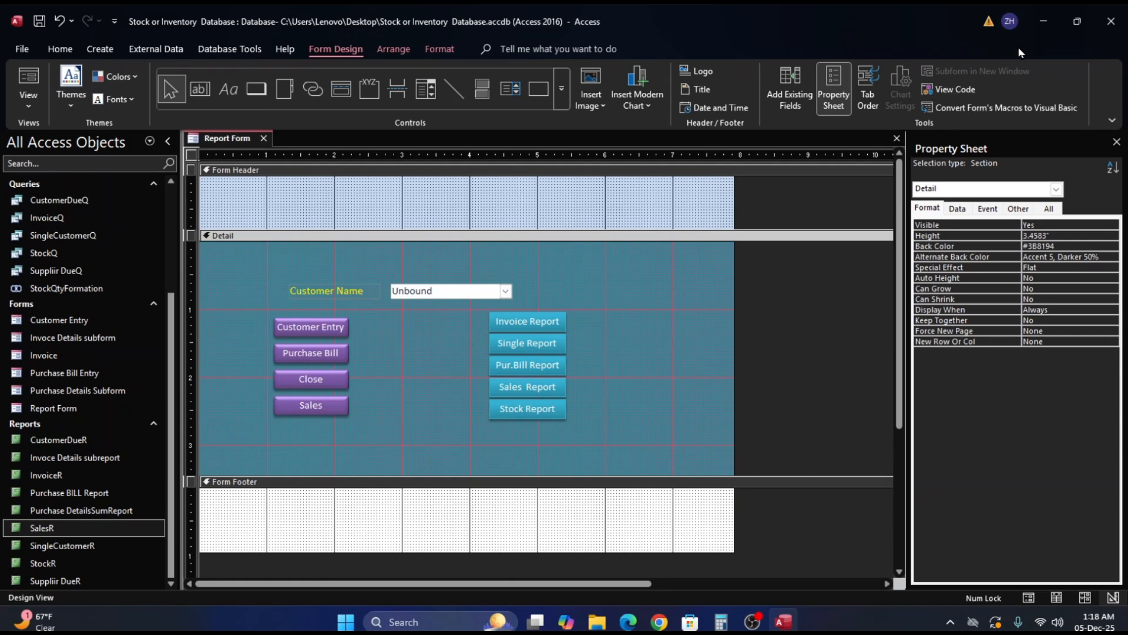
left_click(1113, 23)
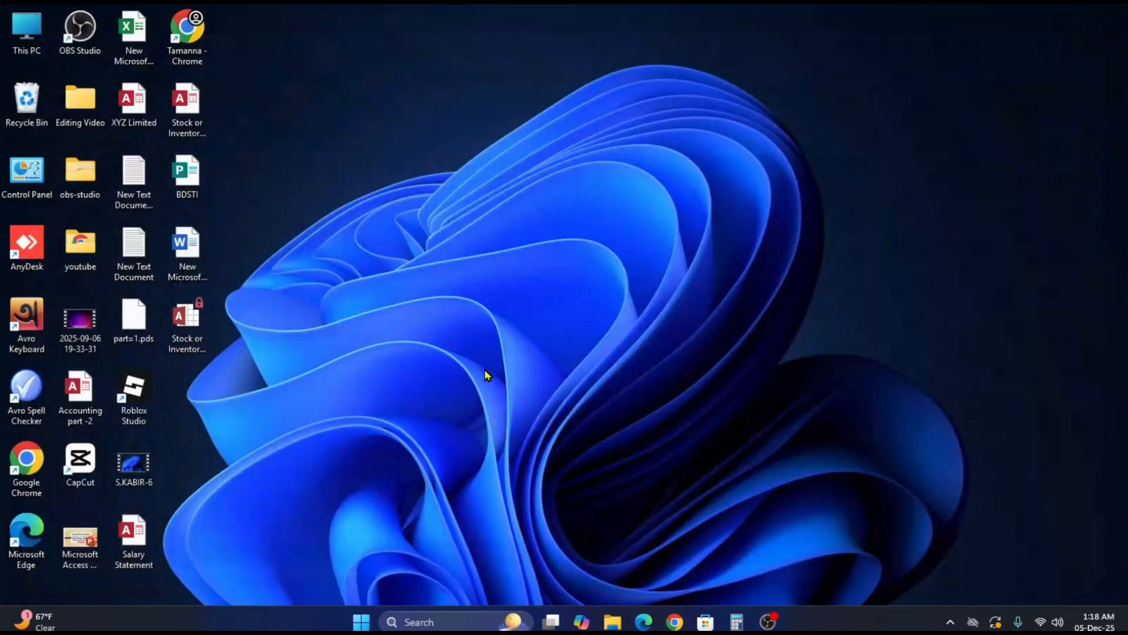
double_click(197, 106)
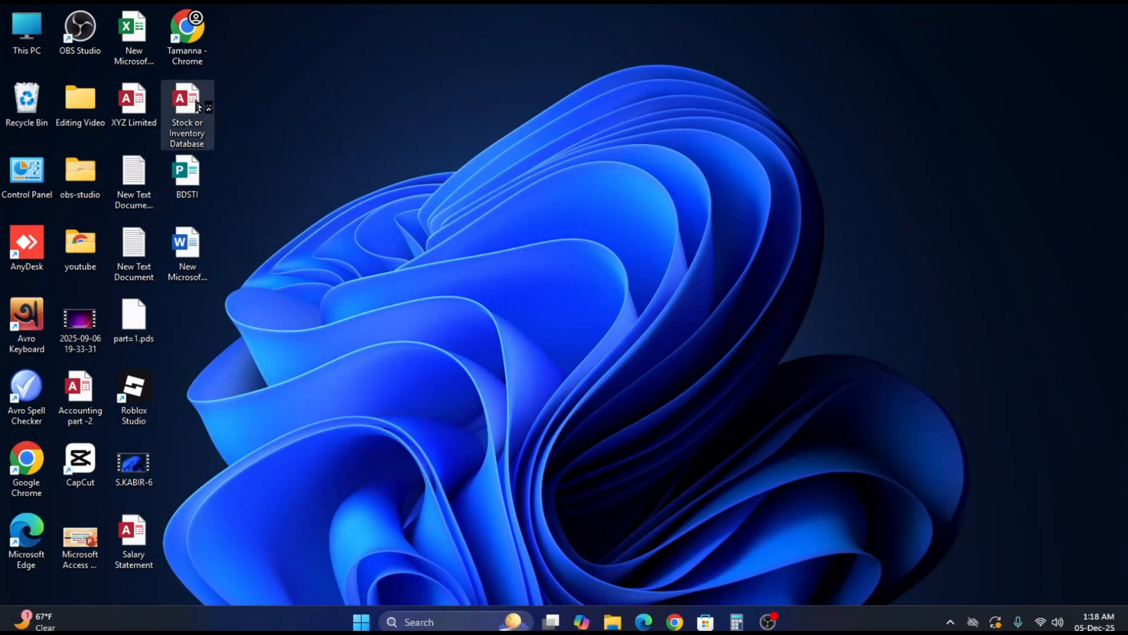
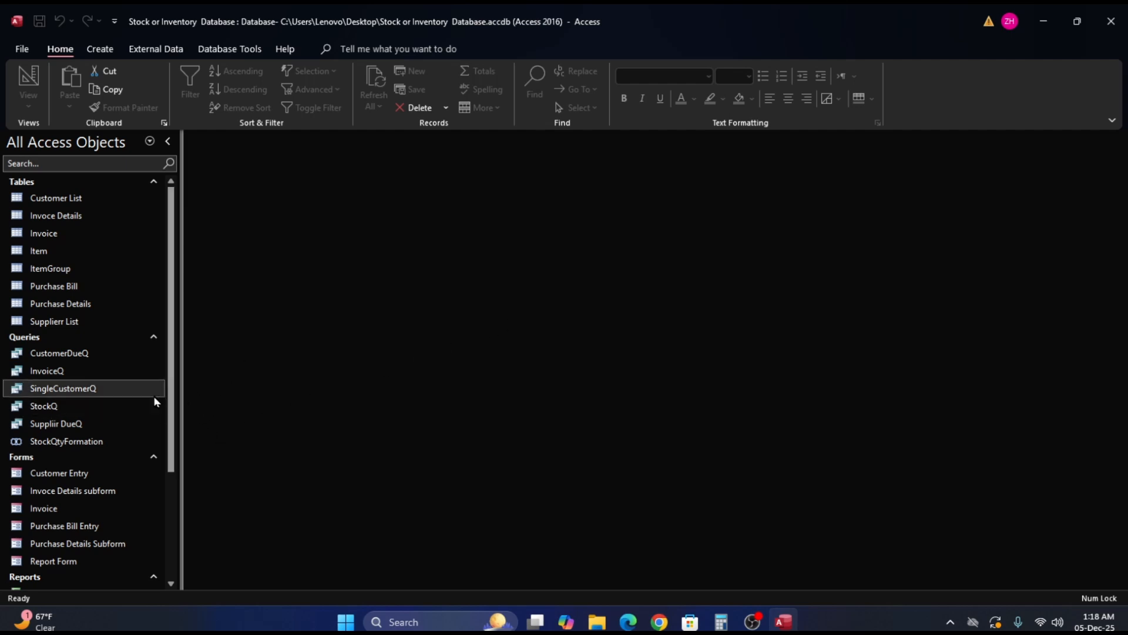
In the Access options for the current database, turn off Display Navigation Pane
left_click(32, 52)
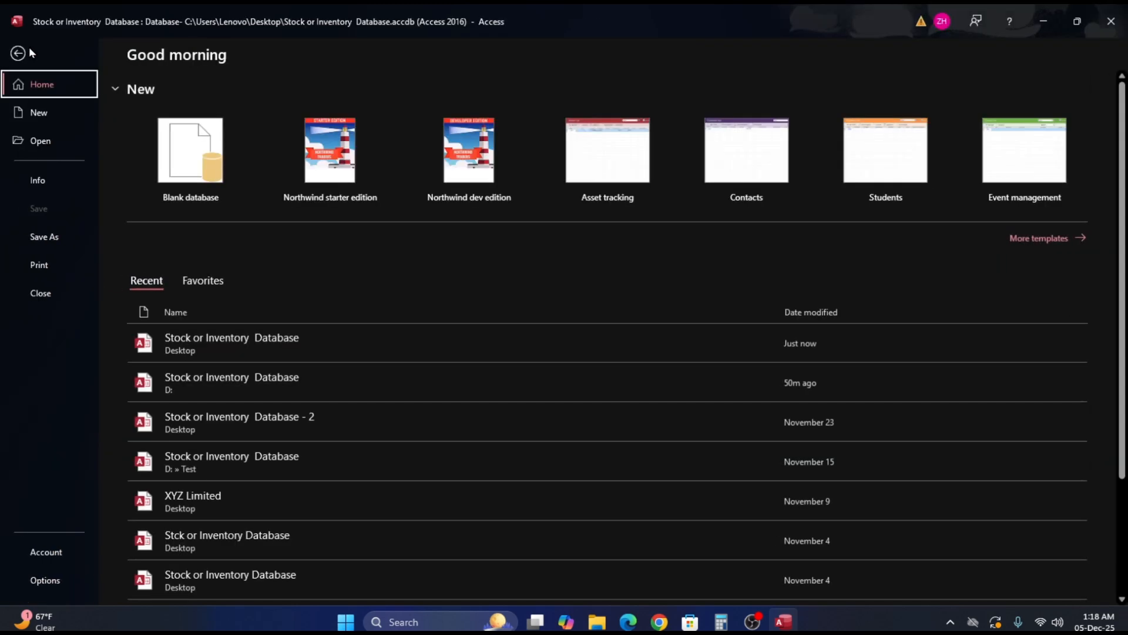
left_click(61, 585)
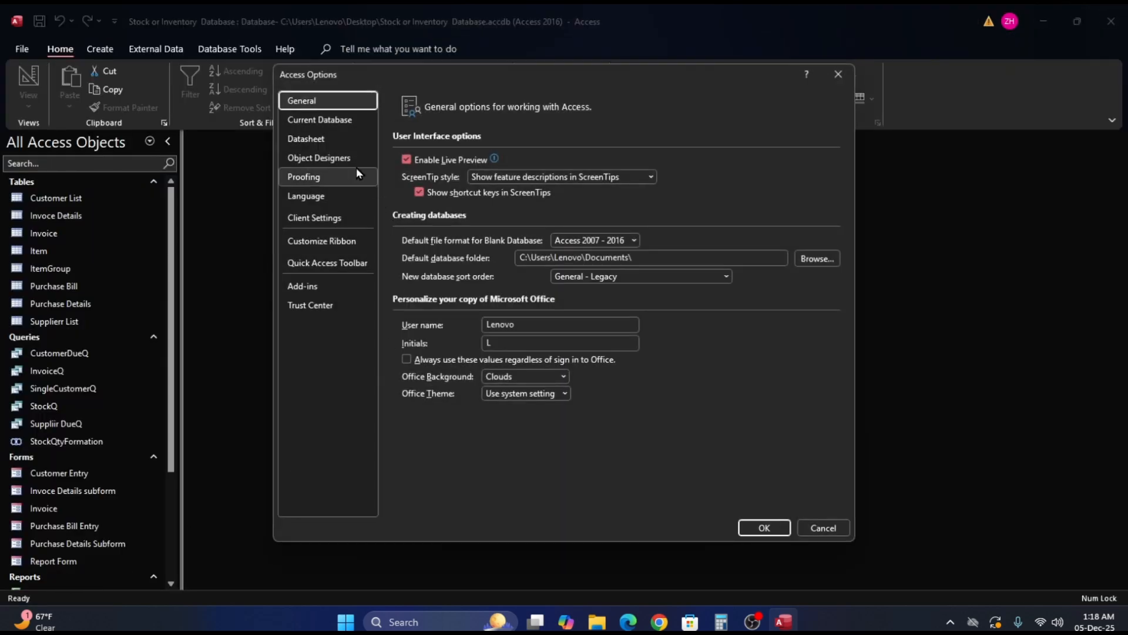
left_click(328, 121)
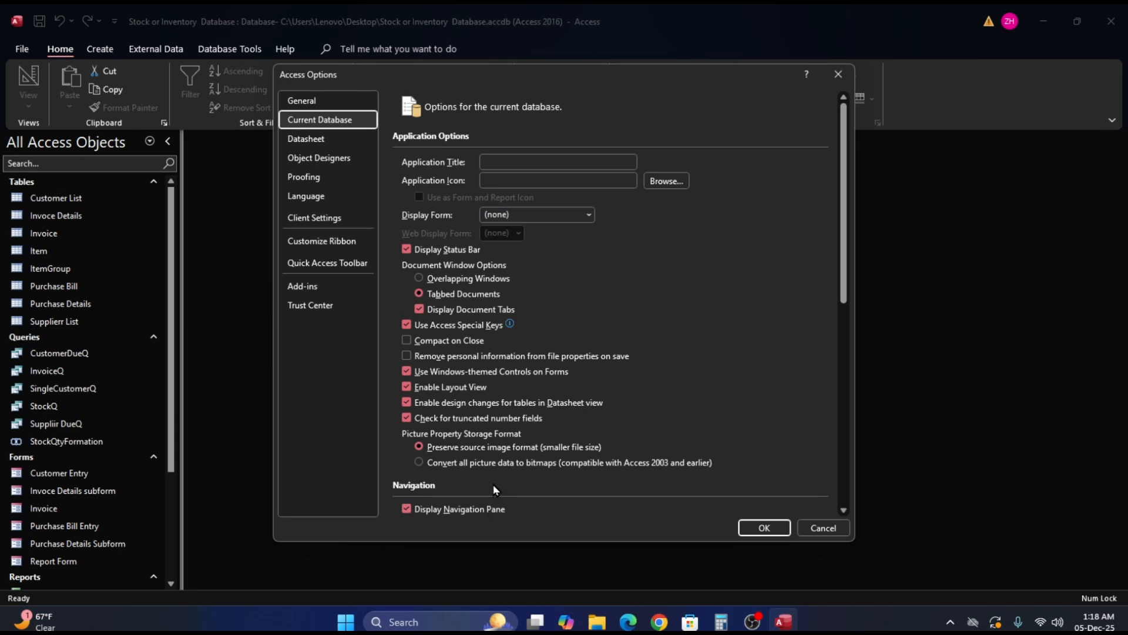
scroll(492, 484, "down", 1)
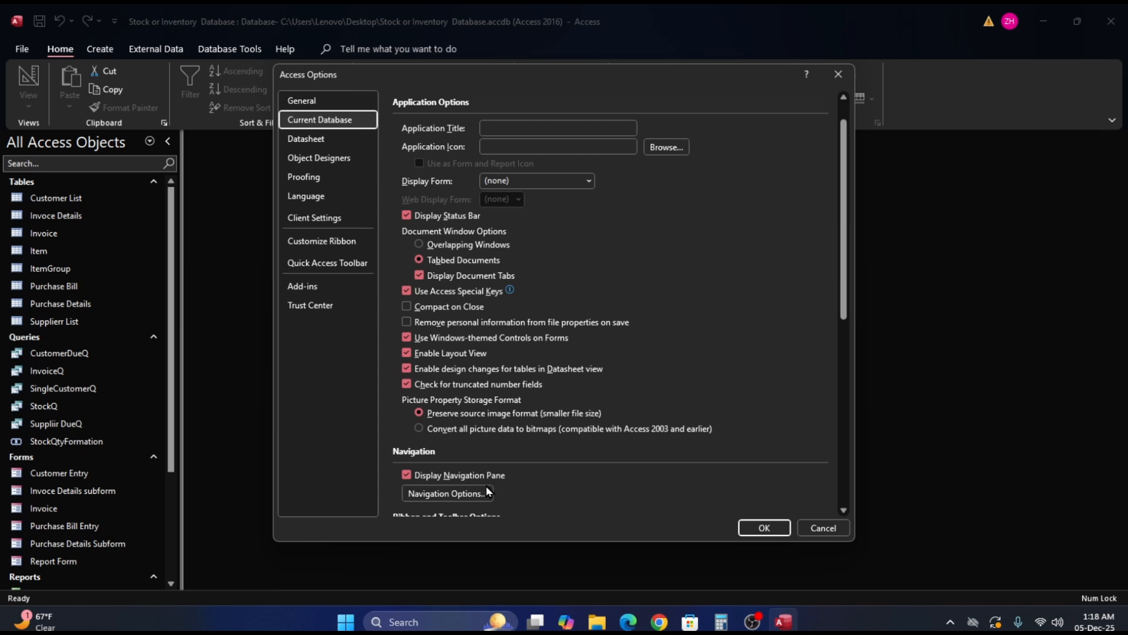
left_click(406, 474)
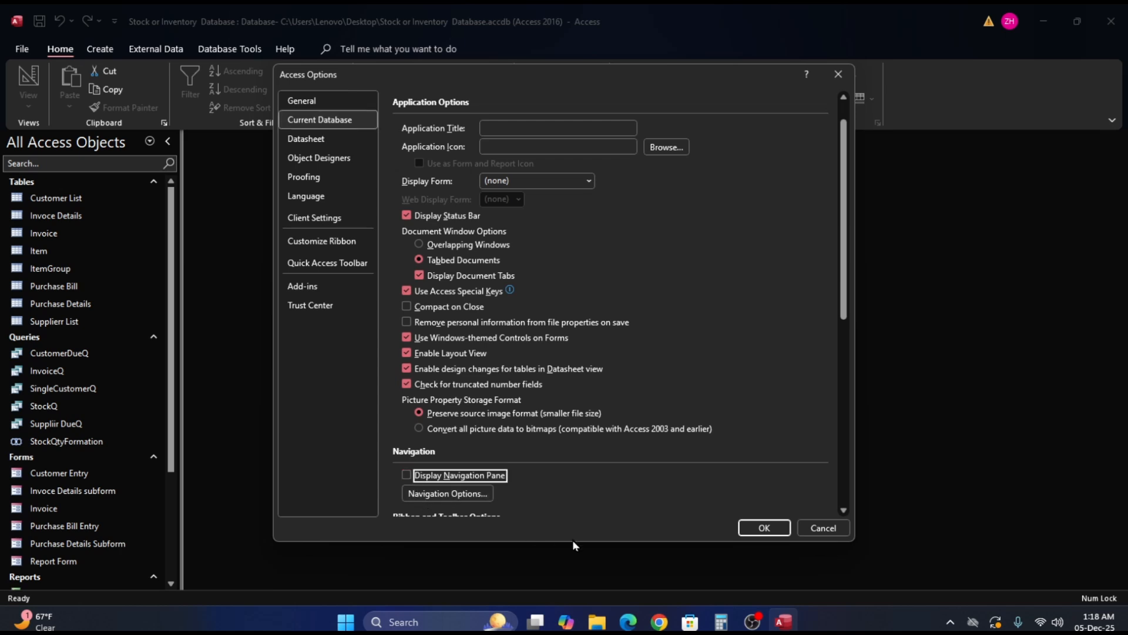
Turn off Allow Full Menus in the current database's ribbon and toolbar options
scroll(582, 518, "down", 2)
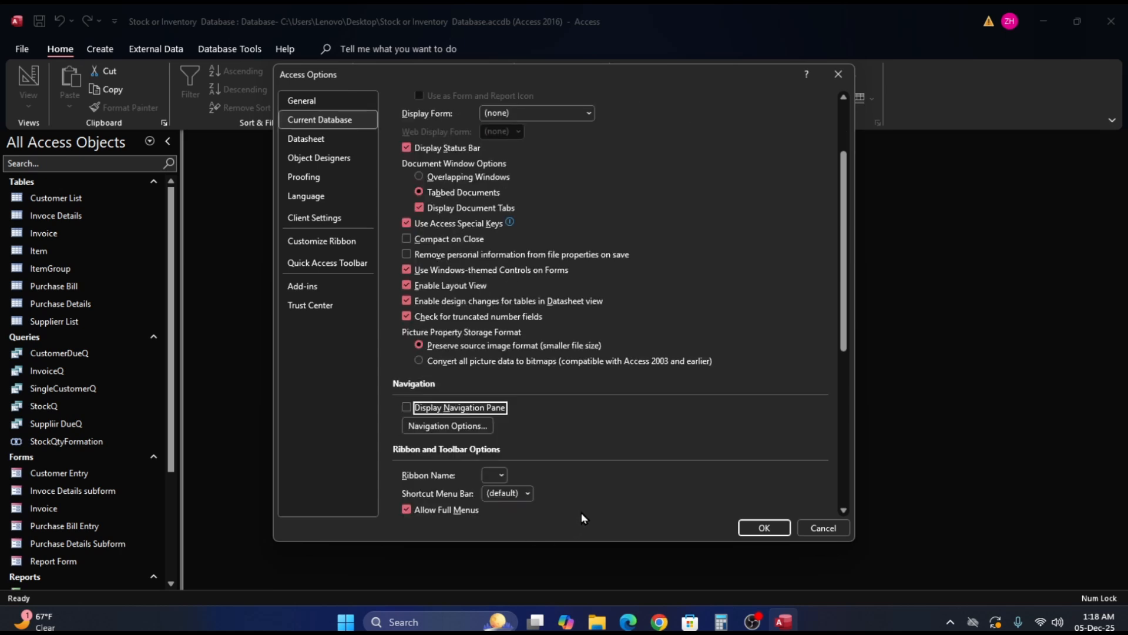
scroll(583, 518, "down", 1)
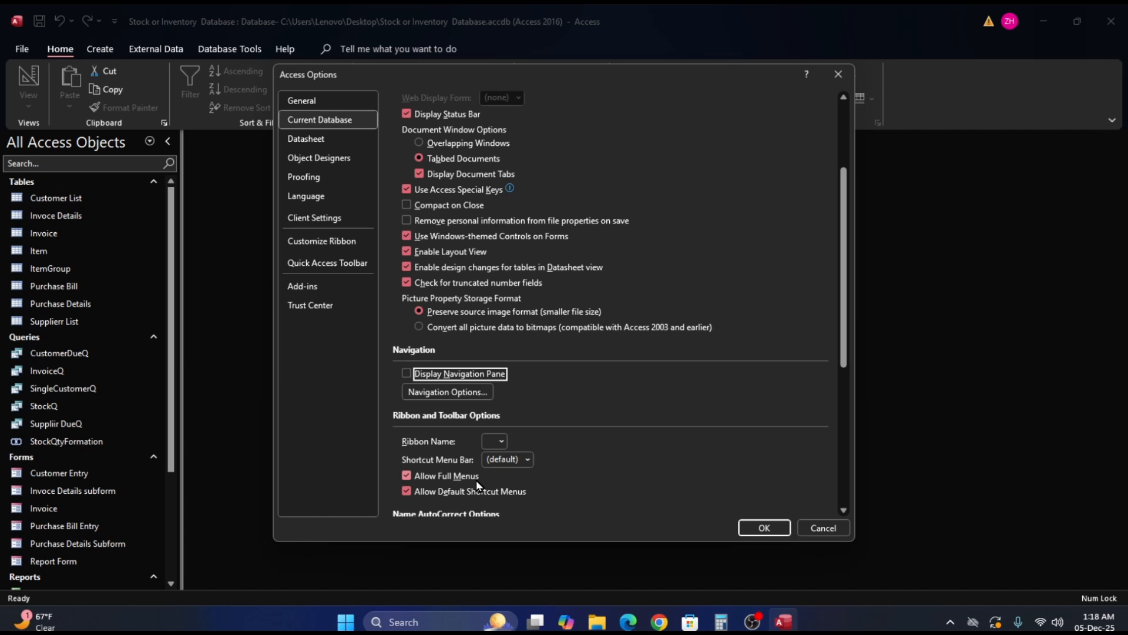
left_click(407, 477)
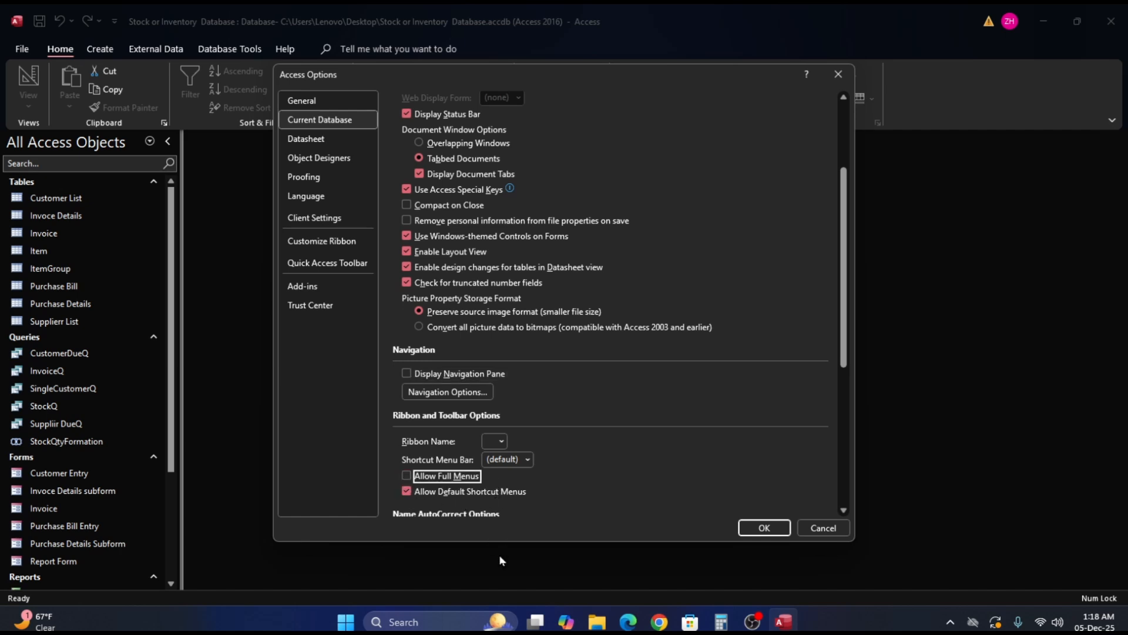
left_click(764, 528)
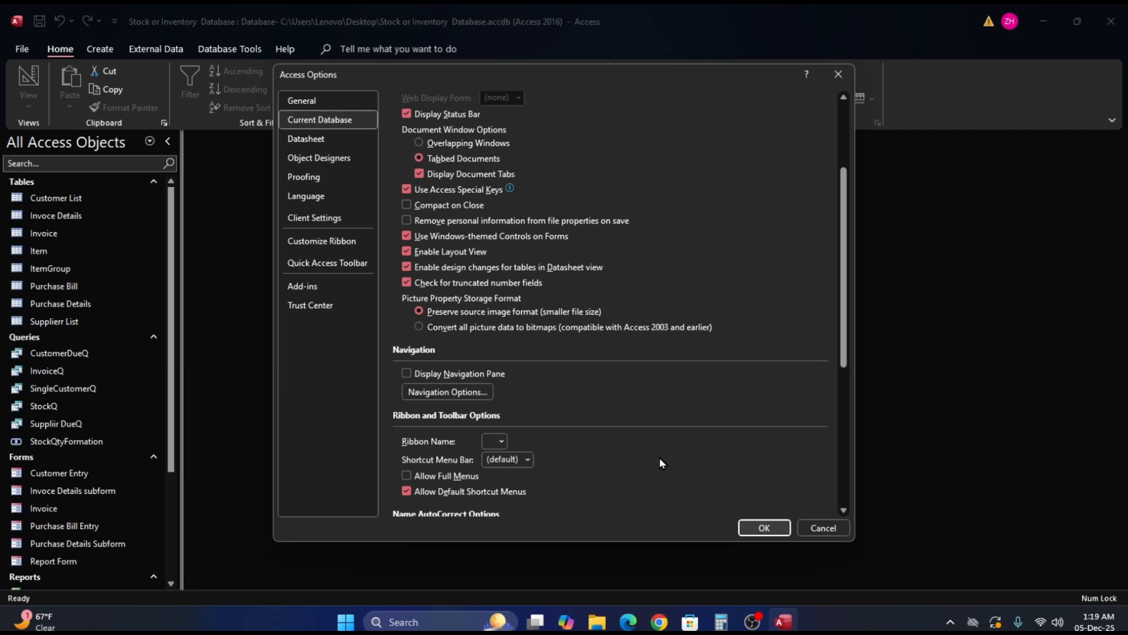
Set the application title to Stock Database and the display form to Report Form, and apply the options
scroll(659, 457, "up", 3)
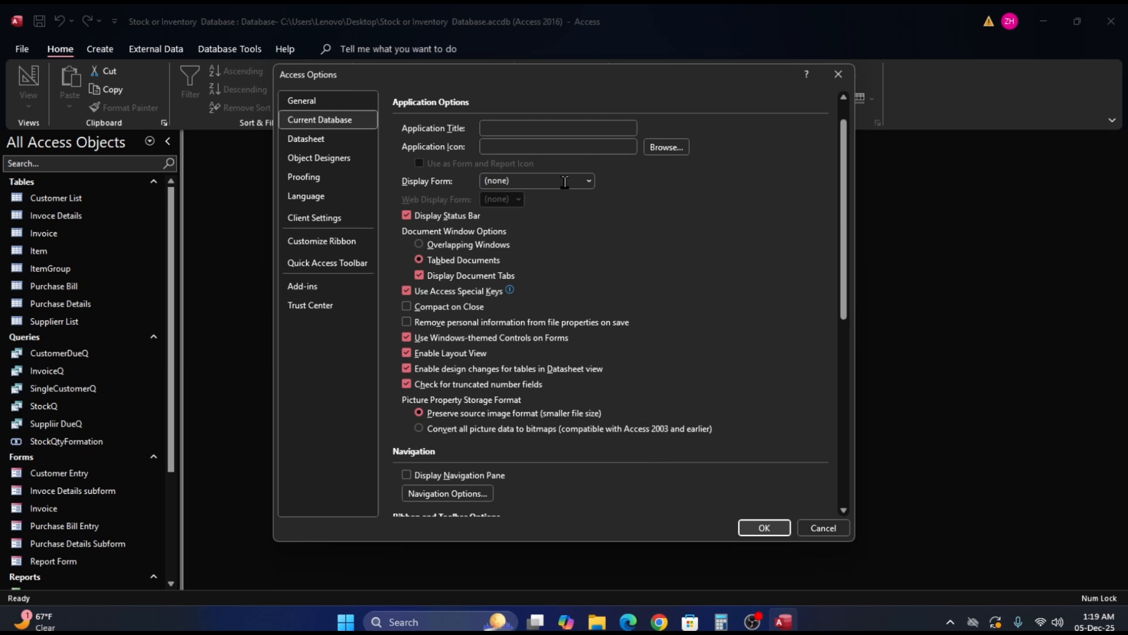
left_click(570, 129)
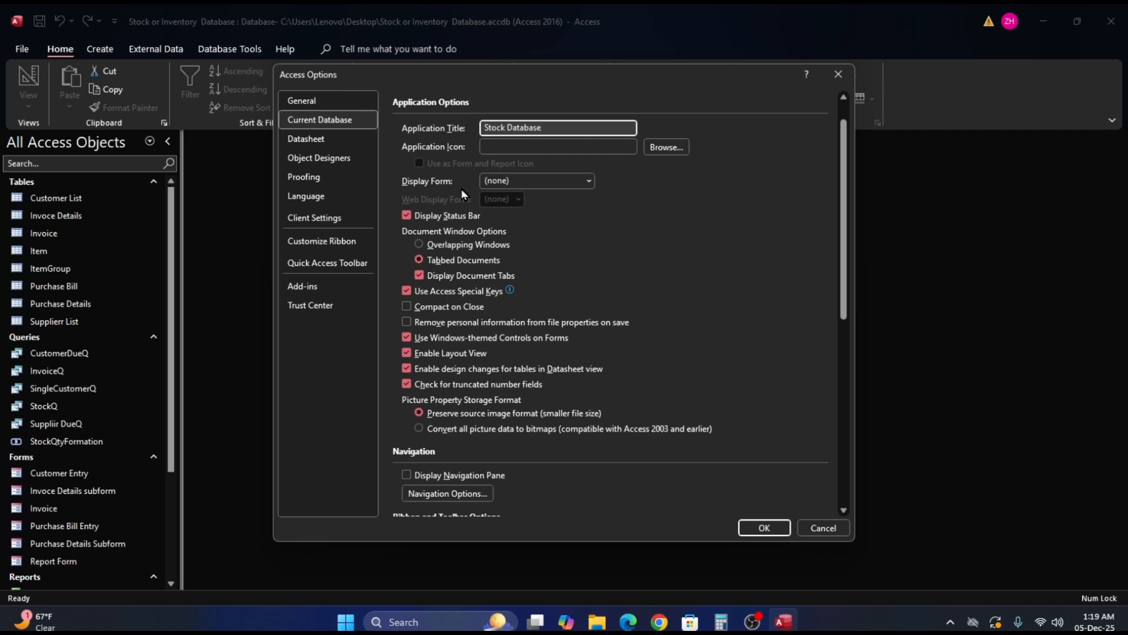
left_click(587, 182)
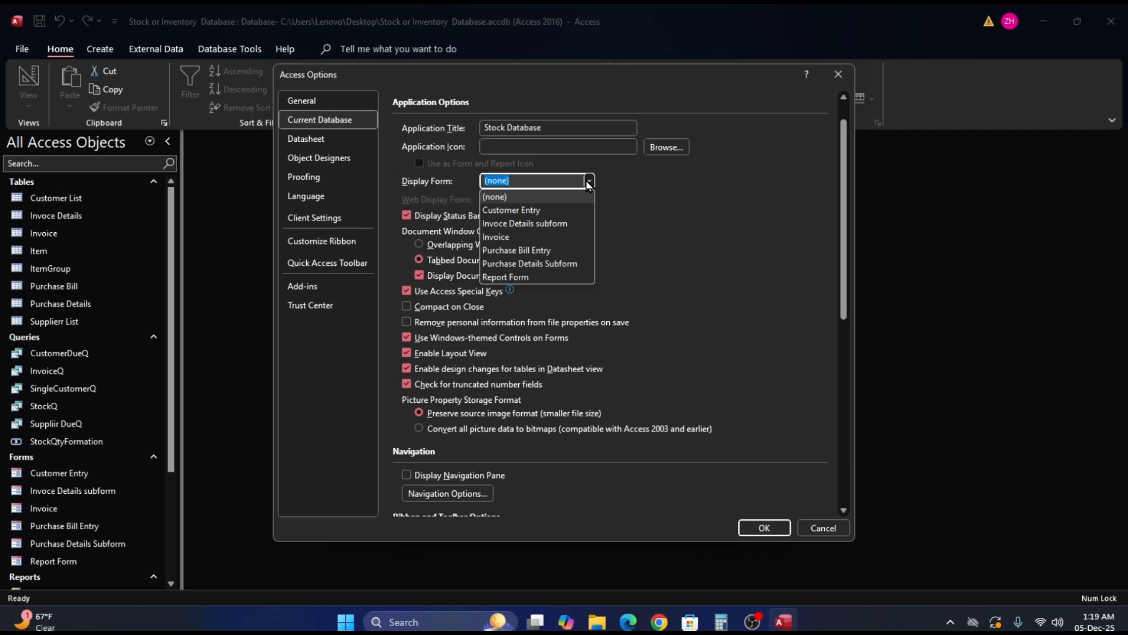
left_click(518, 279)
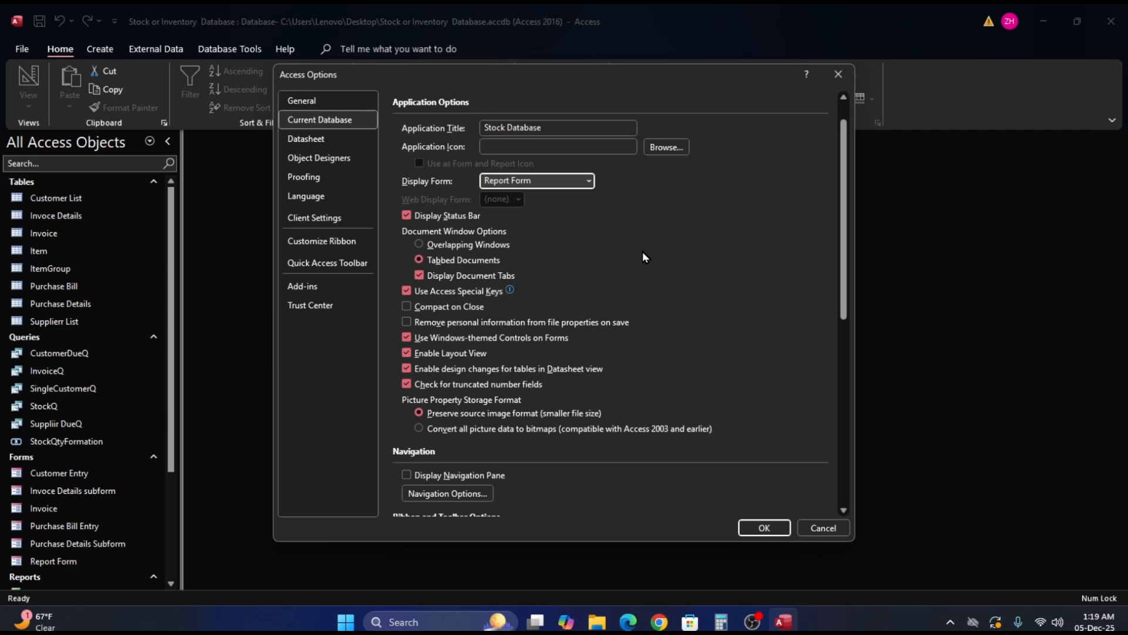
left_click(765, 527)
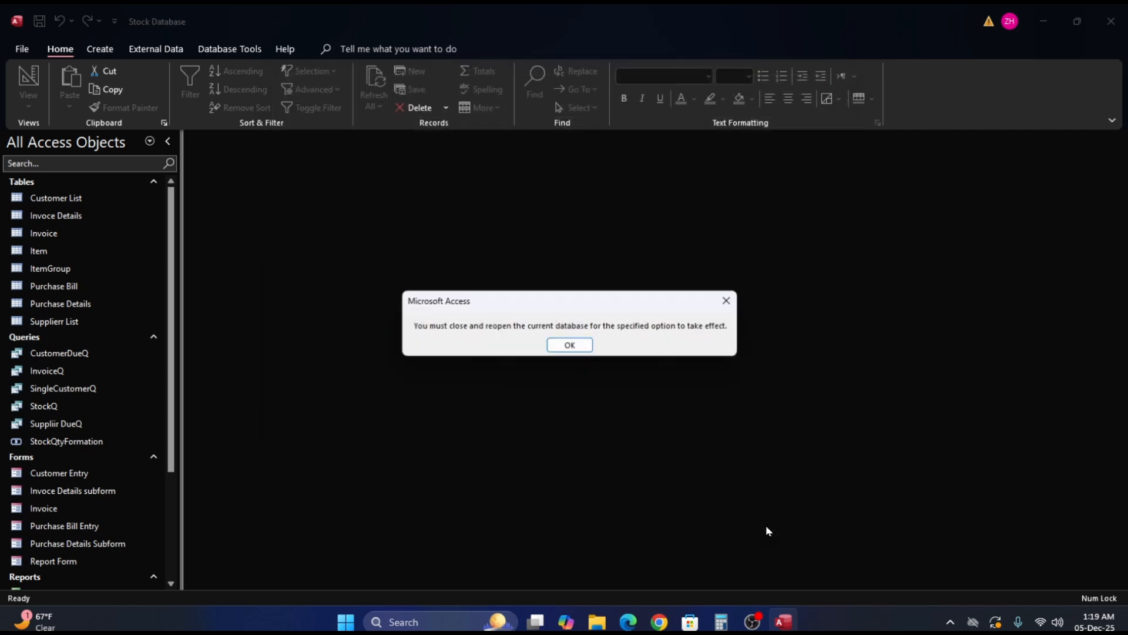
Acknowledge the reopen notice and restart Access by reopening the Stock or Inventory Database file from the desktop
left_click(570, 346)
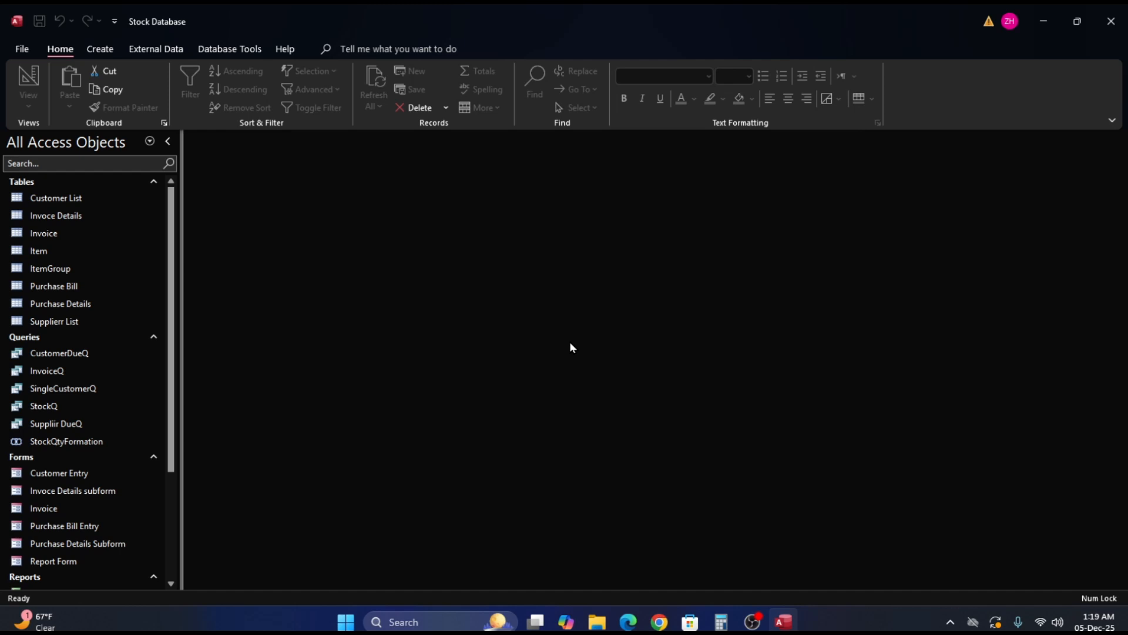
left_click(1109, 23)
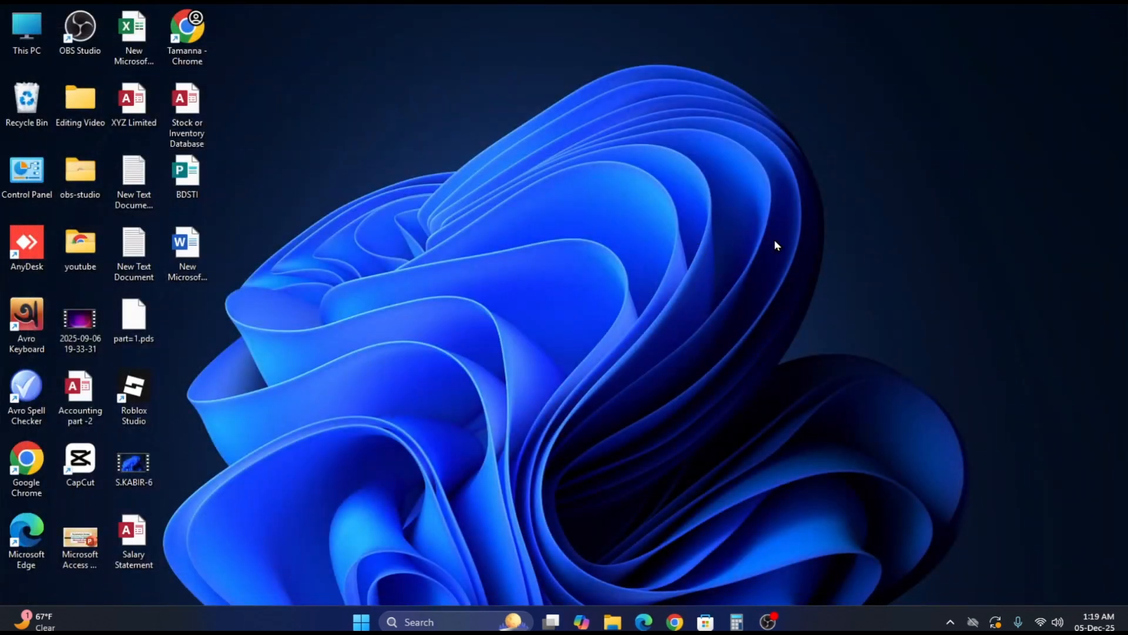
double_click(192, 105)
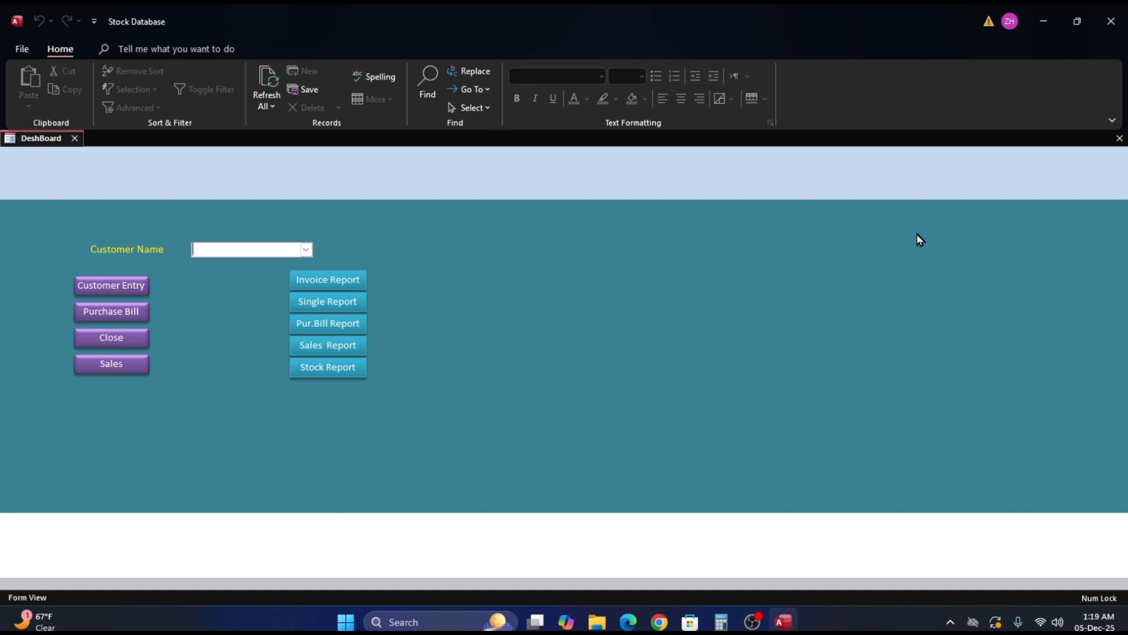
Open the dashboard in Design View and examine its header, detail section and Invoice Report button
right_click(698, 302)
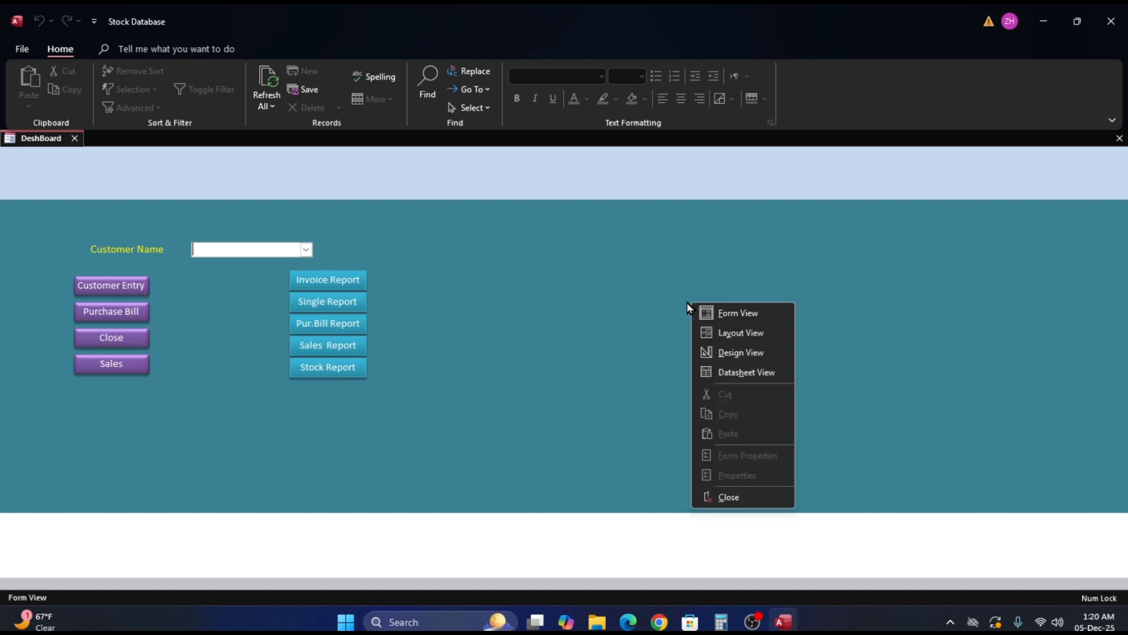
left_click(742, 349)
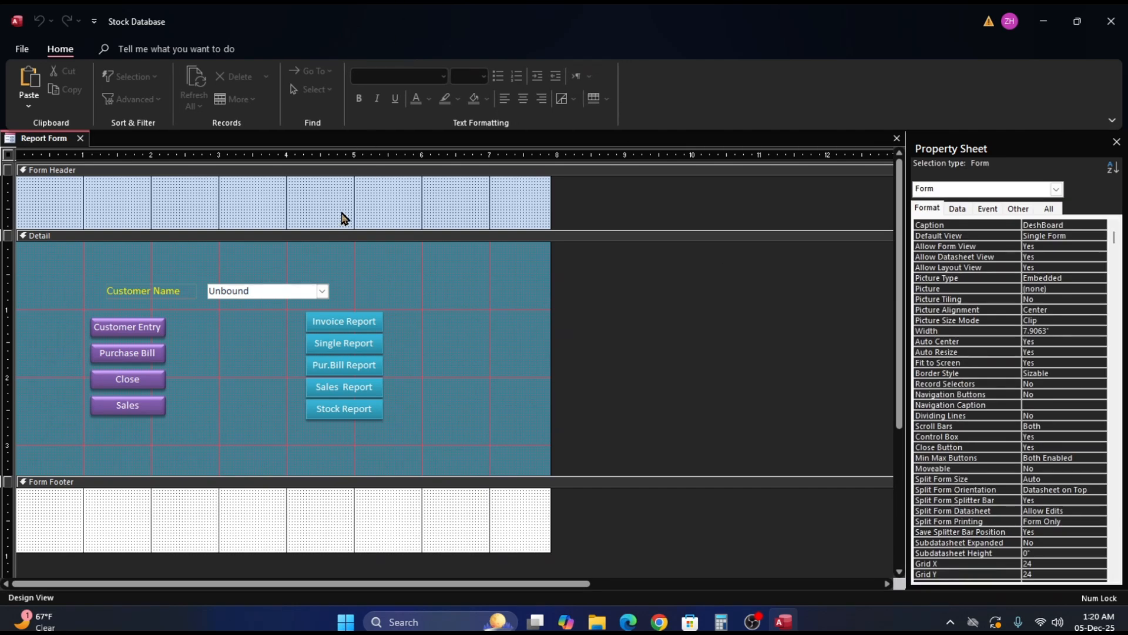
left_click(340, 206)
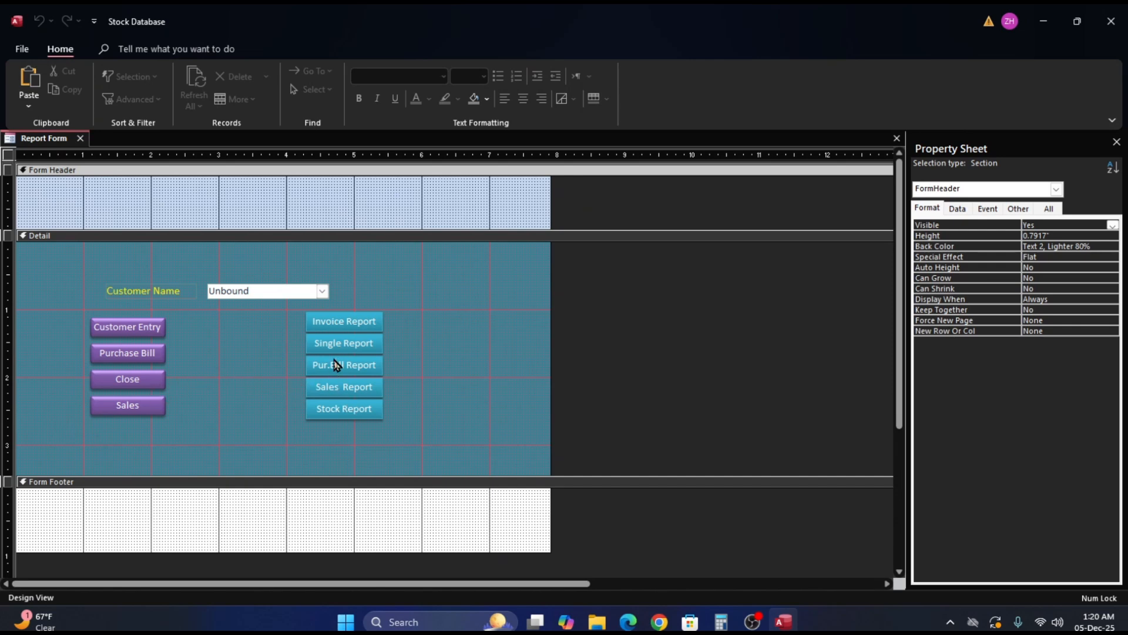
left_click(343, 322)
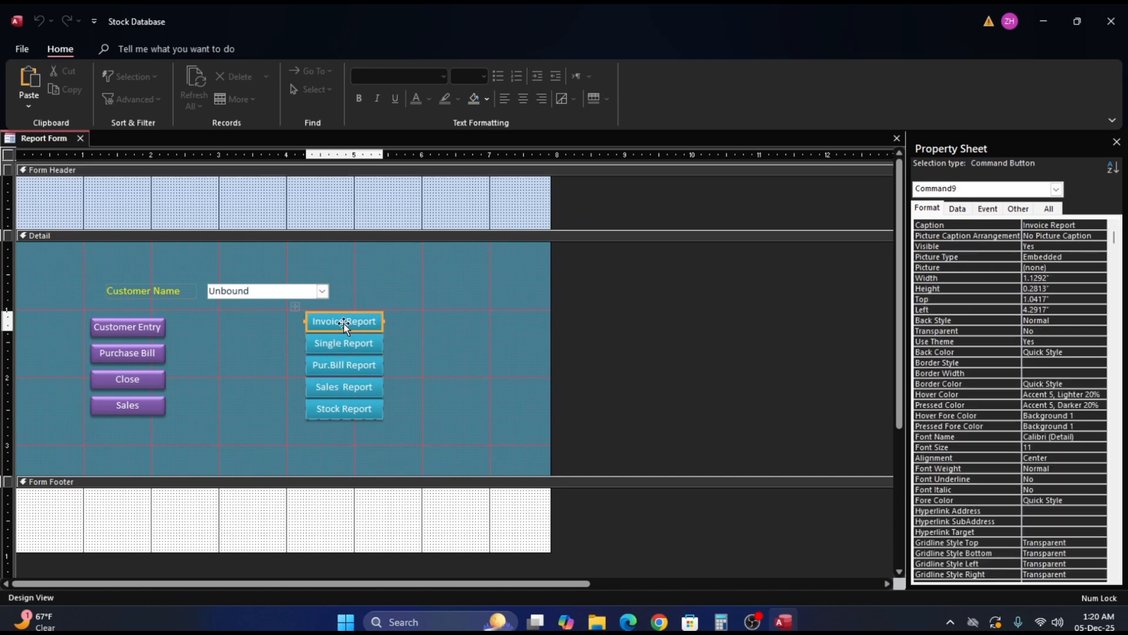
left_click(424, 335)
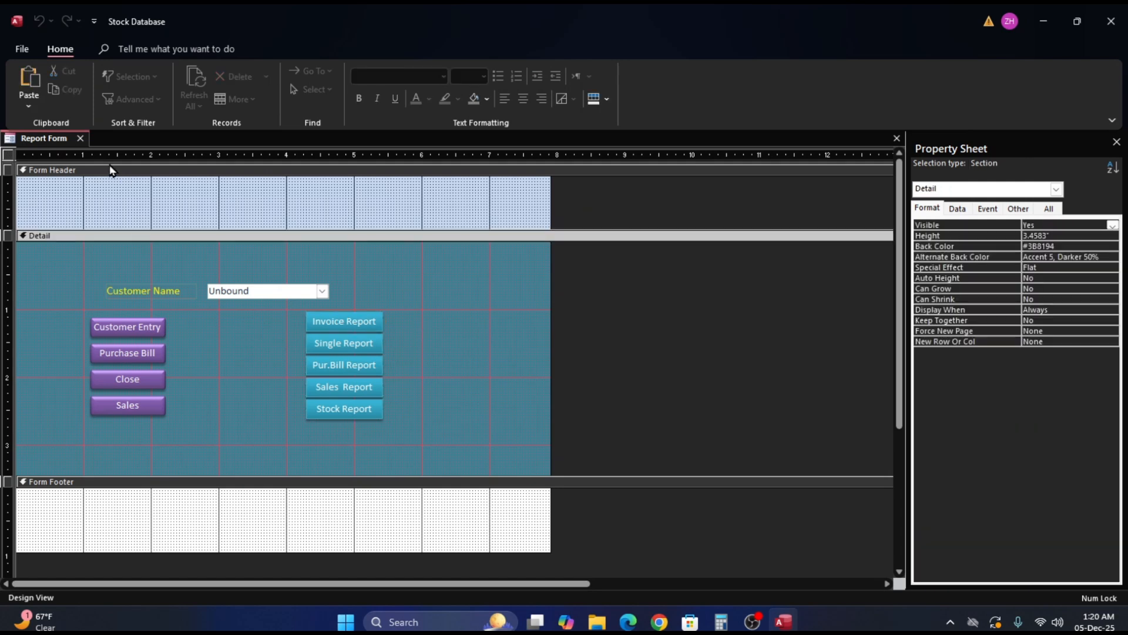
left_click(117, 195)
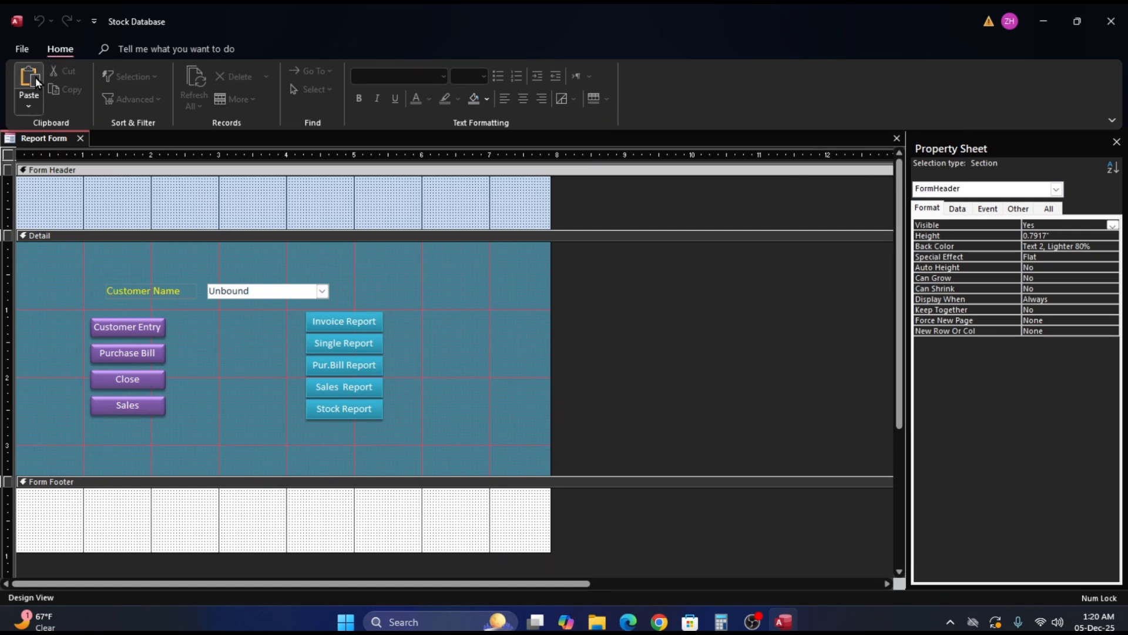
Check which file commands remain available, and restart Access by reopening the Stock or Inventory Database file
left_click(22, 48)
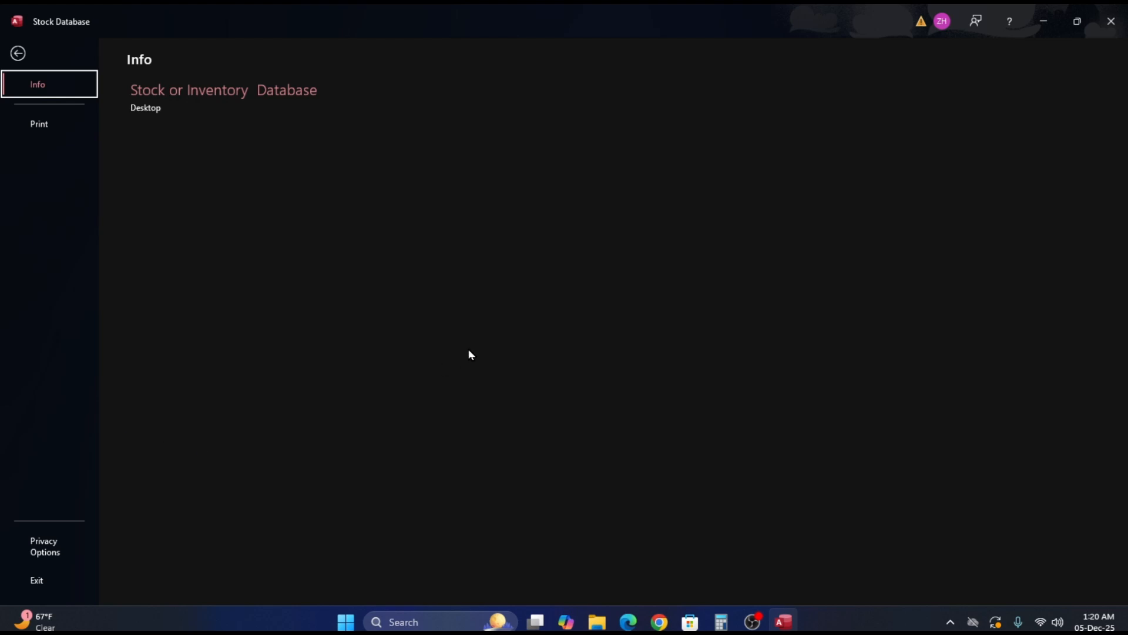
left_click(1111, 21)
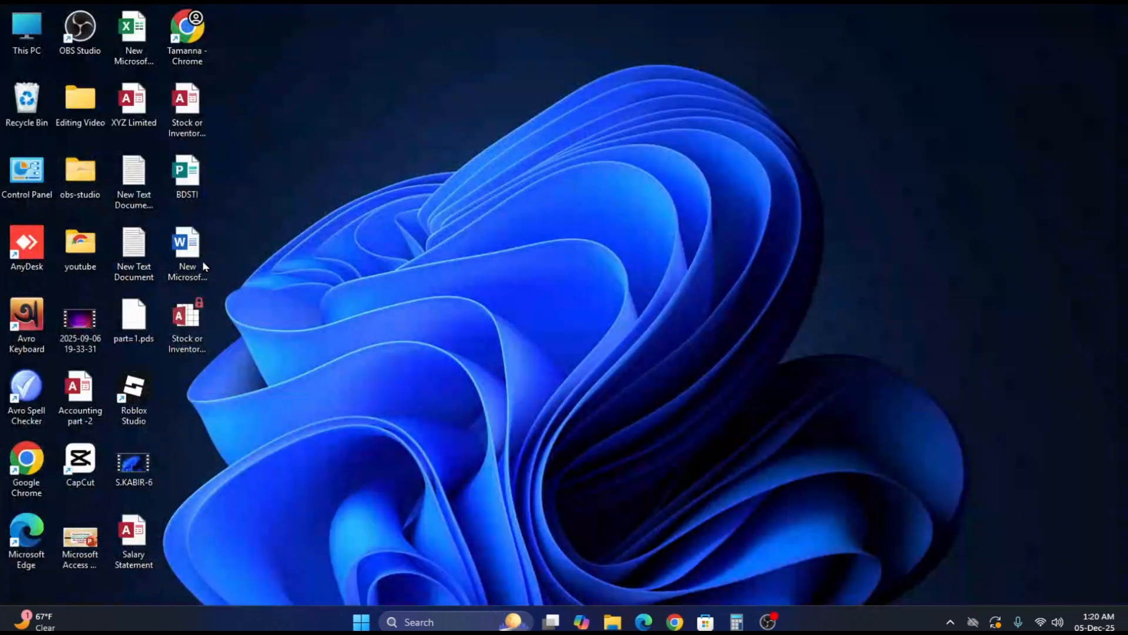
double_click(187, 100)
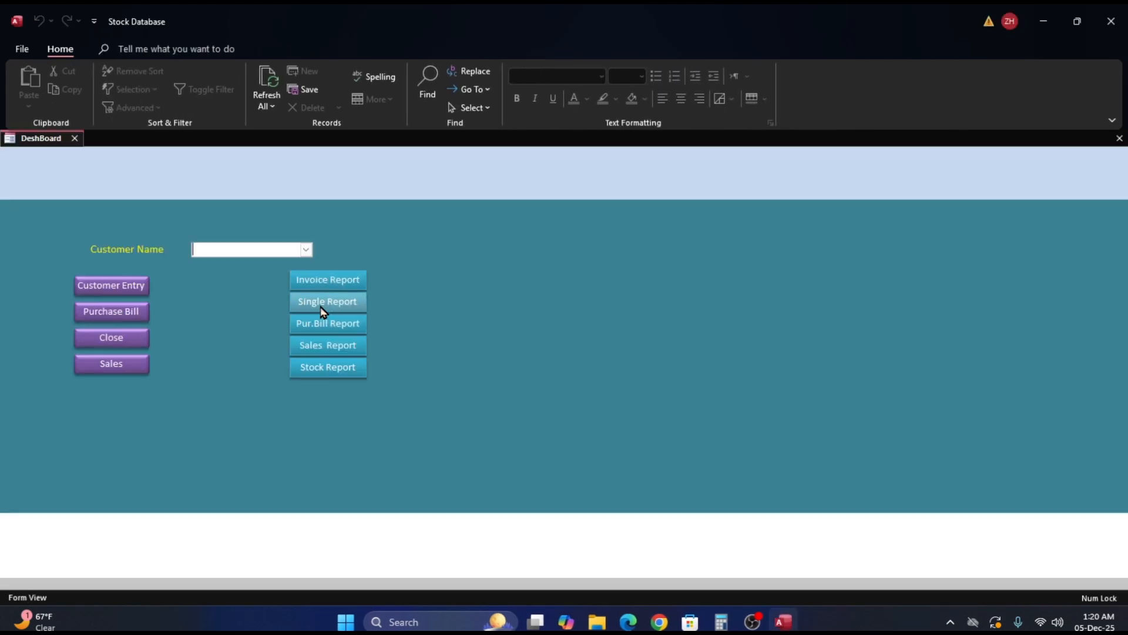
Cancel the Single Report date prompt, open the Invoice Report from the dashboard and switch it to Design View
left_click(323, 302)
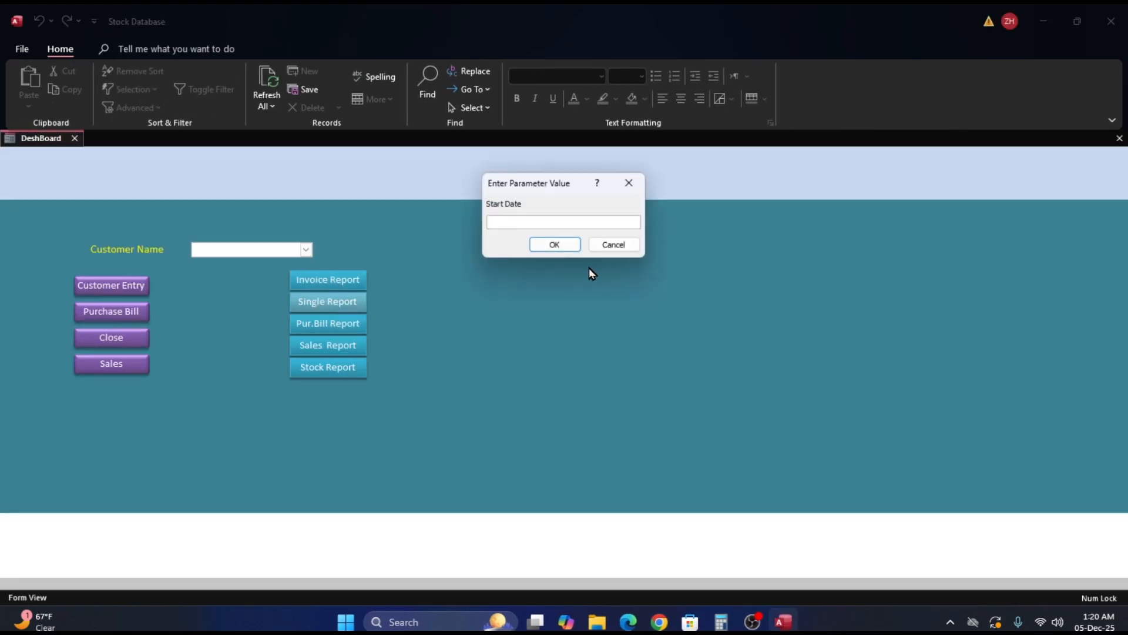
left_click(614, 245)
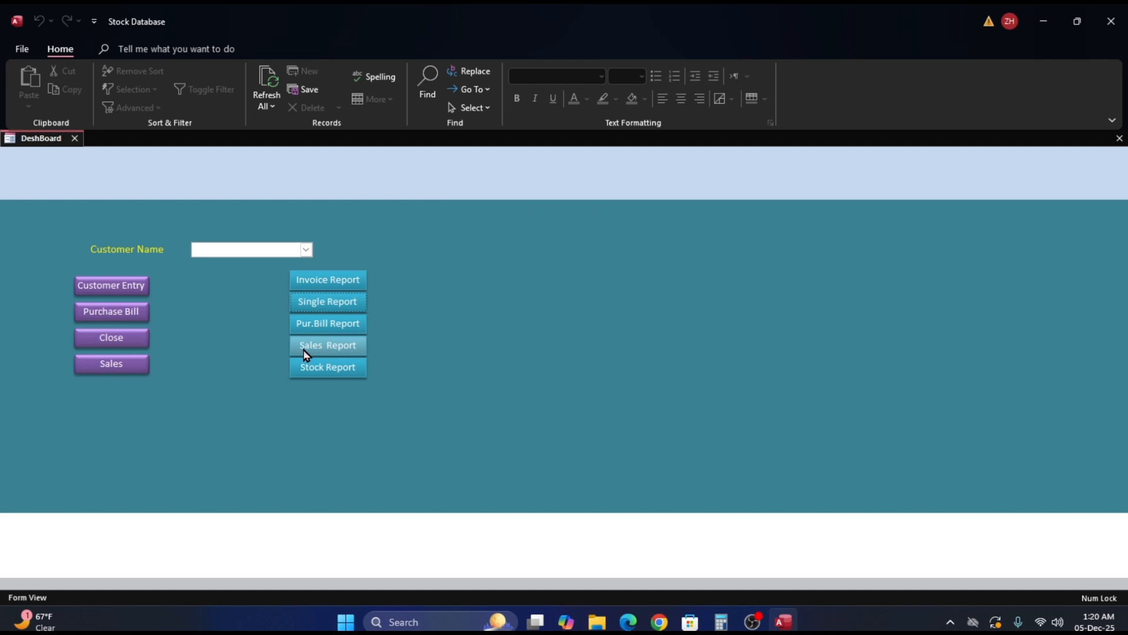
left_click(312, 286)
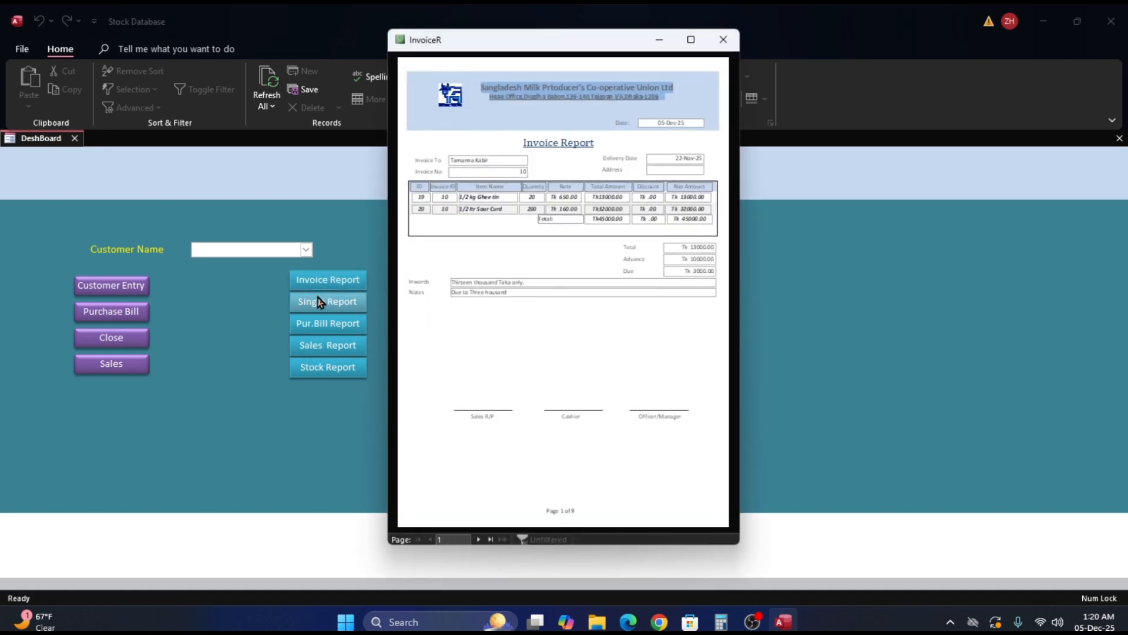
right_click(544, 116)
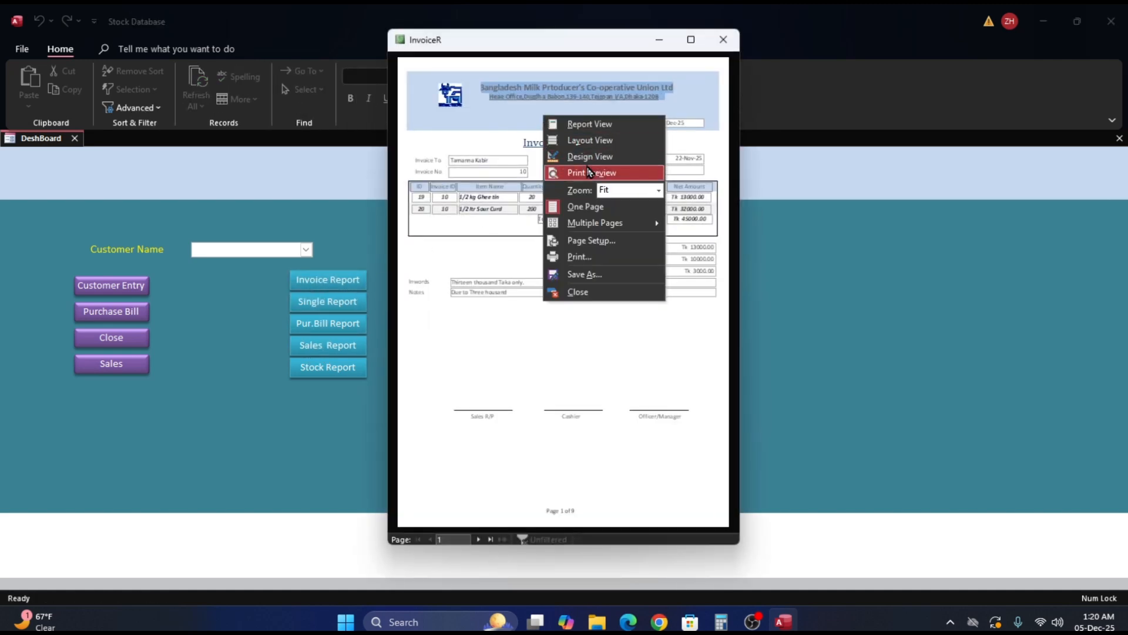
left_click(590, 159)
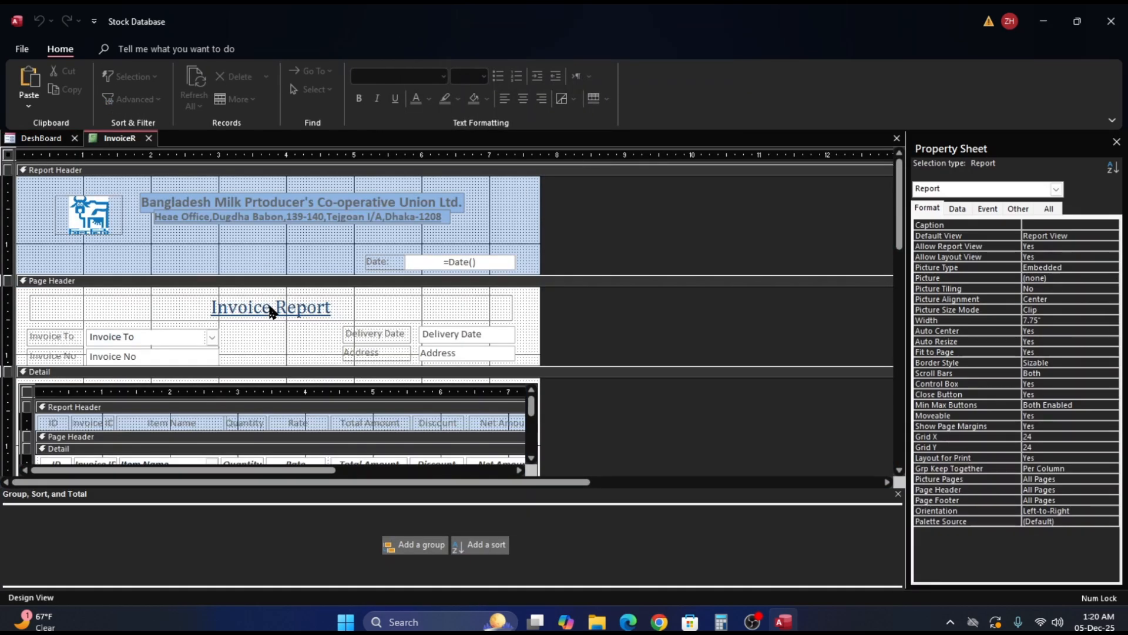
Copy the logo, company name and office address label from the invoice report's header, and close the report
left_click_drag(32, 194, 488, 236)
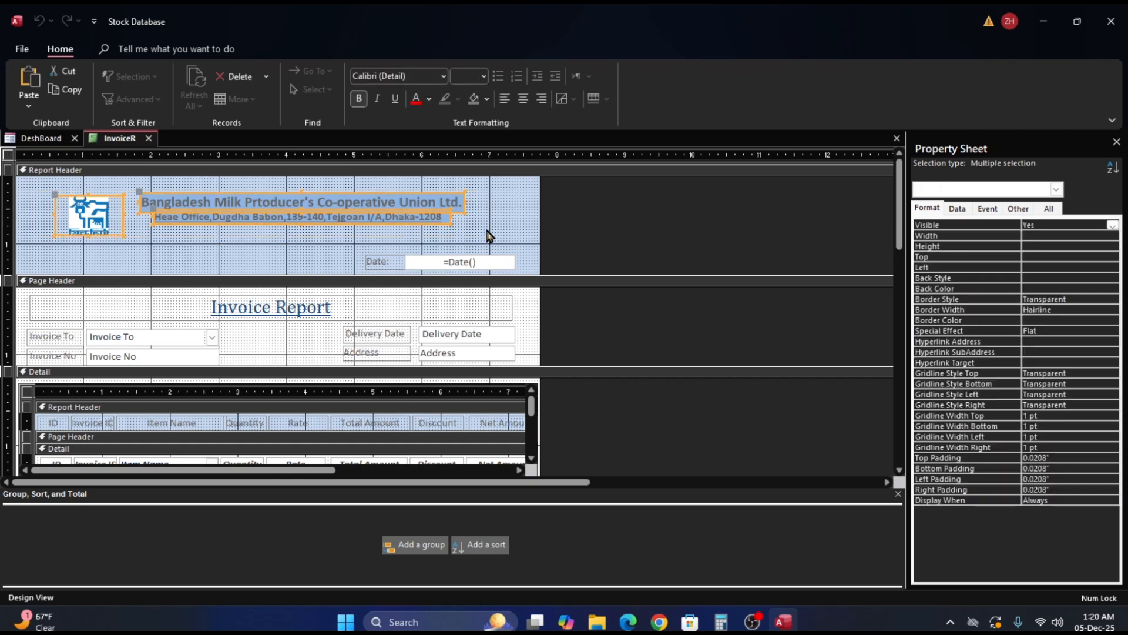
left_click(488, 236)
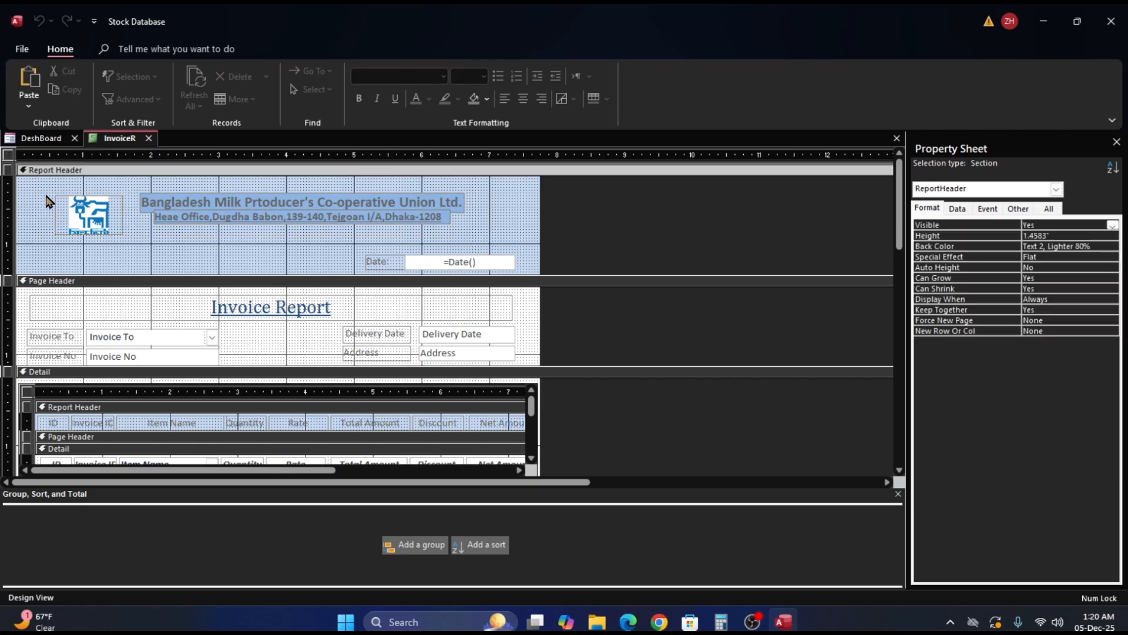
left_click_drag(46, 196, 483, 234)
right_click(379, 207)
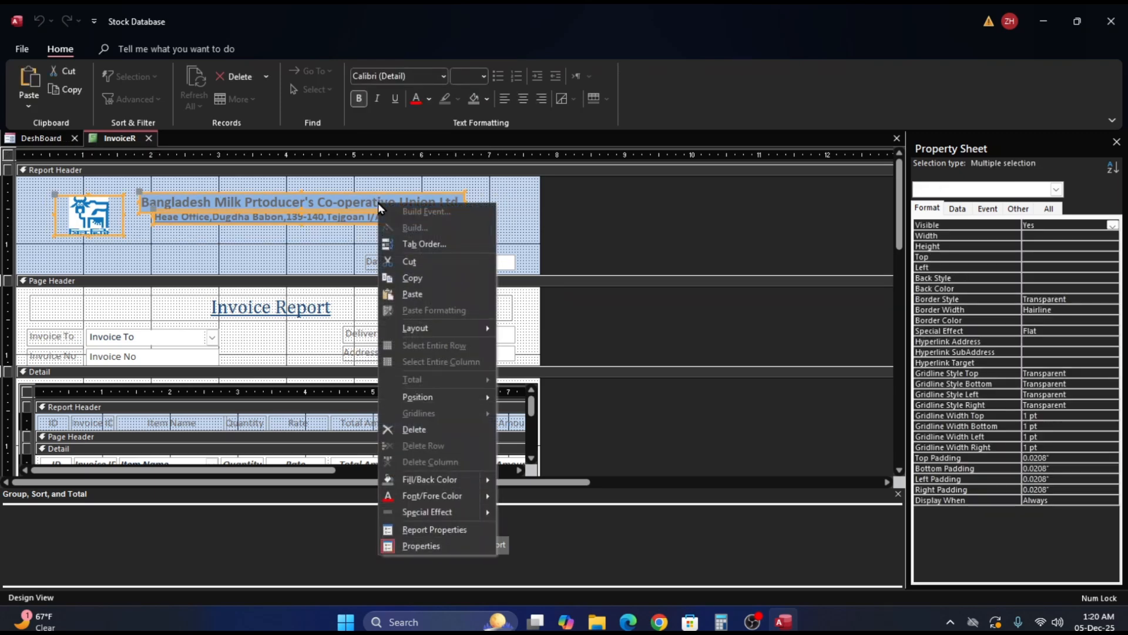
left_click(420, 277)
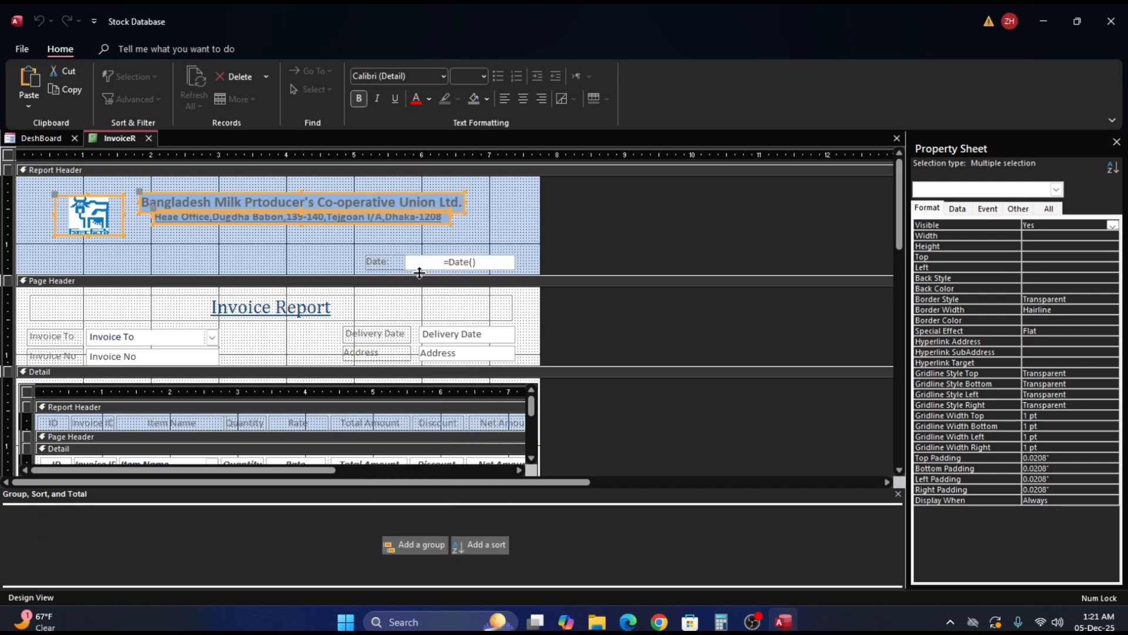
left_click(894, 140)
Switch the dashboard form to Design View and paste the copied logo and labels into its Form Header
right_click(645, 234)
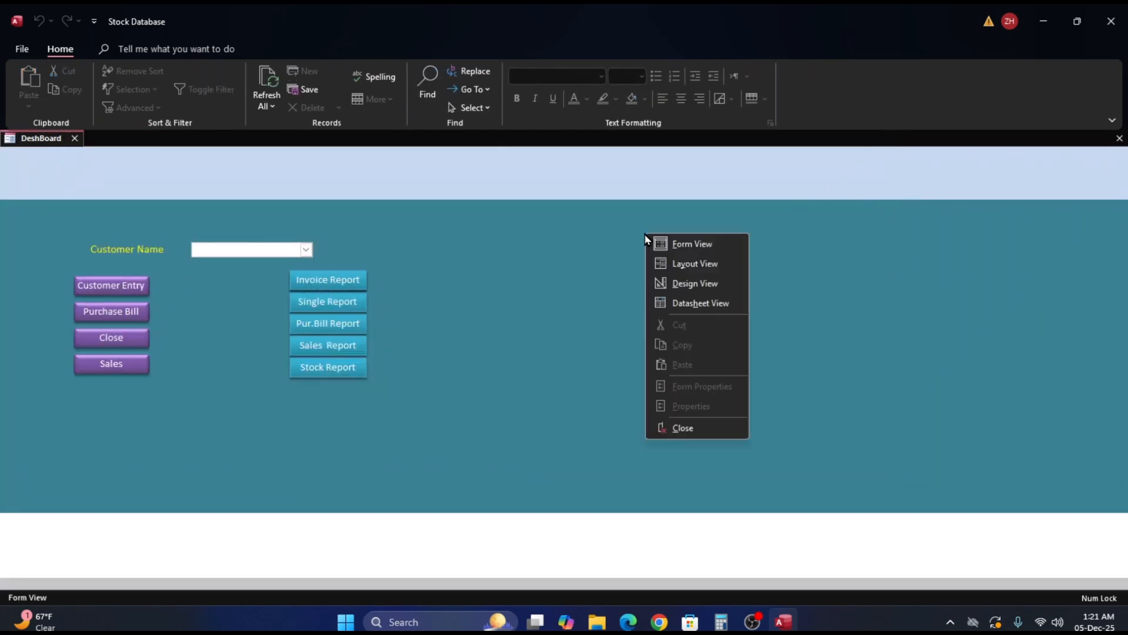
left_click(690, 283)
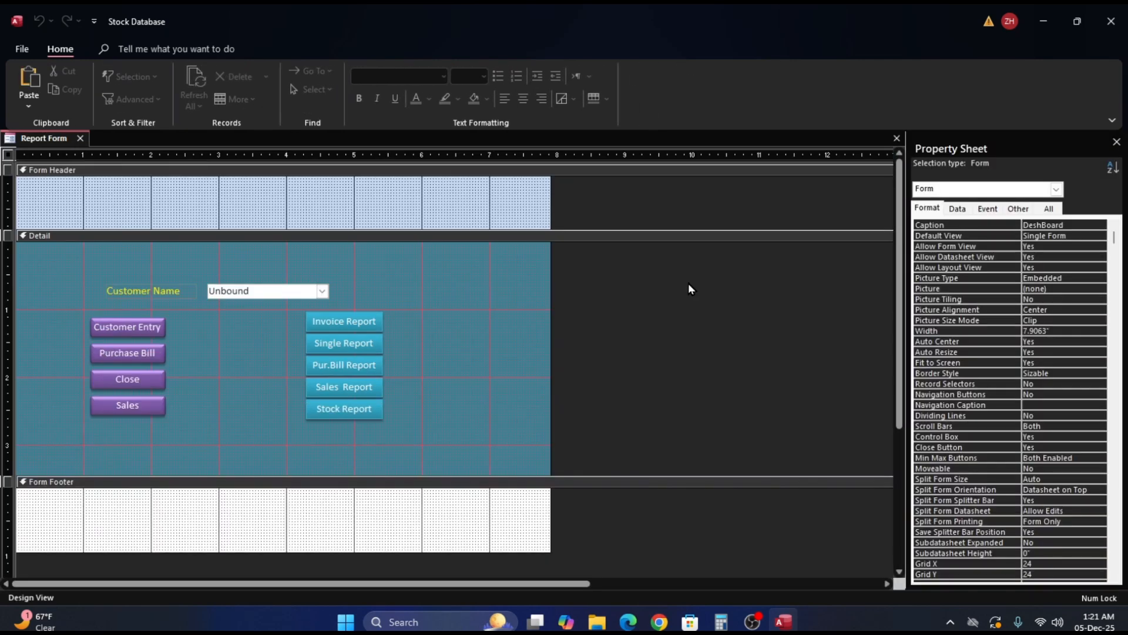
right_click(254, 202)
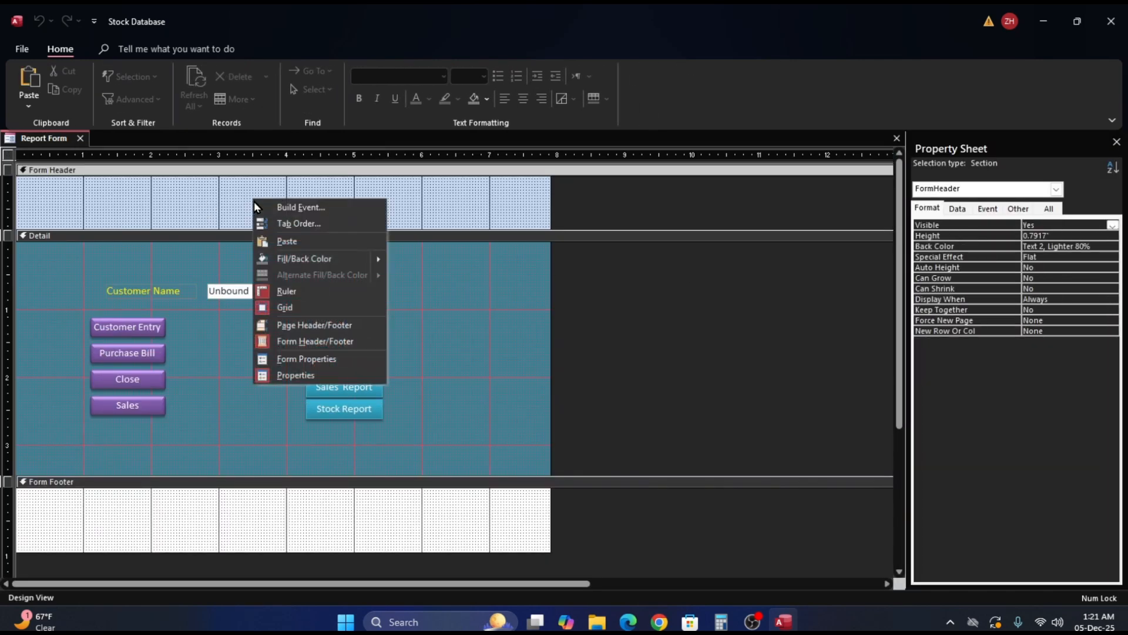
left_click(283, 241)
Nudge the pasted logo and labels right and slightly down within the Form Header
key("Right")
key("Right")
key("Right")
key("Right")
key("Right")
key("Right")
key("Right")
key("Right")
key("Right")
key("Right")
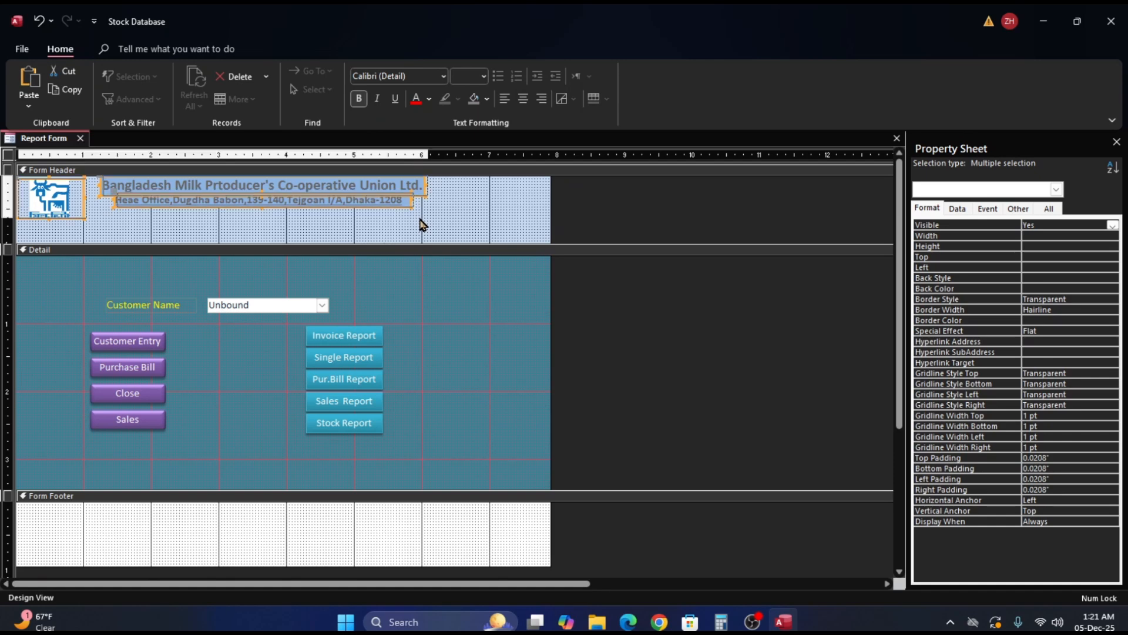
key("Right")
key("Right")
key("Right")
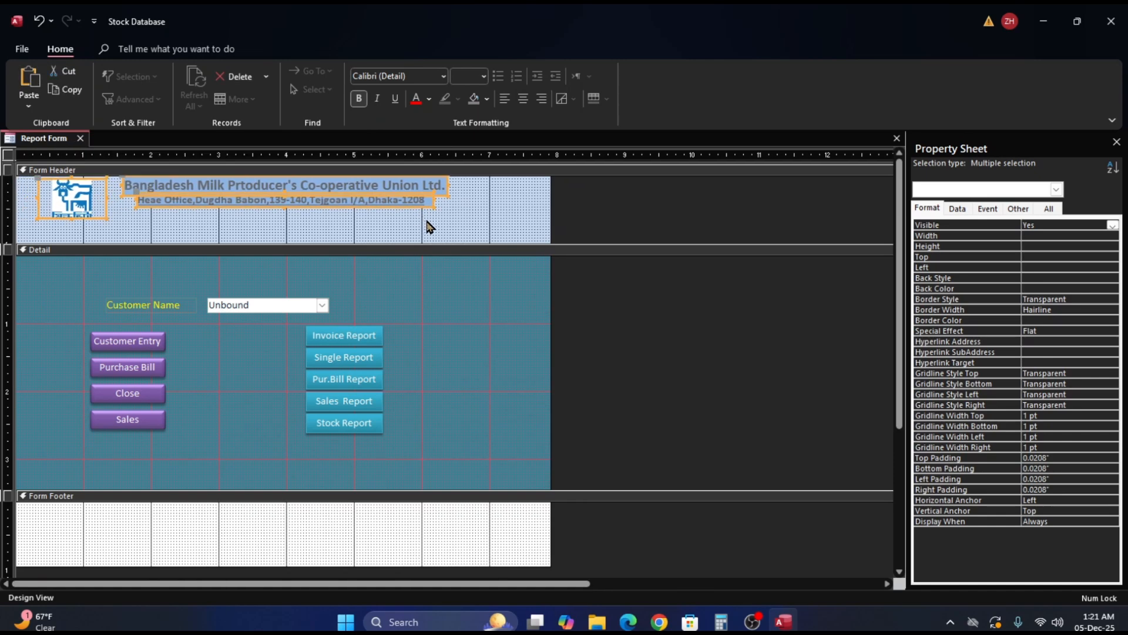
key("Down")
key("Down")
key("Down")
key("Down")
key("Down")
left_click(485, 212)
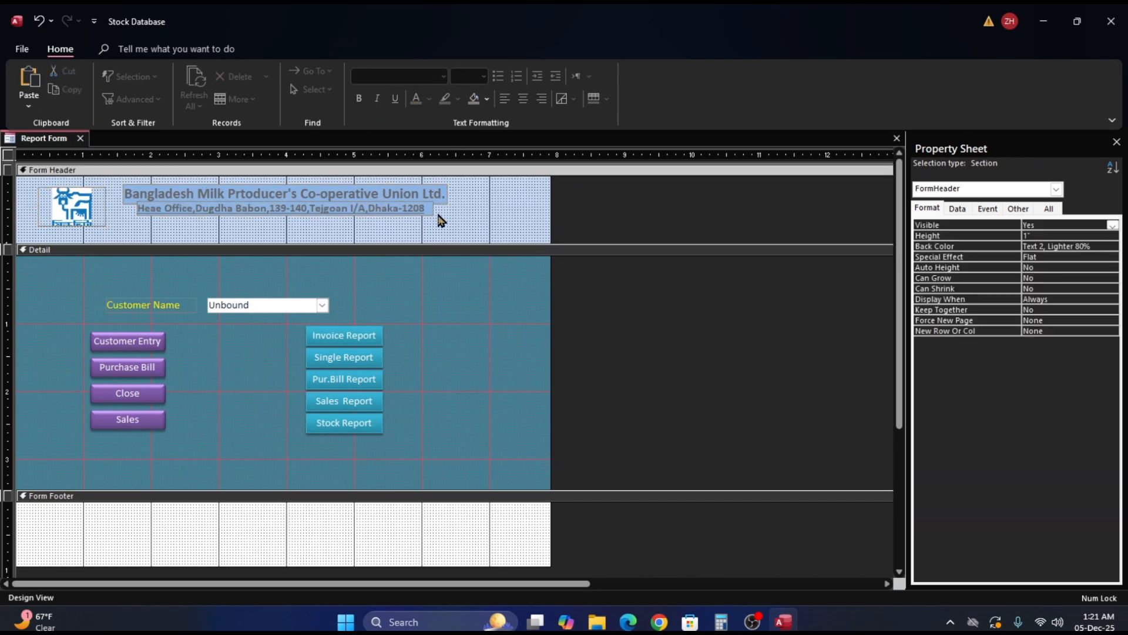
Move the office address label out of the Form Header by cutting it and pasting it into the Form Footer
left_click(324, 213)
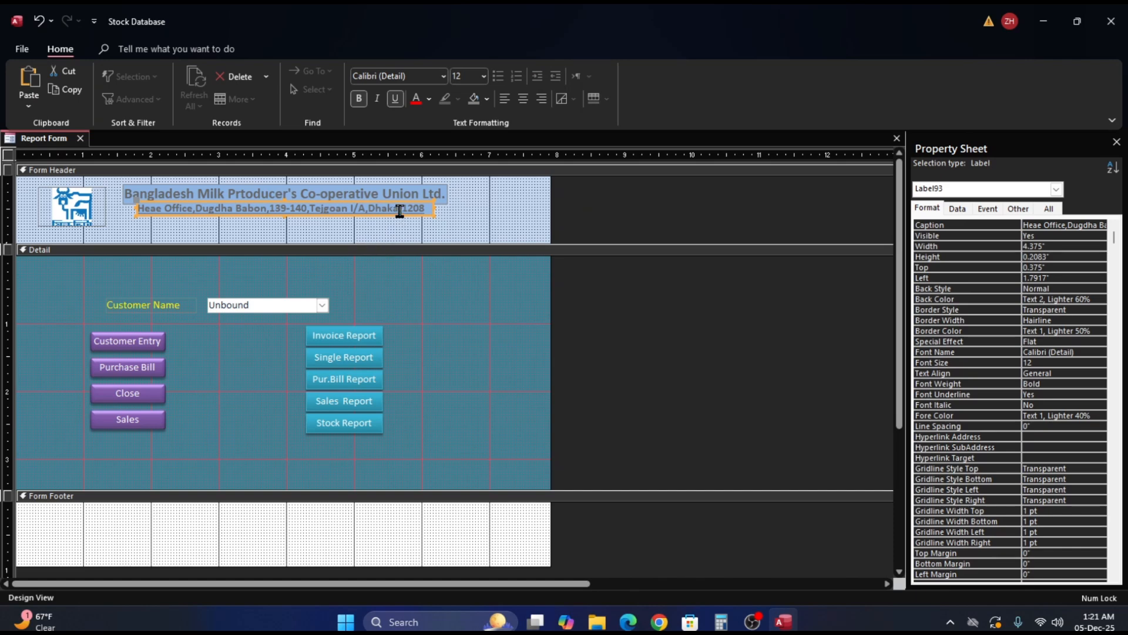
key("Delete")
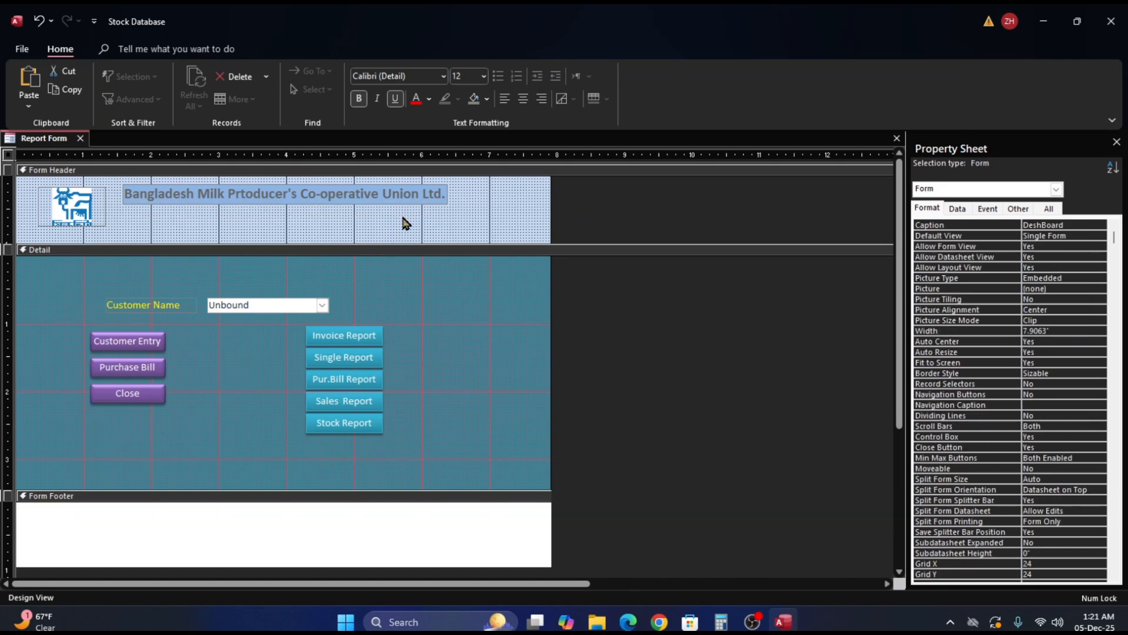
left_click(328, 522)
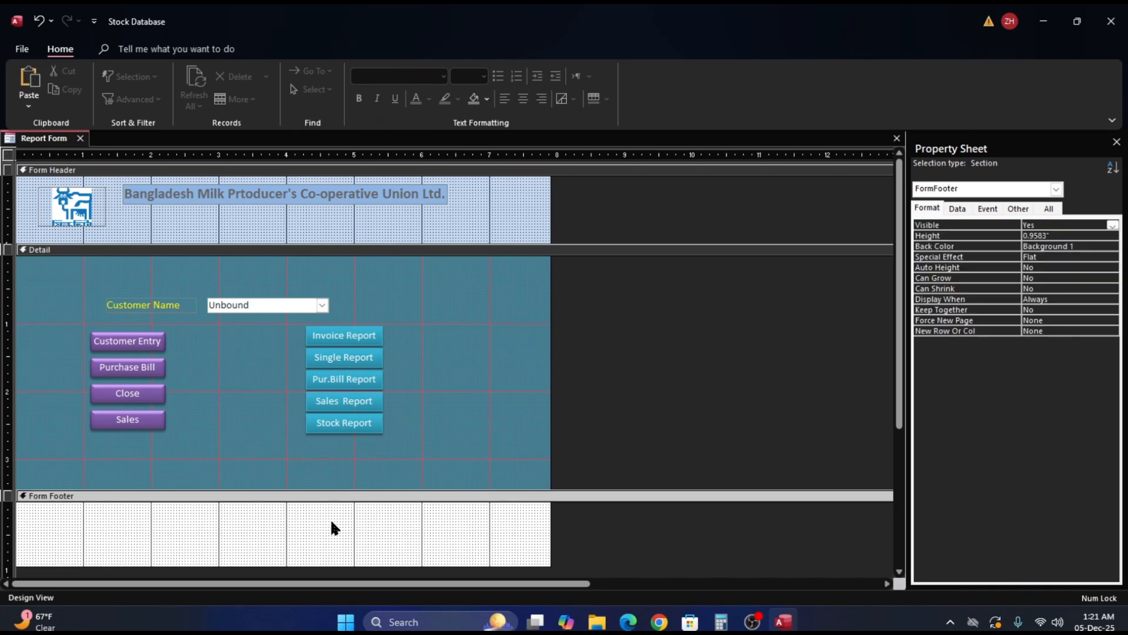
right_click(330, 519)
left_click(365, 378)
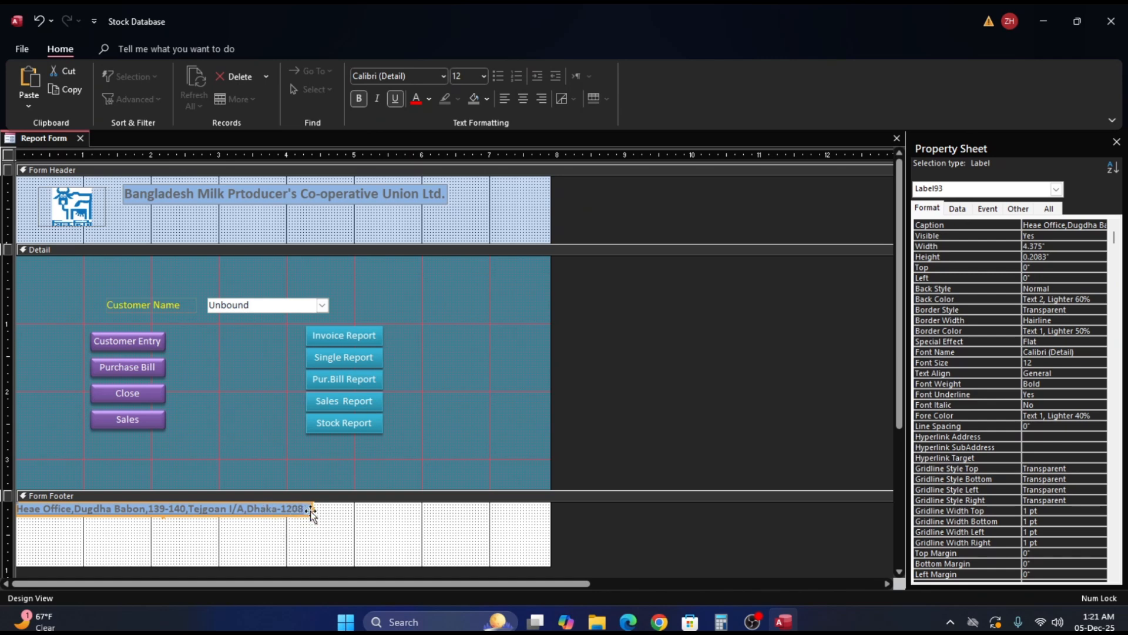
Position the address label about 0.46" below the Form Footer's upper edge and widen it to about 6.6"
left_click_drag(310, 512, 410, 543)
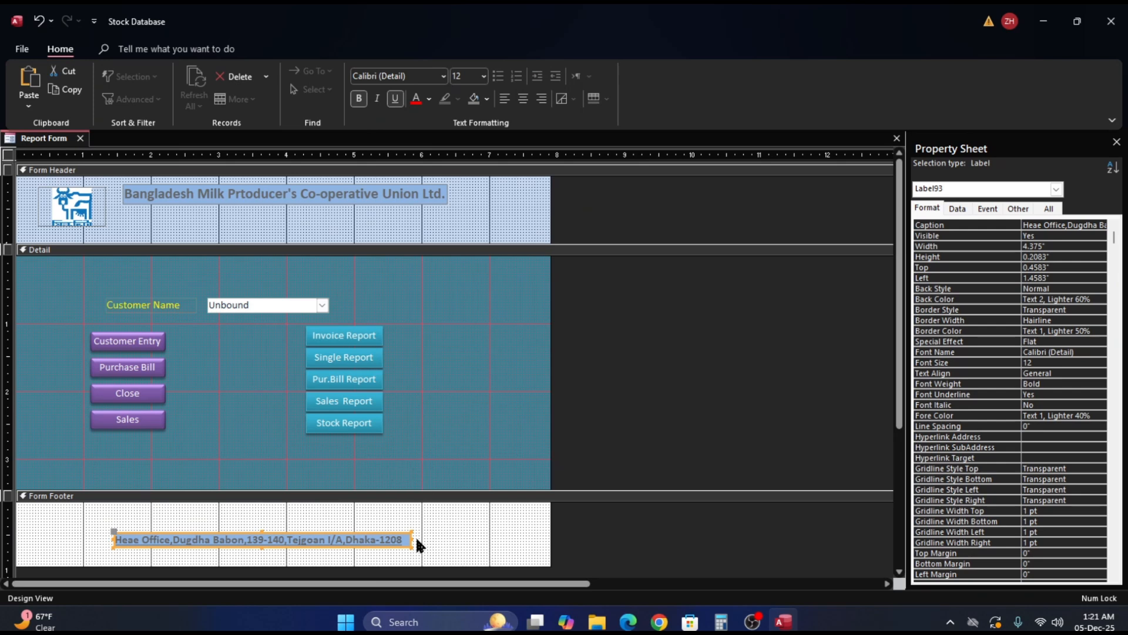
left_click_drag(412, 538, 497, 539)
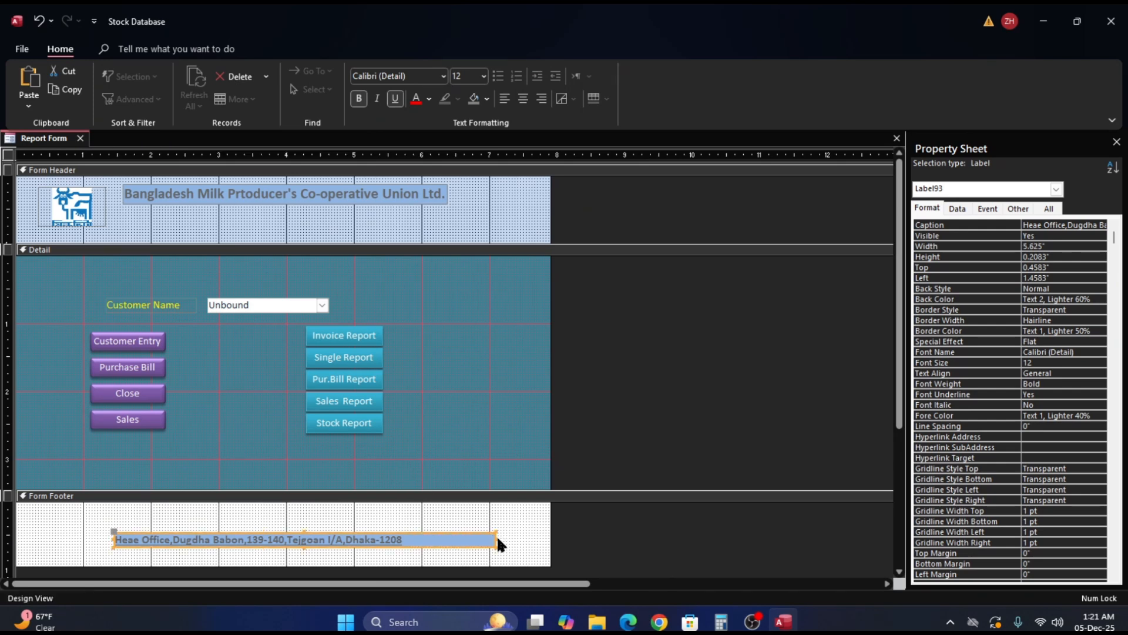
left_click_drag(116, 539, 46, 539)
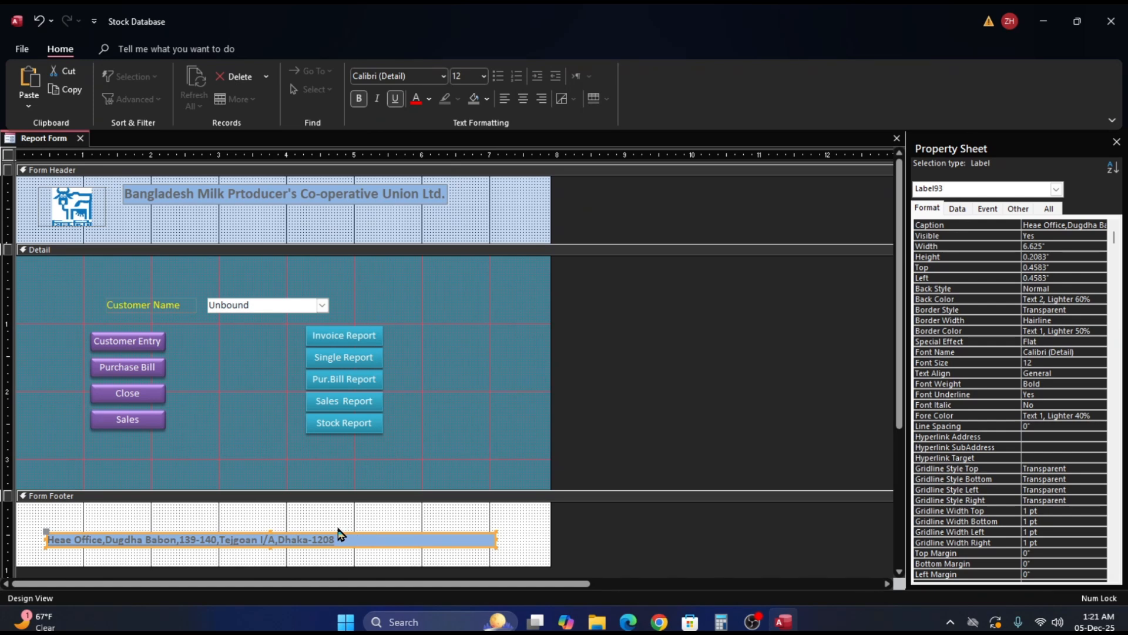
left_click(308, 524)
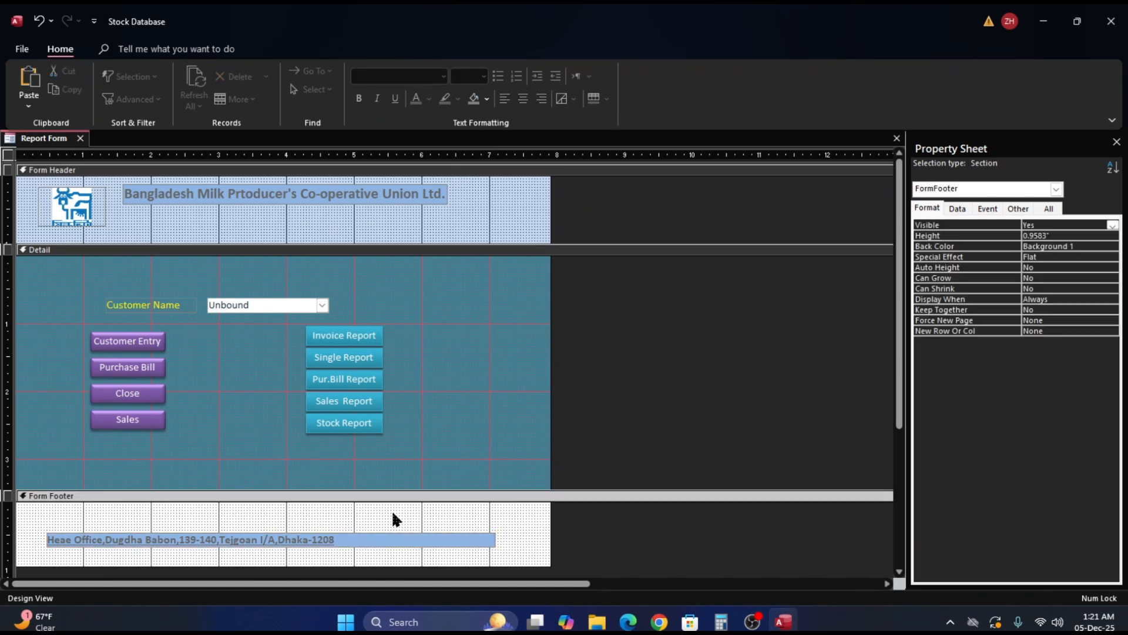
Undo the office address label's move, widening and repositioning in the Form Footer, and show the dashboard in Form View
key("ctrl+z")
key("ctrl+z")
key("ctrl+z")
key("ctrl+z")
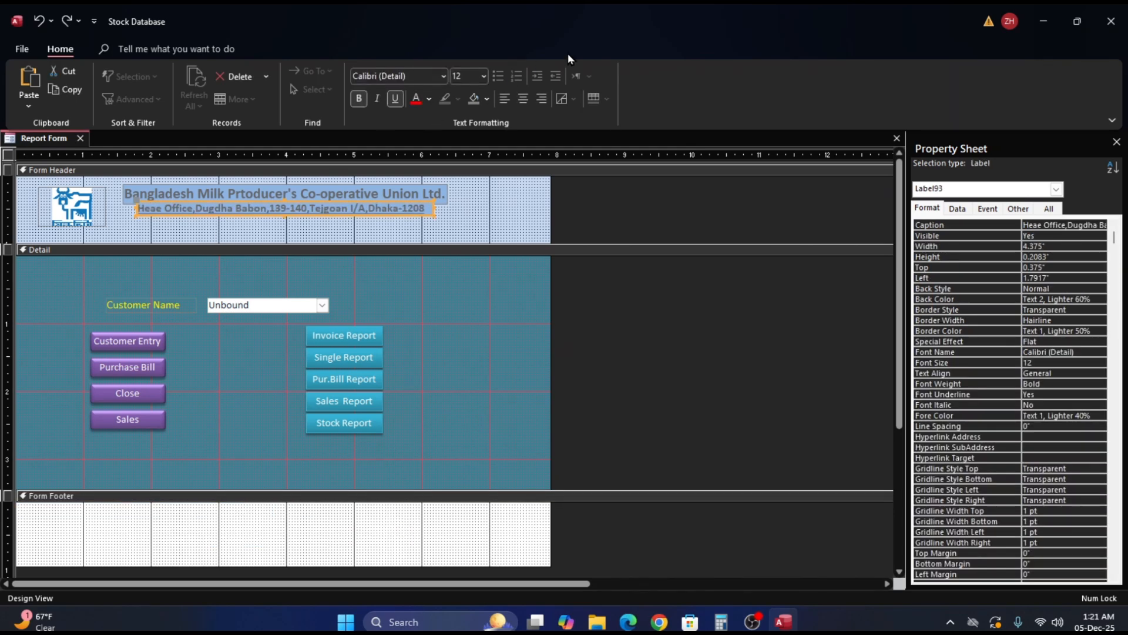
left_click(499, 319)
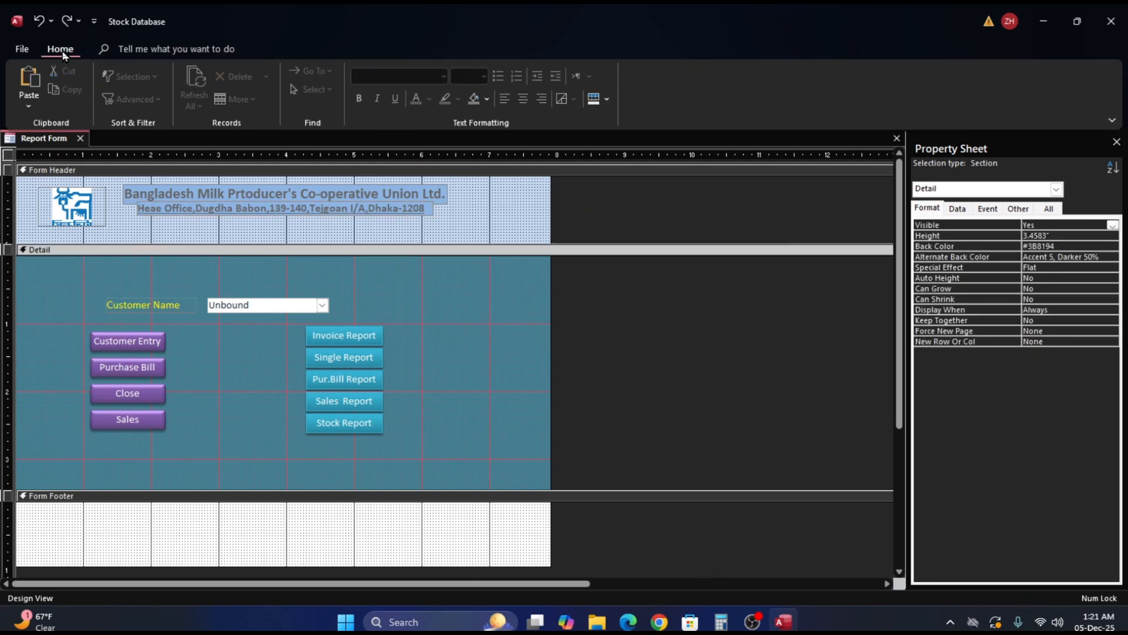
right_click(44, 139)
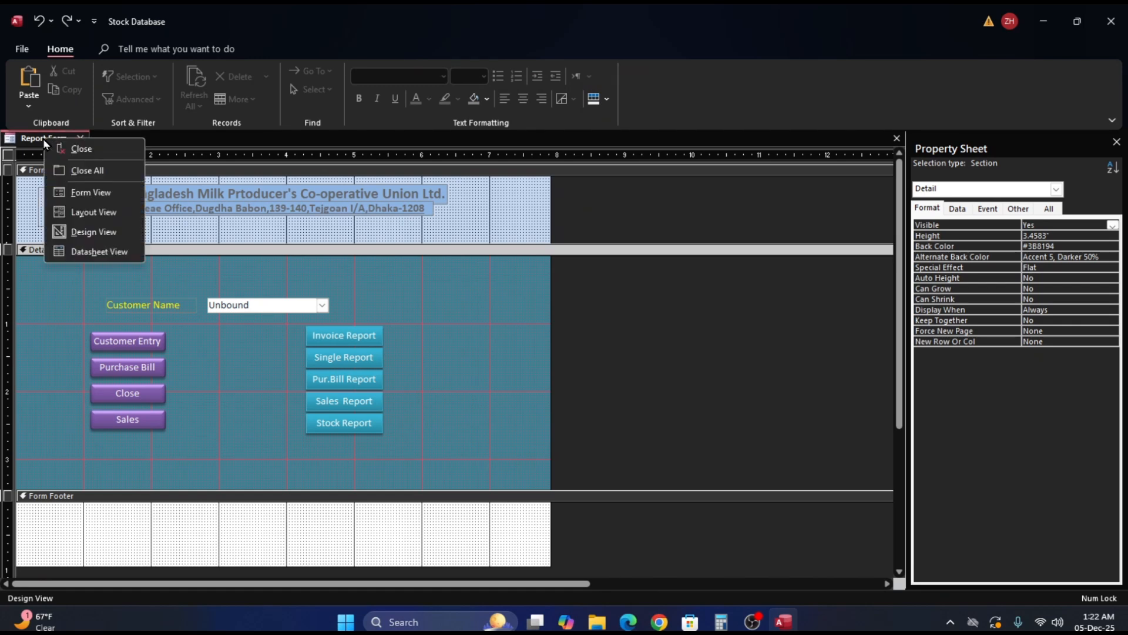
left_click(85, 194)
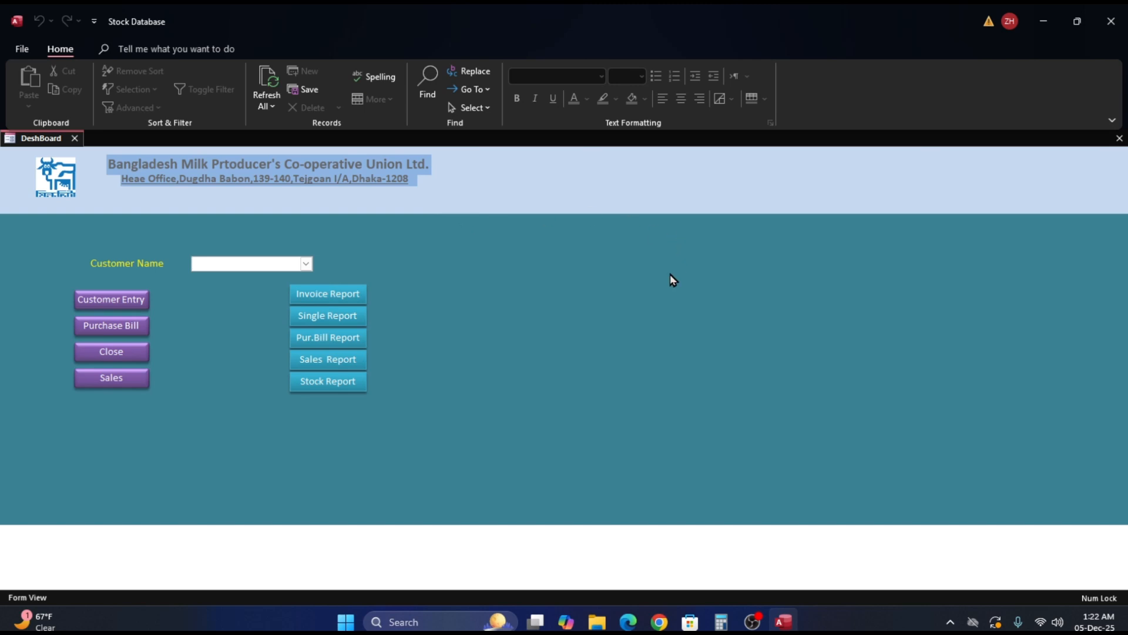
Return the dashboard form to Design View and narrow it to 6.5" wide
right_click(622, 261)
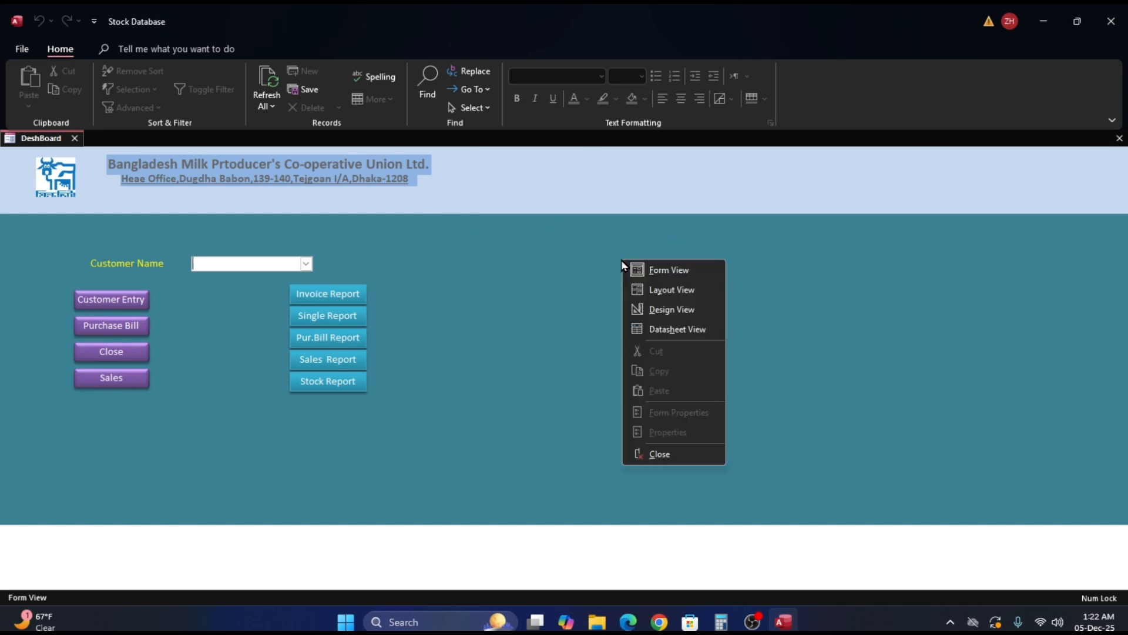
left_click(667, 311)
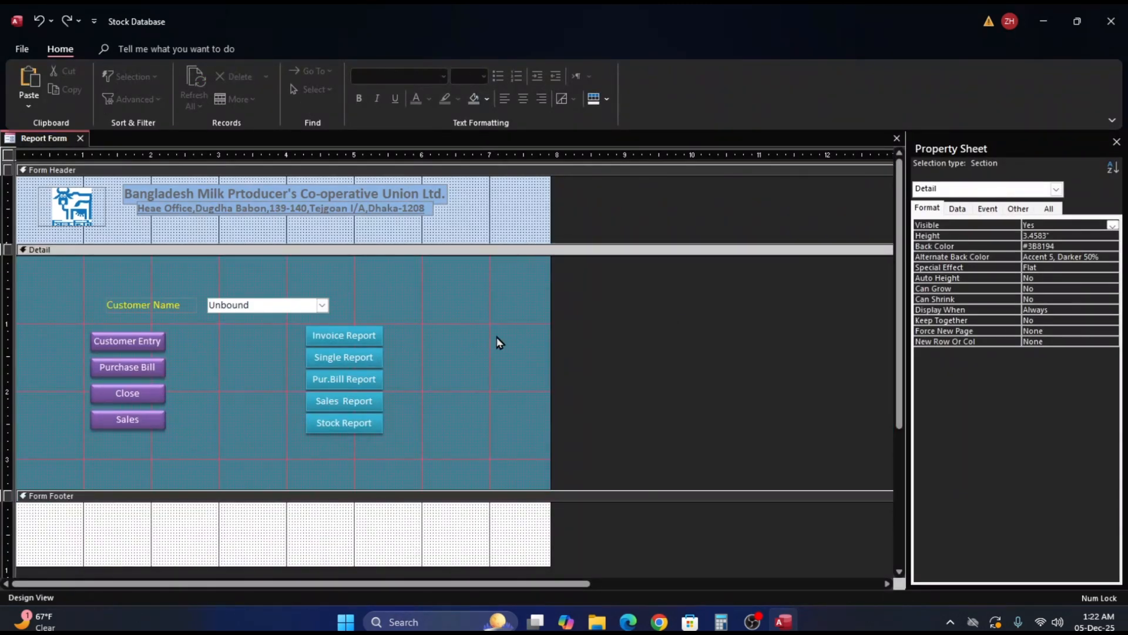
left_click_drag(554, 338, 456, 374)
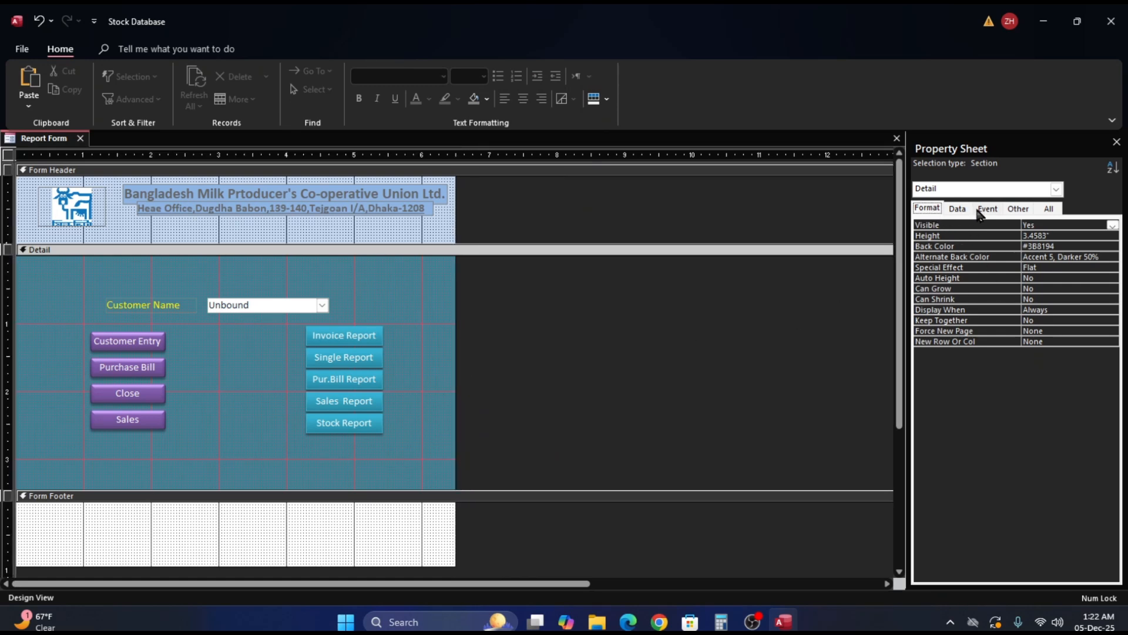
Set the Pop Up property of the whole form to Yes
left_click(1056, 189)
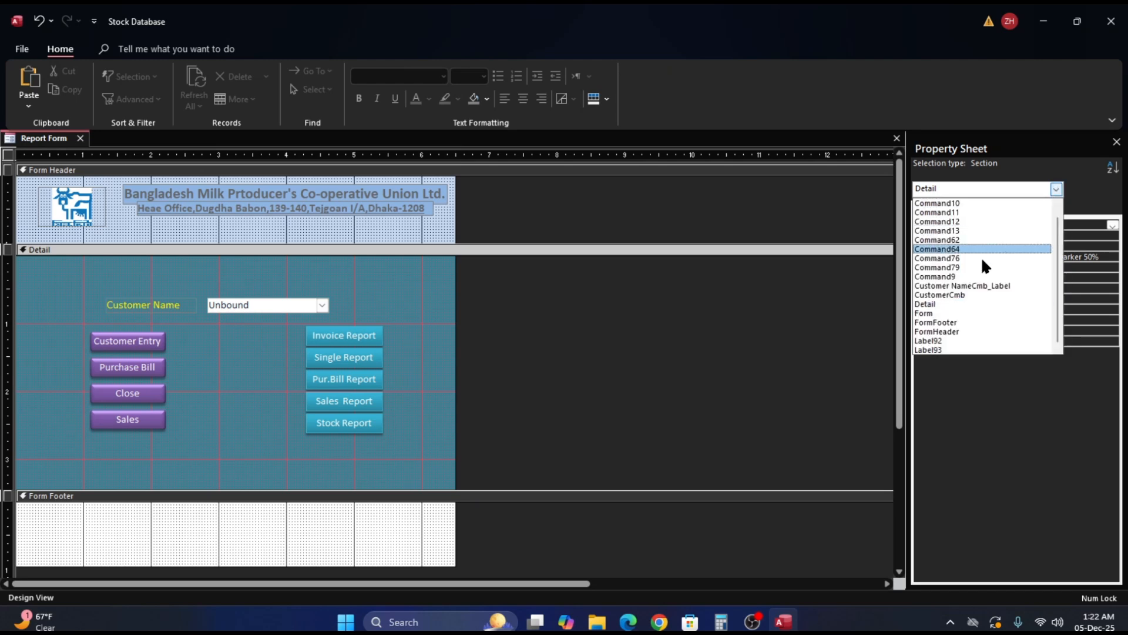
left_click(956, 313)
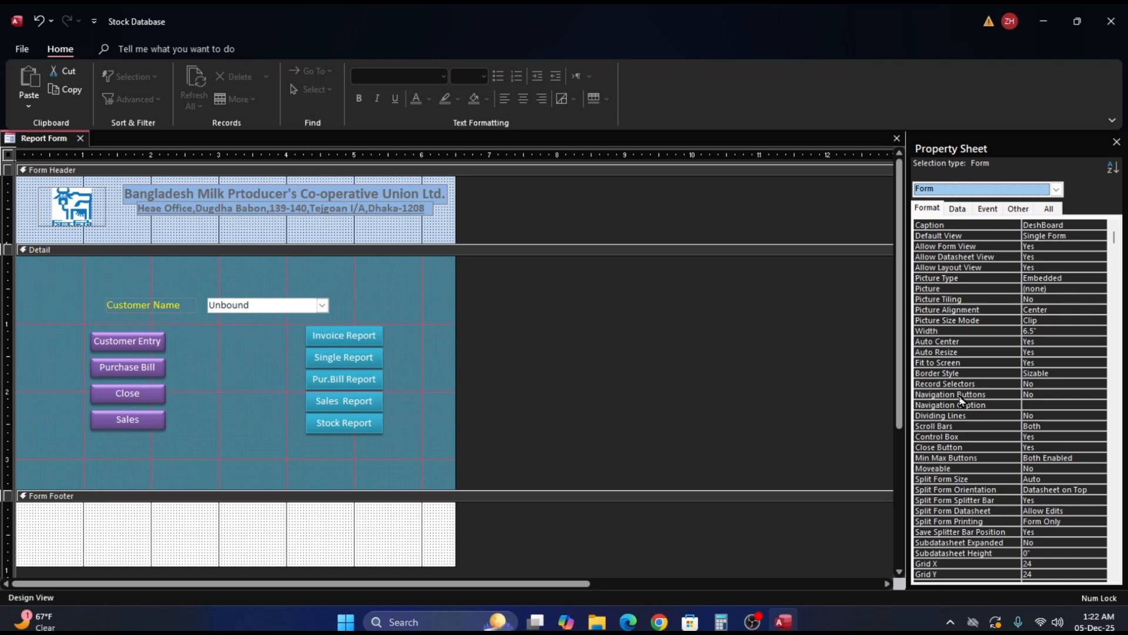
left_click(1044, 352)
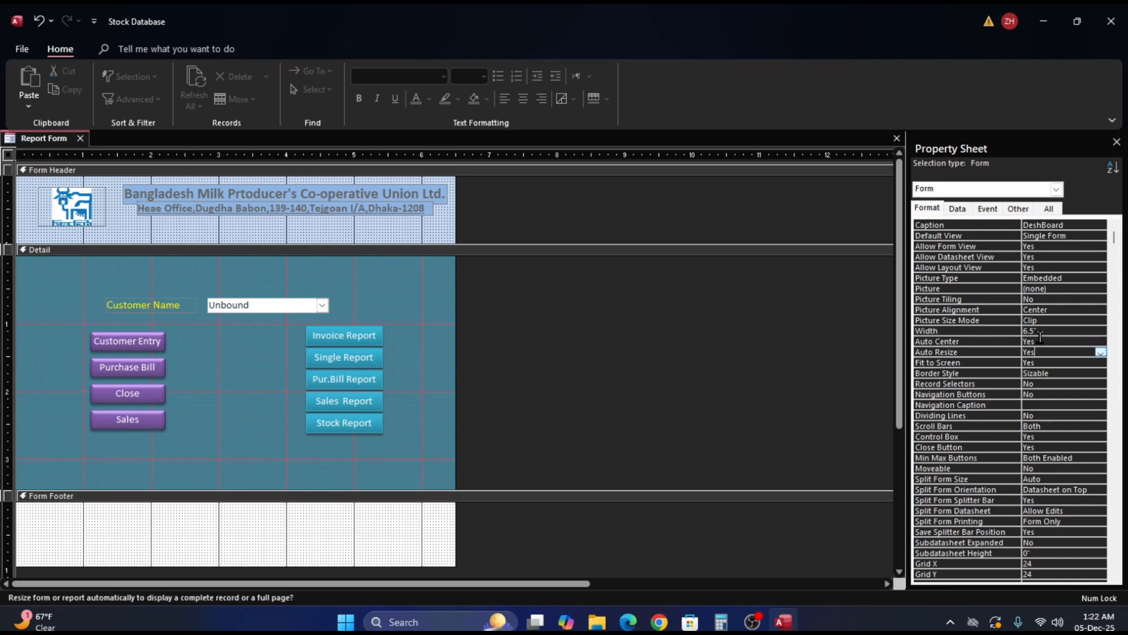
left_click(1018, 208)
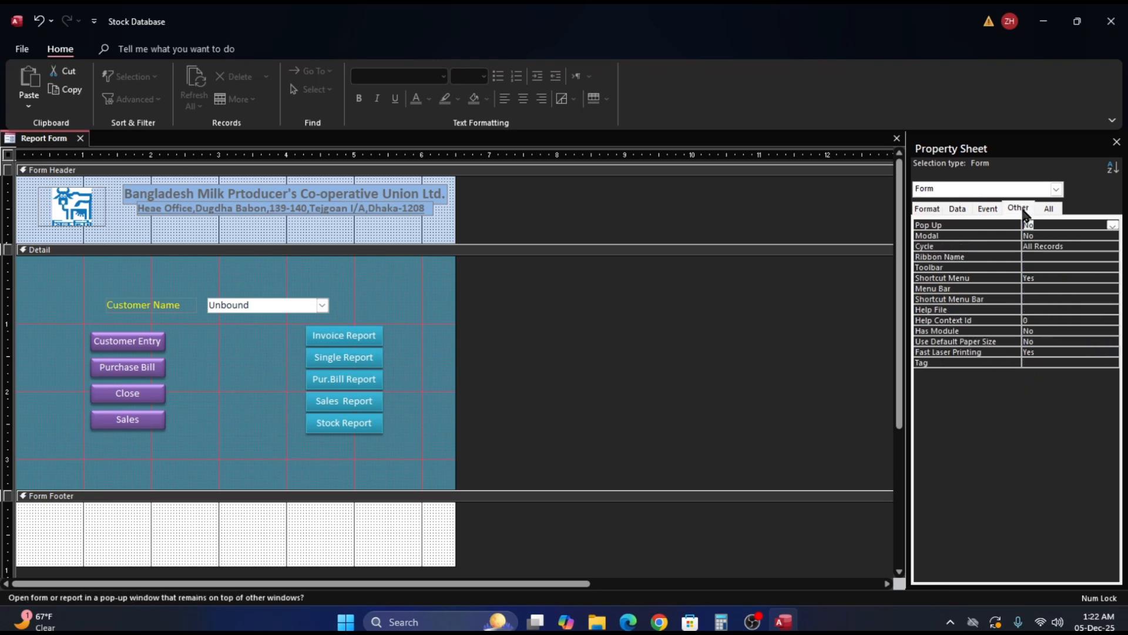
left_click(1112, 225)
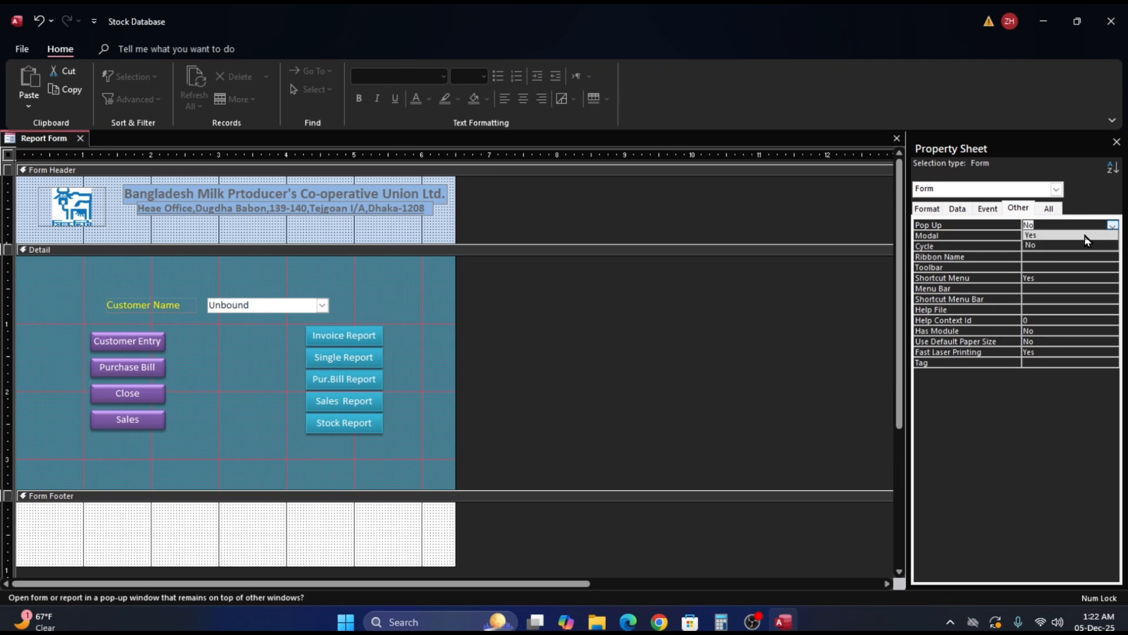
left_click(1085, 235)
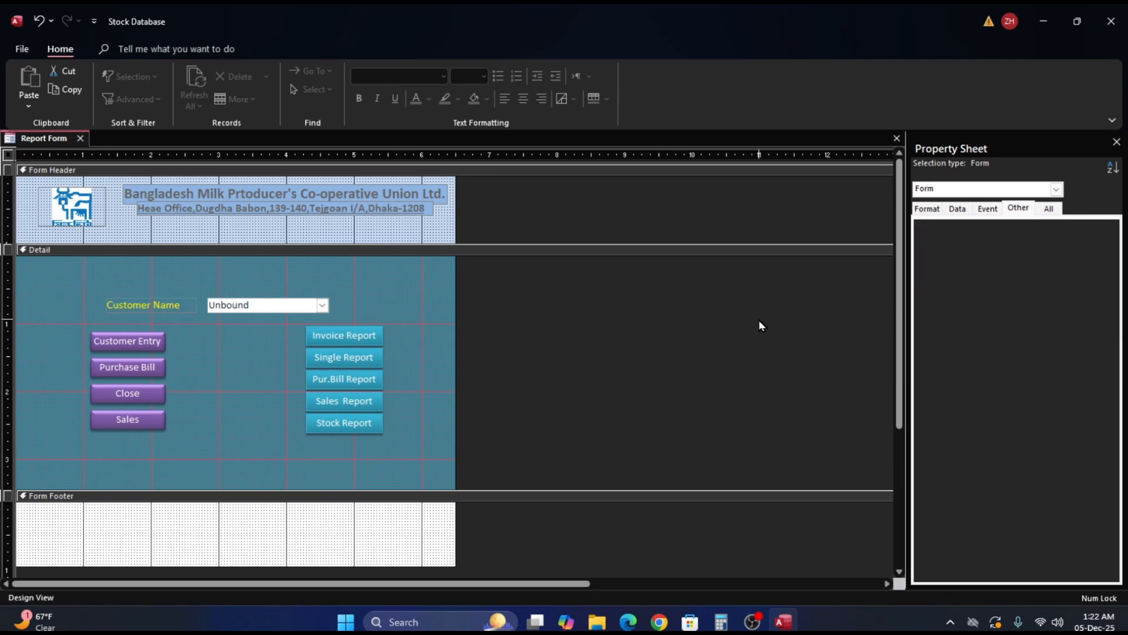
Close the Report Form, saving its design changes, and exit the database
left_click(897, 138)
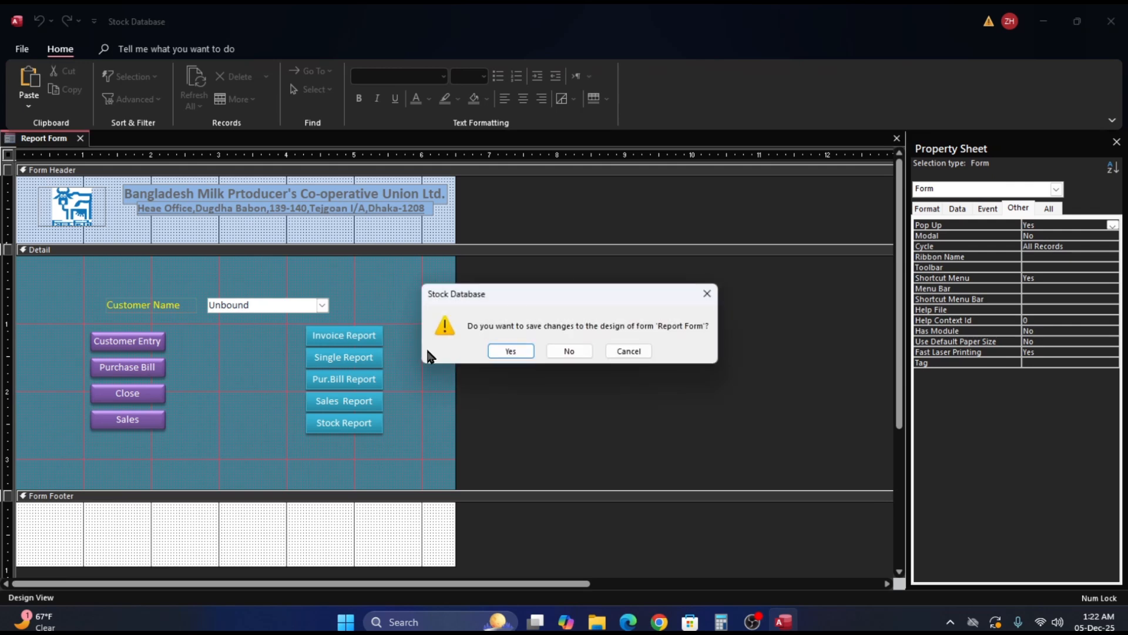
left_click(510, 351)
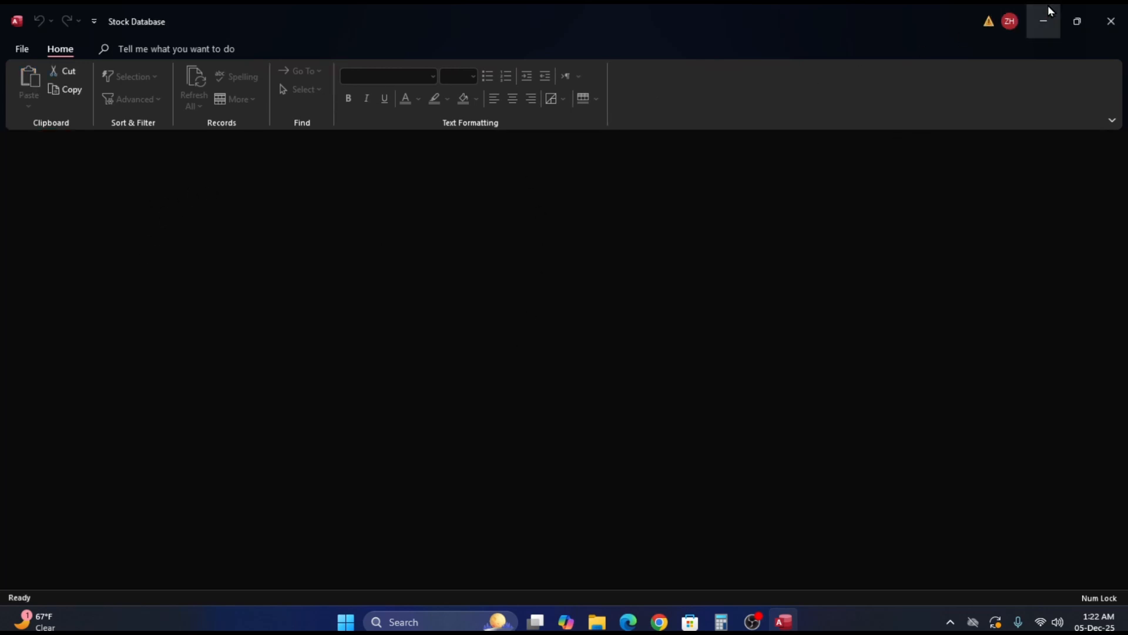
left_click(1111, 20)
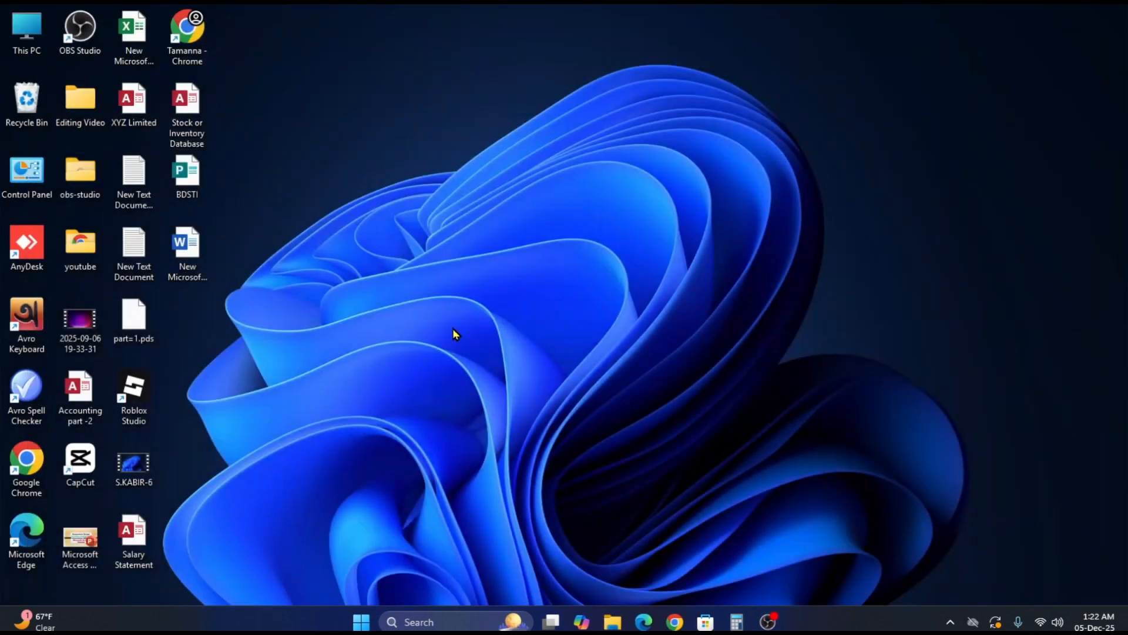
Reopen Stock or Inventory Database from the desktop and check its startup dashboard by maximizing and restoring the pop-up window
double_click(195, 103)
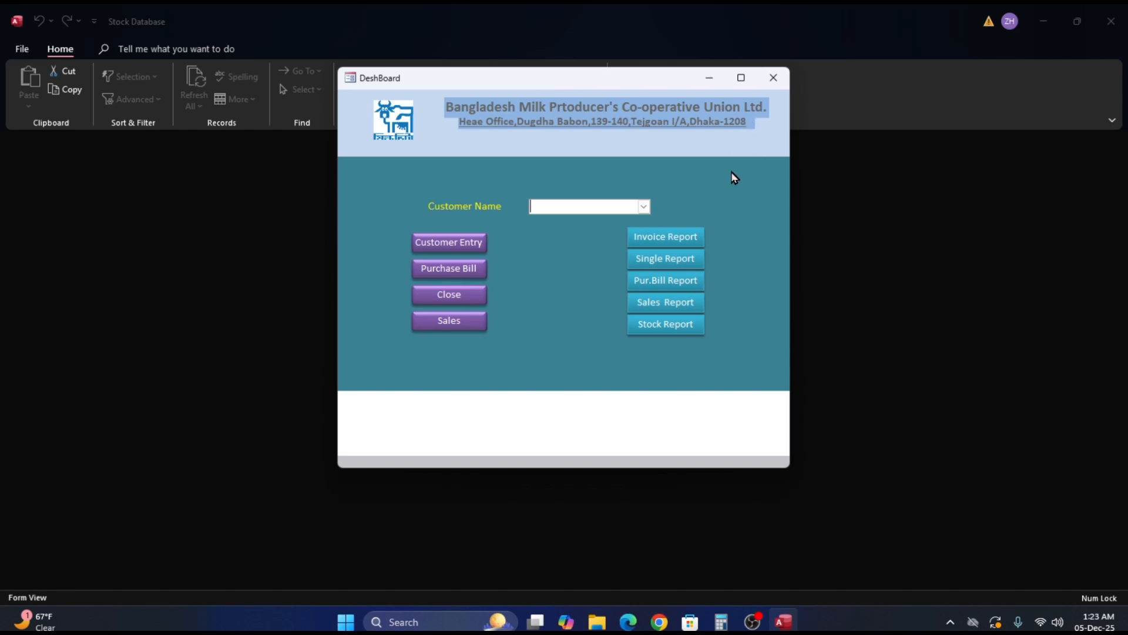
left_click(742, 80)
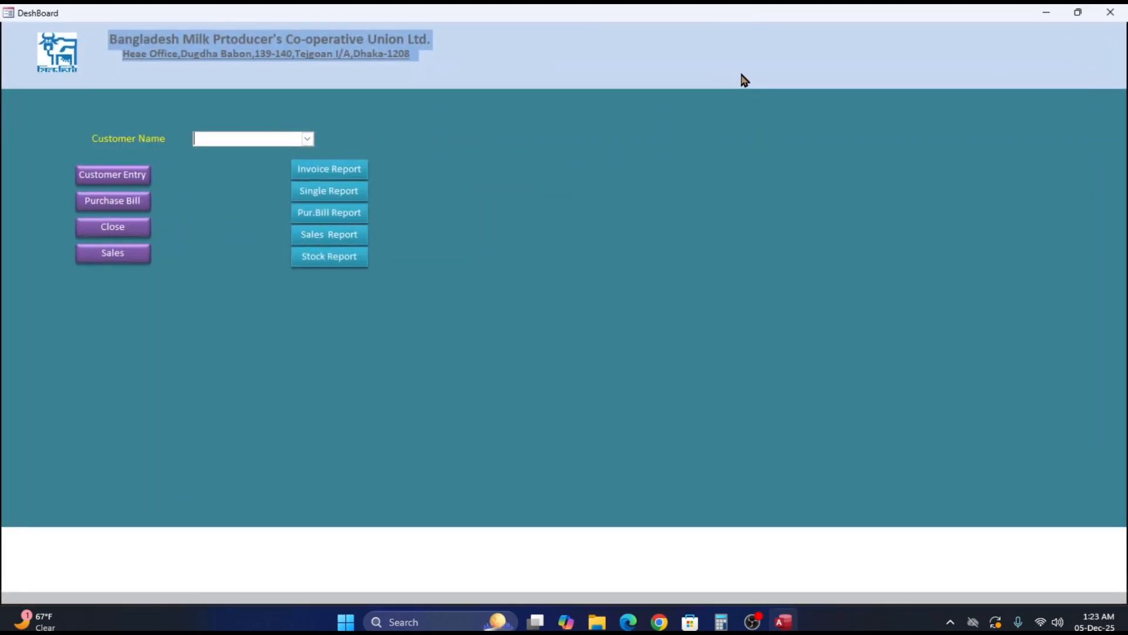
left_click(1081, 10)
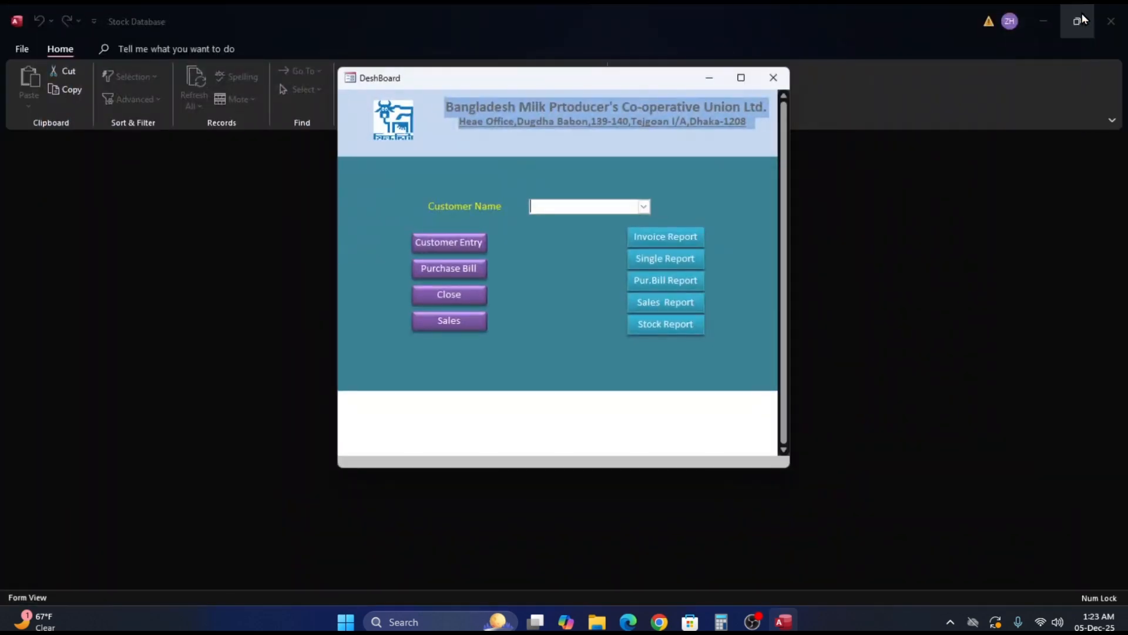
mouse_move(1081, 13)
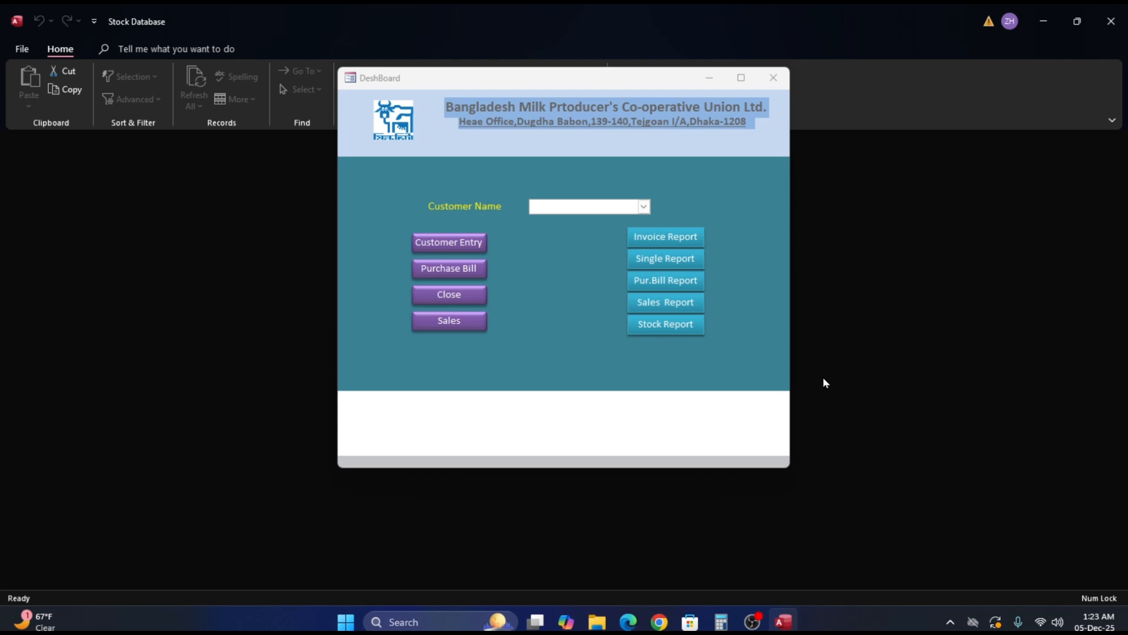
Close the pop-up dashboard and exit the database
left_click(746, 218)
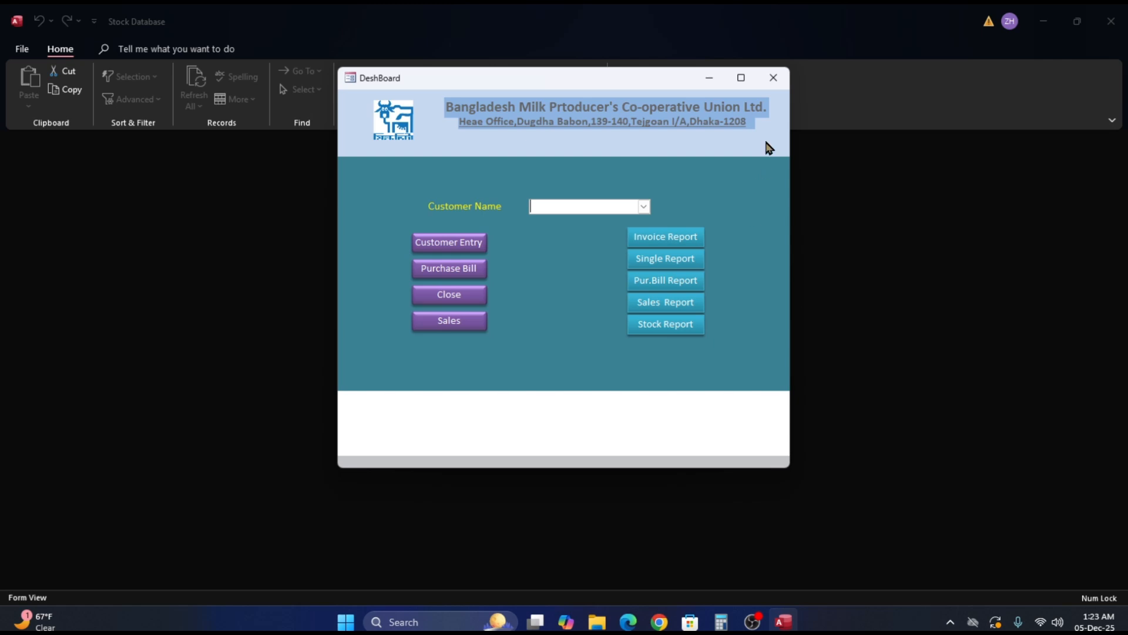
left_click(774, 78)
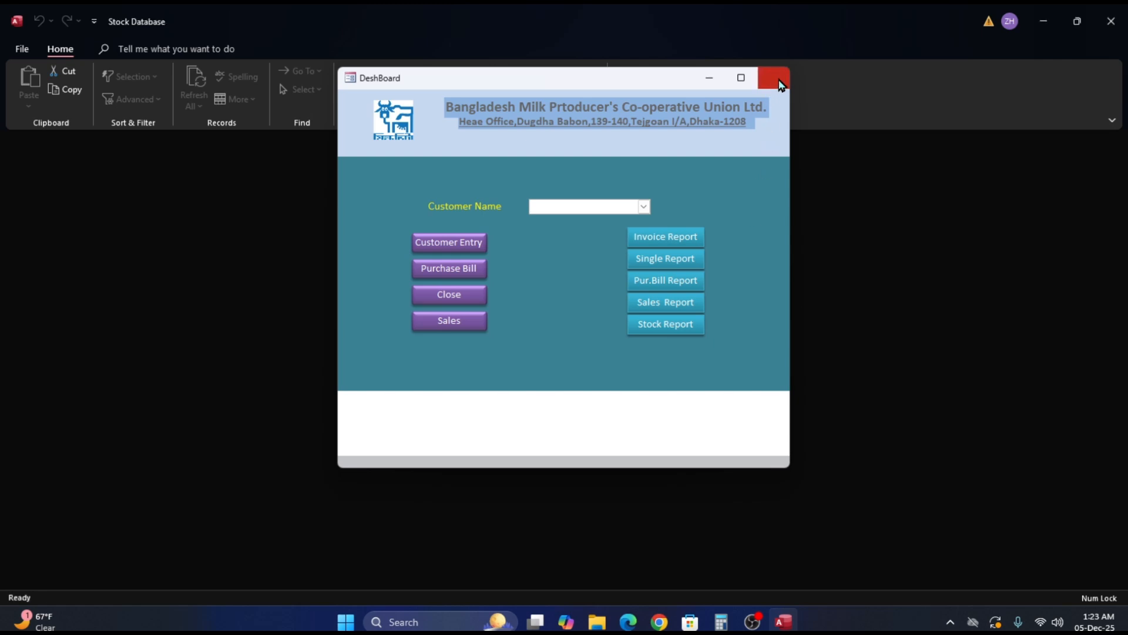
left_click(1111, 21)
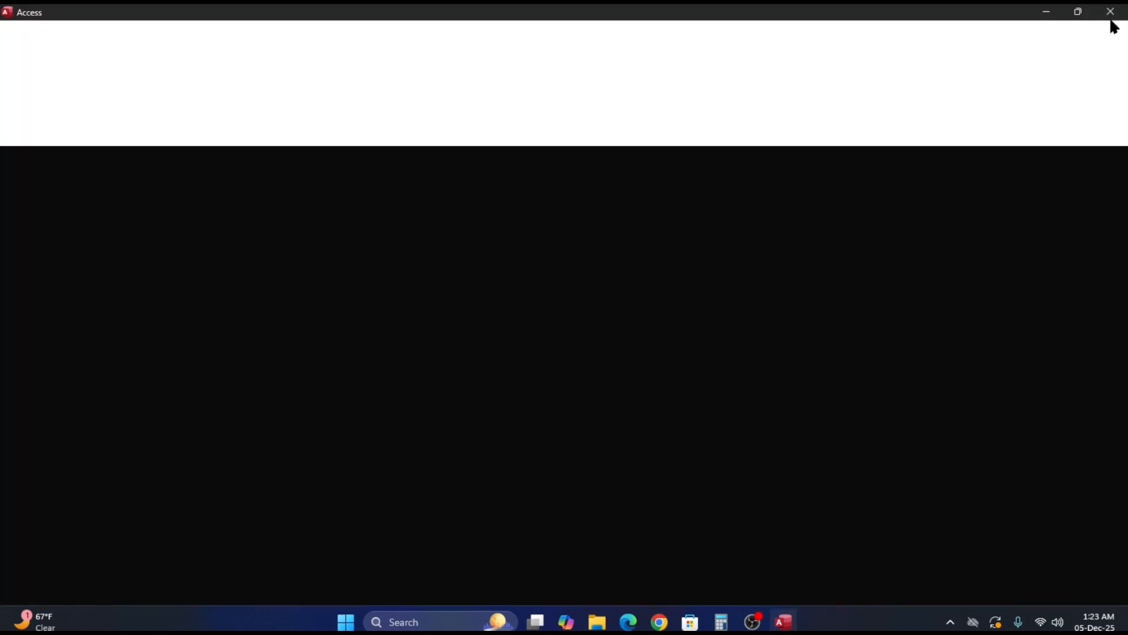